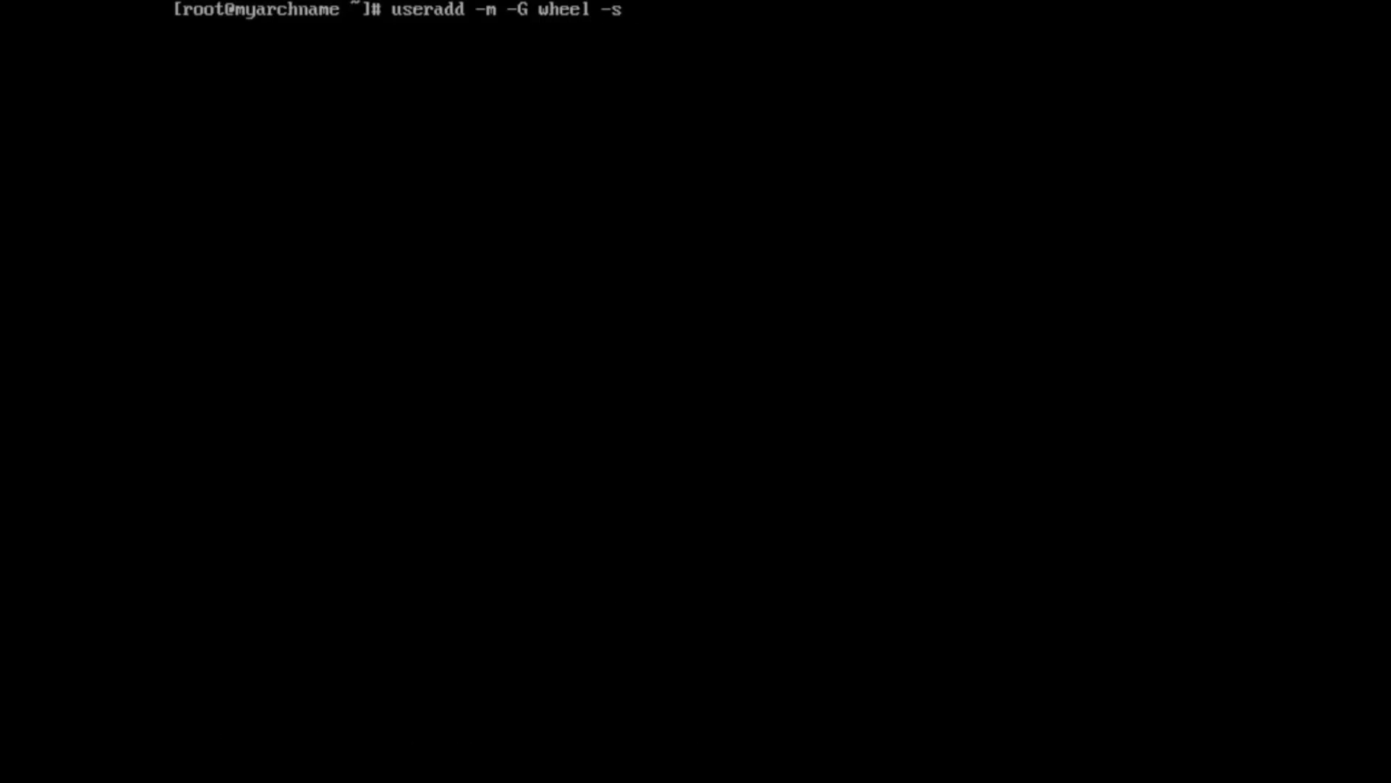
- Create user myuser in the wheel group with a bash shell and home folder, and set its password
type("h")
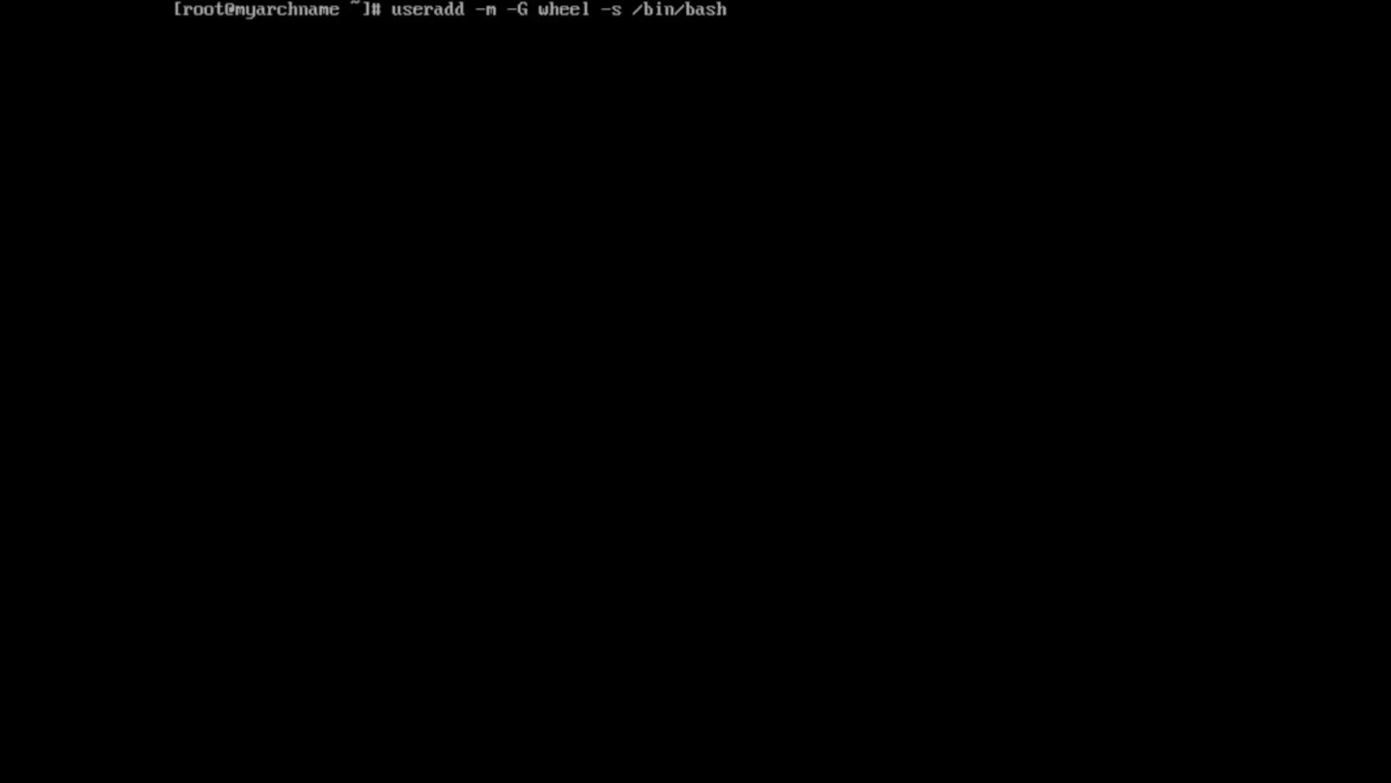
type(" myuser")
key("Return")
type("pass")
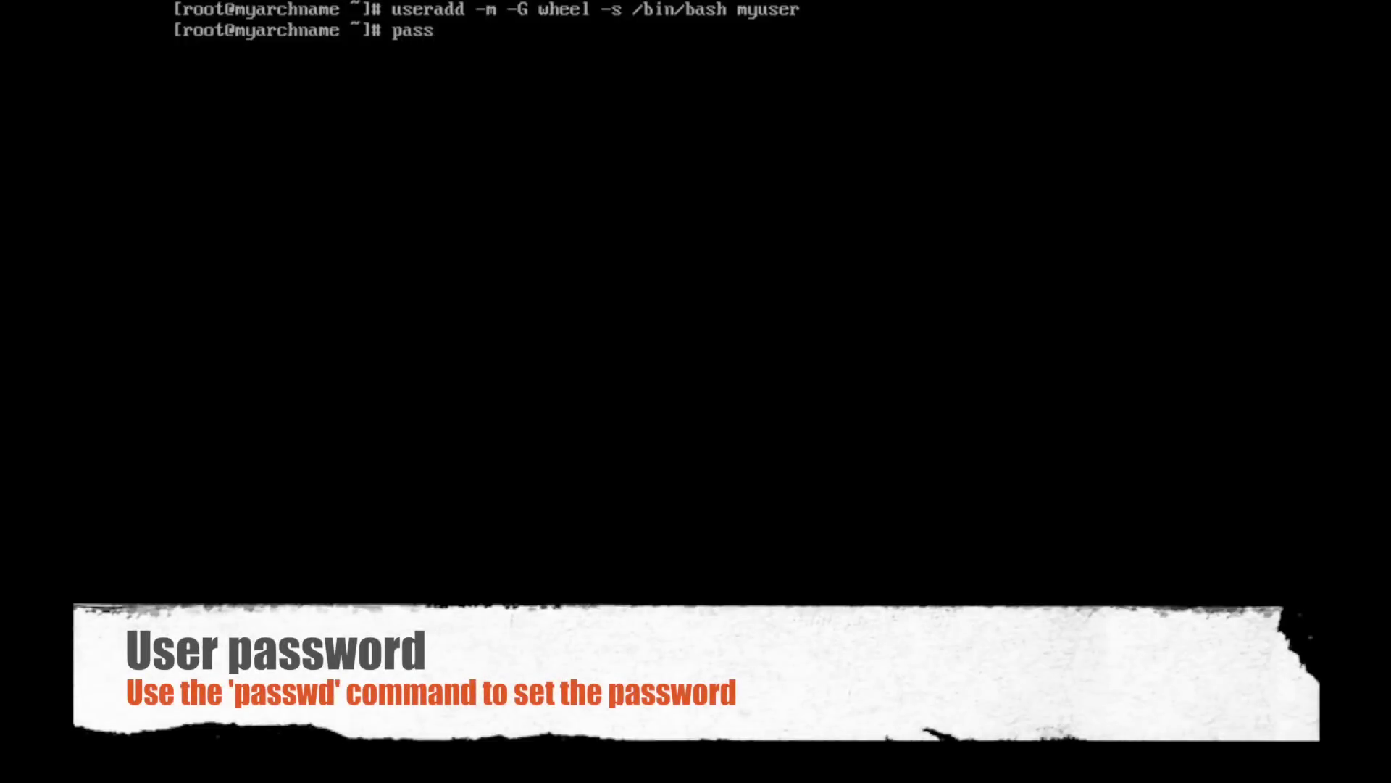
type("wd myuser")
key("Return")
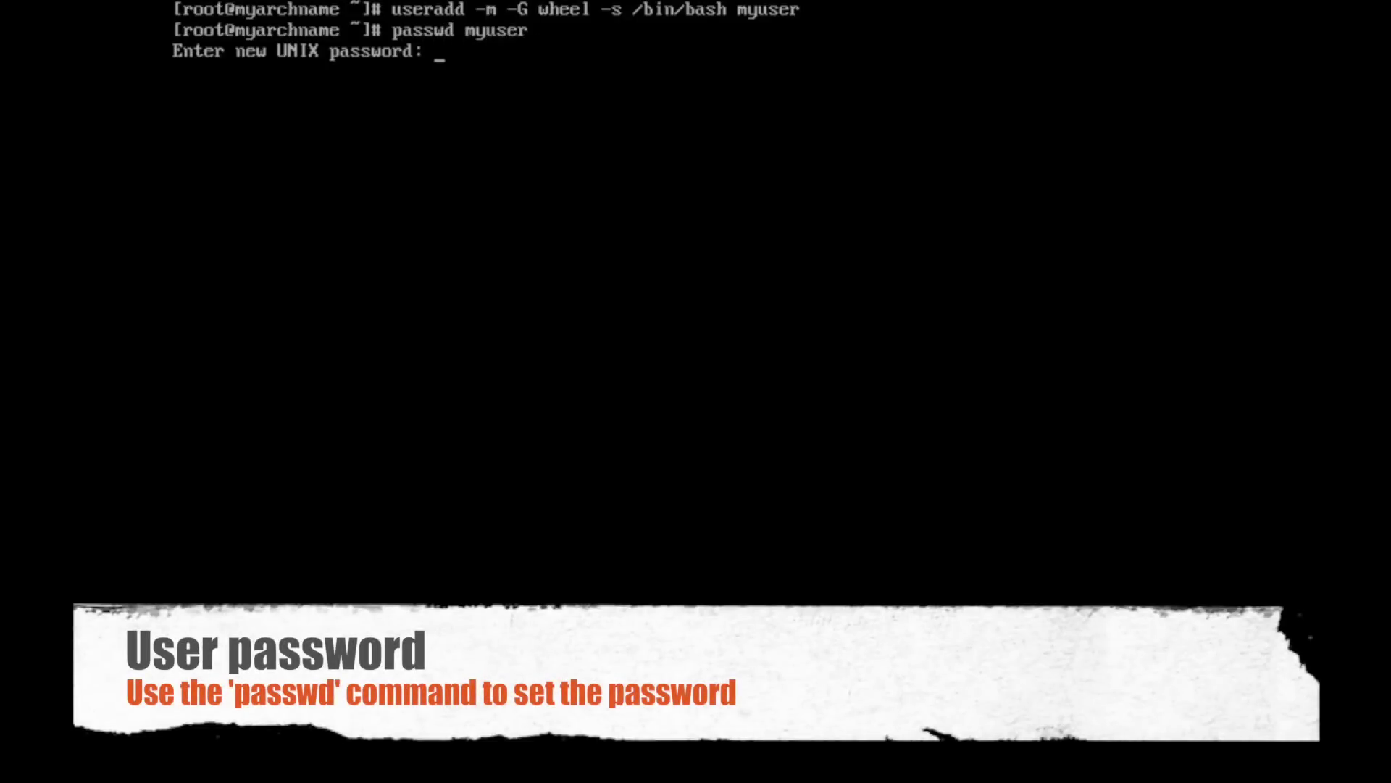
key("Return")
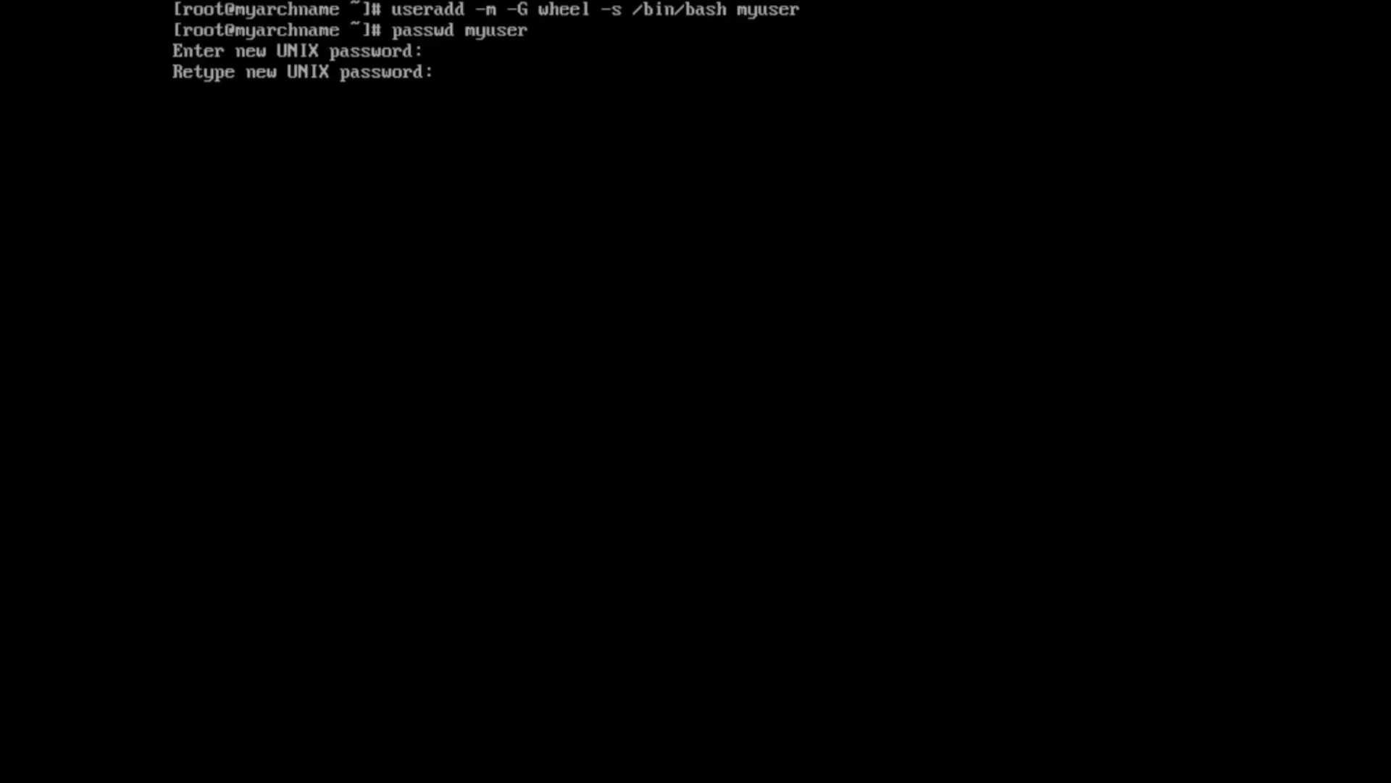
key("Return")
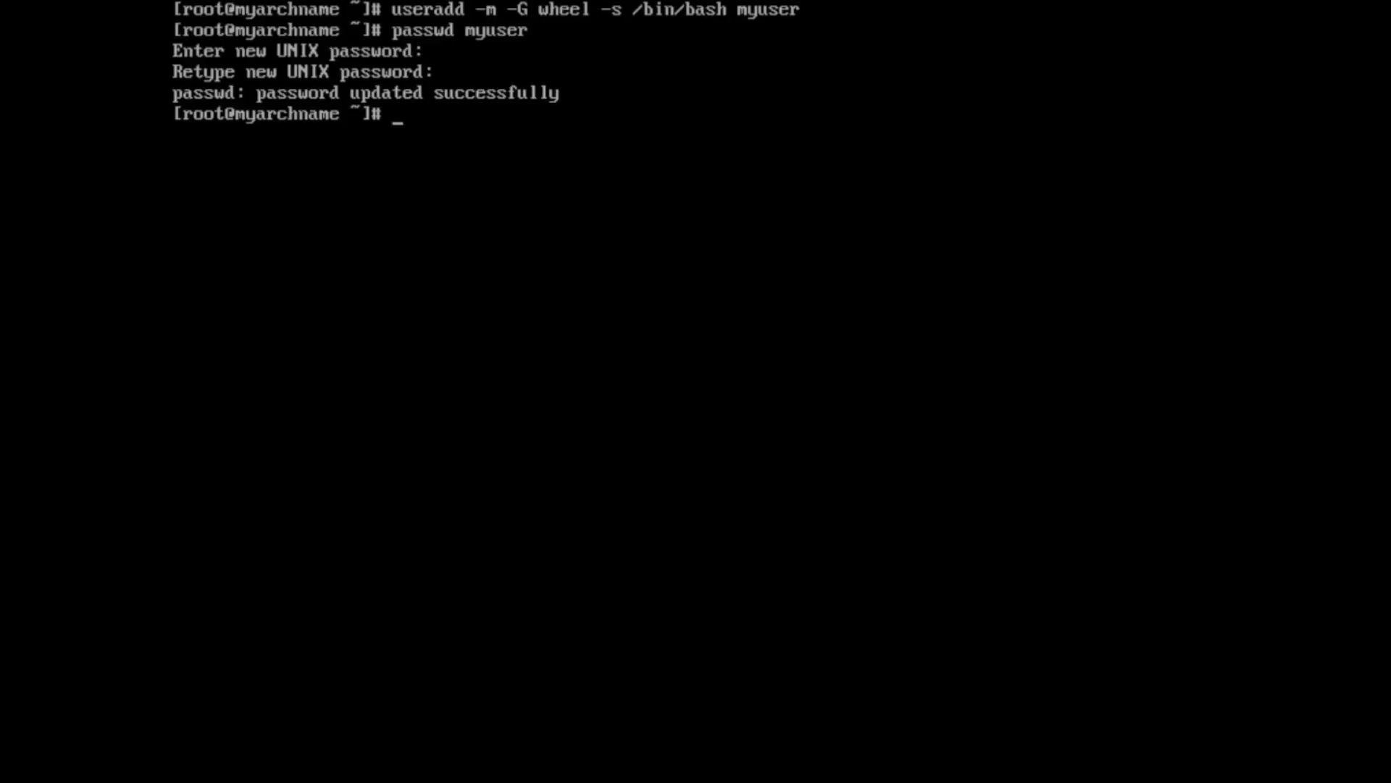
- Check the new folder under /home, reinstall the sudo package, and begin editing /etc/sudoers
type("ls /home")
key("Return")
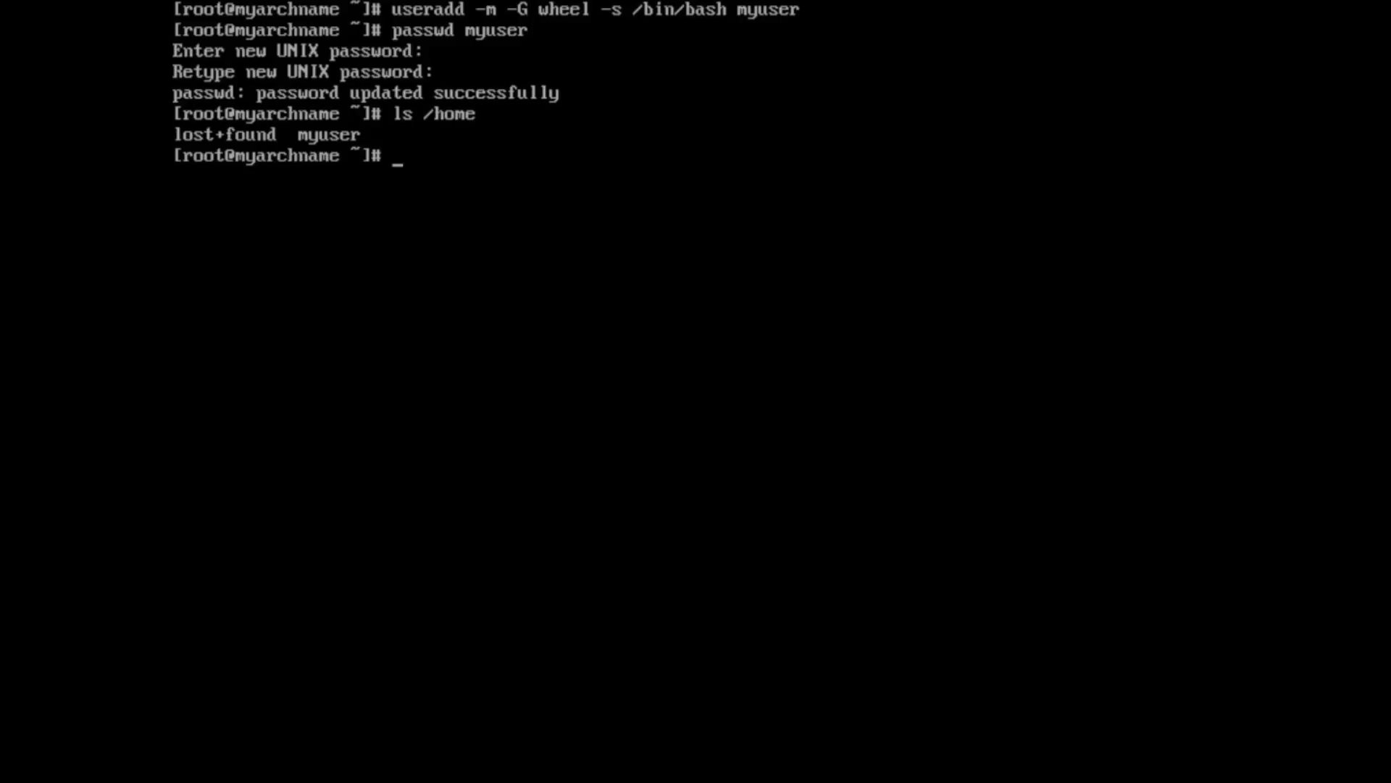
type("pacman -S sudo")
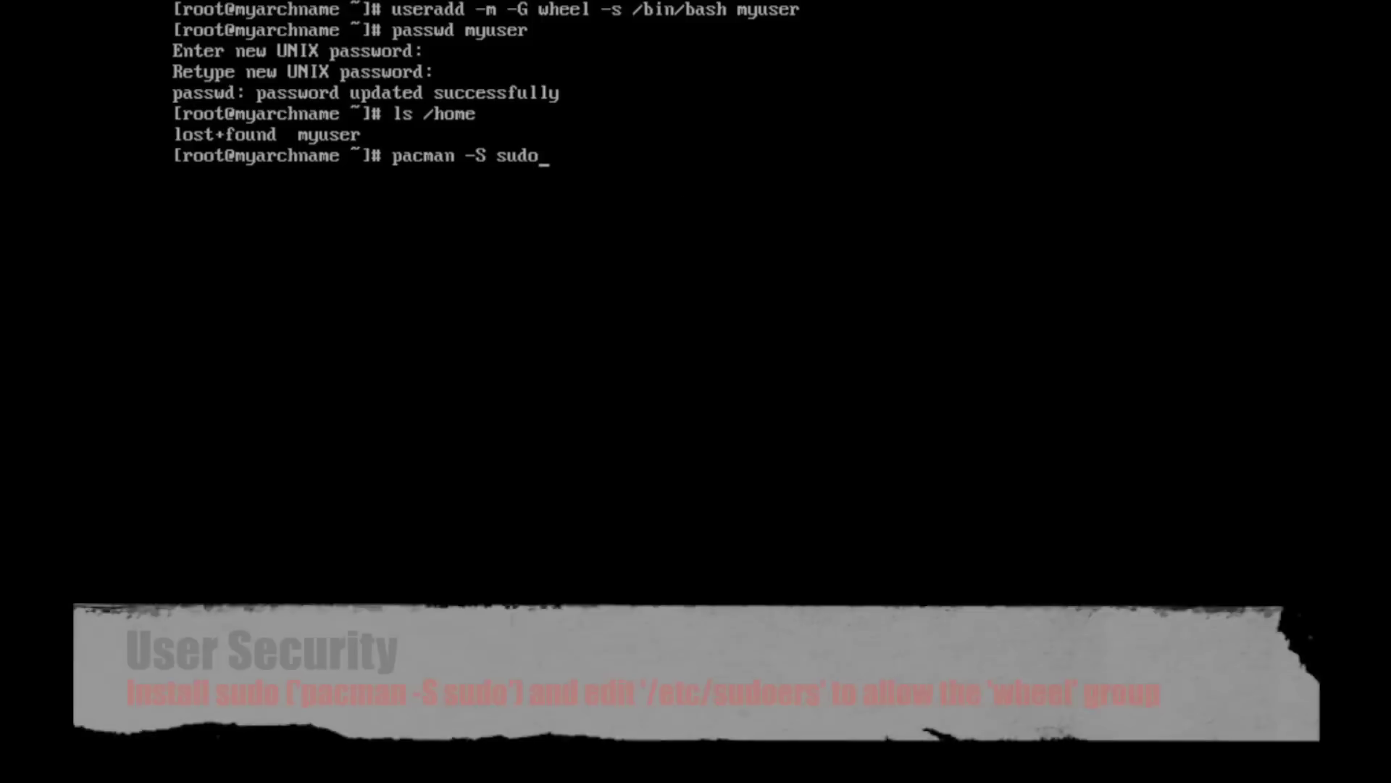
key("Return")
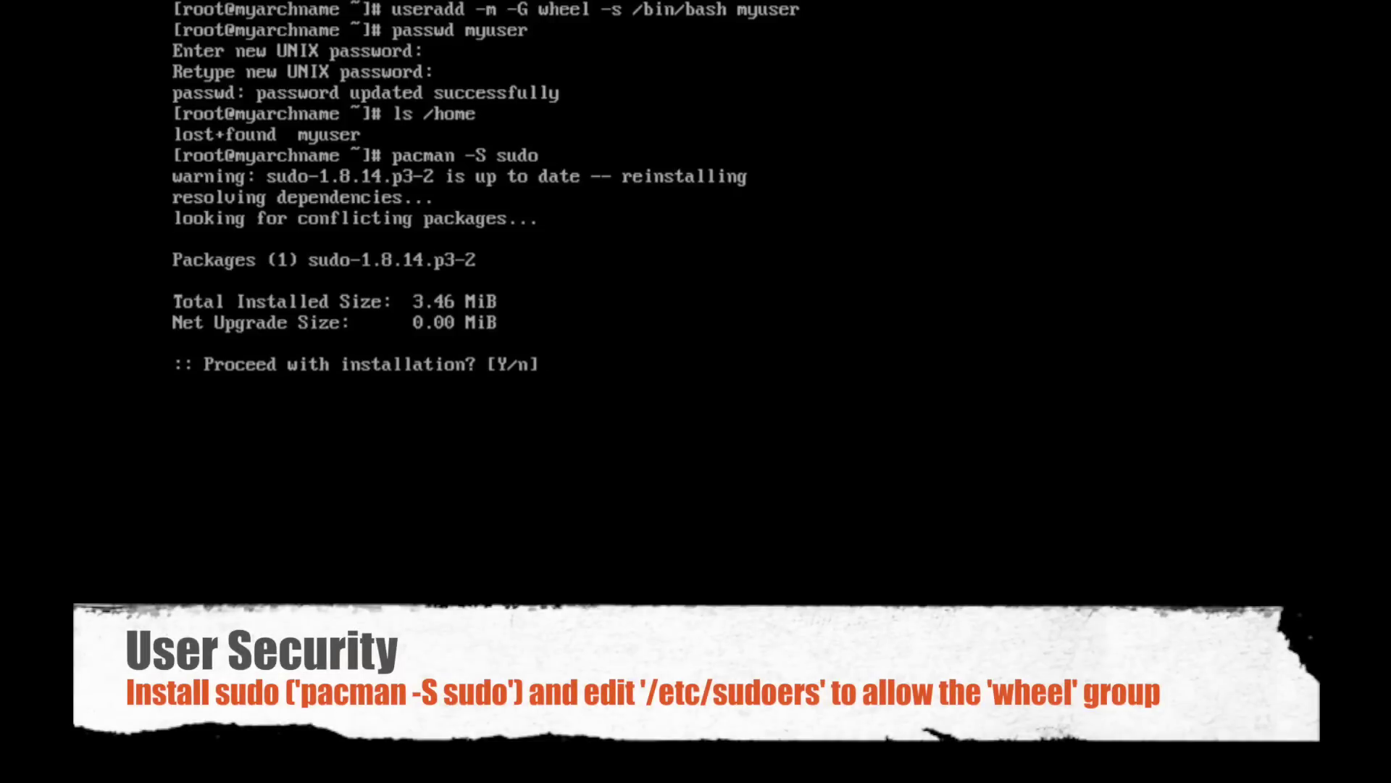
key("Return")
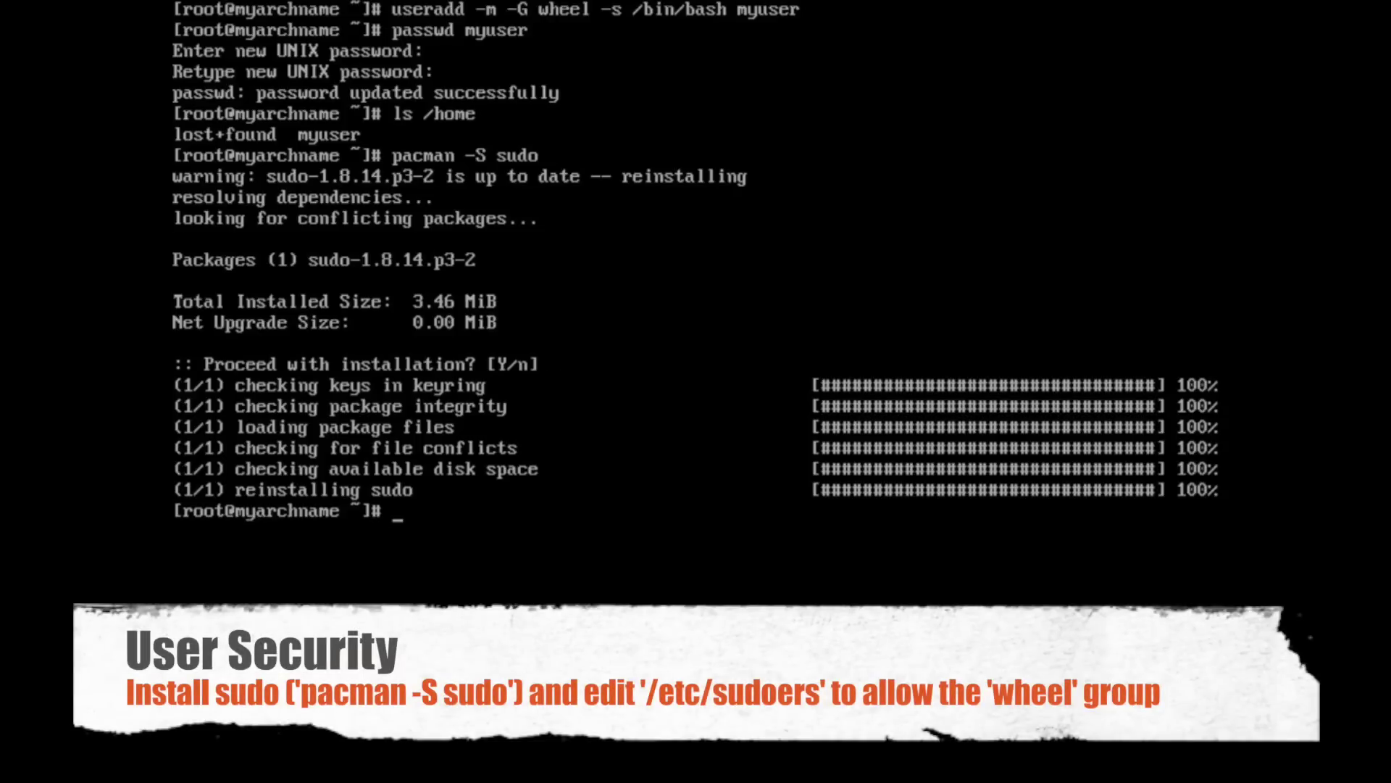
type("nano /etc")
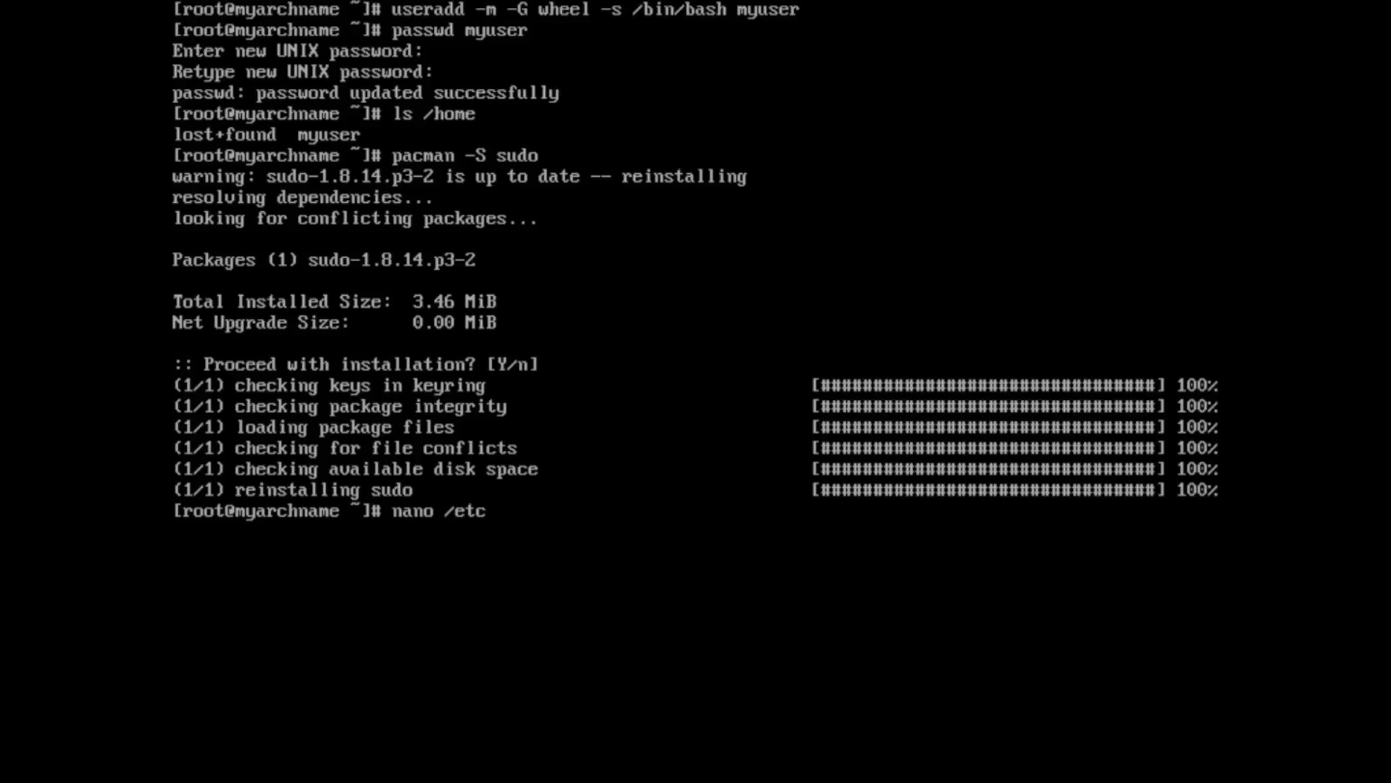
type("/sudoers")
- Uncomment the %wheel ALL=(ALL) ALL rule in /etc/sudoers, save and exit nano
key("Return")
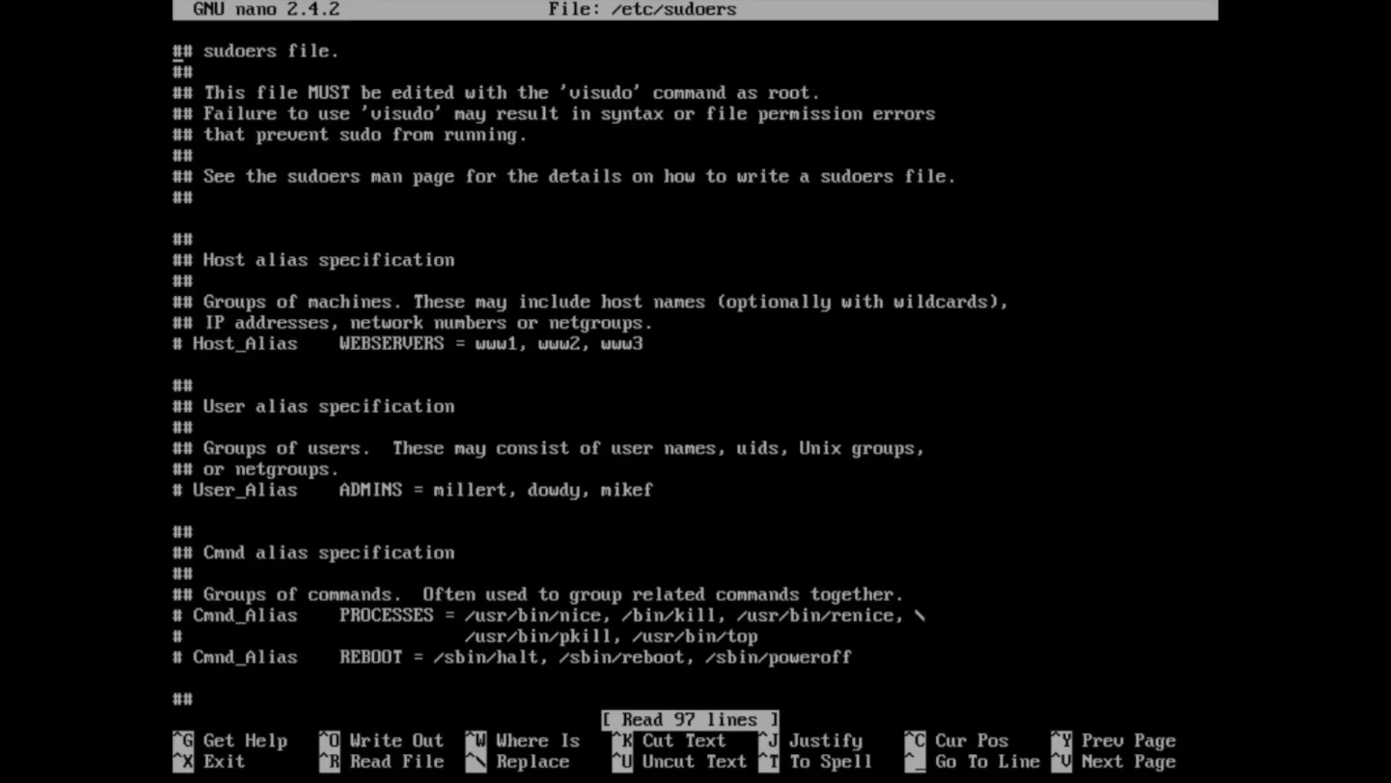
key("Down")
key("Down")
key("Down")
key("Down")
key("Down")
key("Down")
key("Down")
key("Down")
key("Down")
key("Down")
key("Down")
key("Down")
key("Down")
key("Down")
key("Down")
key("Down")
key("Down")
key("Down")
key("Down")
key("Down")
key("Down")
key("Down")
key("Down")
key("Down")
key("Down")
key("Down")
key("Down")
key("Down")
key("Down")
key("Down")
key("Down")
key("Down")
key("Down")
key("Down")
key("Down")
key("Down")
key("Down")
key("Down")
key("Down")
key("Down")
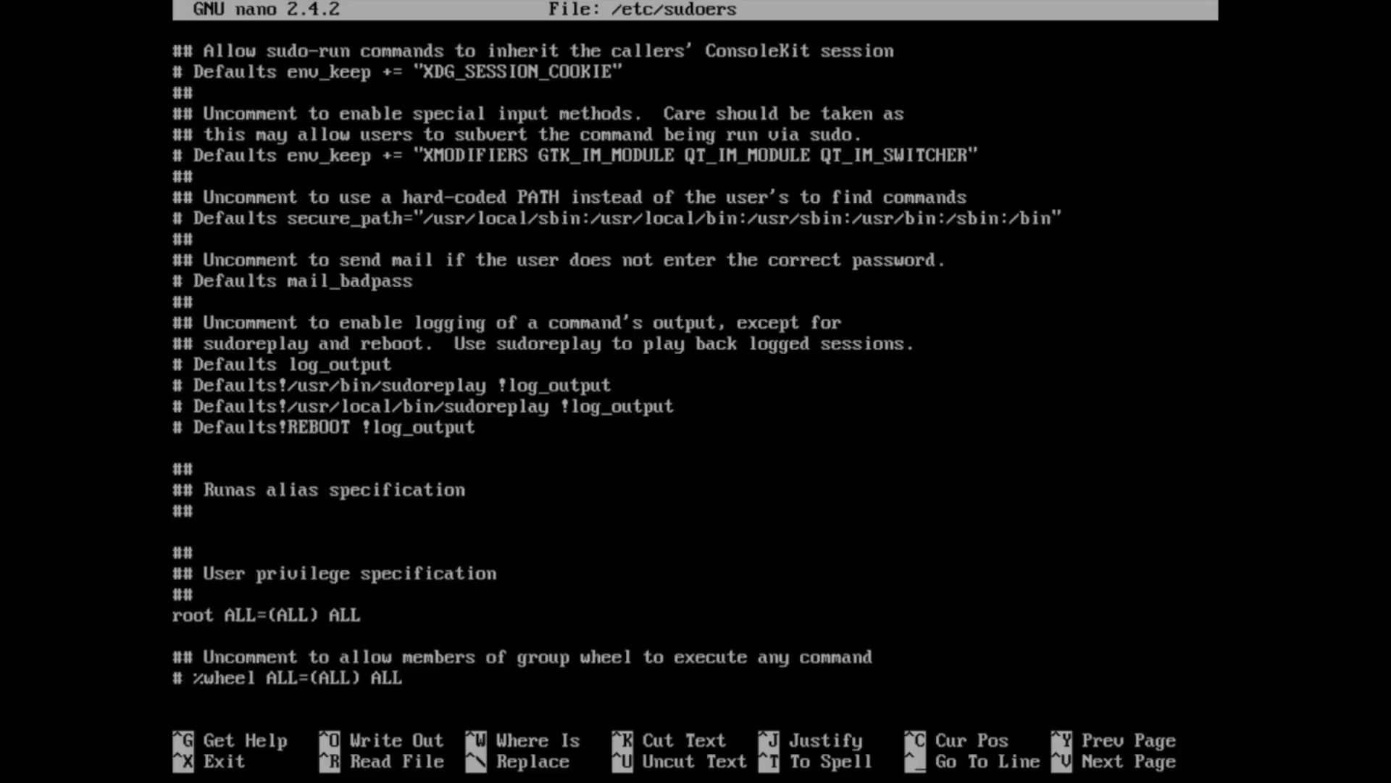
key("BackSpace")
key("BackSpace")
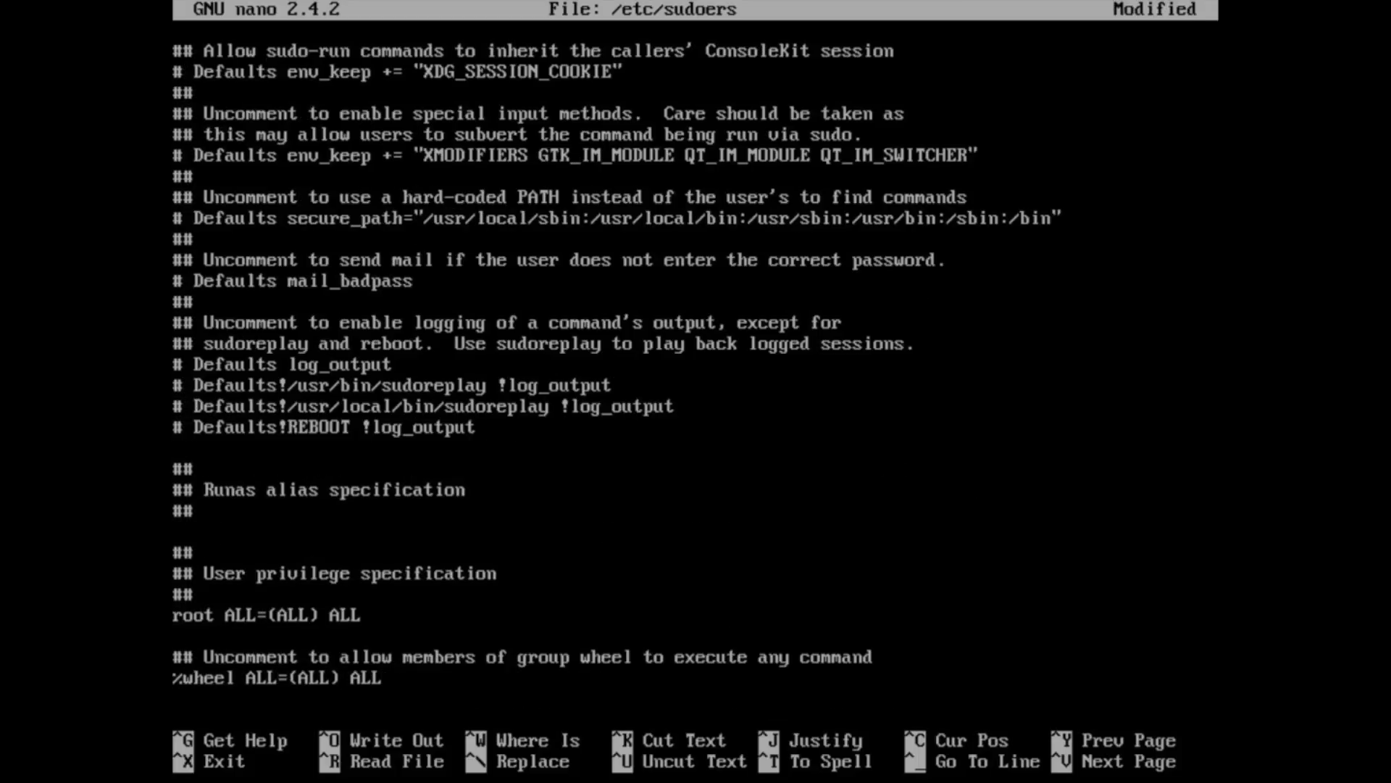
key("ctrl+o")
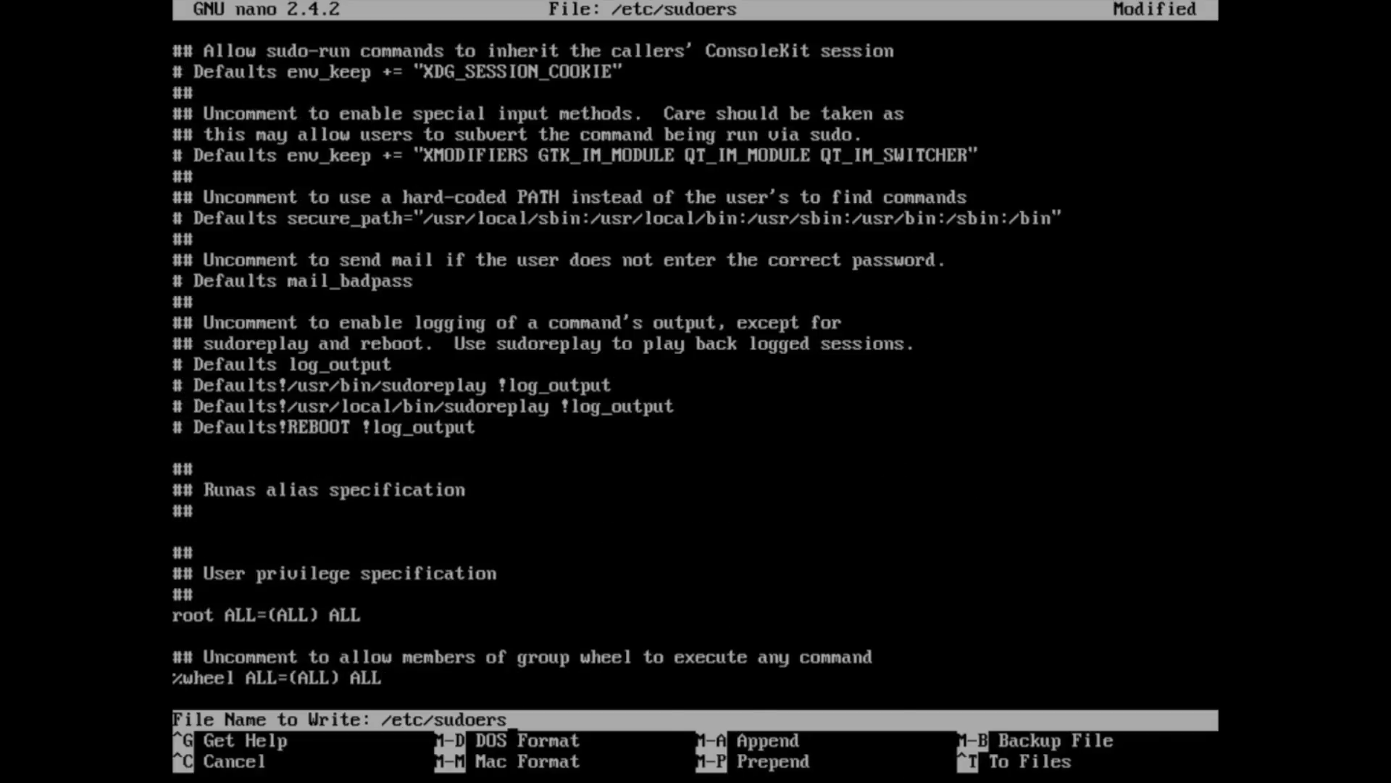
key("Return")
key("ctrl+x")
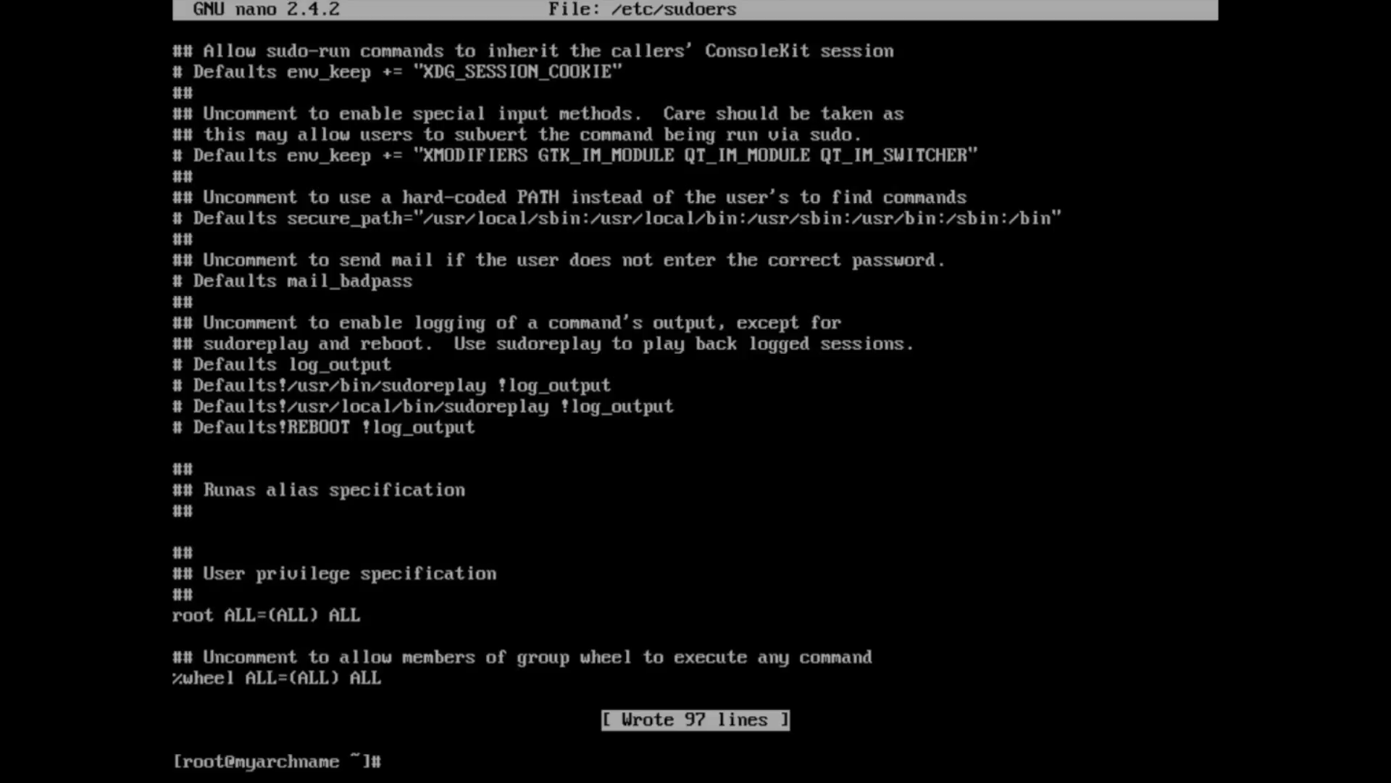
type("su - myuser")
- Switch to myuser's login shell and test sudo with sudo echo "test"
key("Return")
type("su")
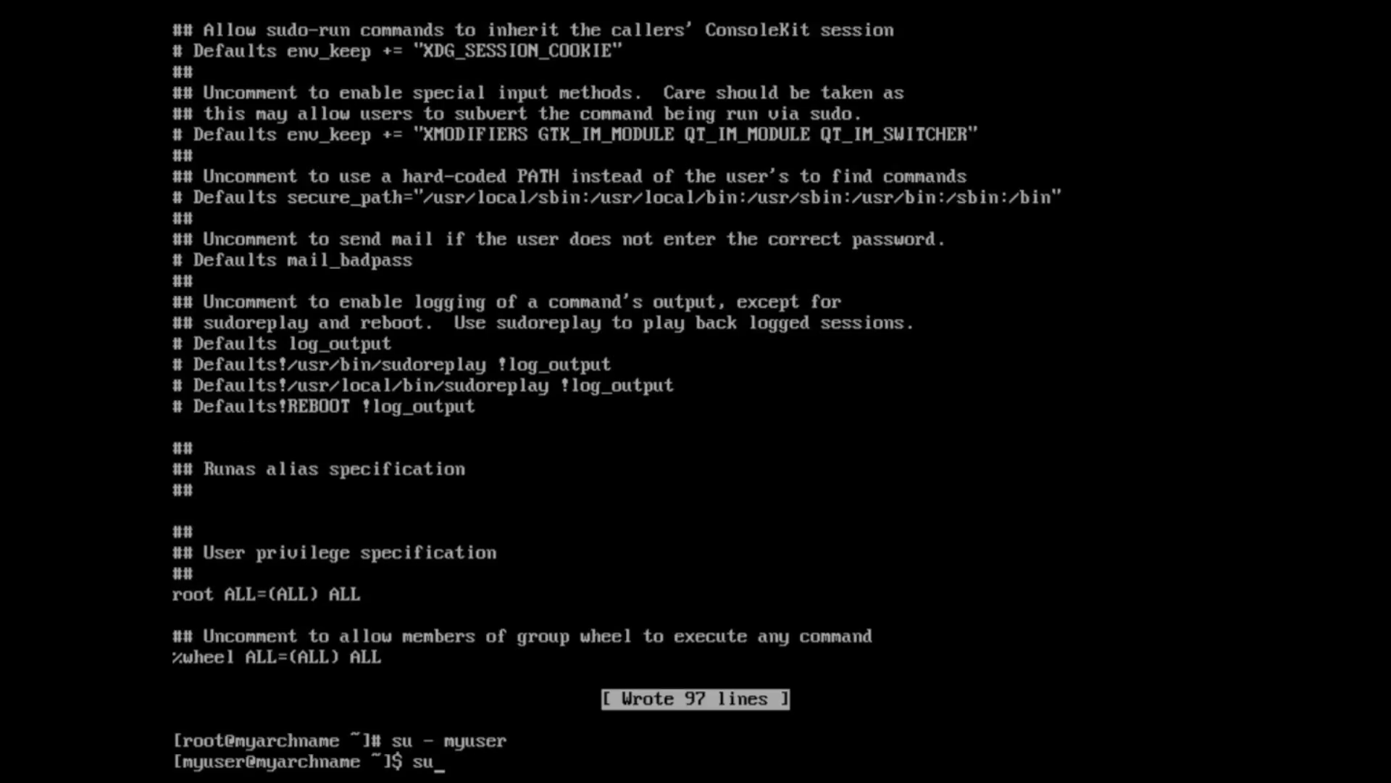
type("do echo")
key("Return")
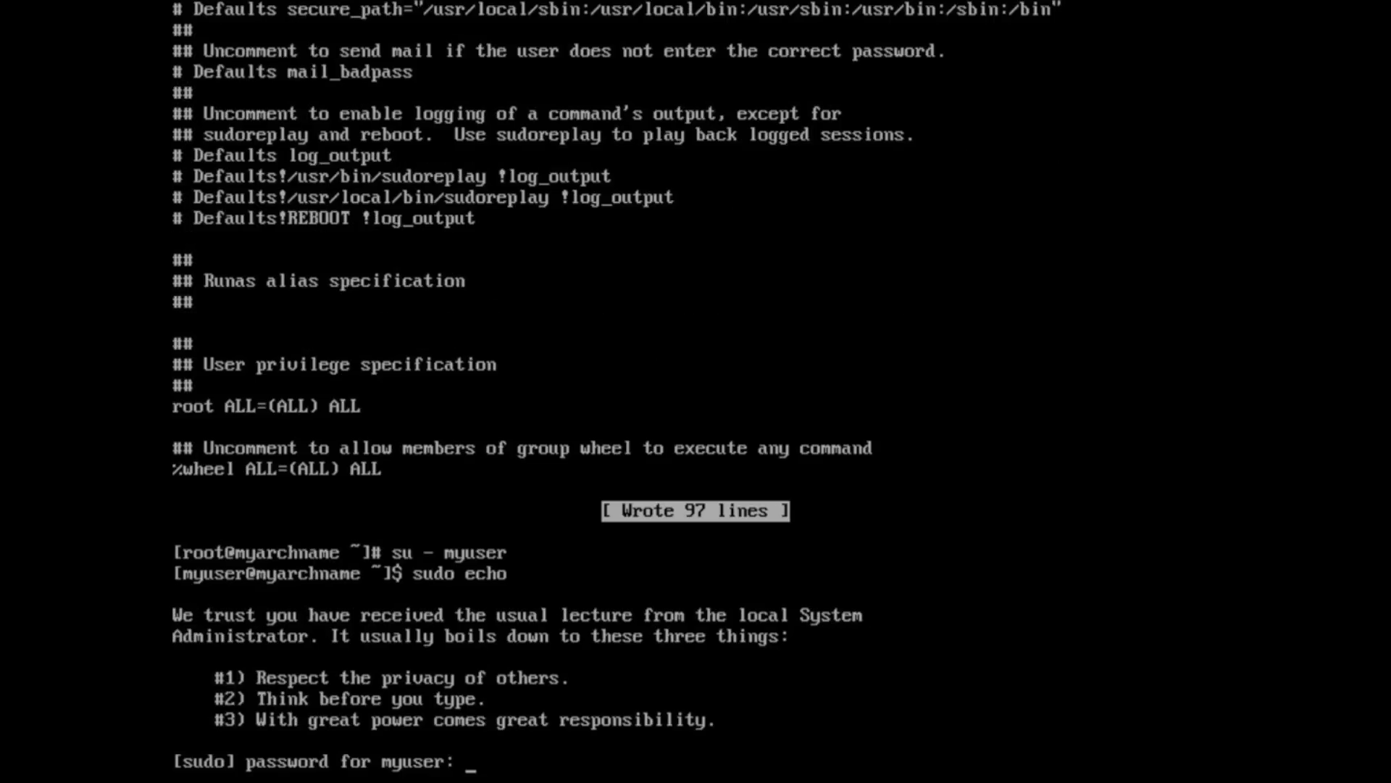
key("Return")
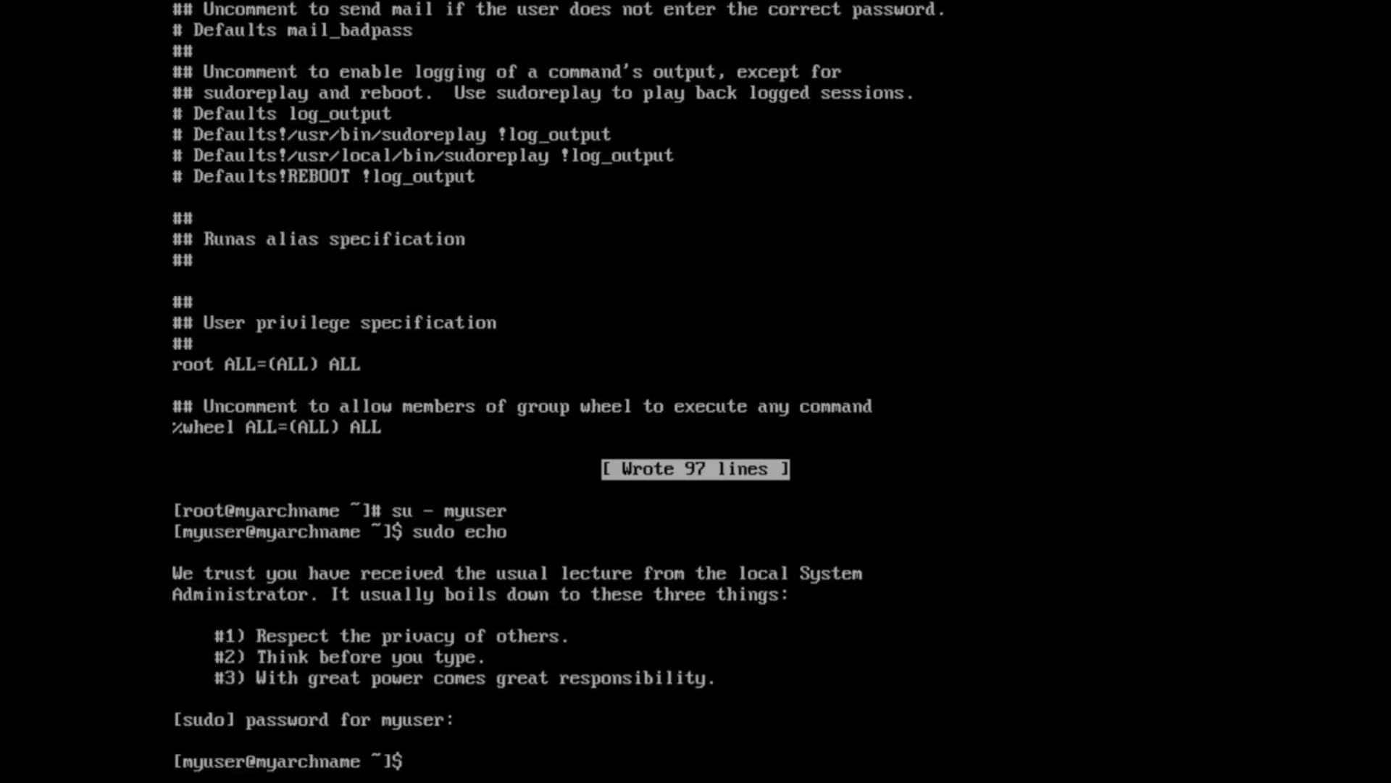
key("Up")
type("\"test\"")
key("Return")
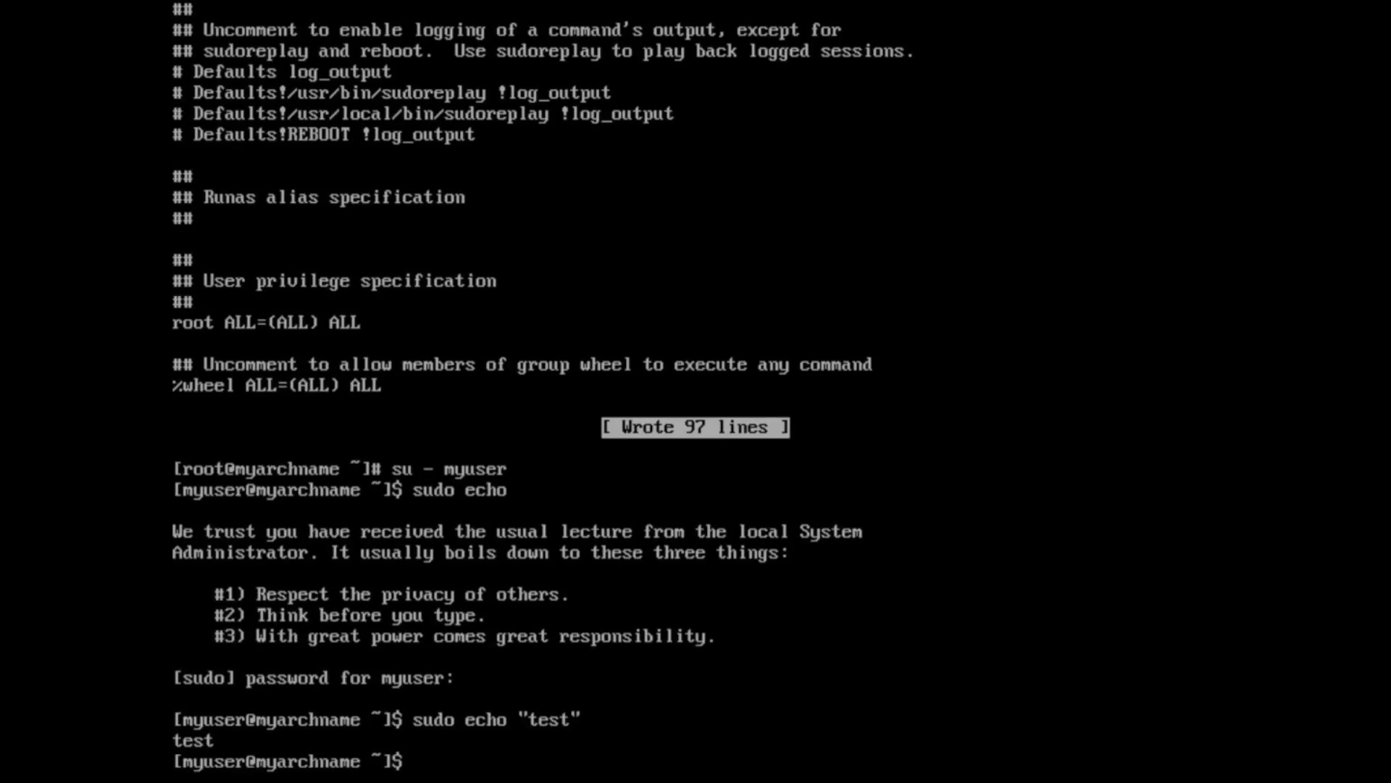
- Confirm sudo whoami returns root, then check the current user with whoami
key("Up")
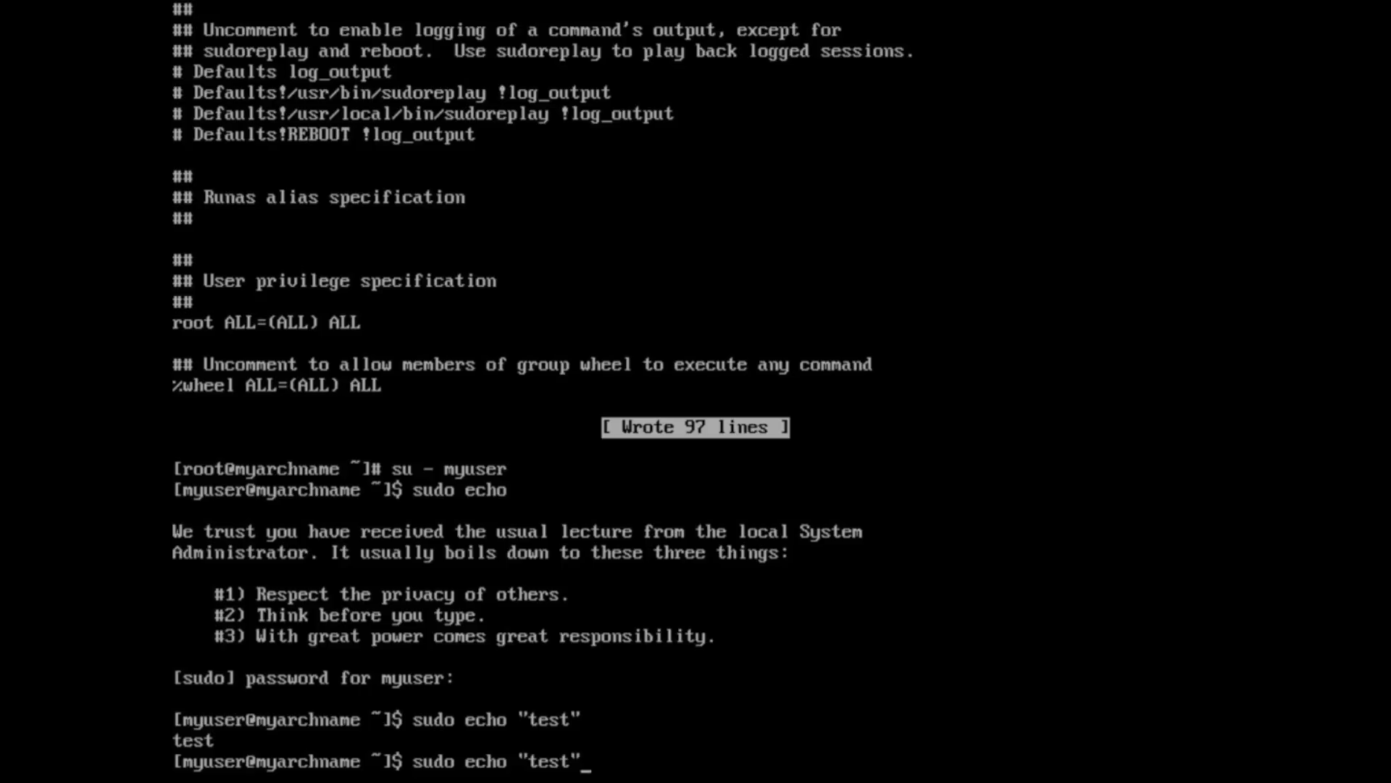
key("BackSpace")
key("BackSpace")
key("BackSpace")
key("BackSpace")
key("BackSpace")
key("BackSpace")
key("BackSpace")
key("BackSpace")
key("BackSpace")
key("BackSpace")
key("BackSpace")
type("whoami")
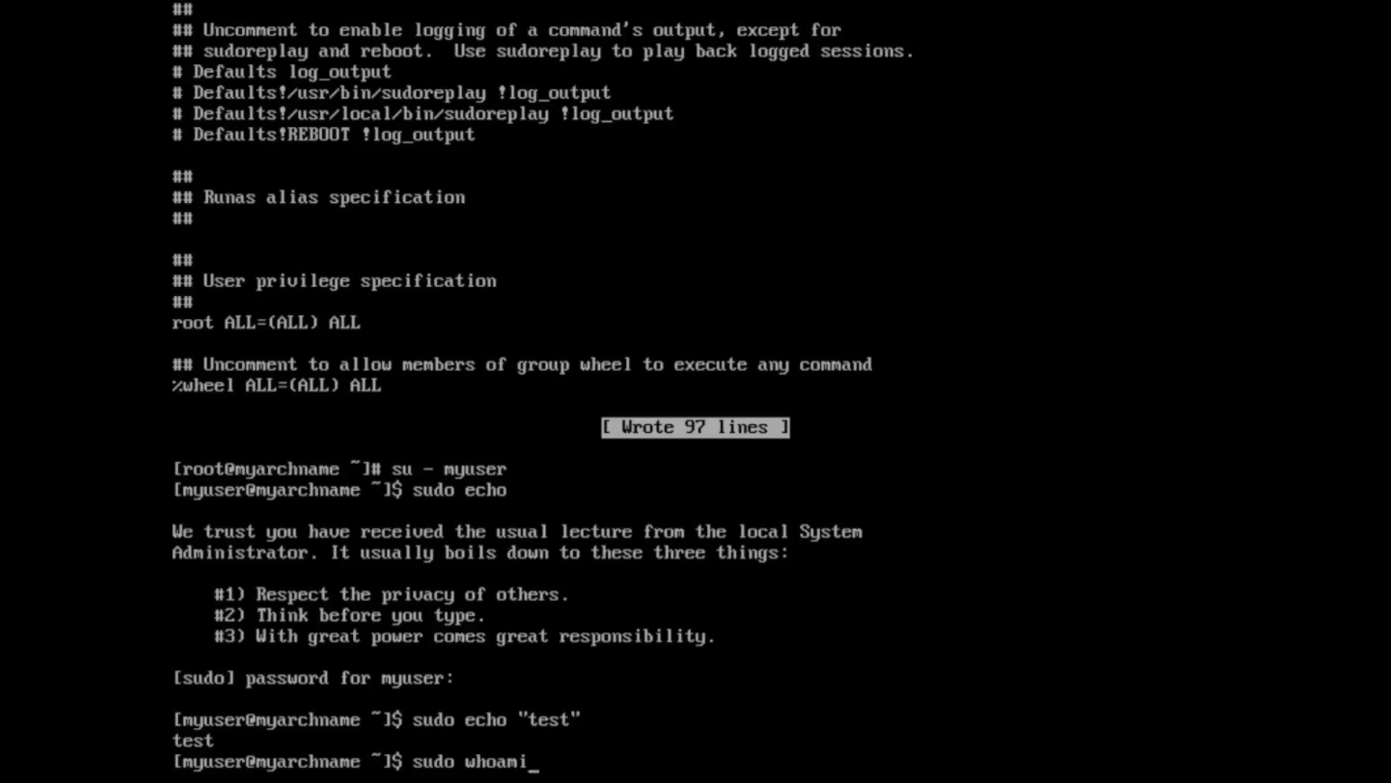
key("Return")
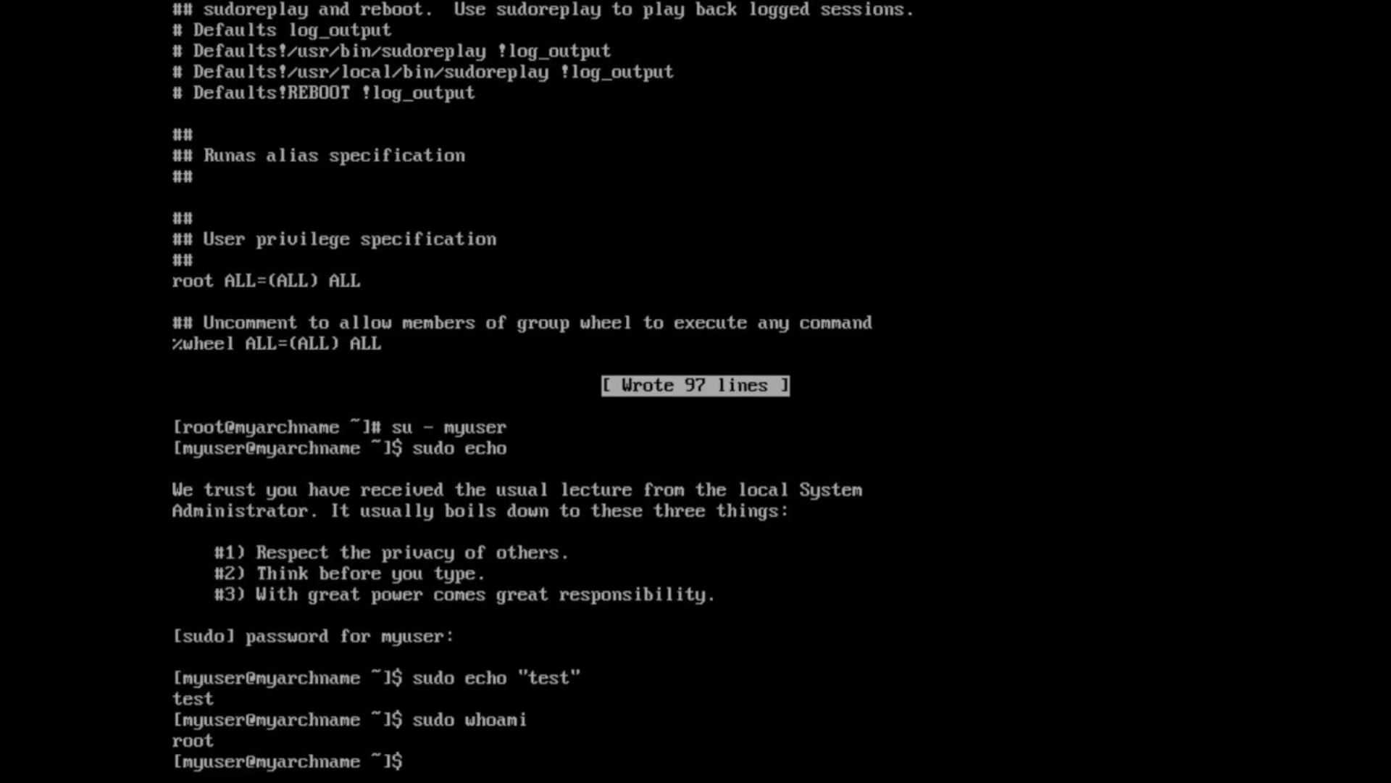
type("whomai")
key("Return")
type("whoami")
key("Return")
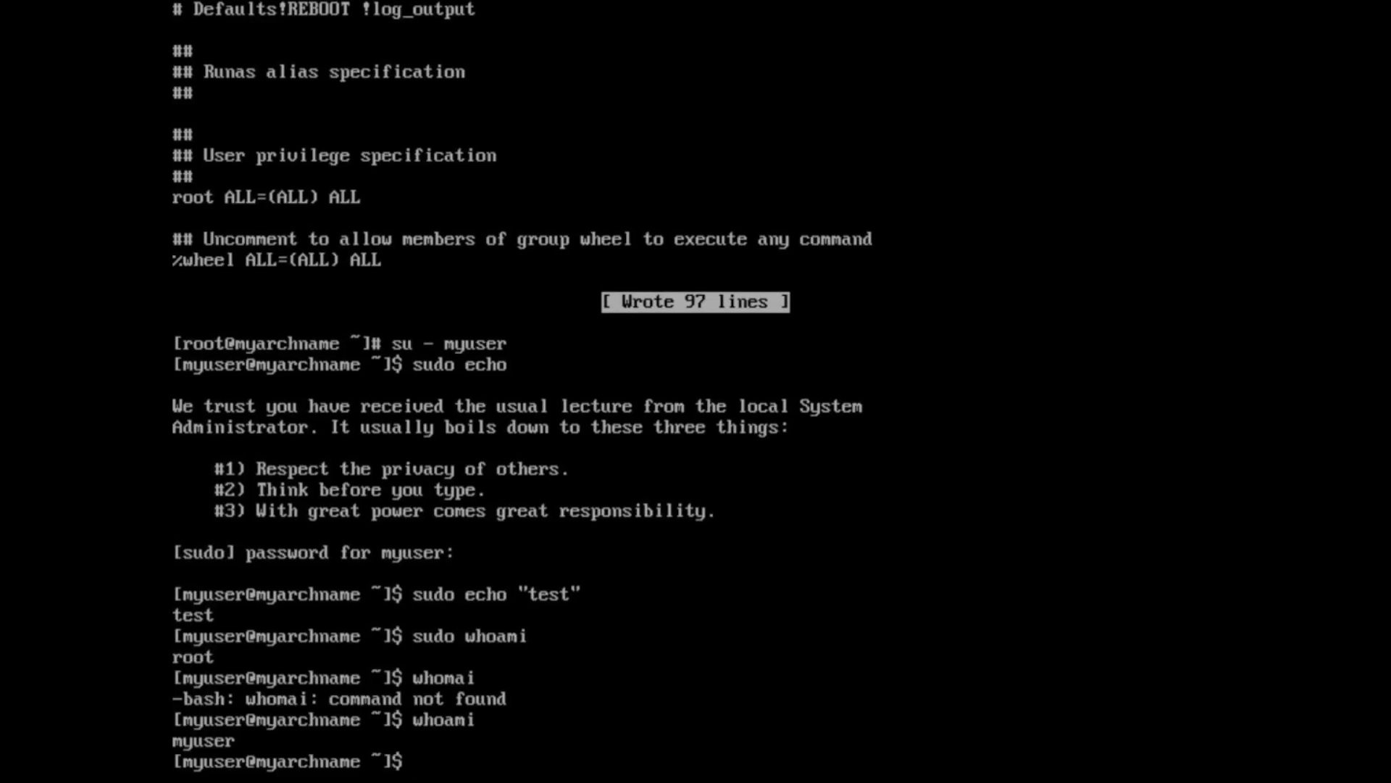
- Clear the screen with reset and start typing the pacman -Syu upgrade
type("reset <--- clear")
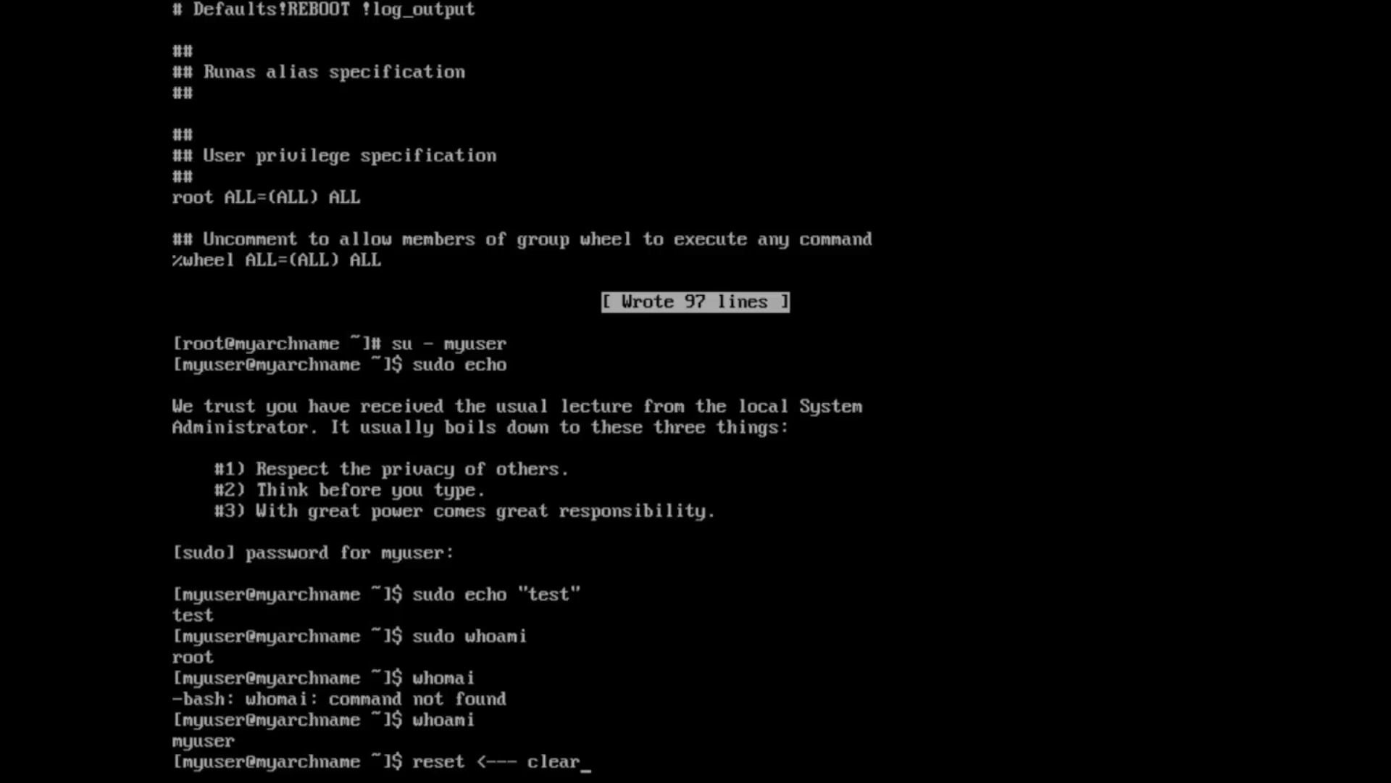
type("s the screen")
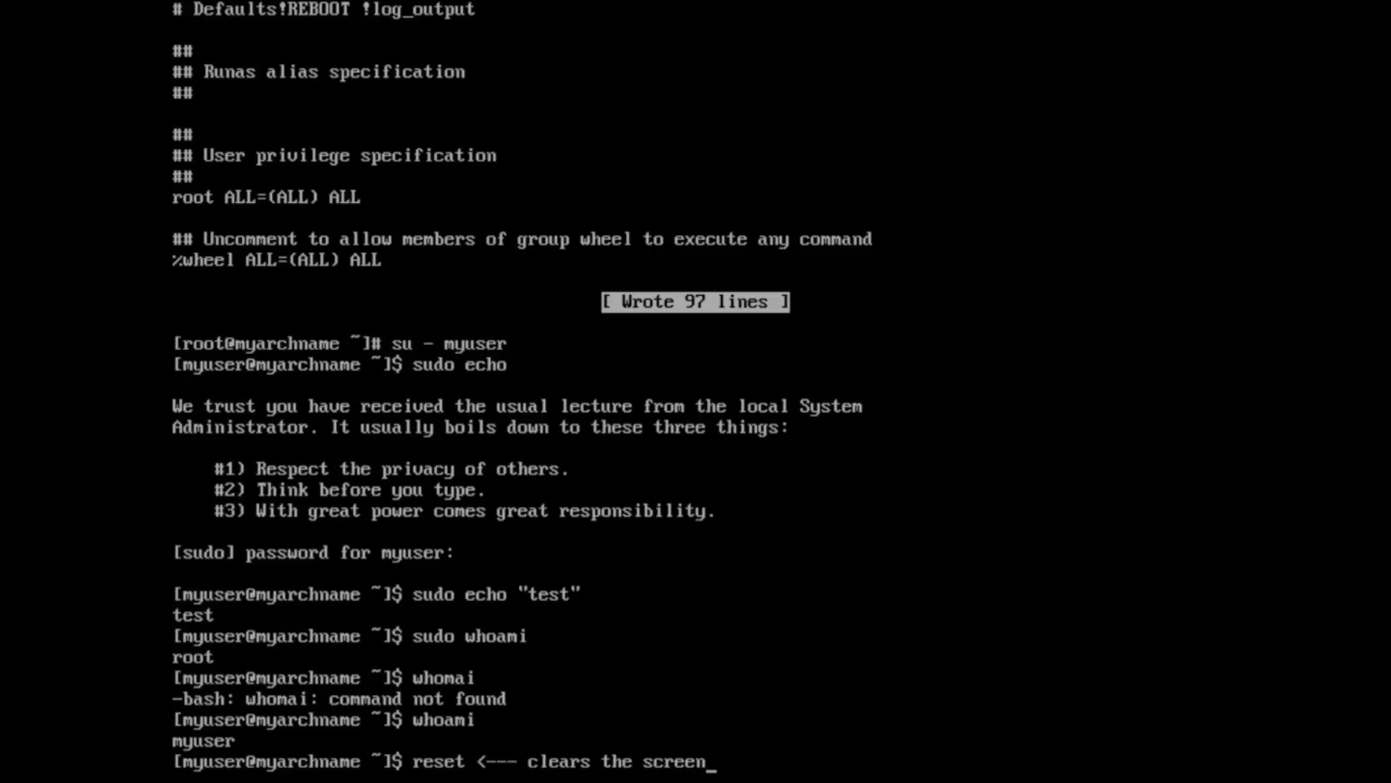
key("BackSpace")
key("BackSpace")
key("BackSpace")
key("BackSpace")
key("BackSpace")
key("BackSpace")
key("BackSpace")
key("BackSpace")
key("BackSpace")
key("BackSpace")
key("BackSpace")
key("BackSpace")
key("BackSpace")
key("BackSpace")
key("BackSpace")
key("BackSpace")
key("BackSpace")
key("BackSpace")
key("BackSpace")
key("BackSpace")
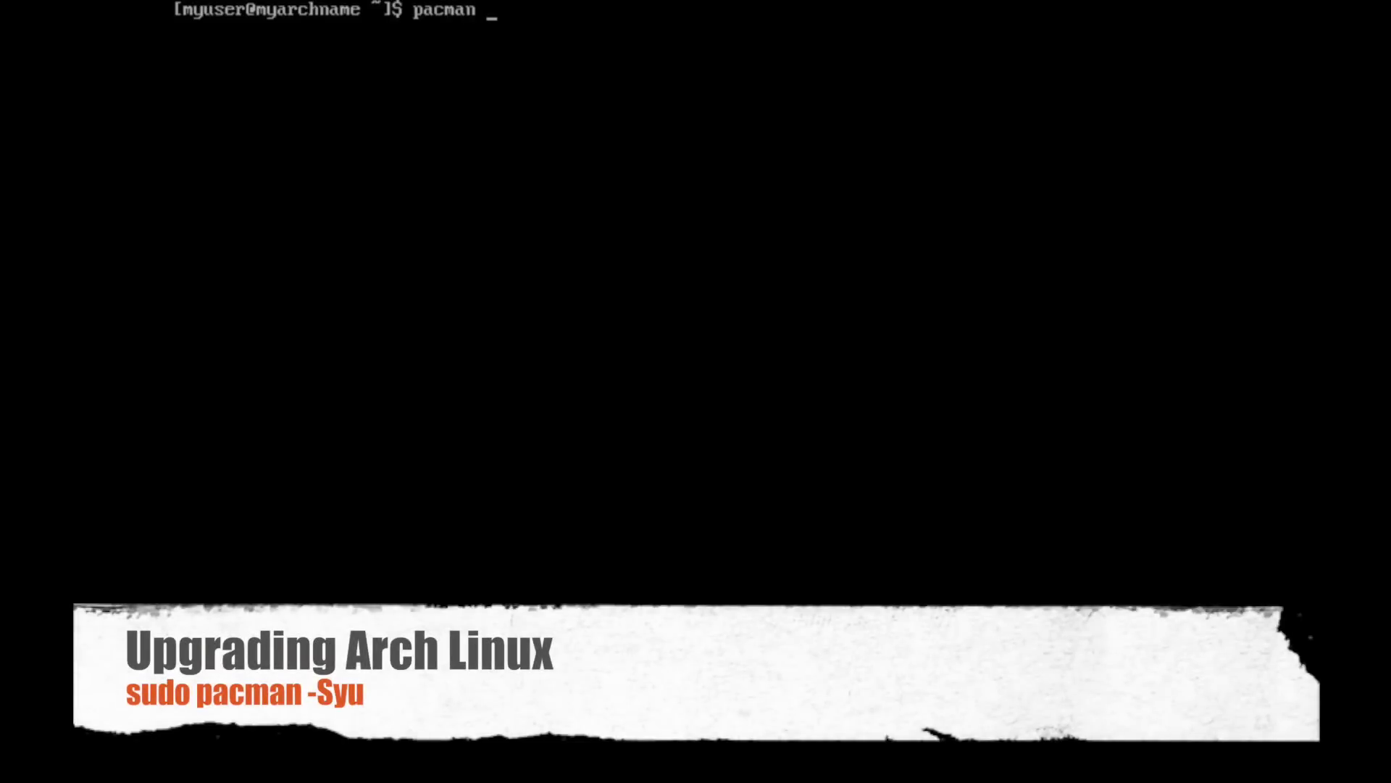
type("yu")
- Run the full system upgrade with sudo pacman -Syu, accepting all nine package upgrades
key("Return")
type("sud")
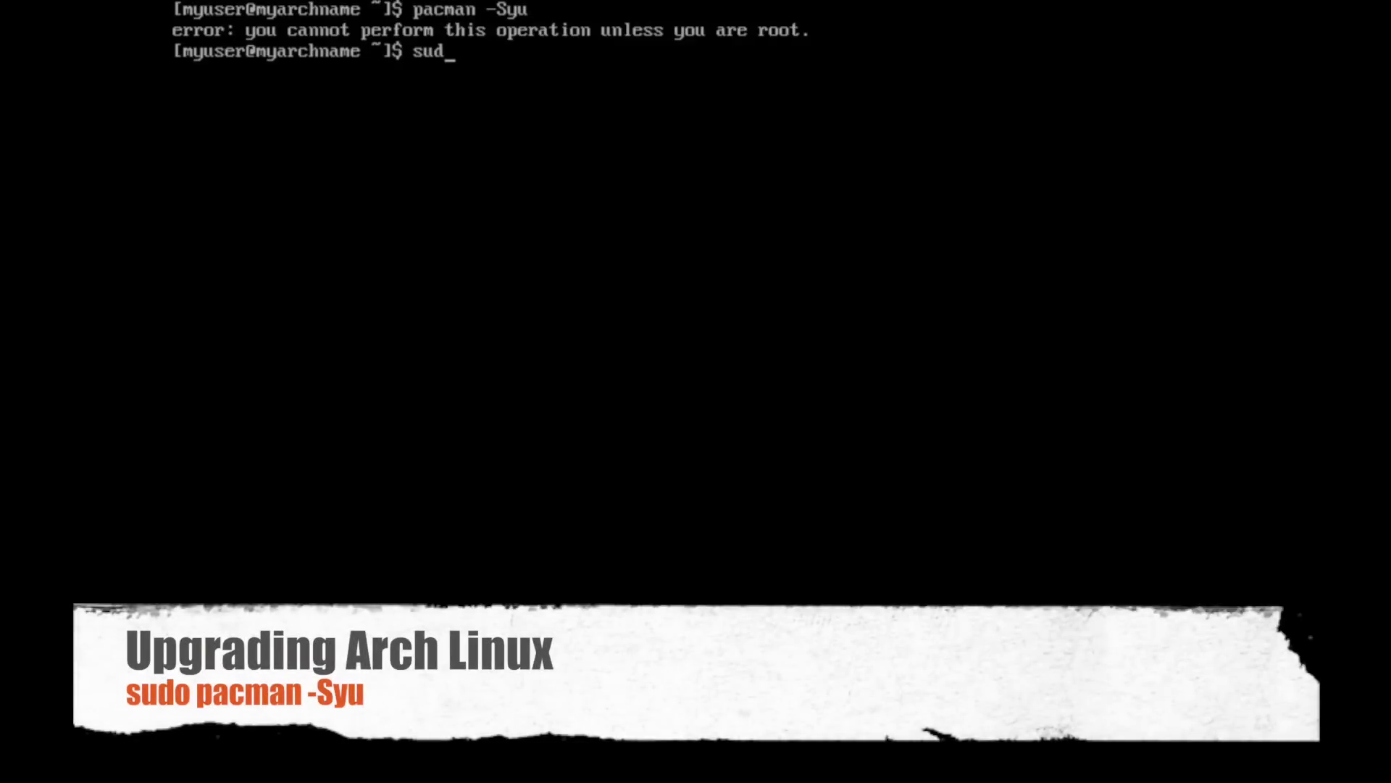
type("o pacman -Syu")
key("Return")
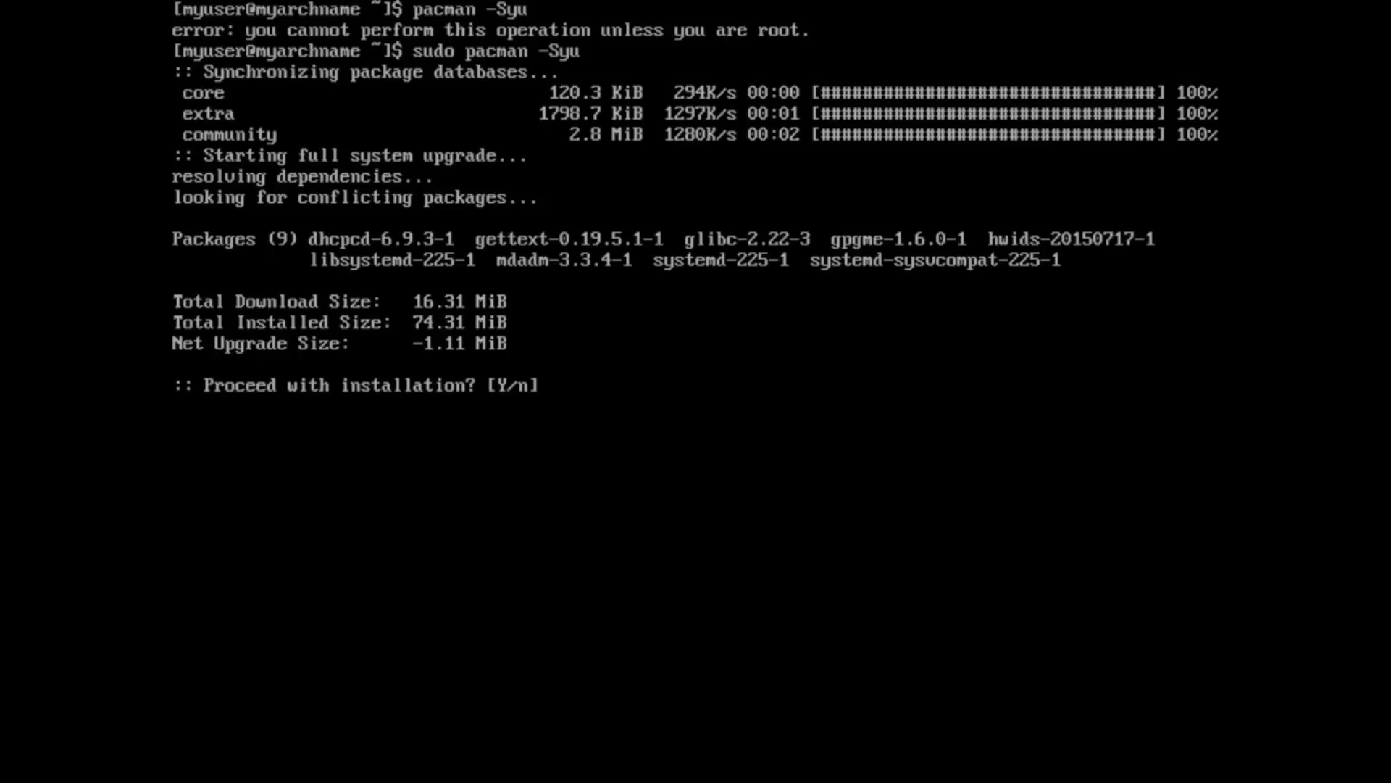
key("Return")
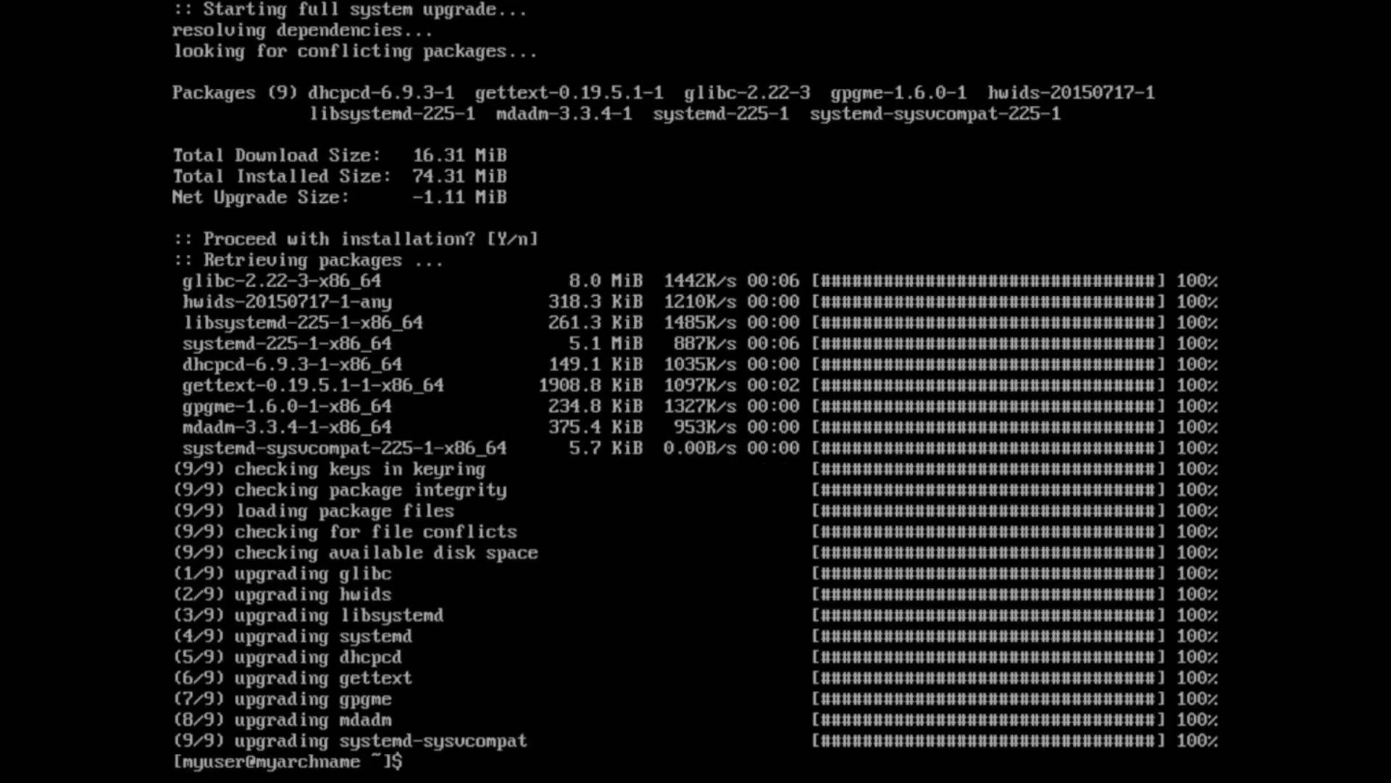
type("sudo pacman -S")
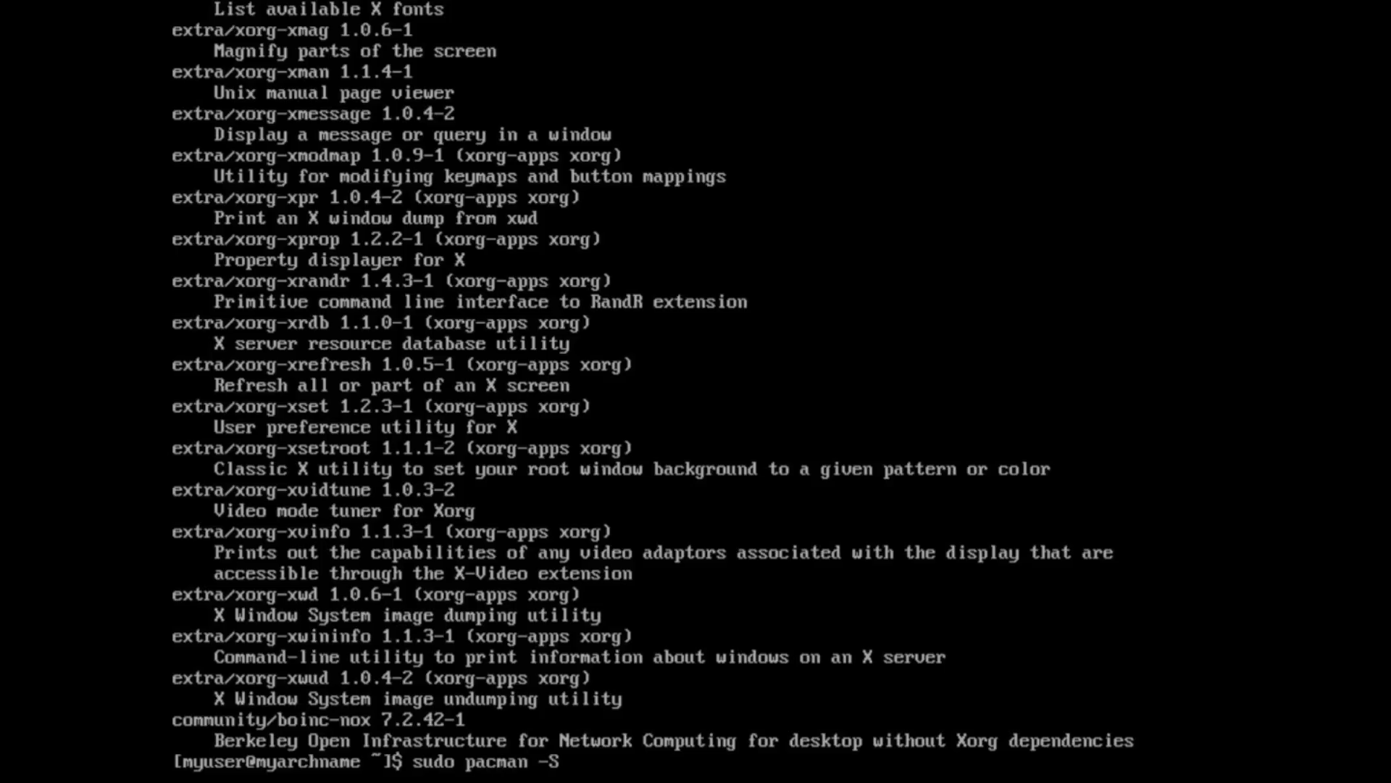
type(" xorg-server xo")
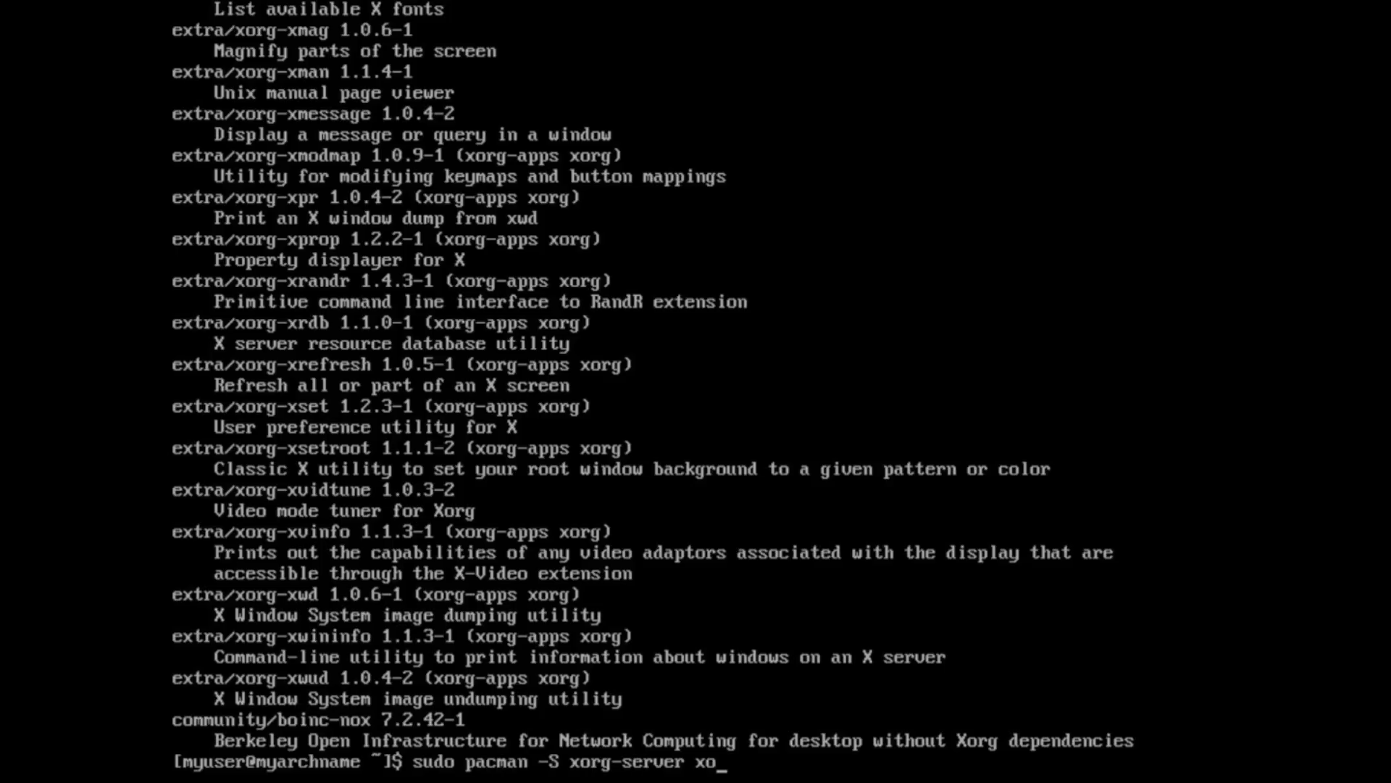
type("rg-server-uti")
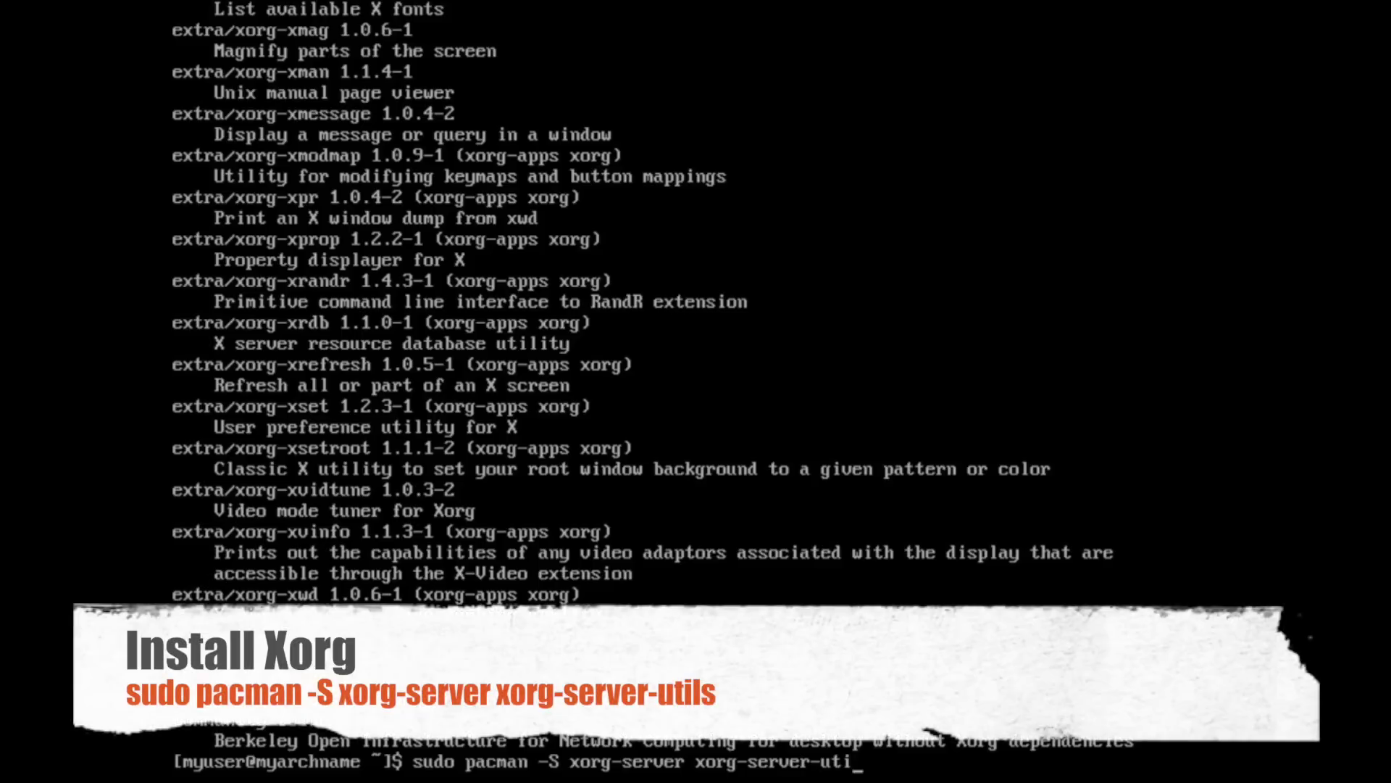
type("ls")
- Install xorg-server and xorg-server-utils with the default provider, 83 packages in total
key("Return")
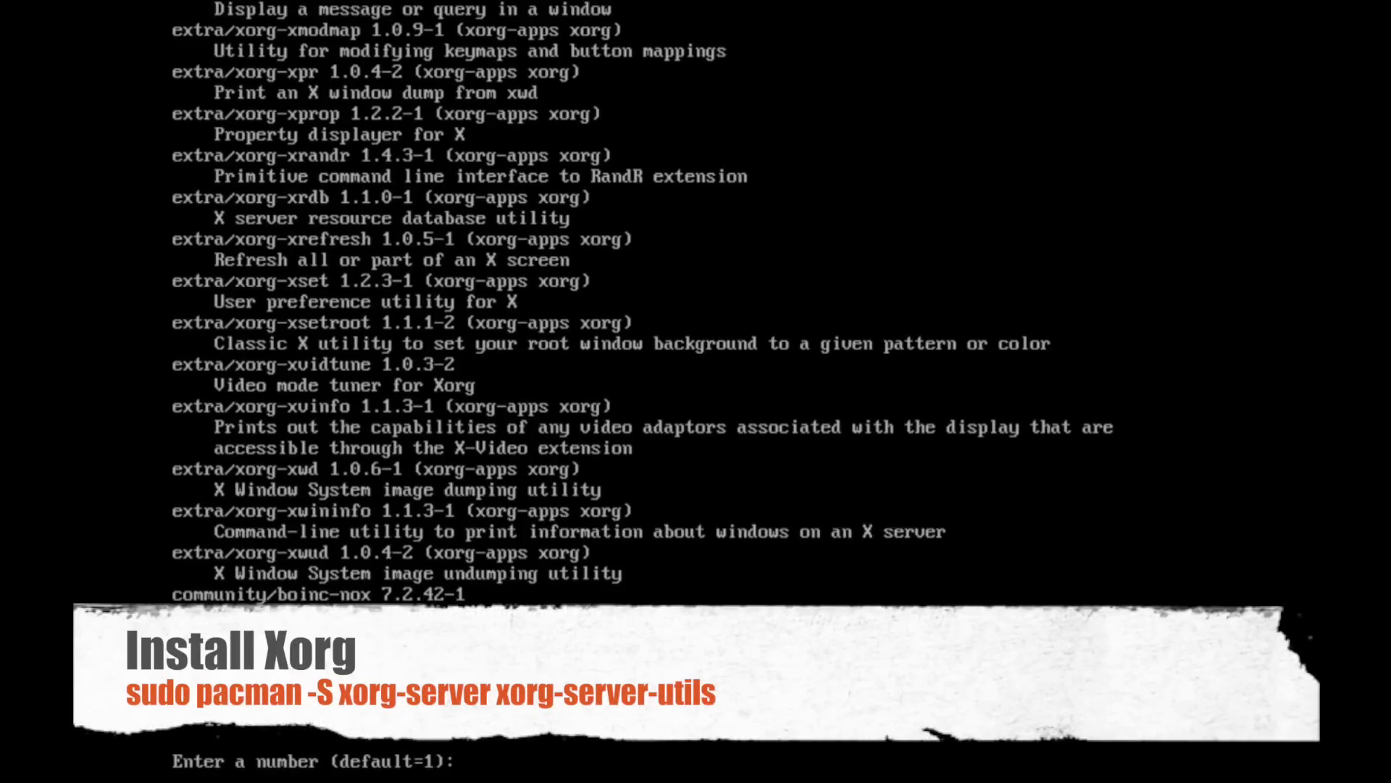
key("Return")
key("Return")
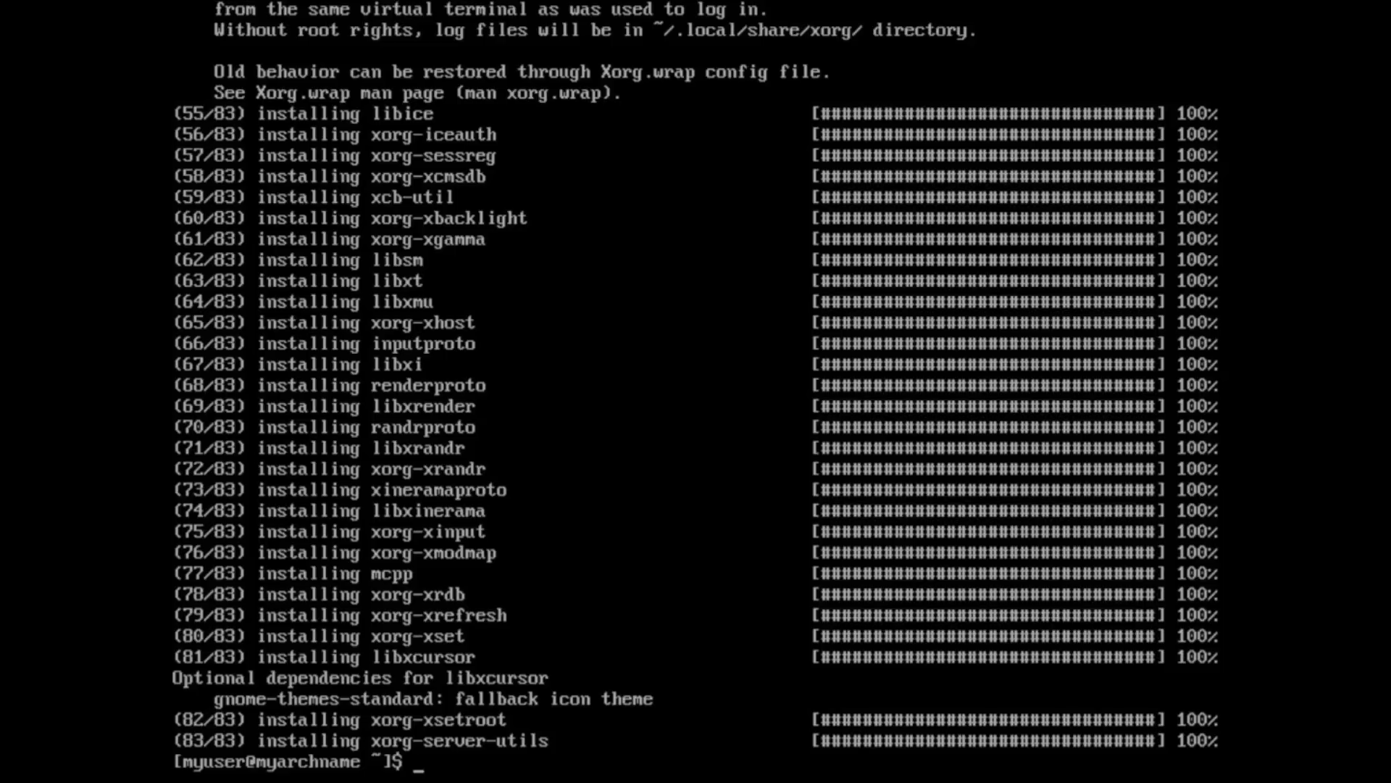
type("now lets get")
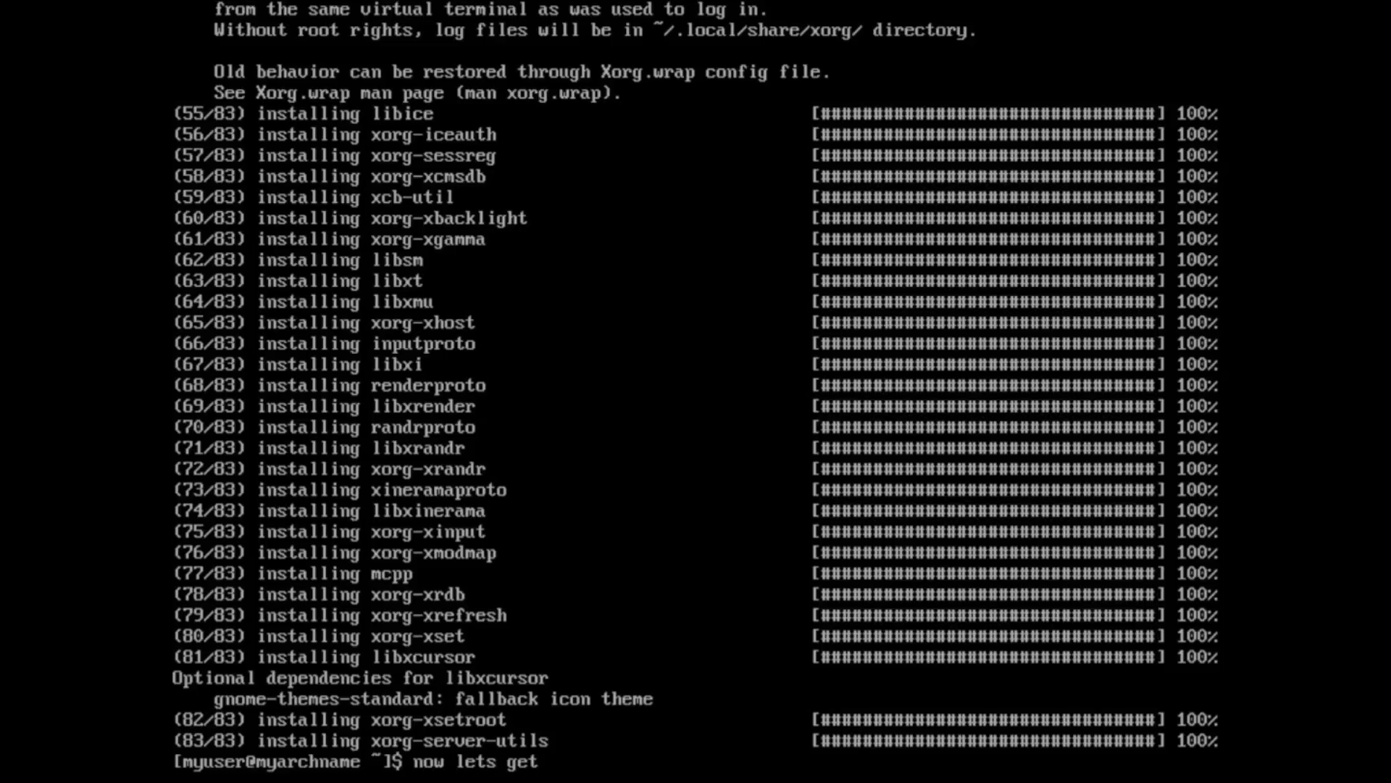
type(" a display manag")
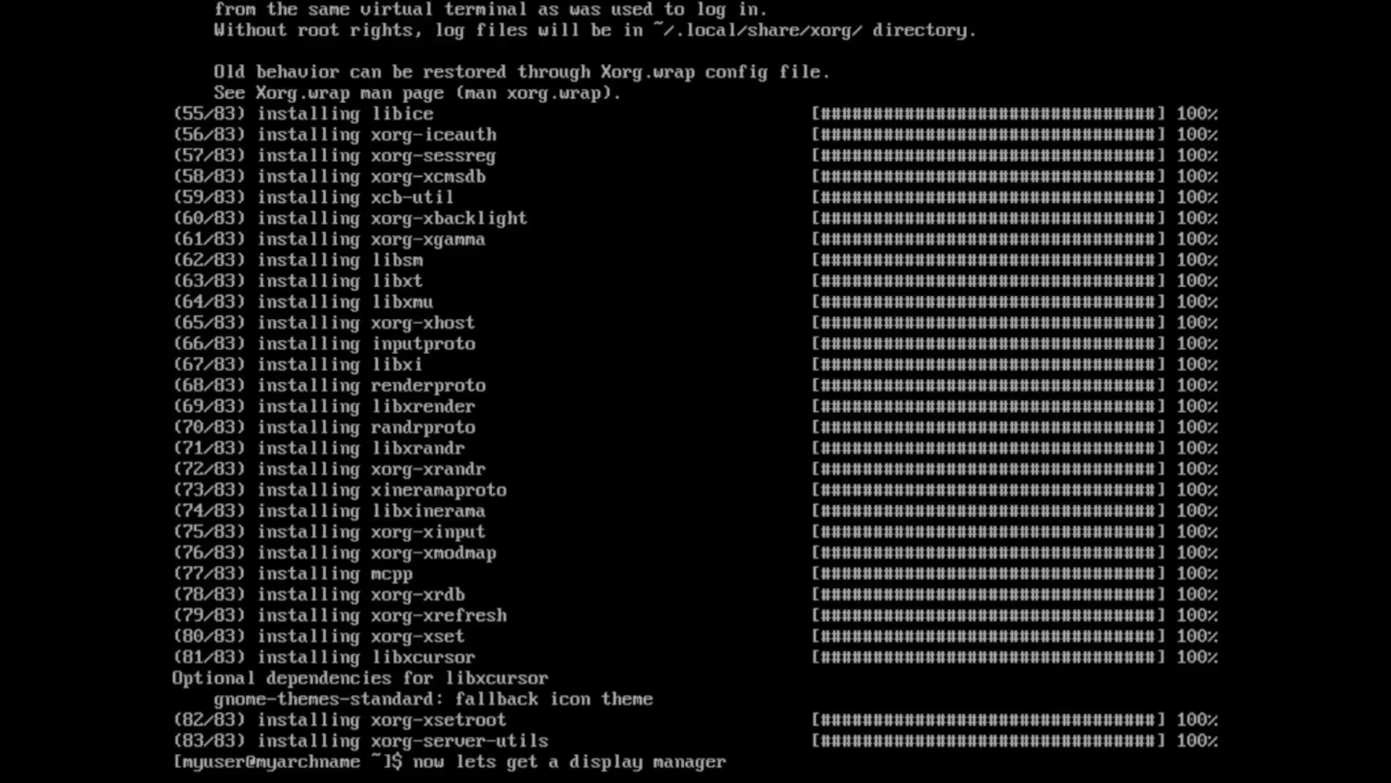
type("er")
- Install the full gnome group plus gdm, 343 packages in total
key("BackSpace")
key("BackSpace")
key("BackSpace")
key("BackSpace")
key("BackSpace")
key("BackSpace")
key("BackSpace")
key("BackSpace")
key("BackSpace")
key("BackSpace")
key("BackSpace")
key("BackSpace")
key("BackSpace")
key("BackSpace")
key("BackSpace")
key("BackSpace")
key("BackSpace")
key("BackSpace")
key("BackSpace")
key("BackSpace")
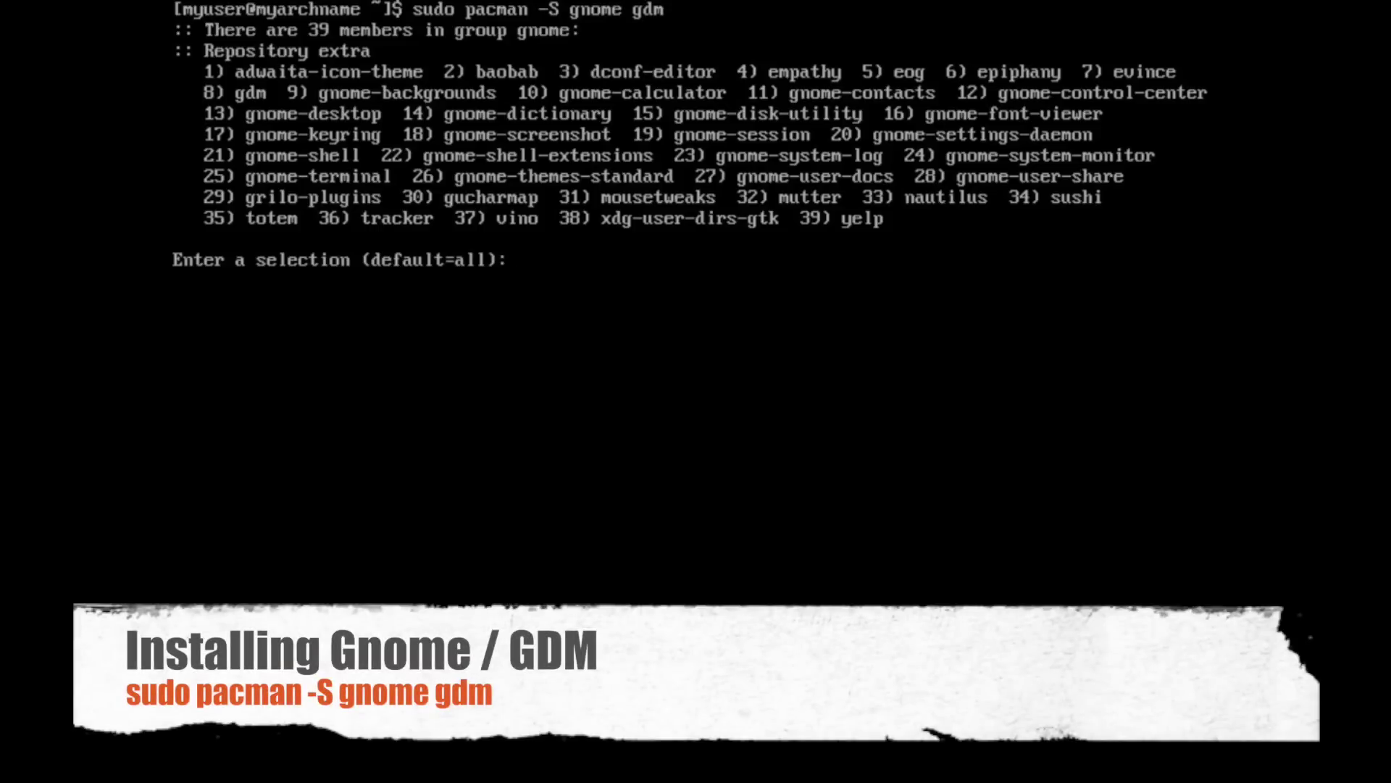
key("Return")
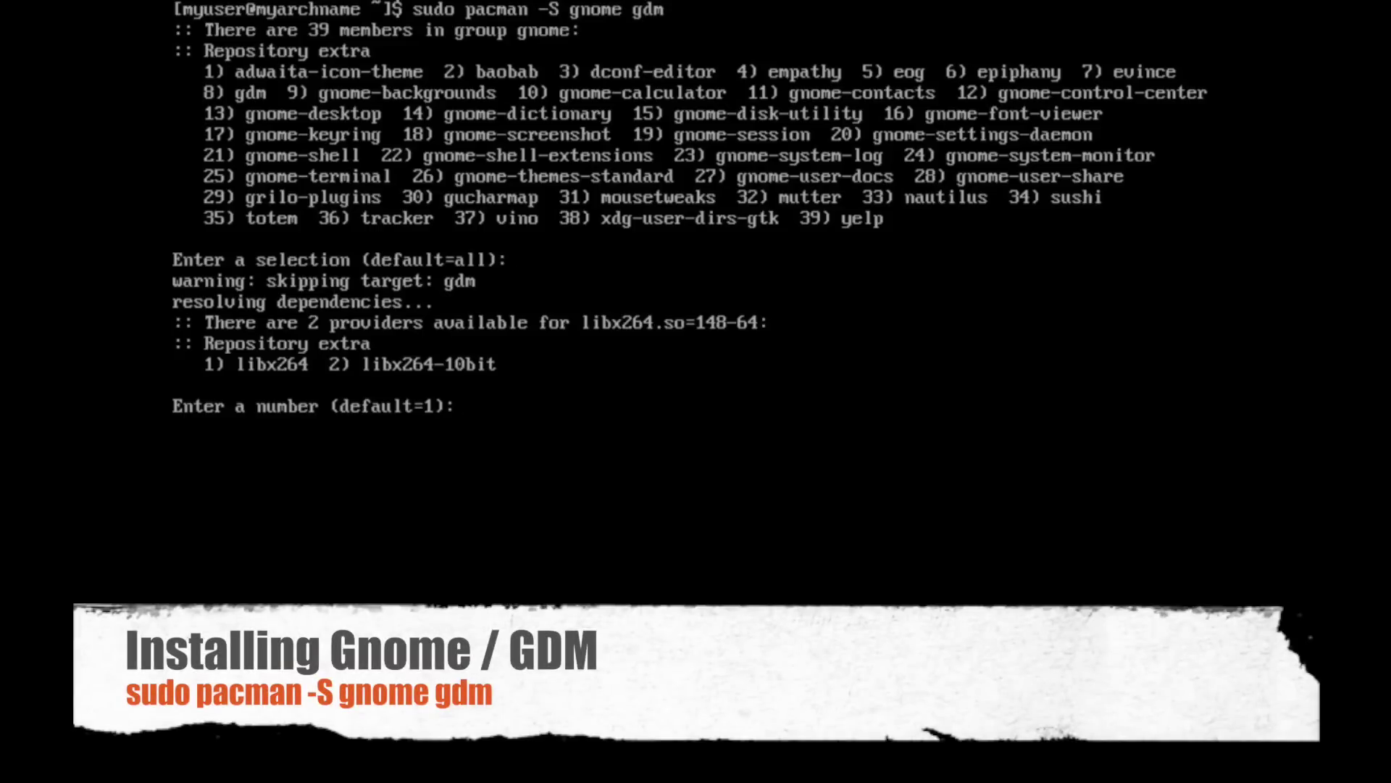
key("Return")
key("Return")
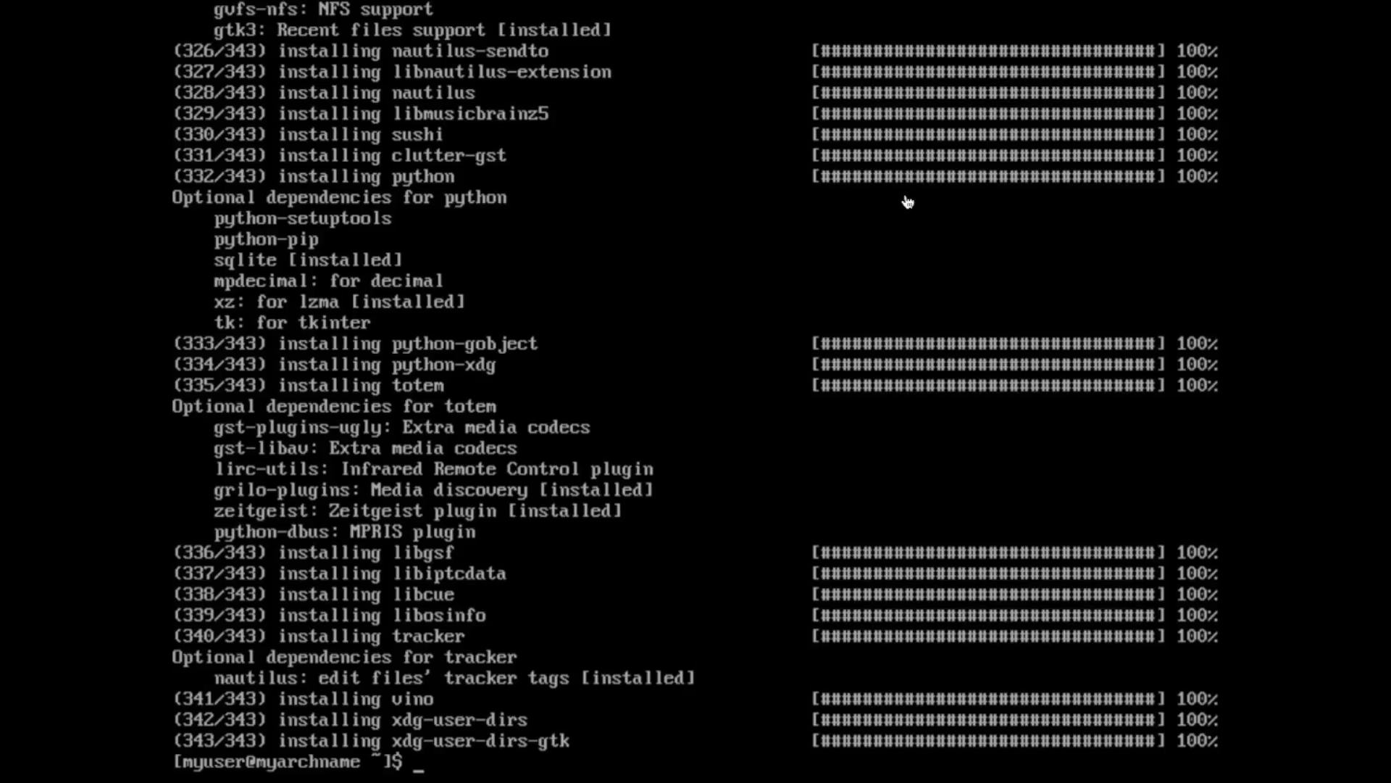
type("udo pacm")
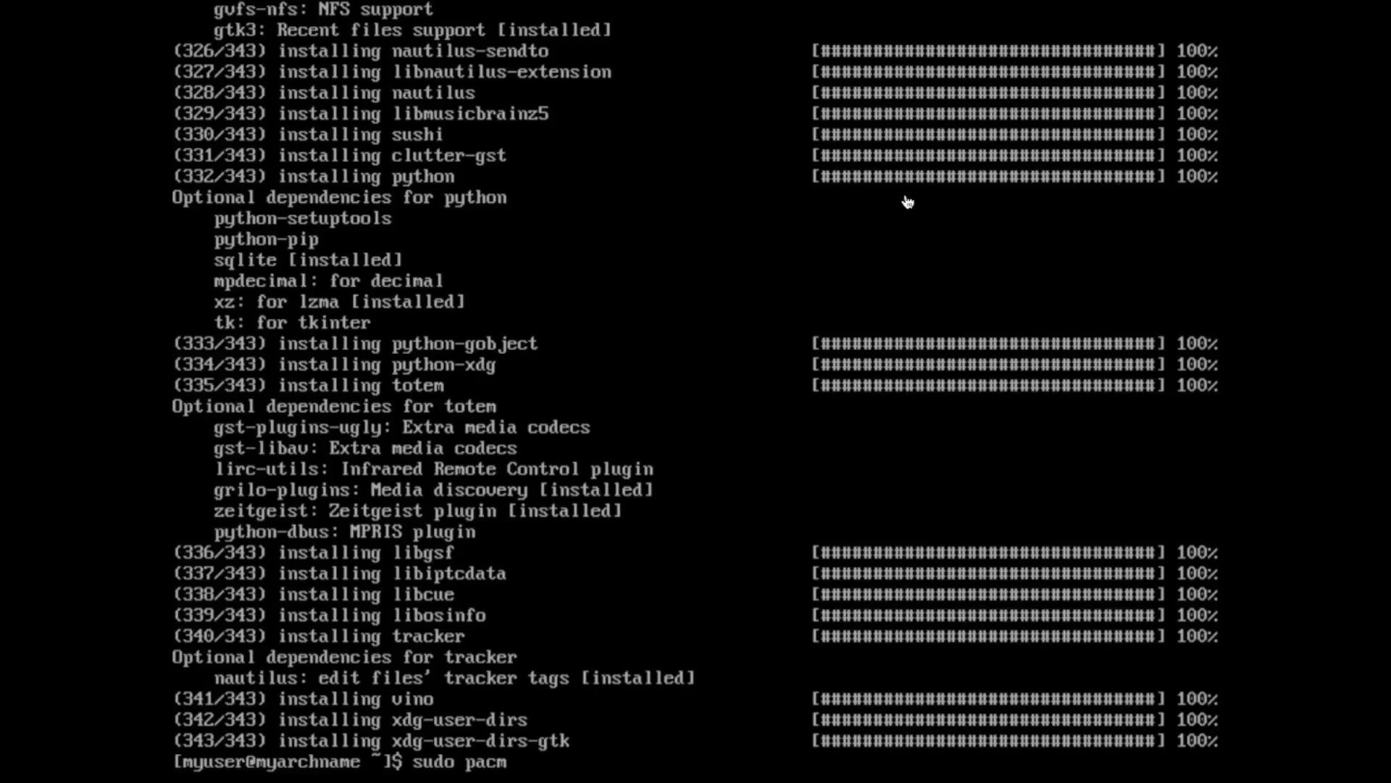
type("an -S open-")
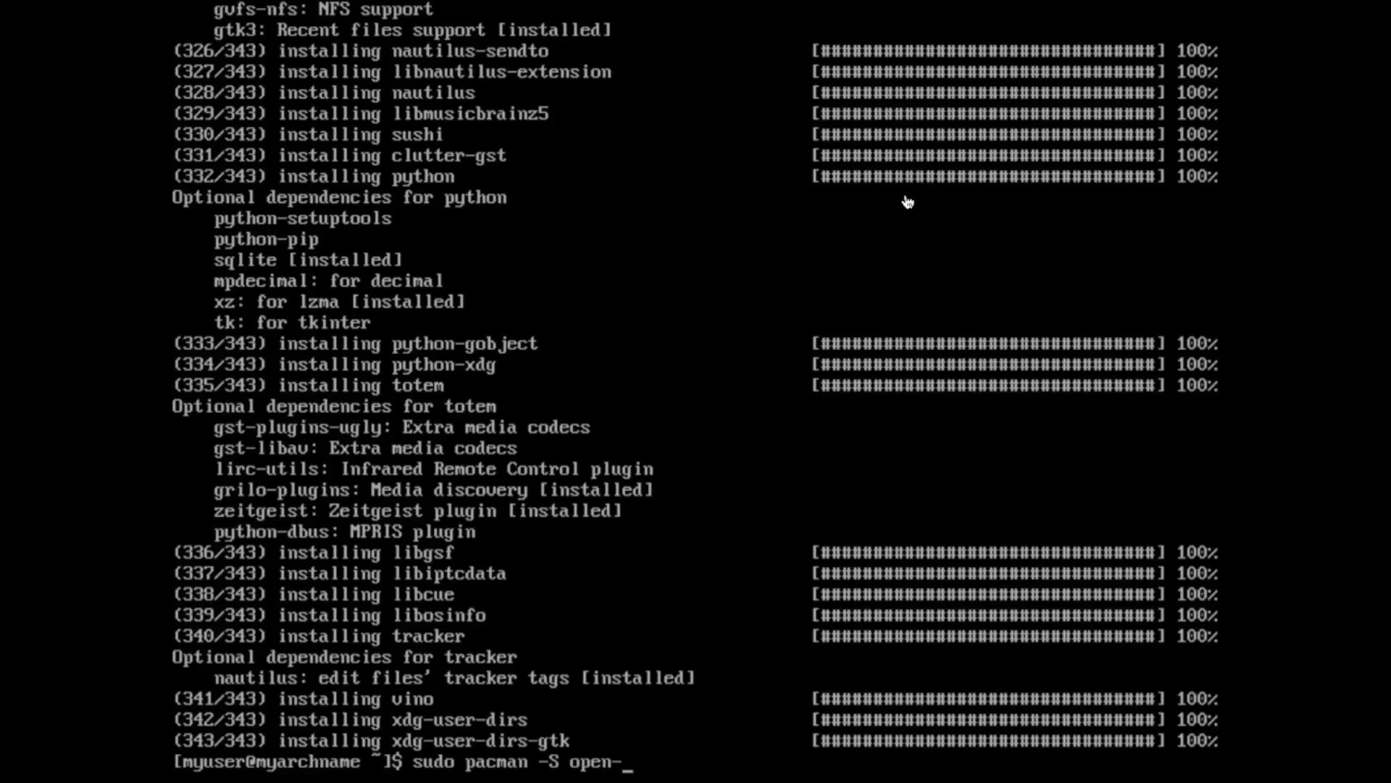
type("vm-tools #o")
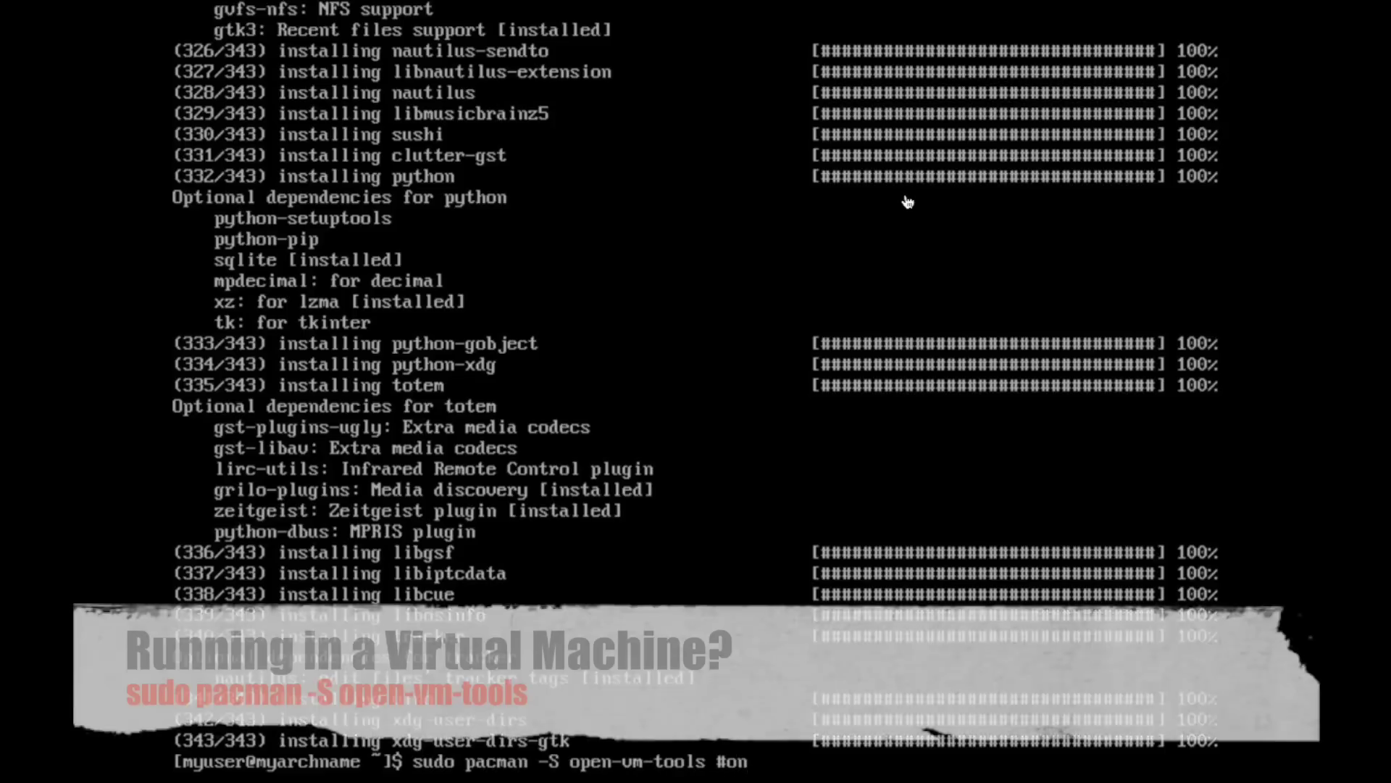
- Install open-vm-tools for virtual-guest use, then log out of myuser back to root
key("BackSpace")
key("BackSpace")
type("only ")
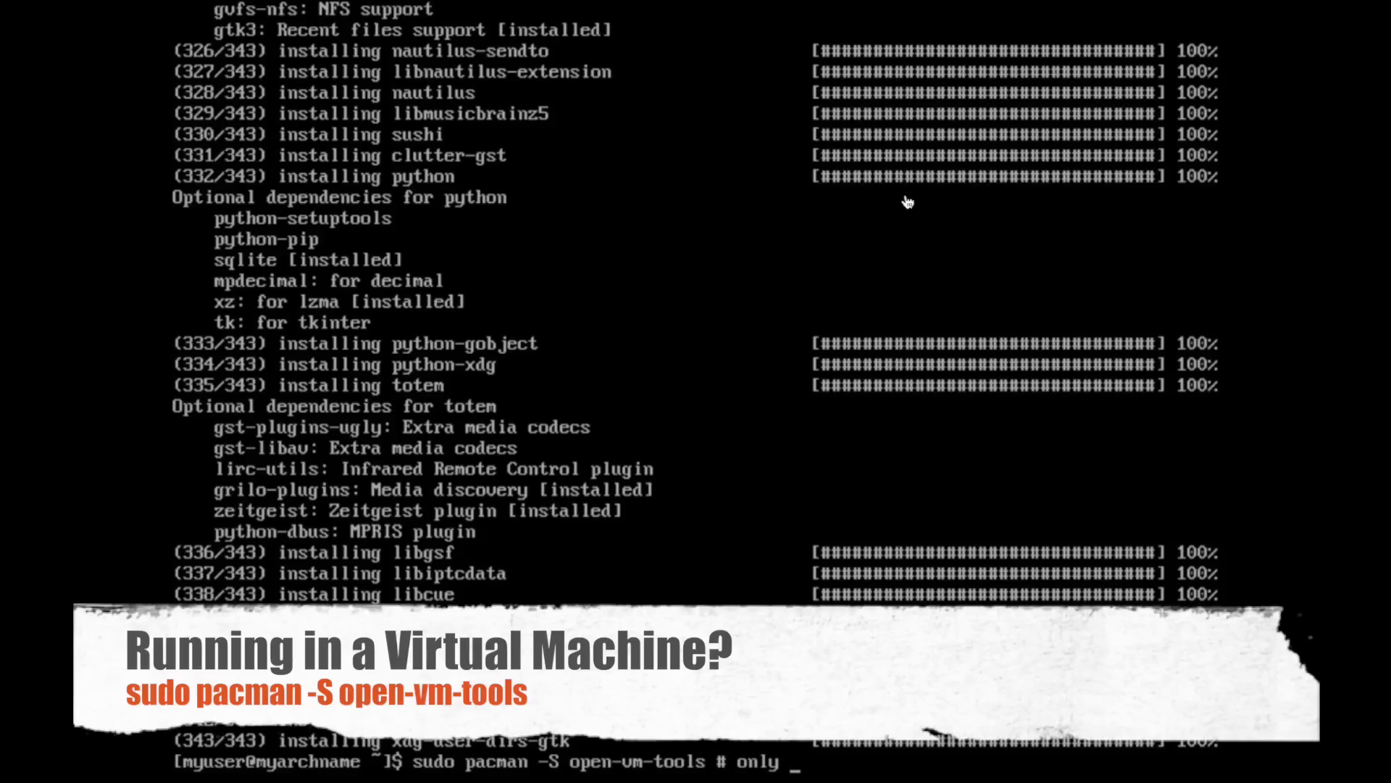
type("needed when runn")
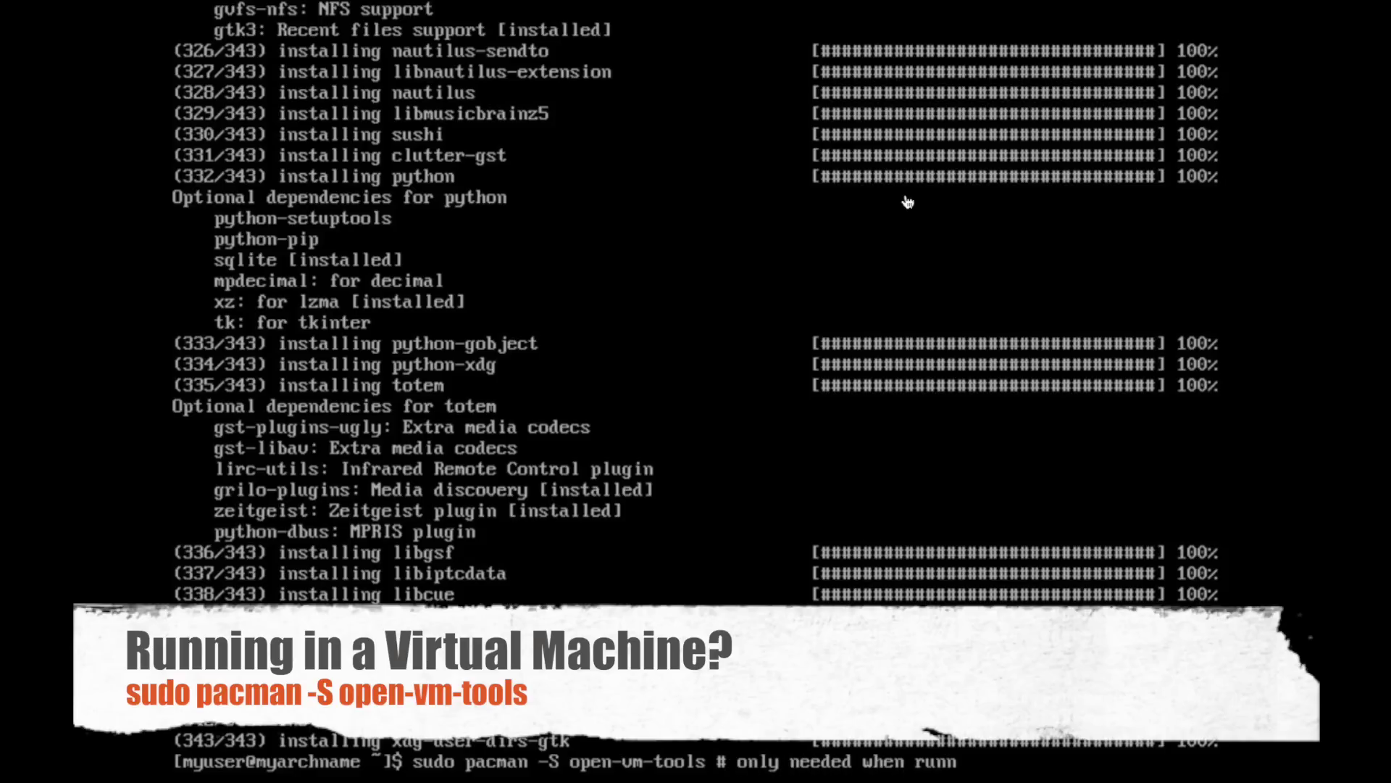
type("ing as a virtual g")
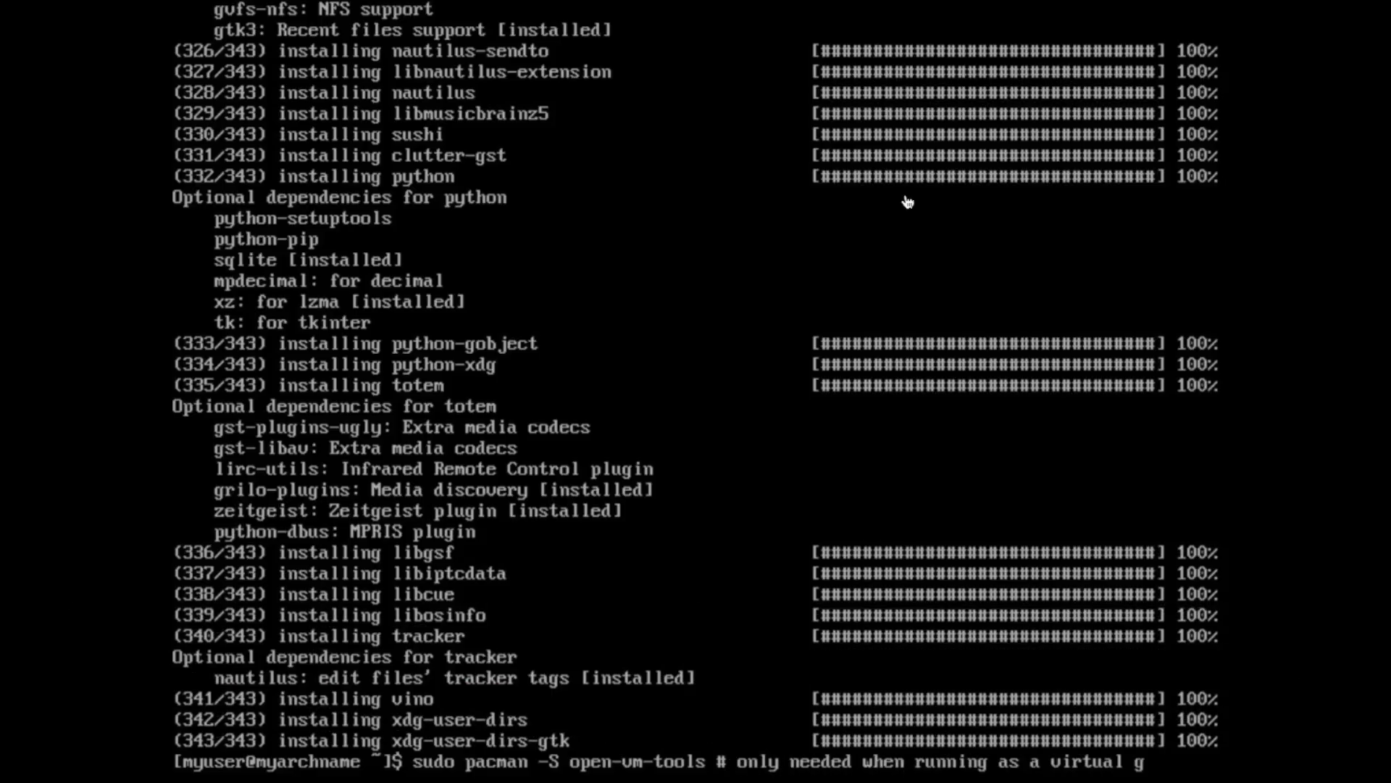
type("uest")
key("Return")
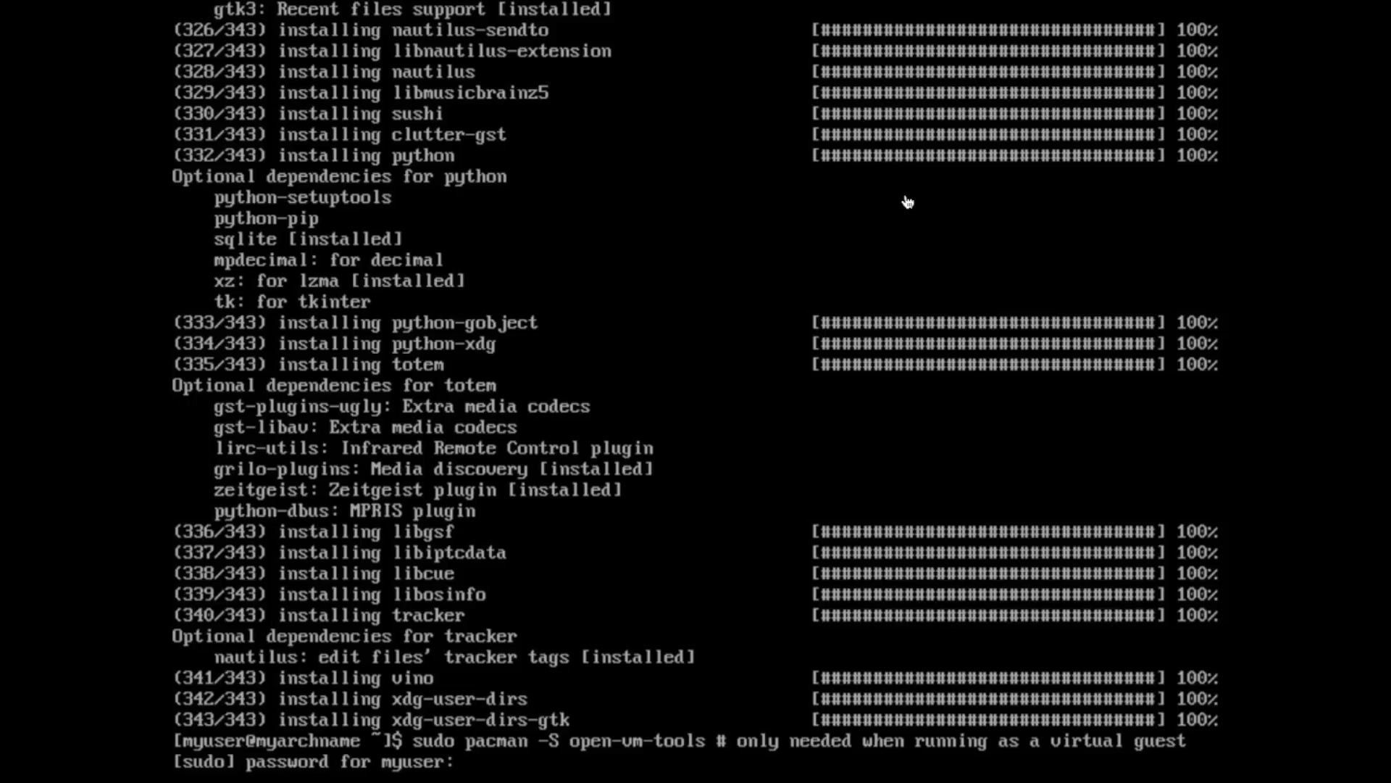
key("Return")
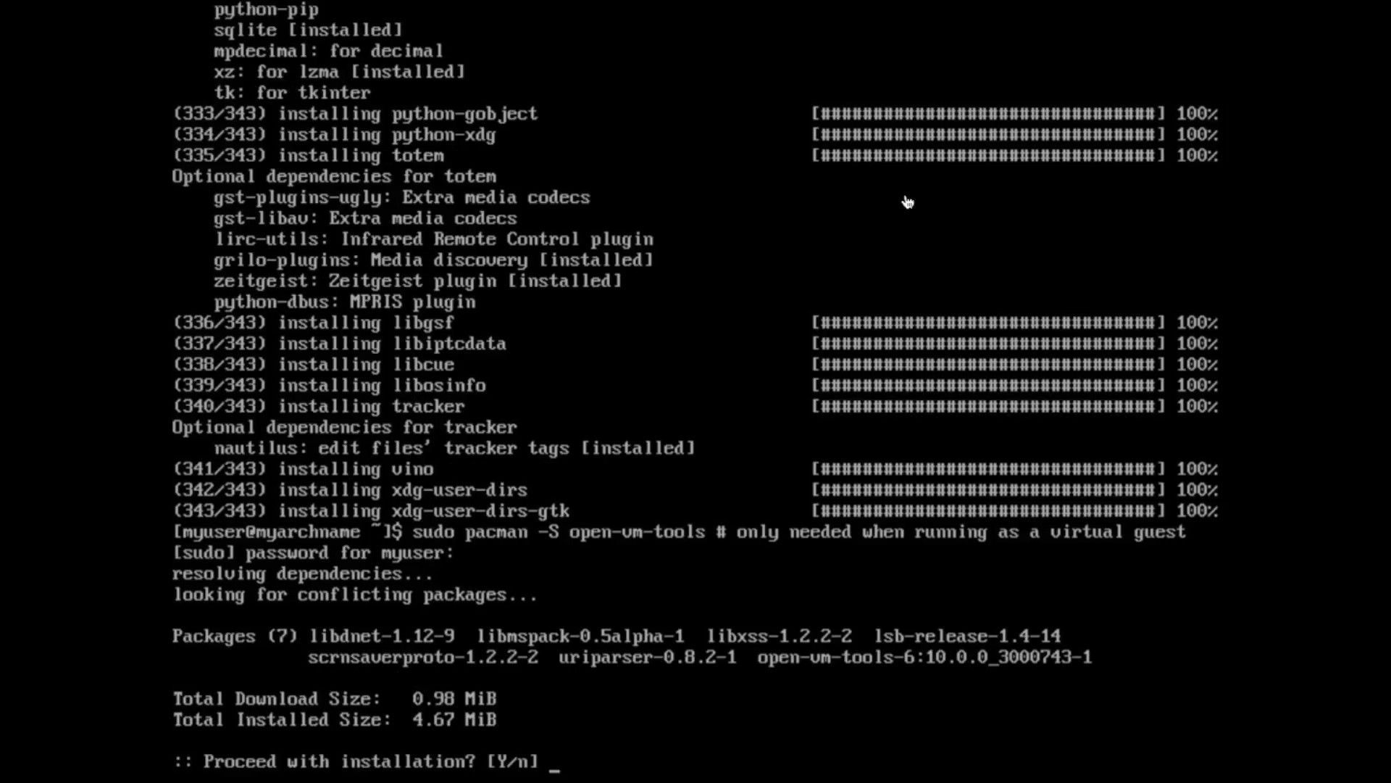
key("Return")
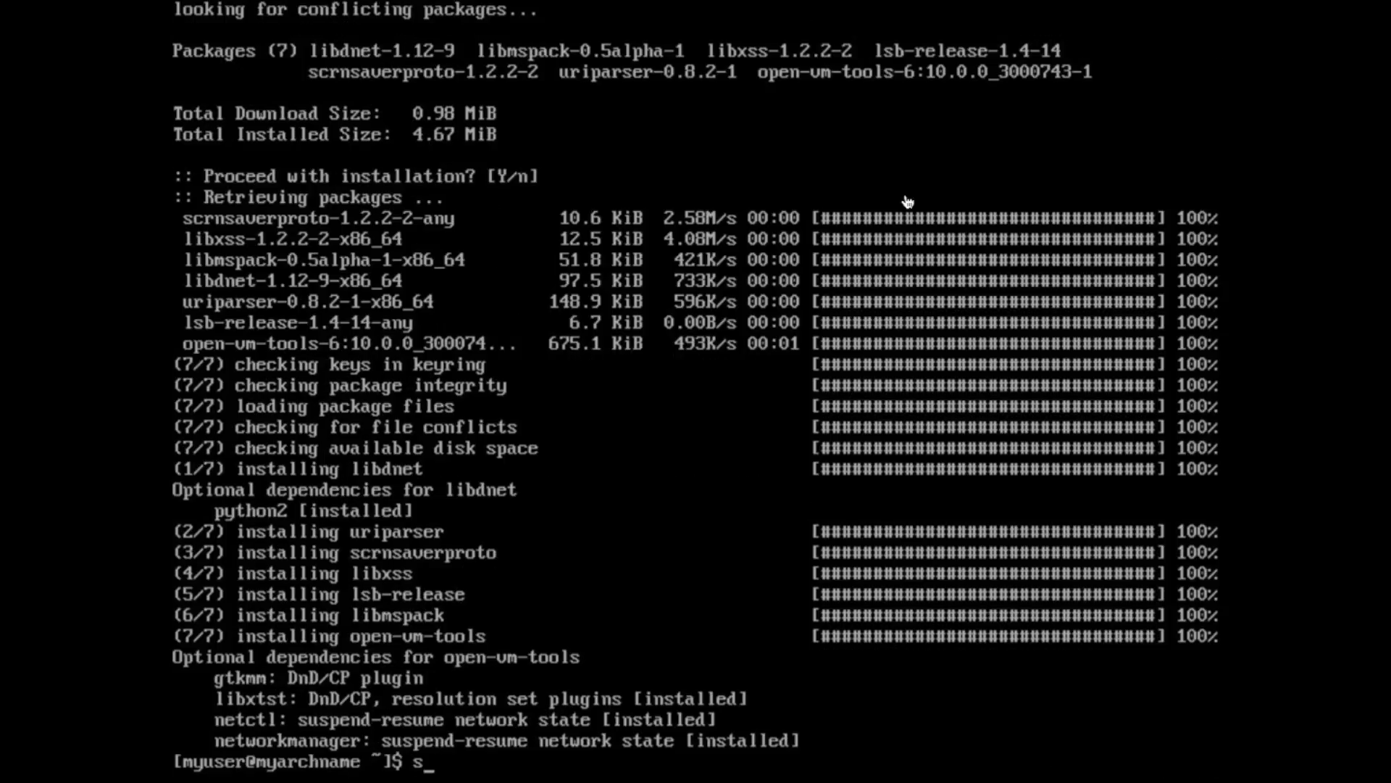
type("sudo")
key("BackSpace")
key("BackSpace")
key("BackSpace")
key("ctrl+d")
- As root, enable gdm.service and start gdm
type("system")
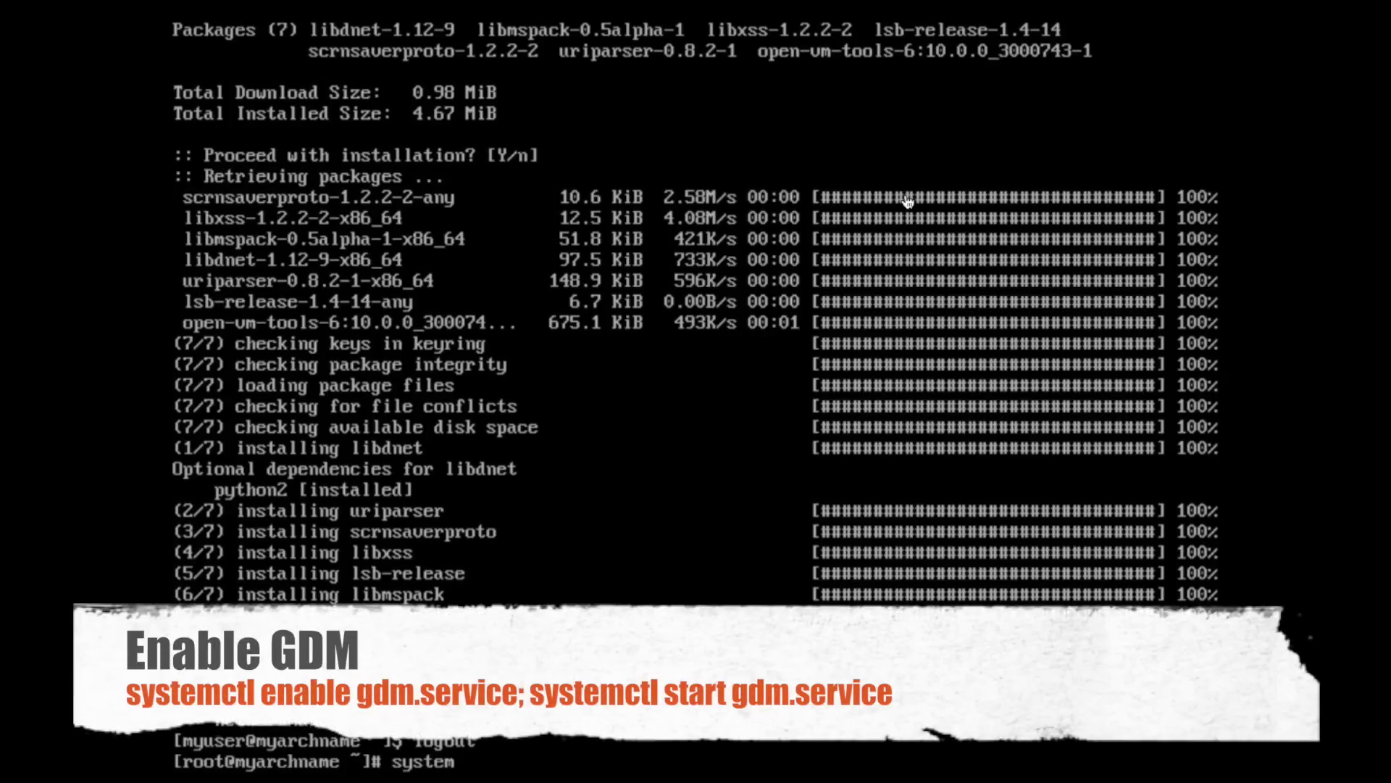
type("ctl enable gdm.s")
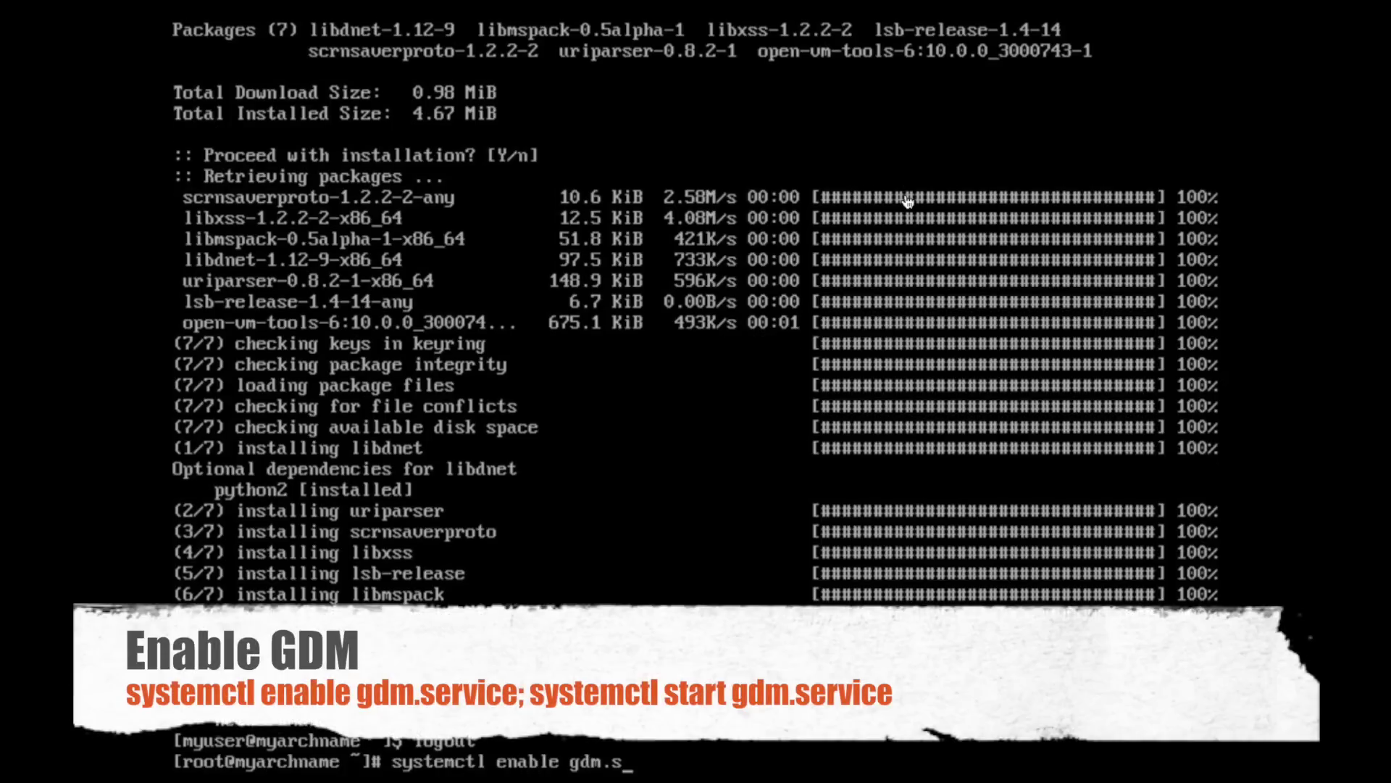
type("ervice")
key("Return")
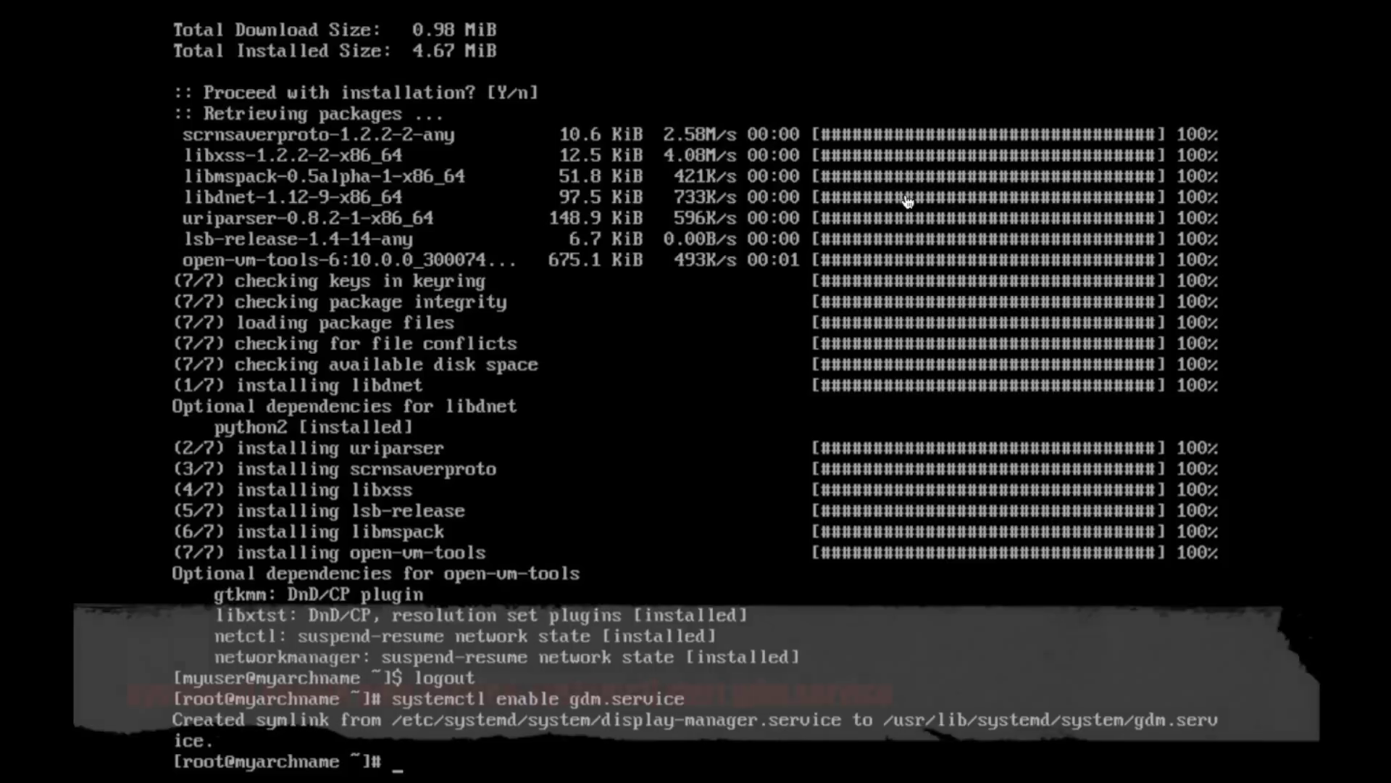
type("systemctl start g")
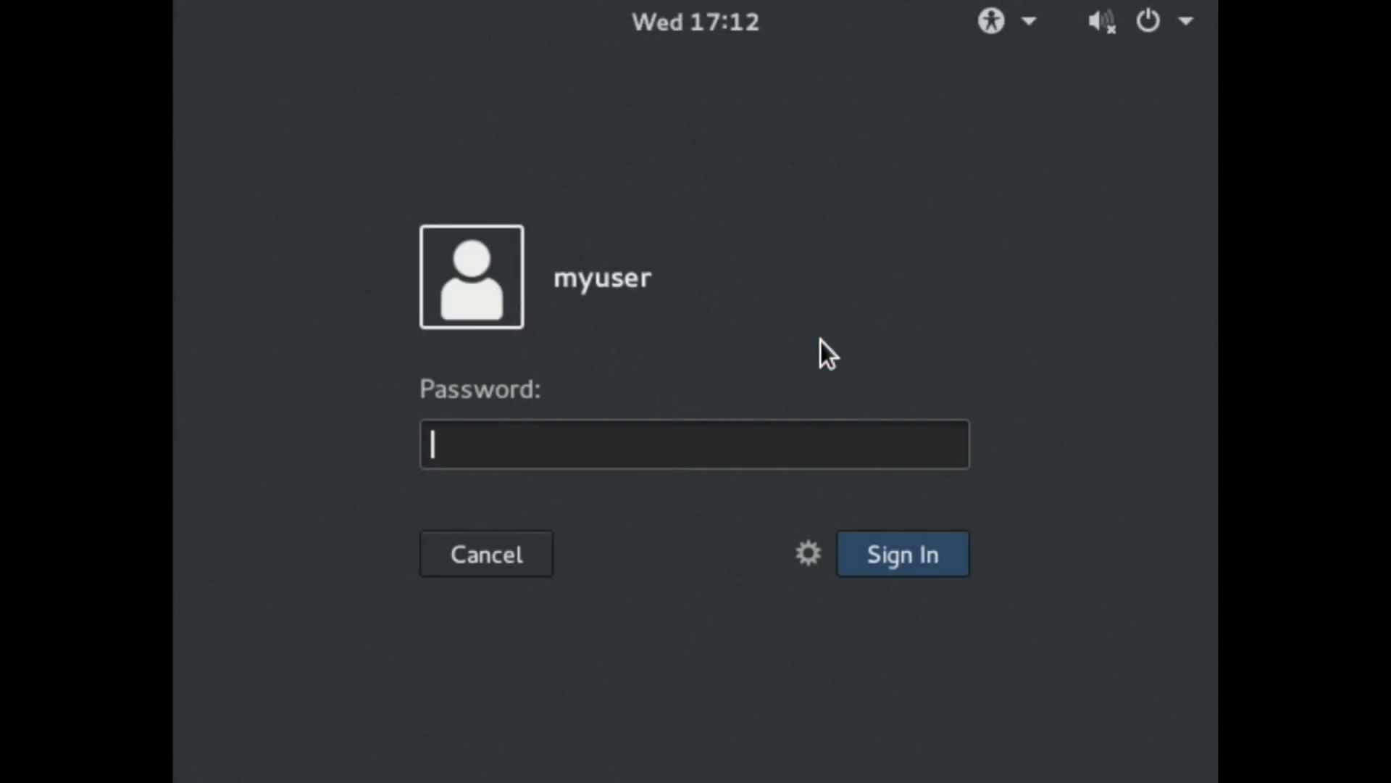
- Sign in to GNOME as the new user with the account password
type("•••••••")
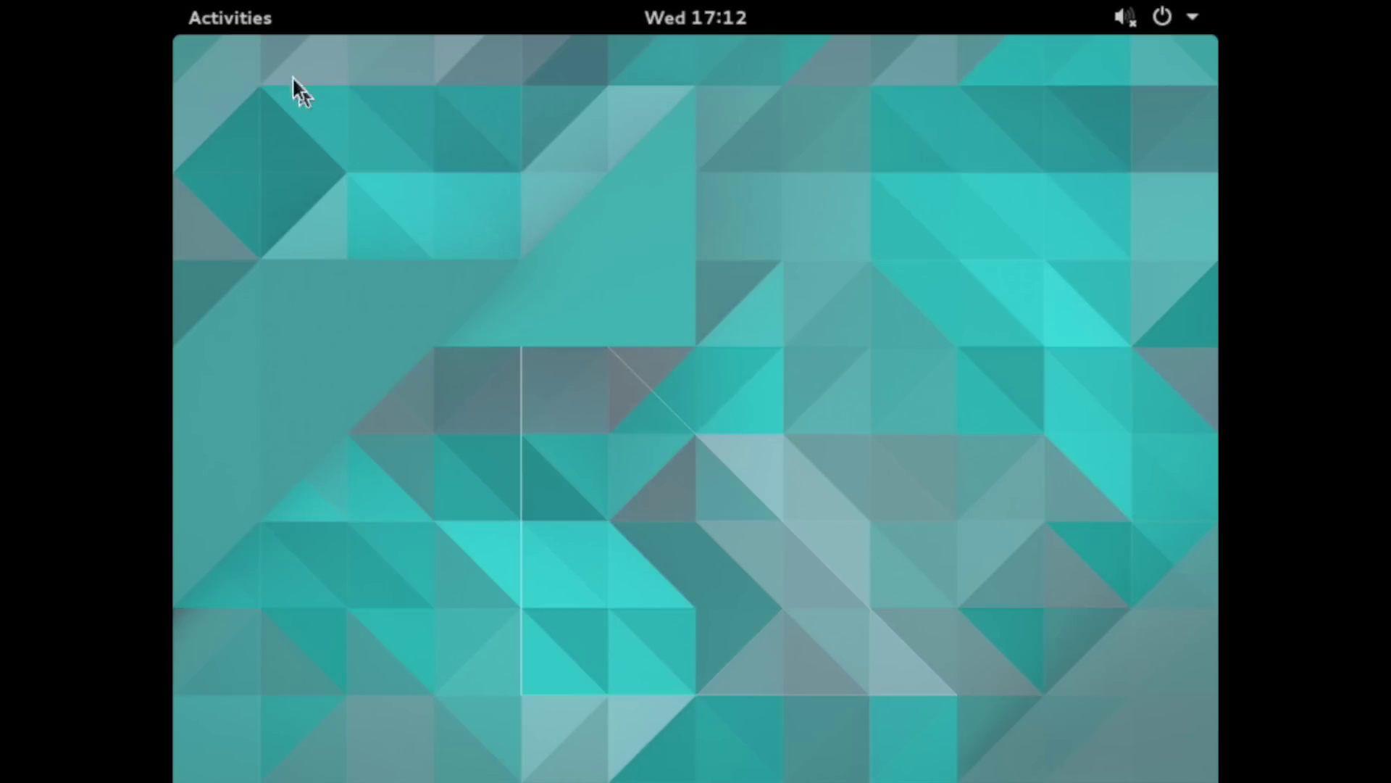
- Launch Terminal from the Activities search
left_click(249, 29)
type("ter")
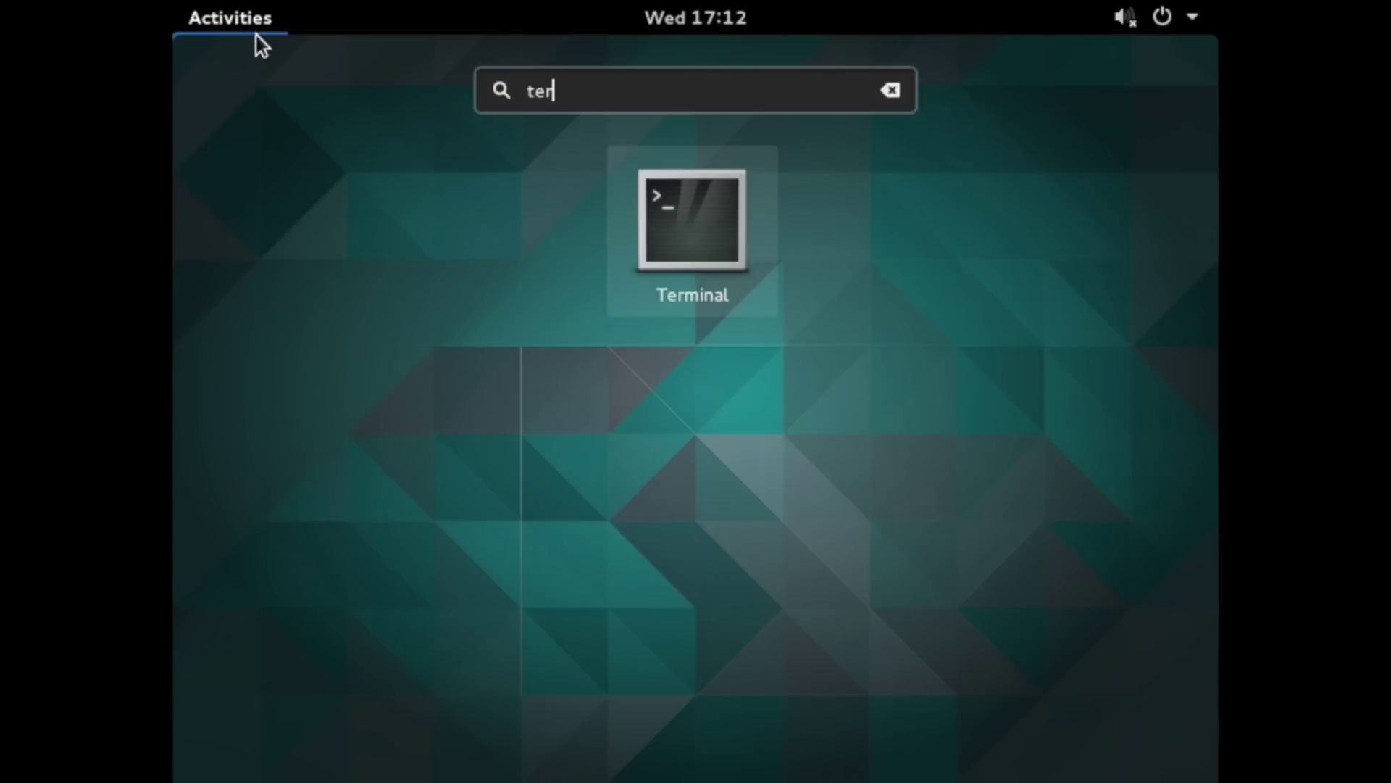
key("Return")
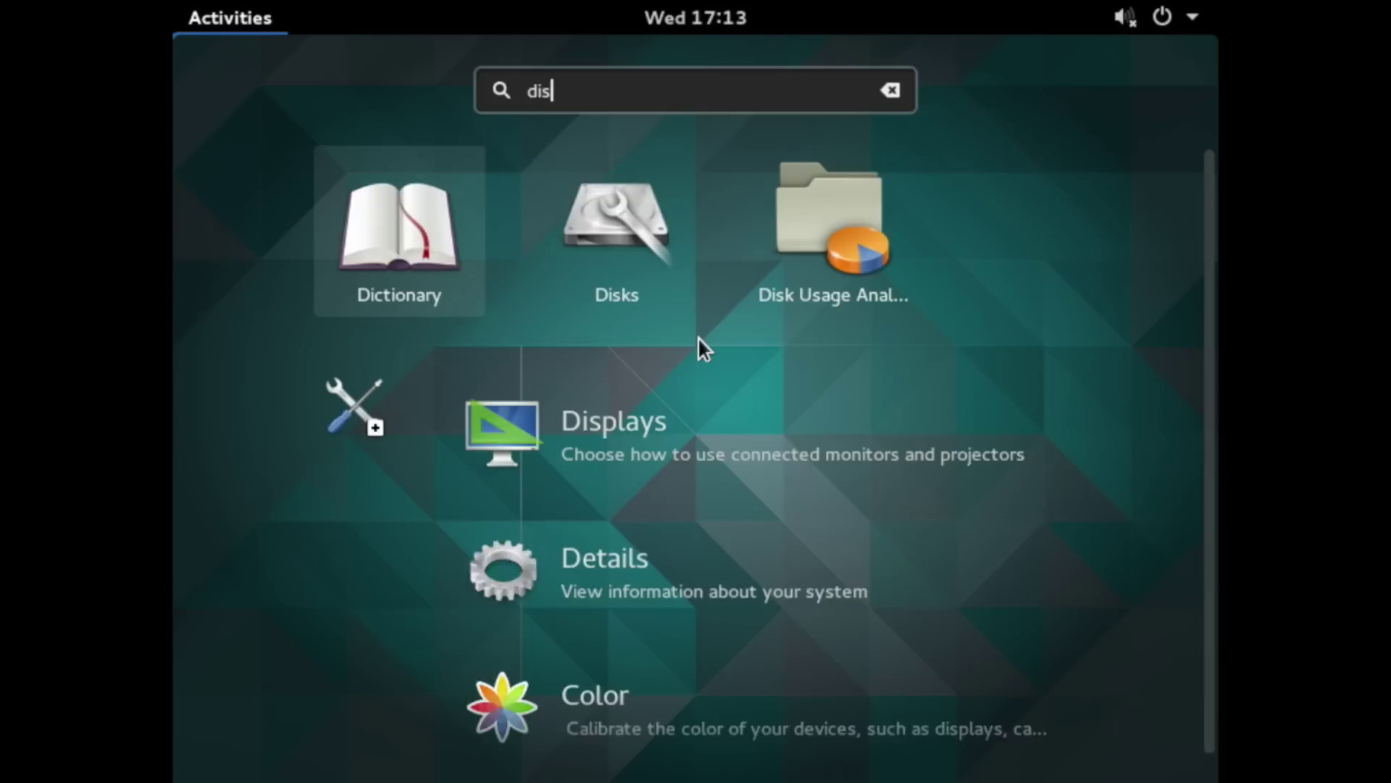
- Set the display resolution to 1920 × 1200 (16:10) in Displays settings and apply it
type("pl")
key("Return")
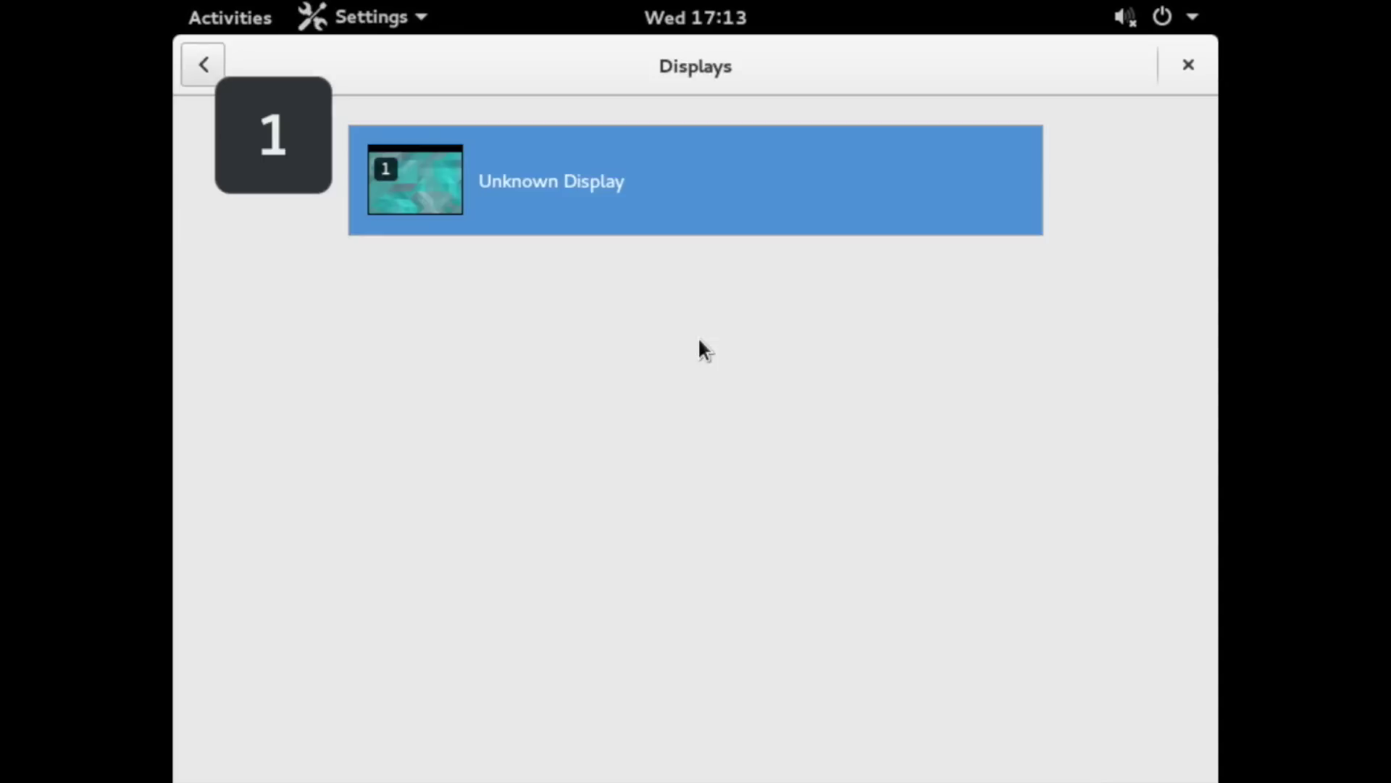
left_click(629, 196)
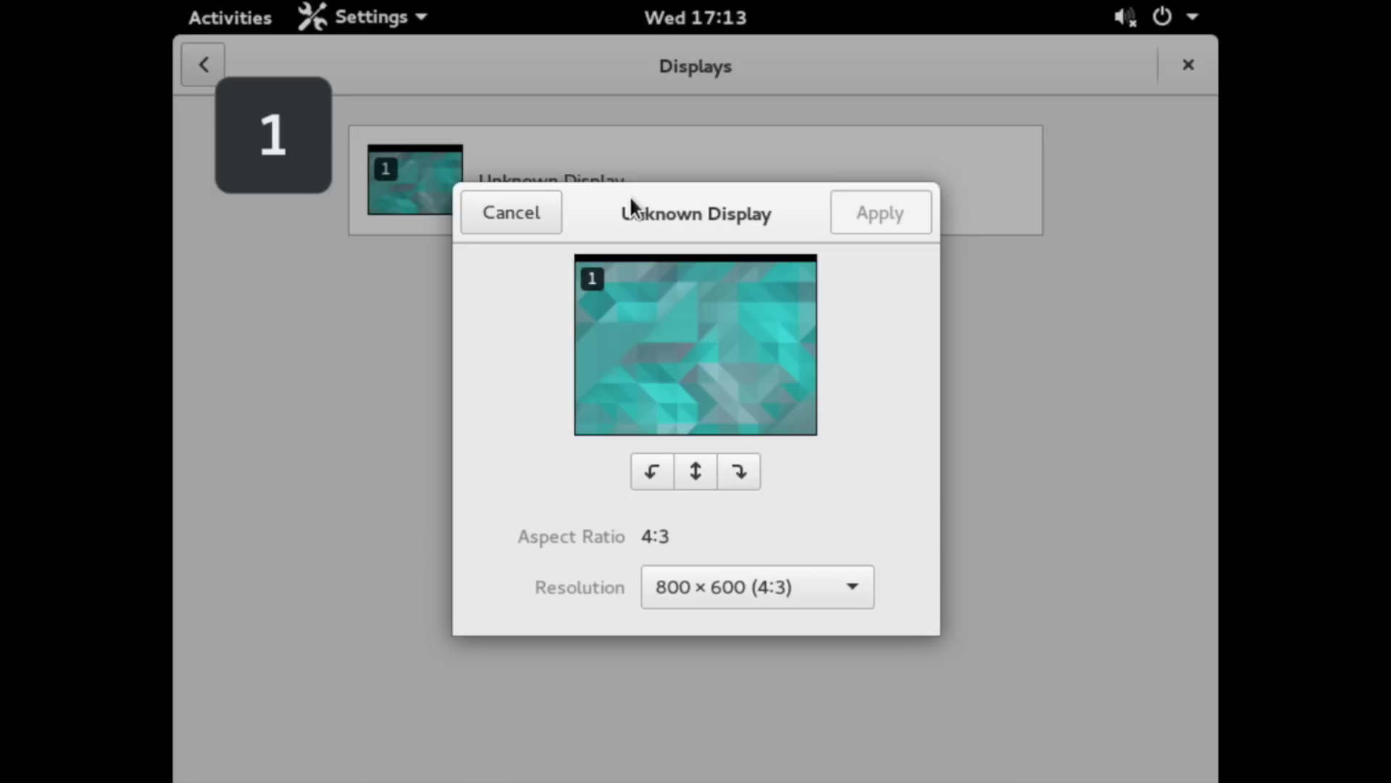
left_click(792, 591)
scroll(802, 690, "down", 5)
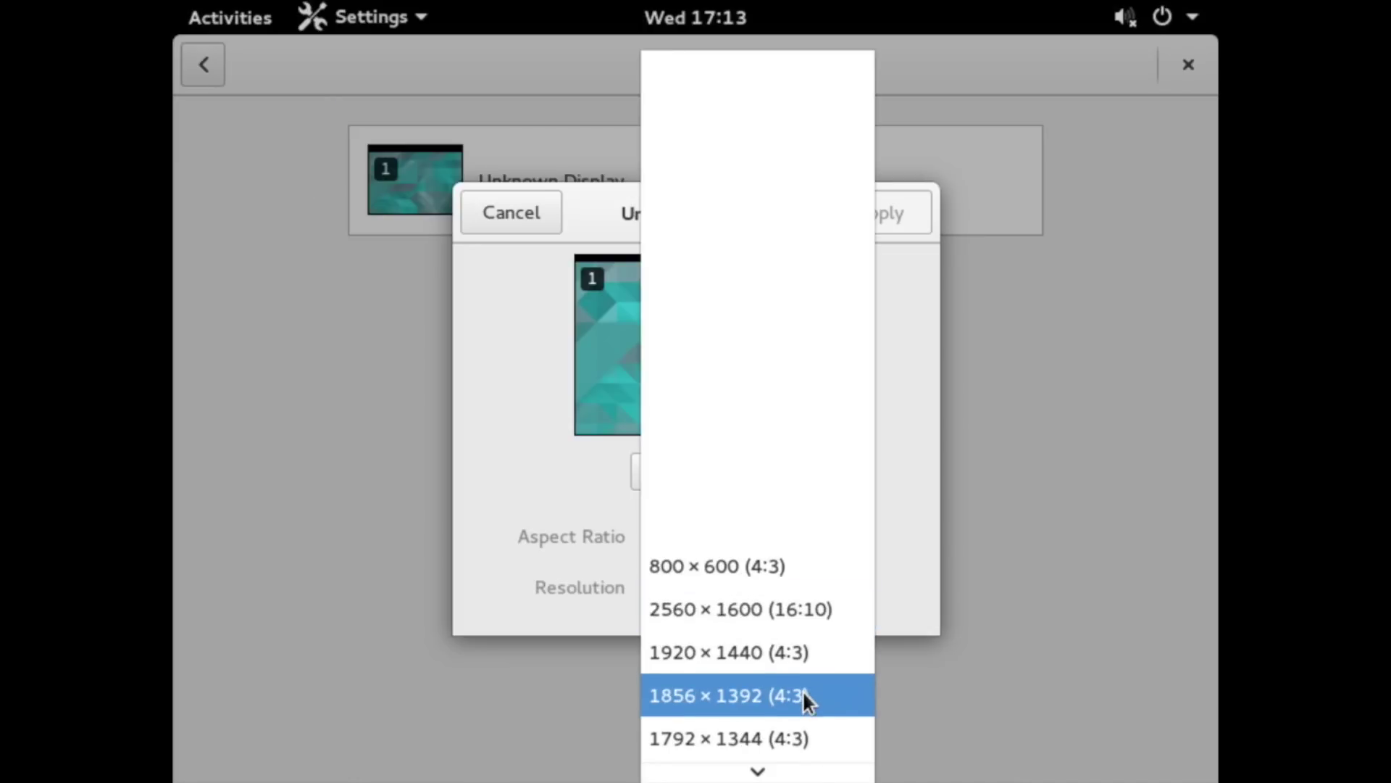
scroll(802, 687, "down", 2)
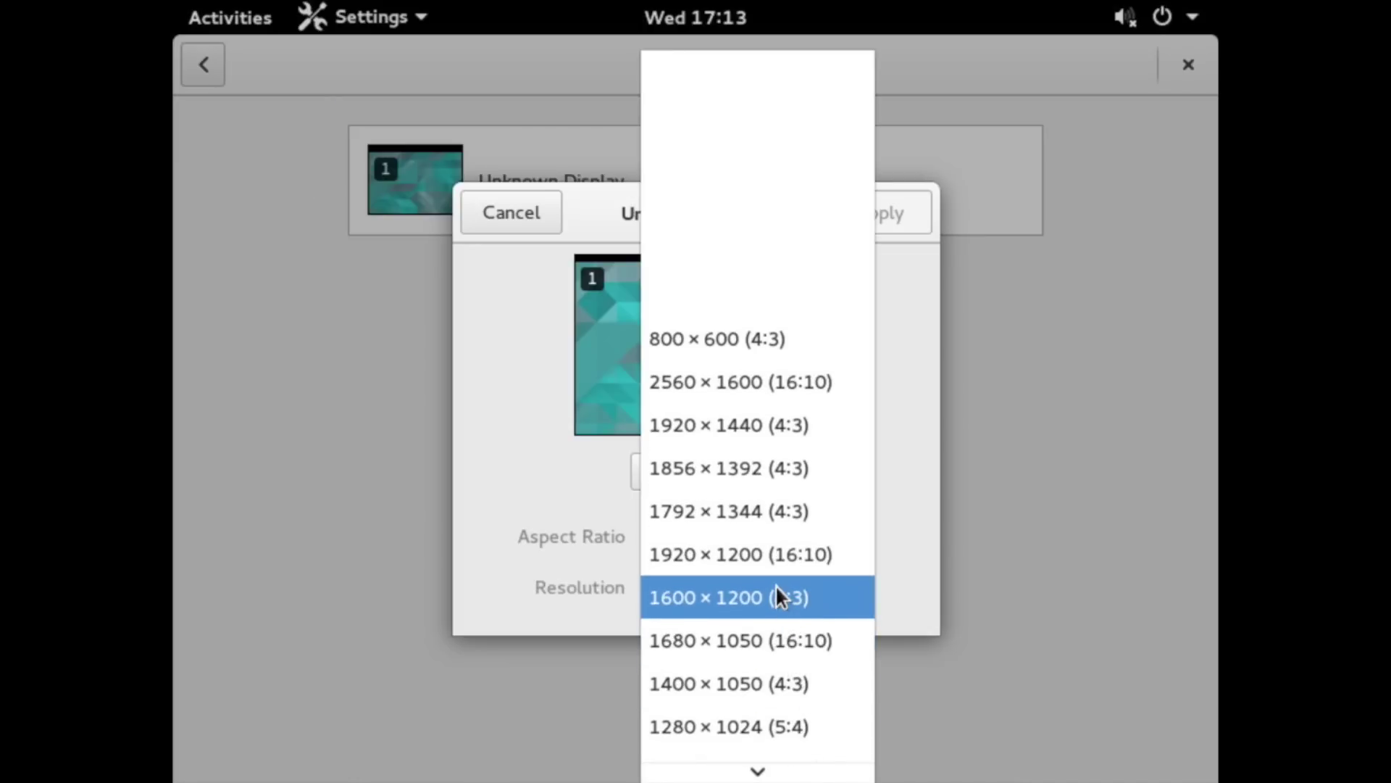
left_click(772, 549)
left_click(866, 215)
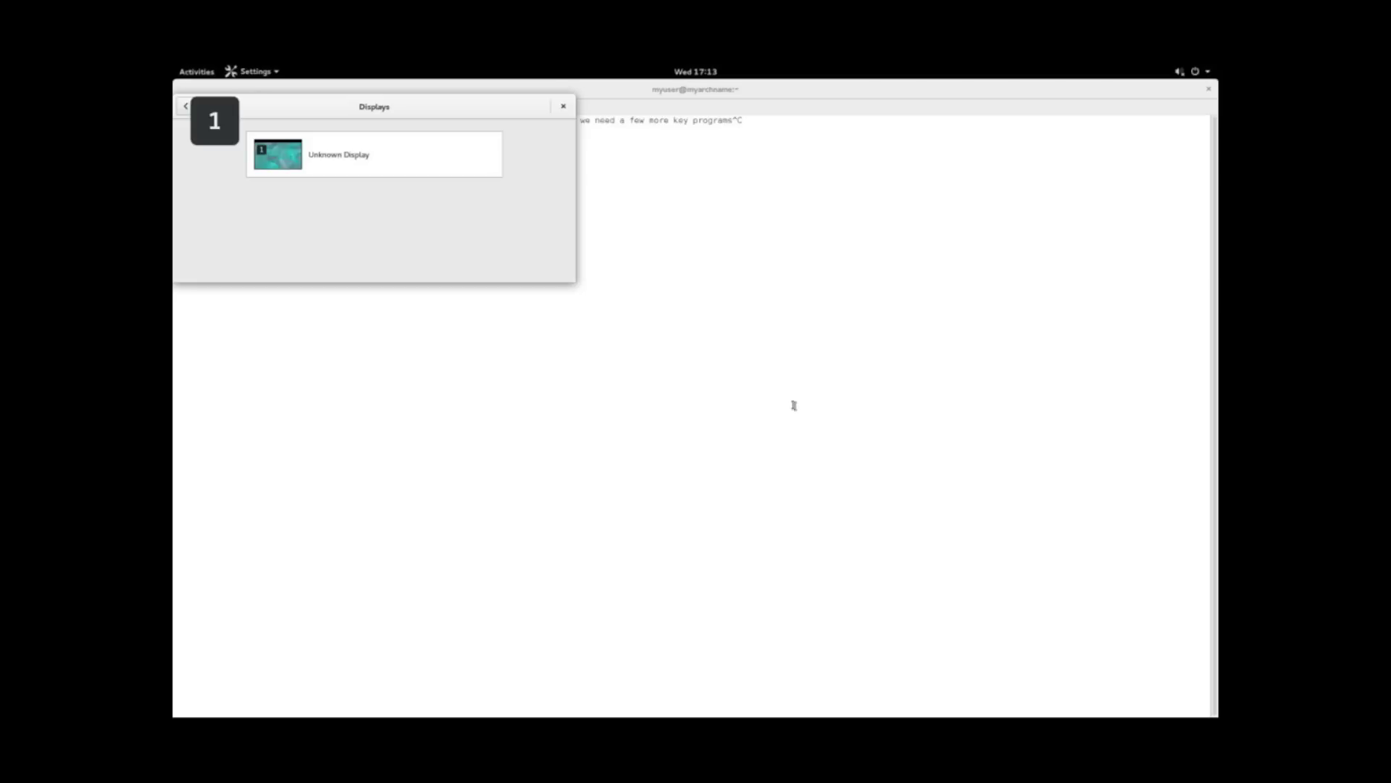
- Close the display settings and try installing the misspelled gnome-extras with sudo pacman
left_click(563, 109)
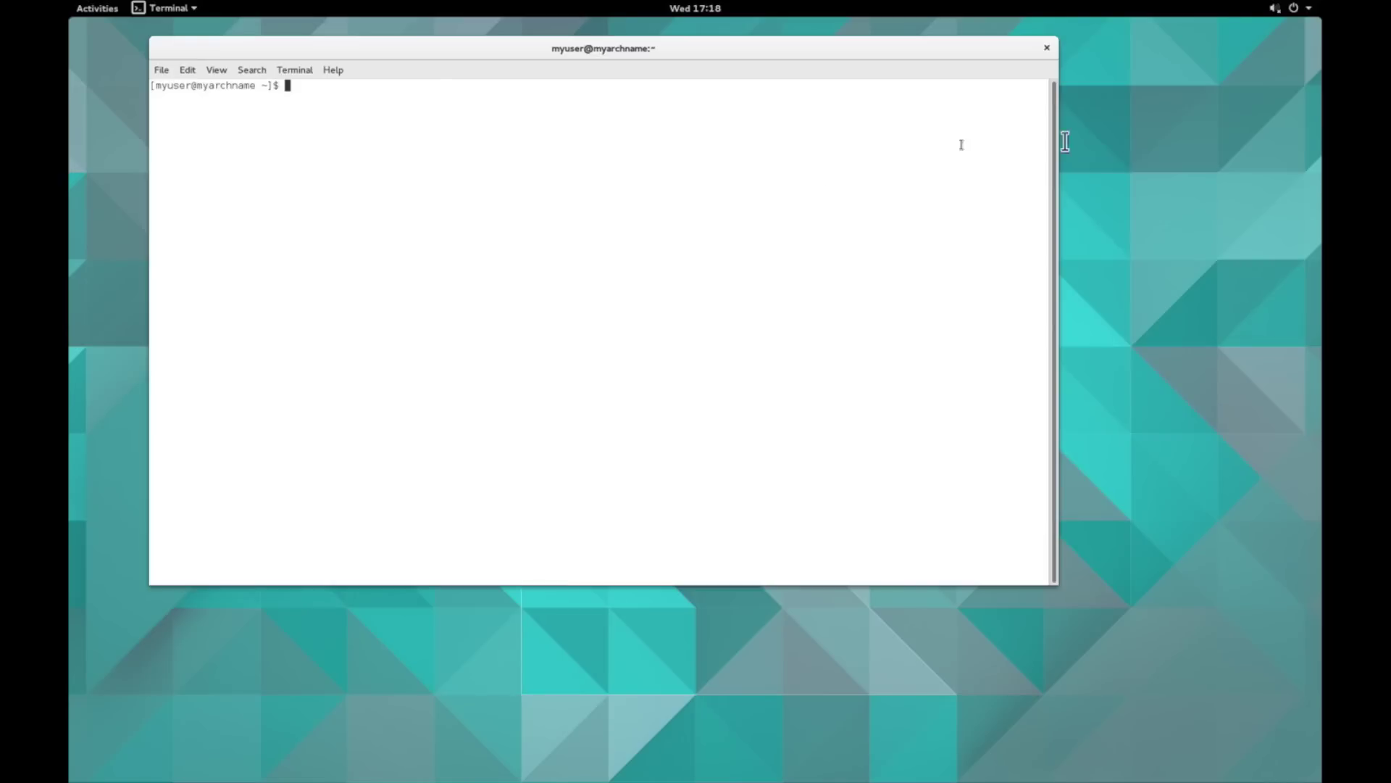
left_click(1297, 14)
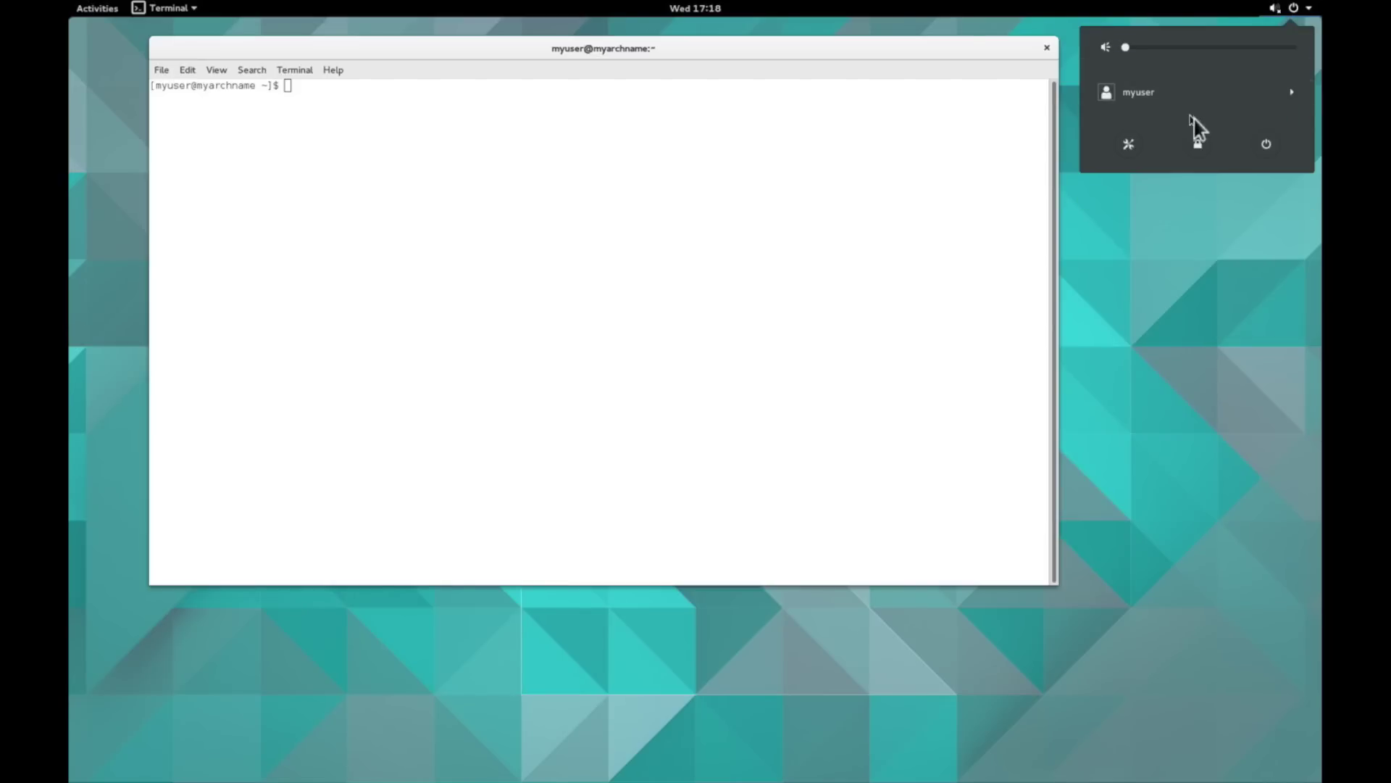
left_click(950, 185)
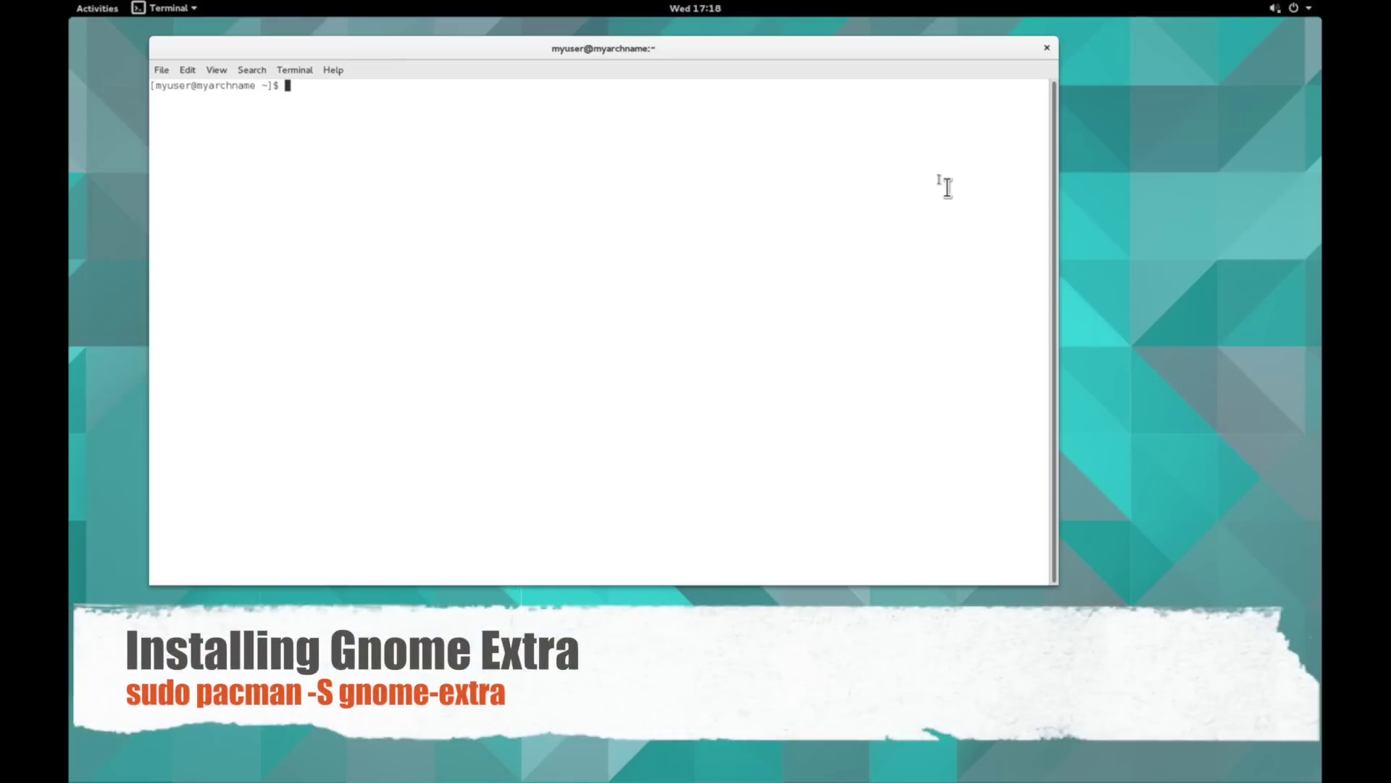
type("sudo pacman -S ")
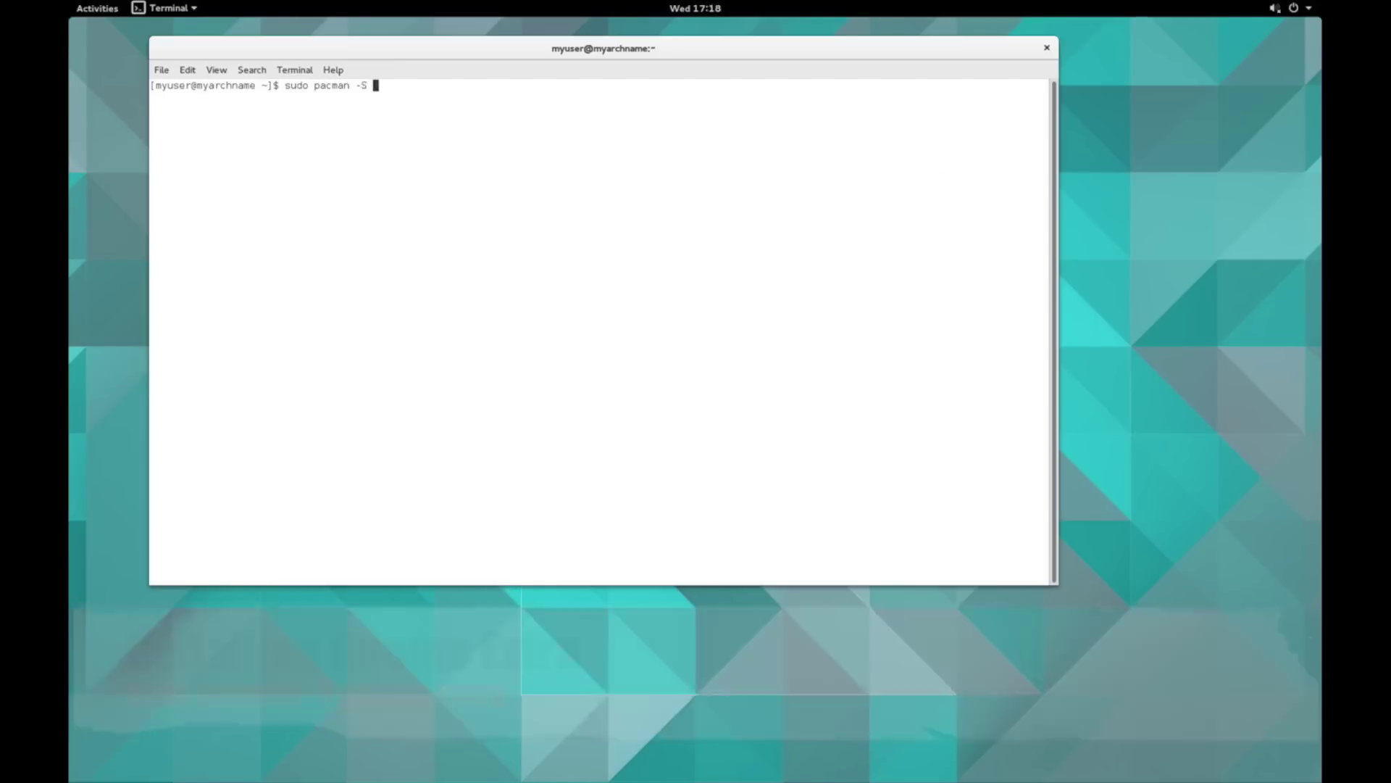
type("gnome-extras")
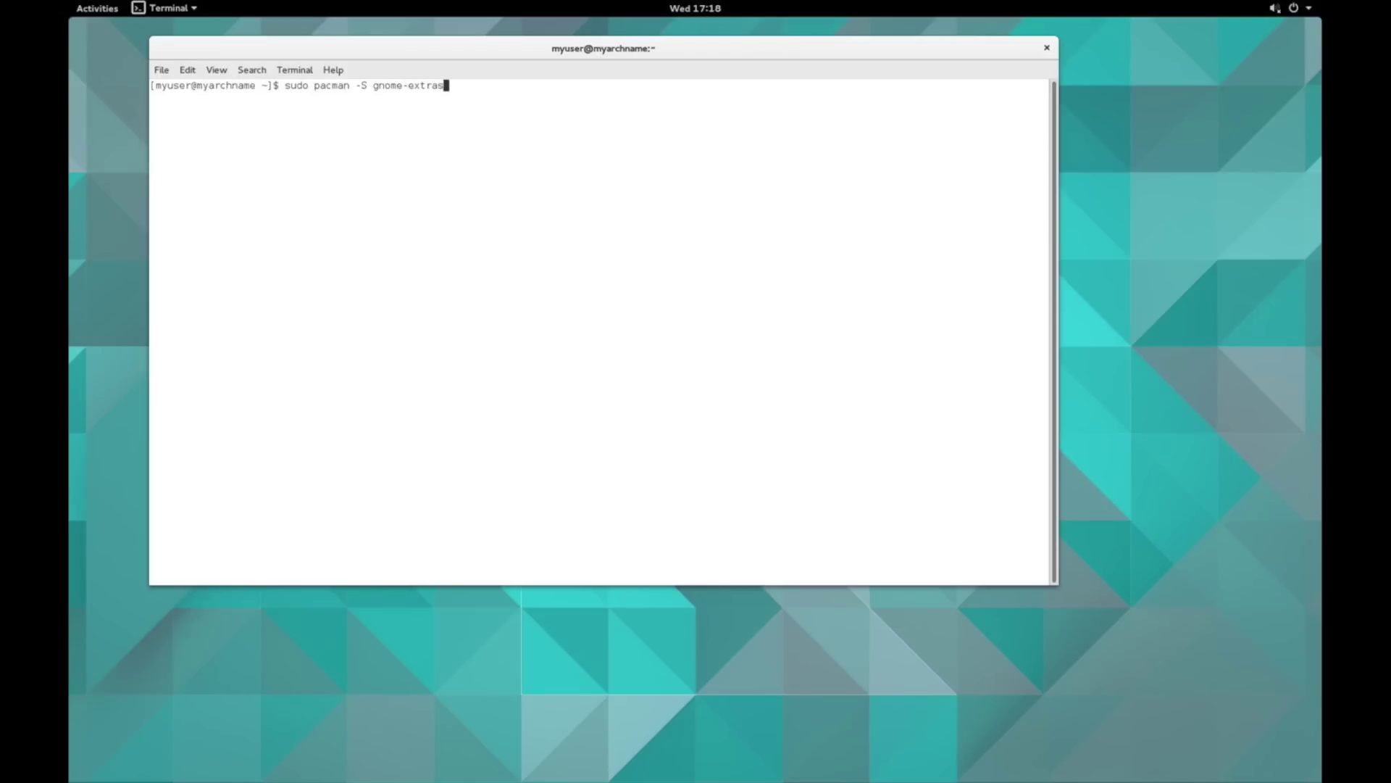
key("Return")
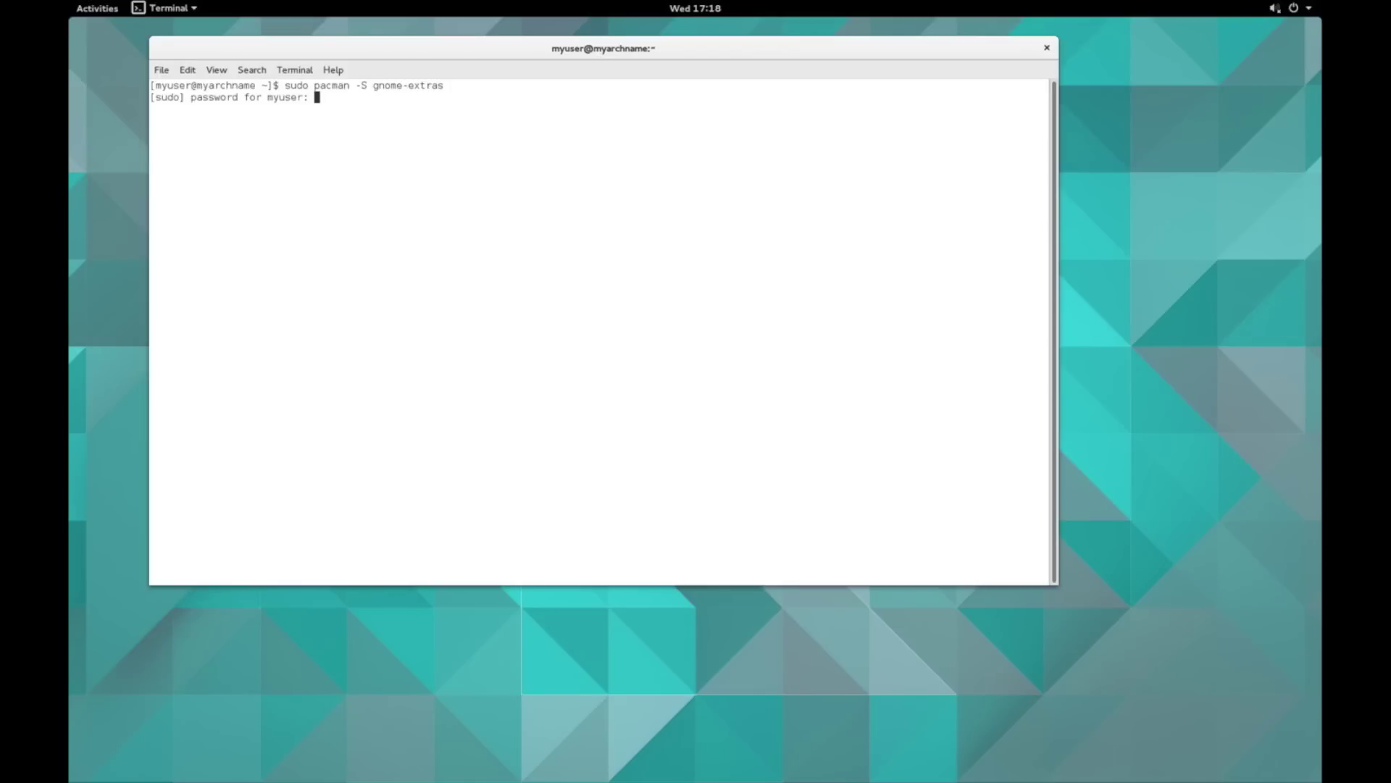
key("Return")
- Rerun the install as gnome-extra, accepting all 128 group members and confirming
key("Up")
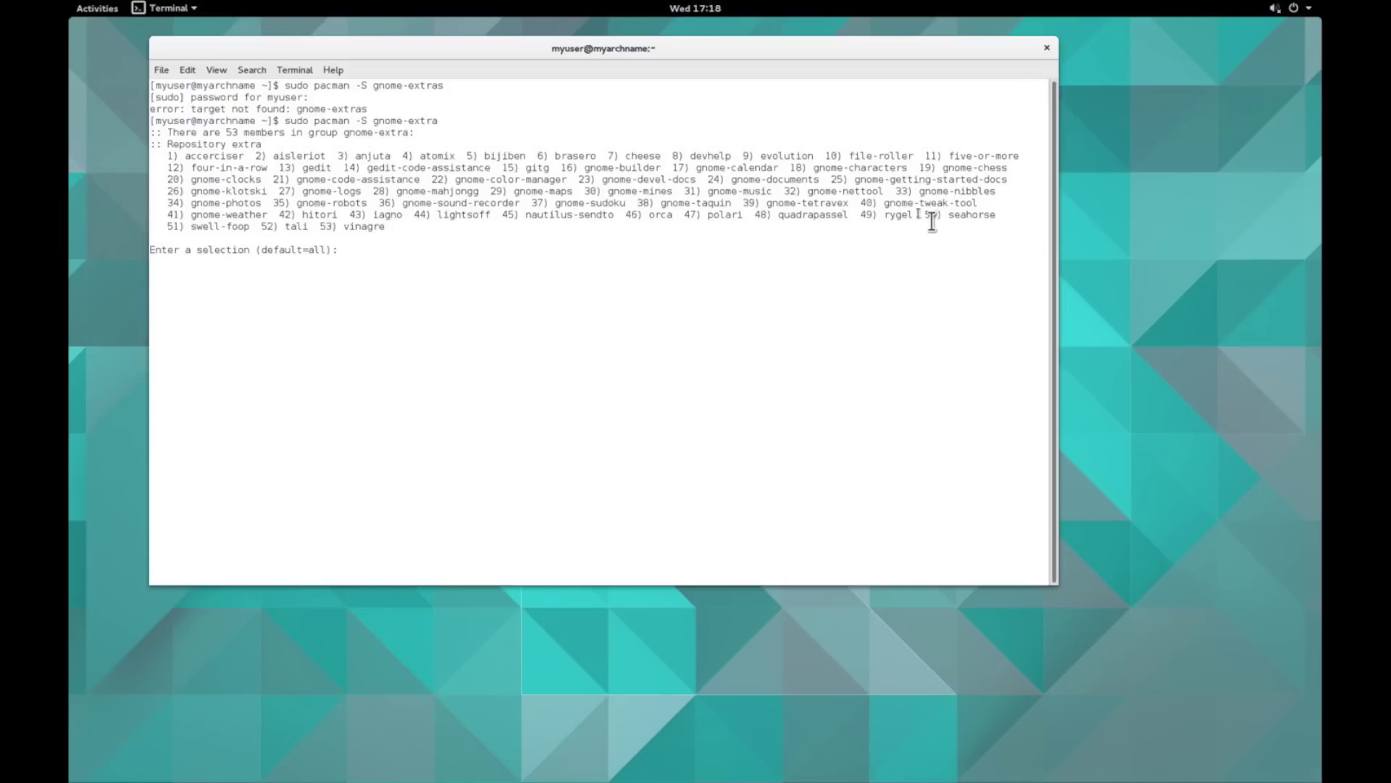
double_click(906, 206)
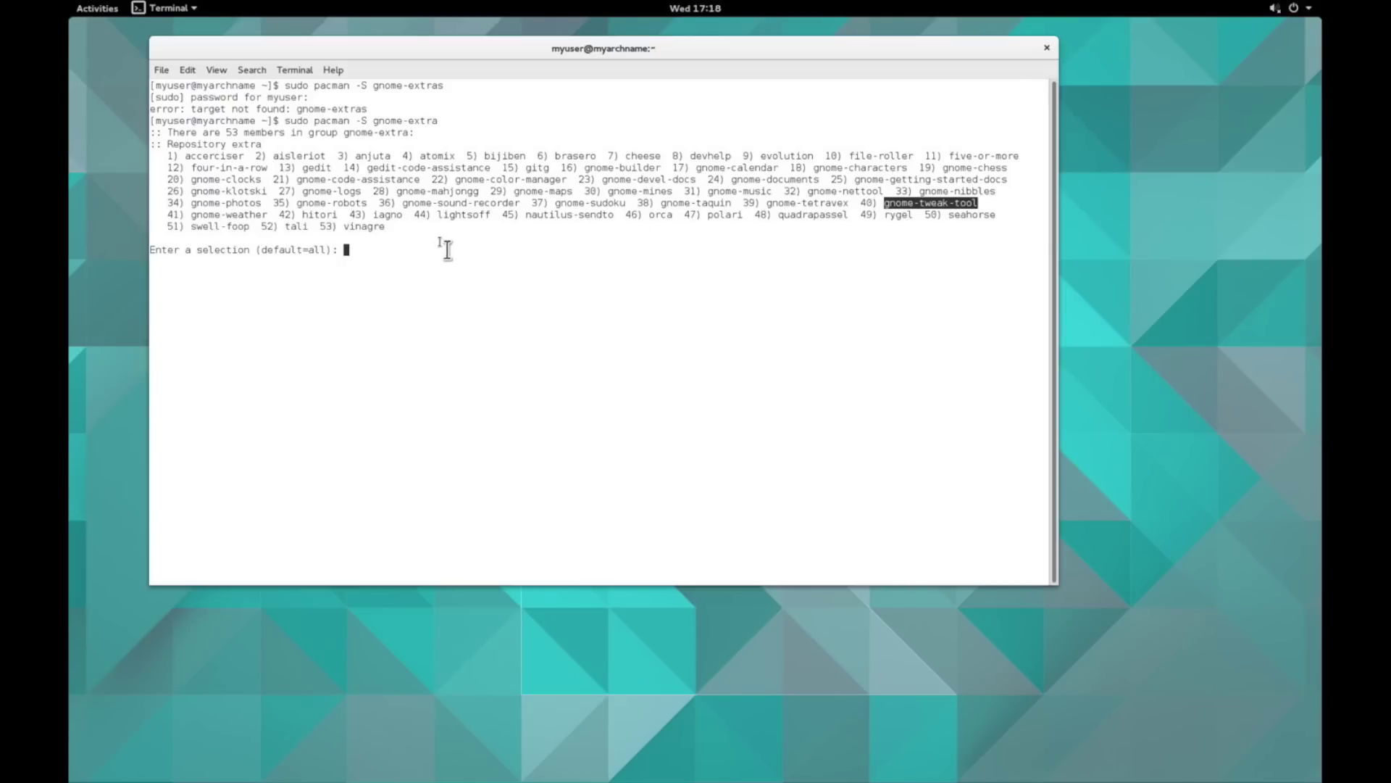
double_click(375, 229)
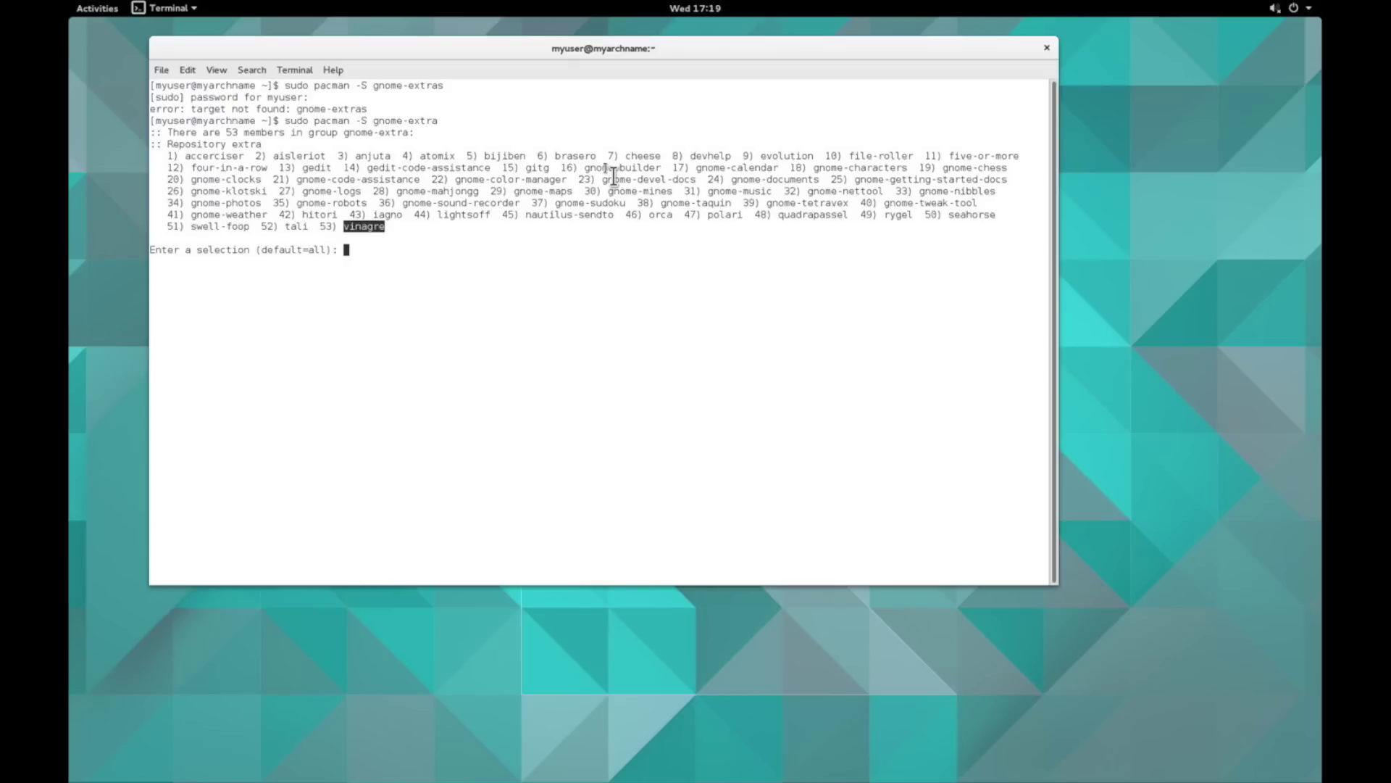
left_click(614, 176)
triple_click(614, 176)
left_click(613, 176)
left_click_drag(661, 155, 578, 168)
double_click(653, 168)
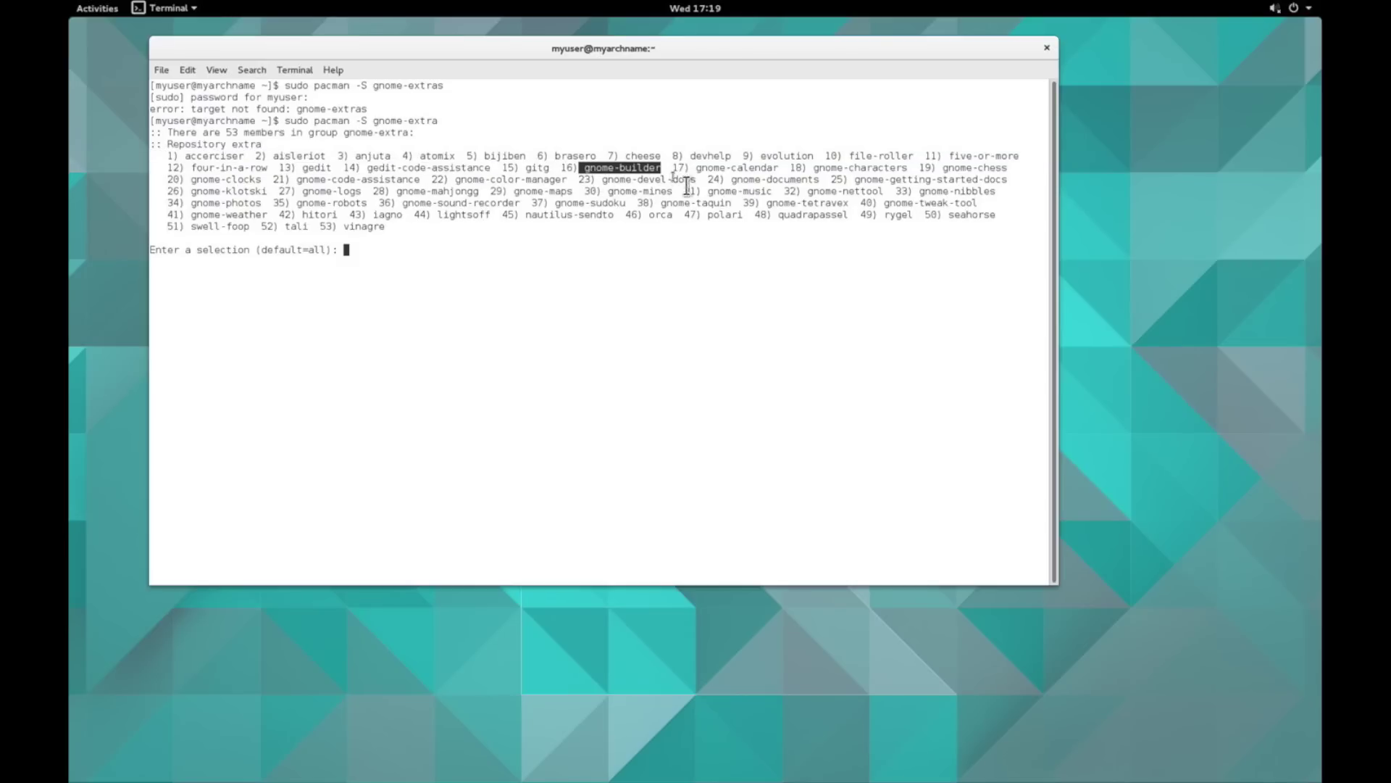
left_click(806, 268)
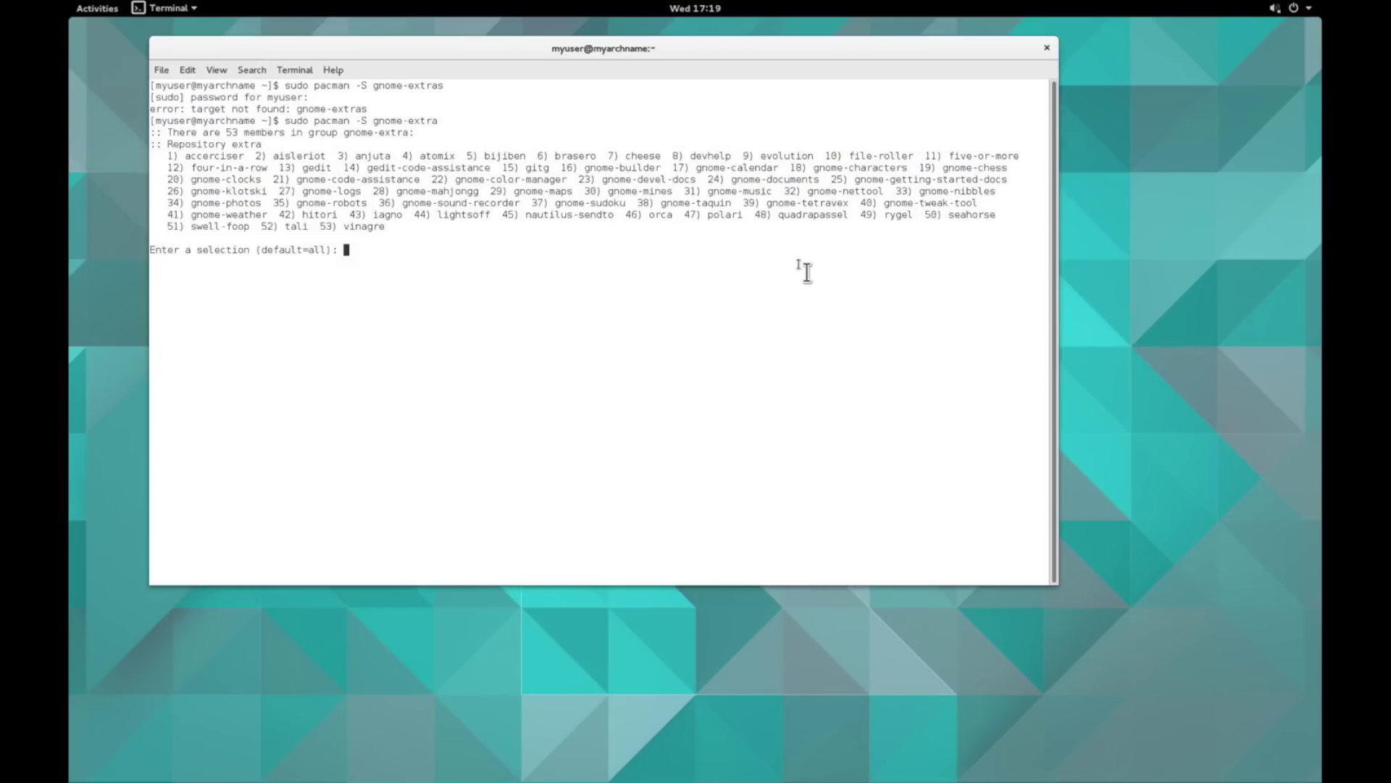
key("Return")
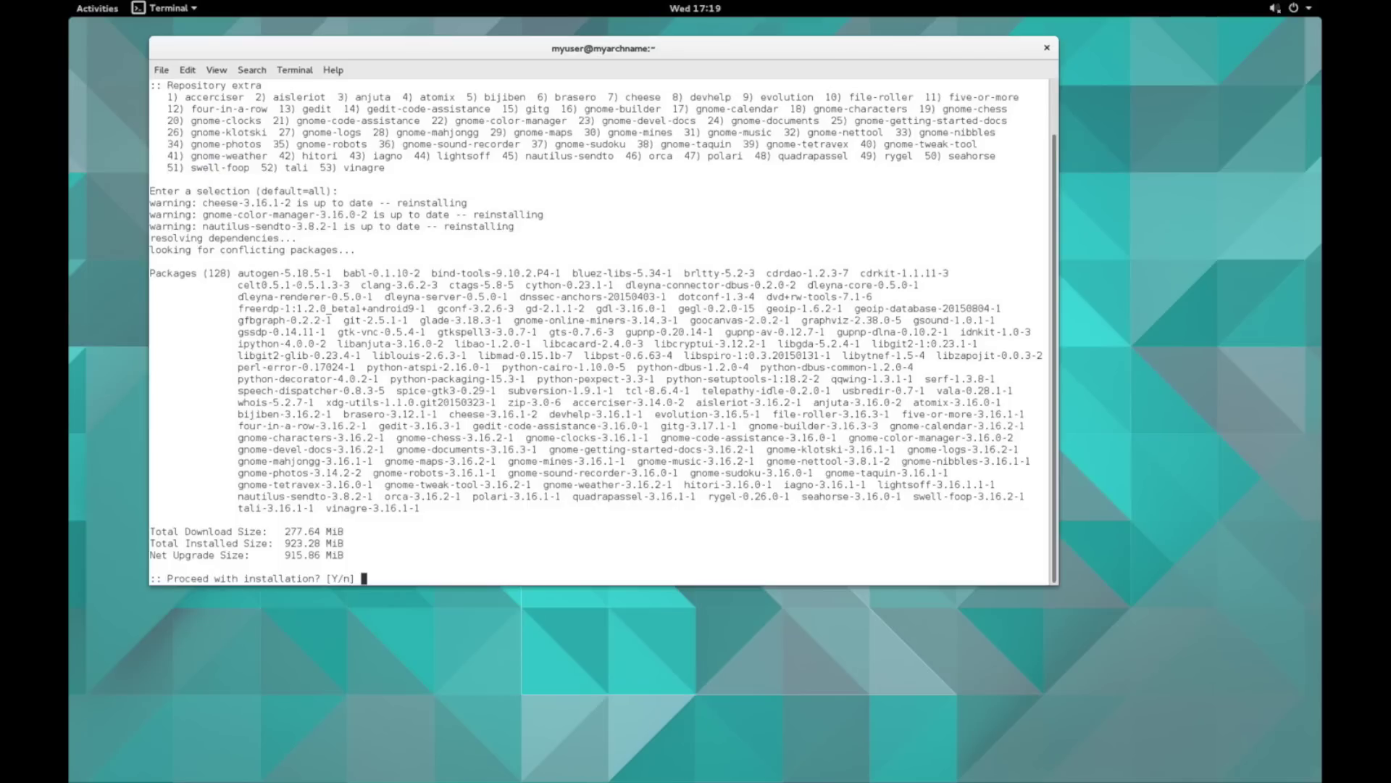
key("Return")
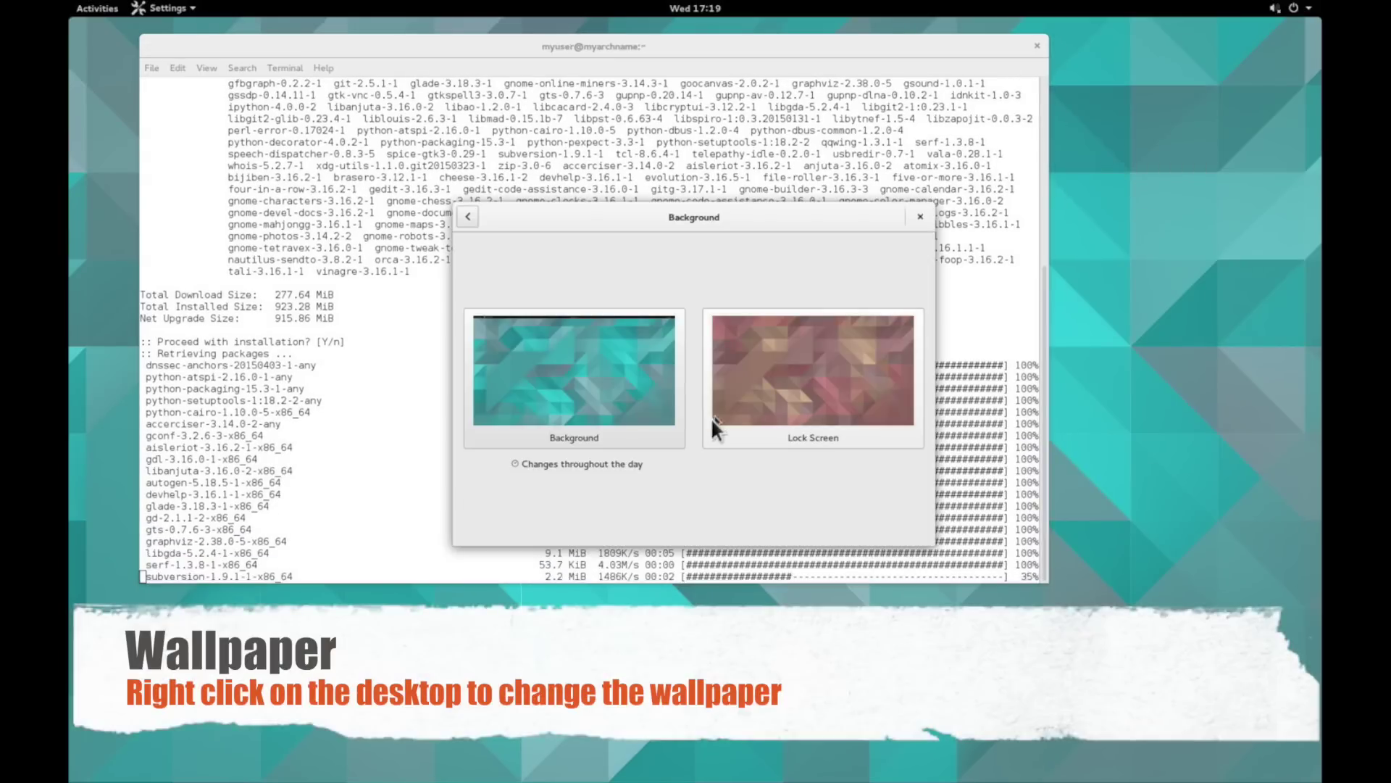
- Set the desktop background to the pebbles wallpaper
left_click(646, 402)
scroll(673, 415, "down", 5)
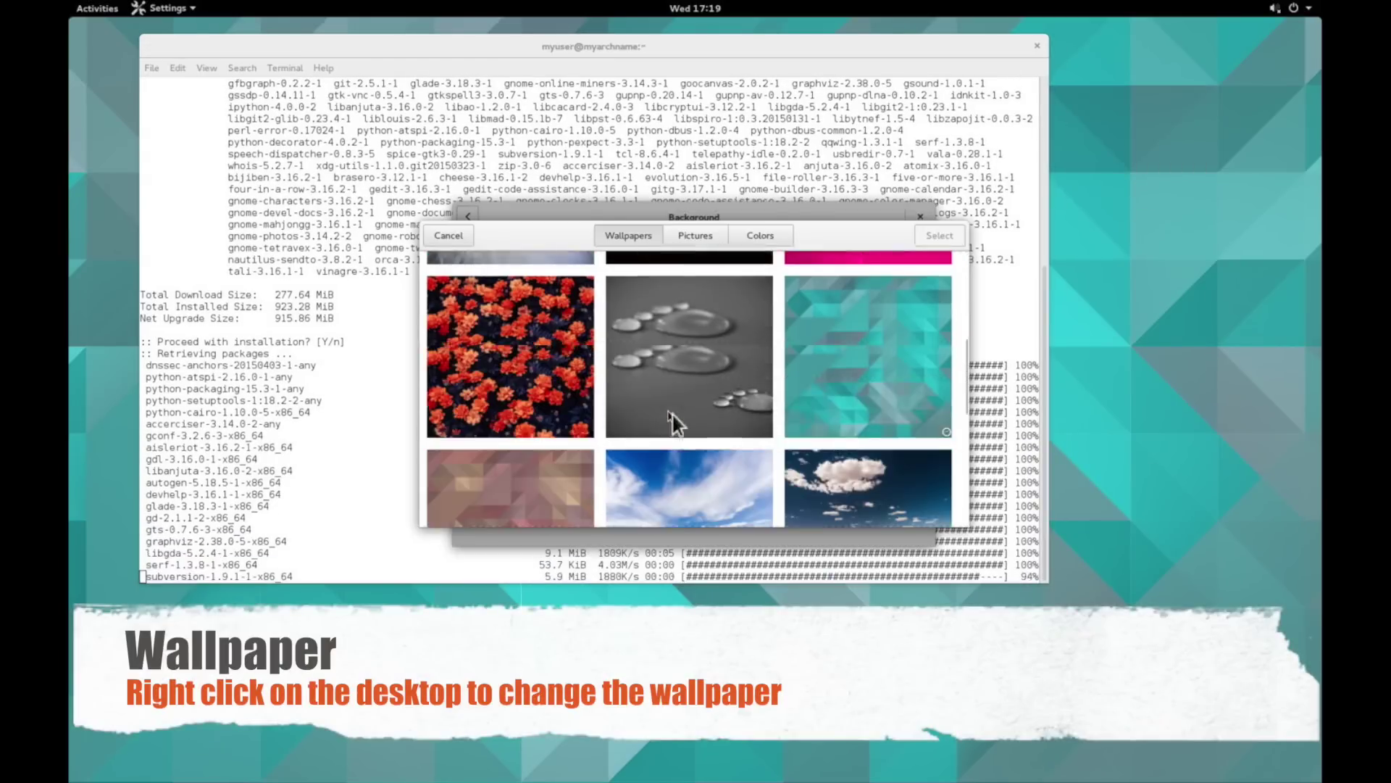
scroll(672, 415, "down", 5)
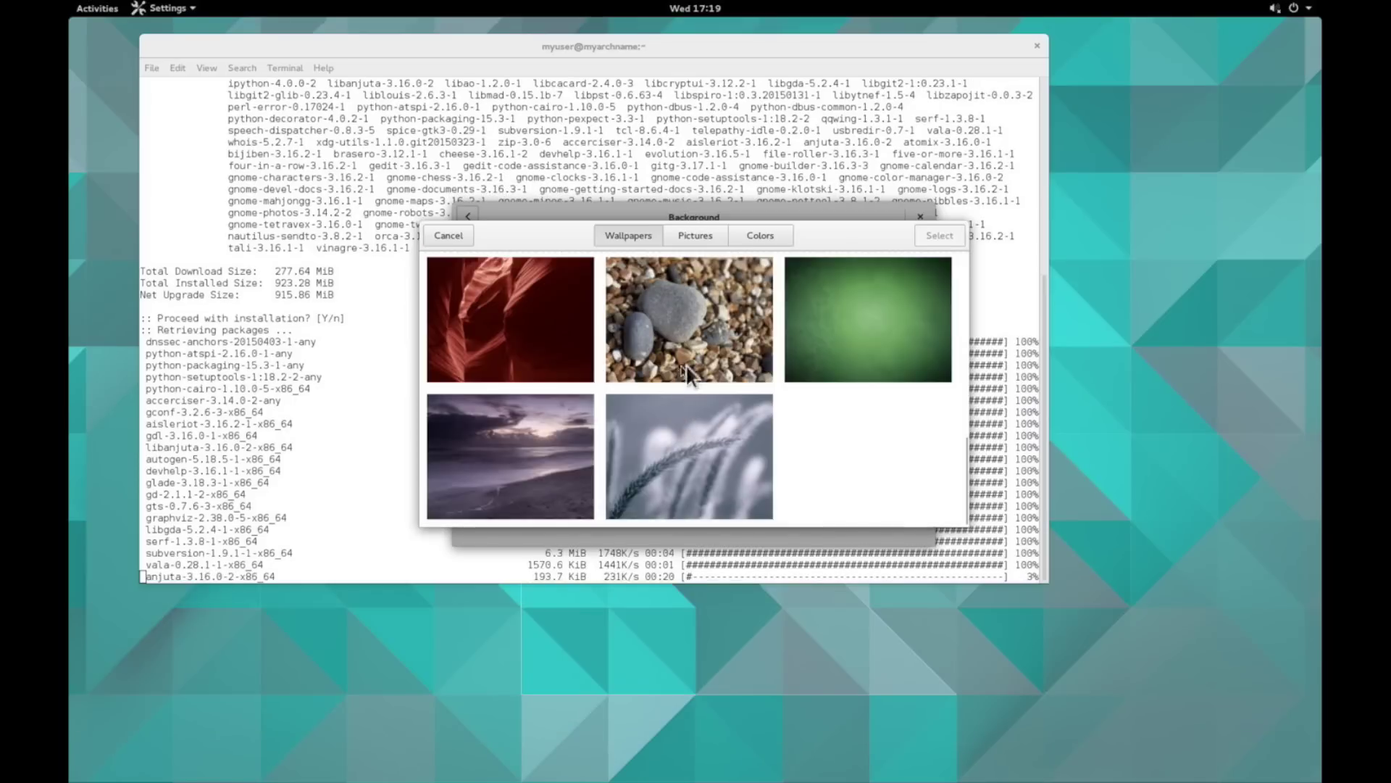
left_click(687, 367)
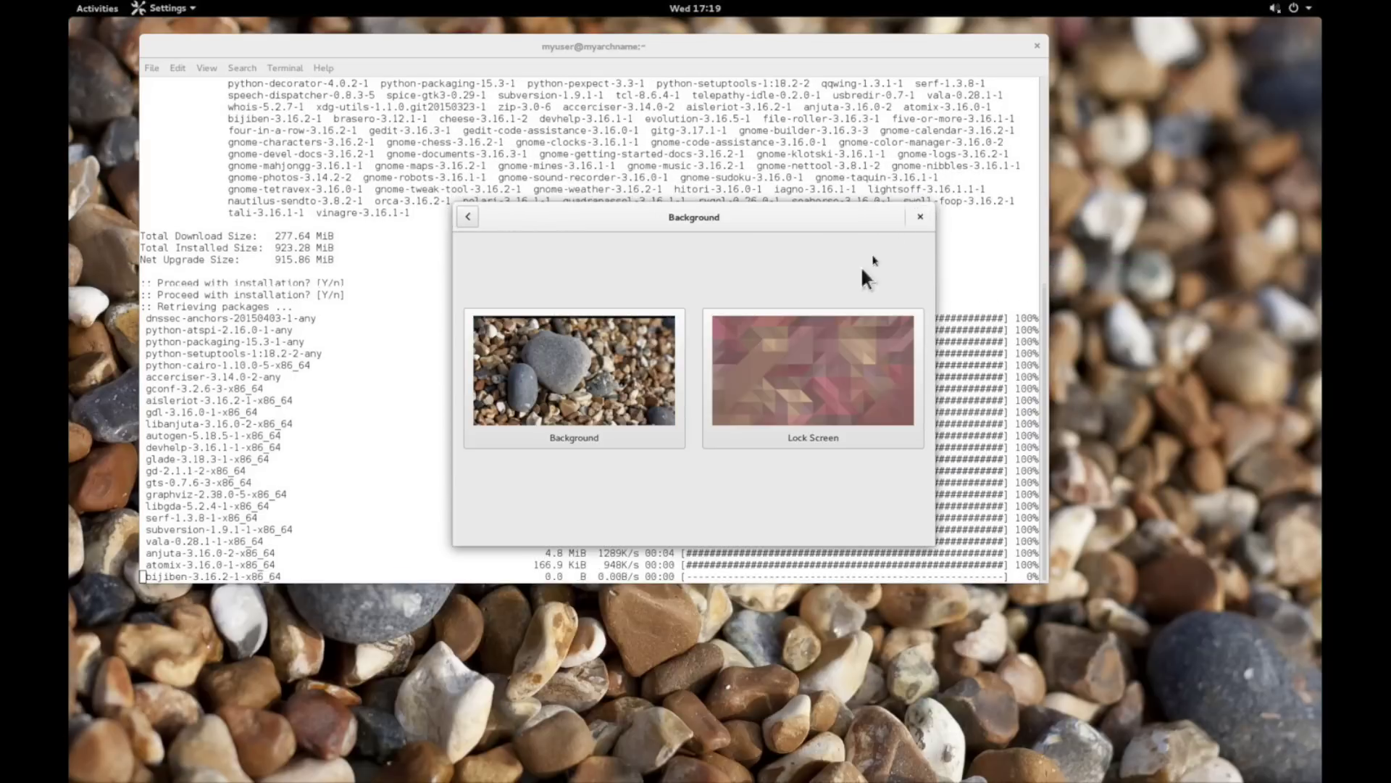
- Switch the background to the pink triangles wallpaper
left_click(650, 358)
scroll(721, 408, "down", 2)
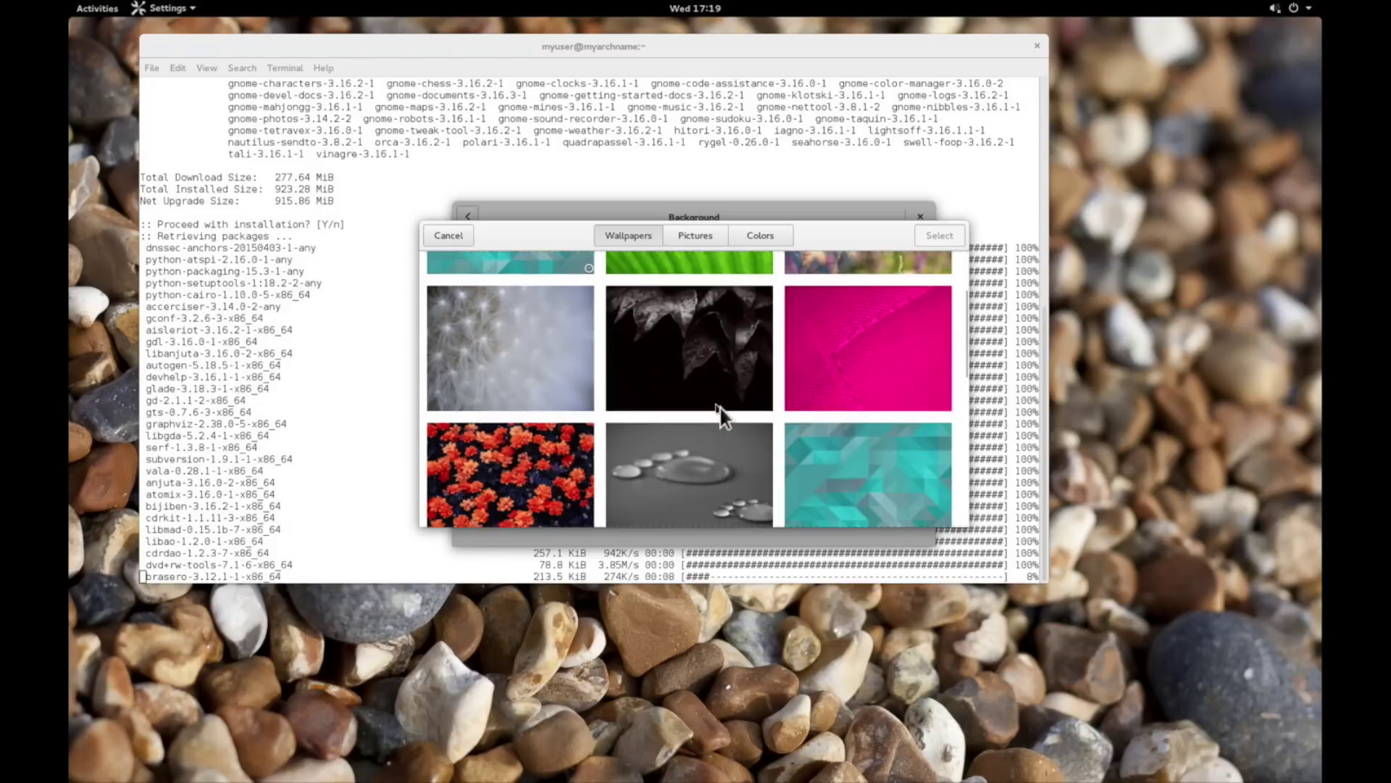
scroll(716, 404, "down", 5)
scroll(534, 313, "up", 1)
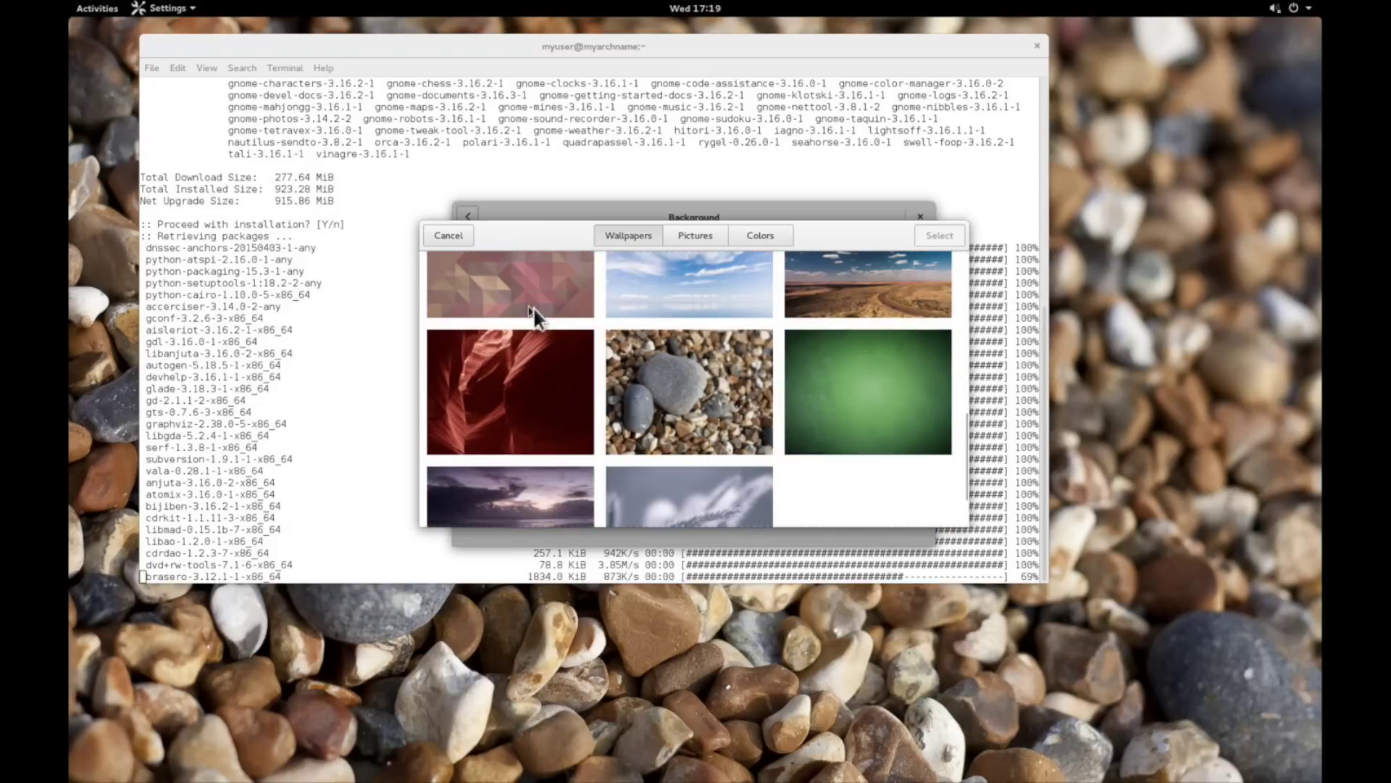
left_click(533, 310)
left_click(930, 239)
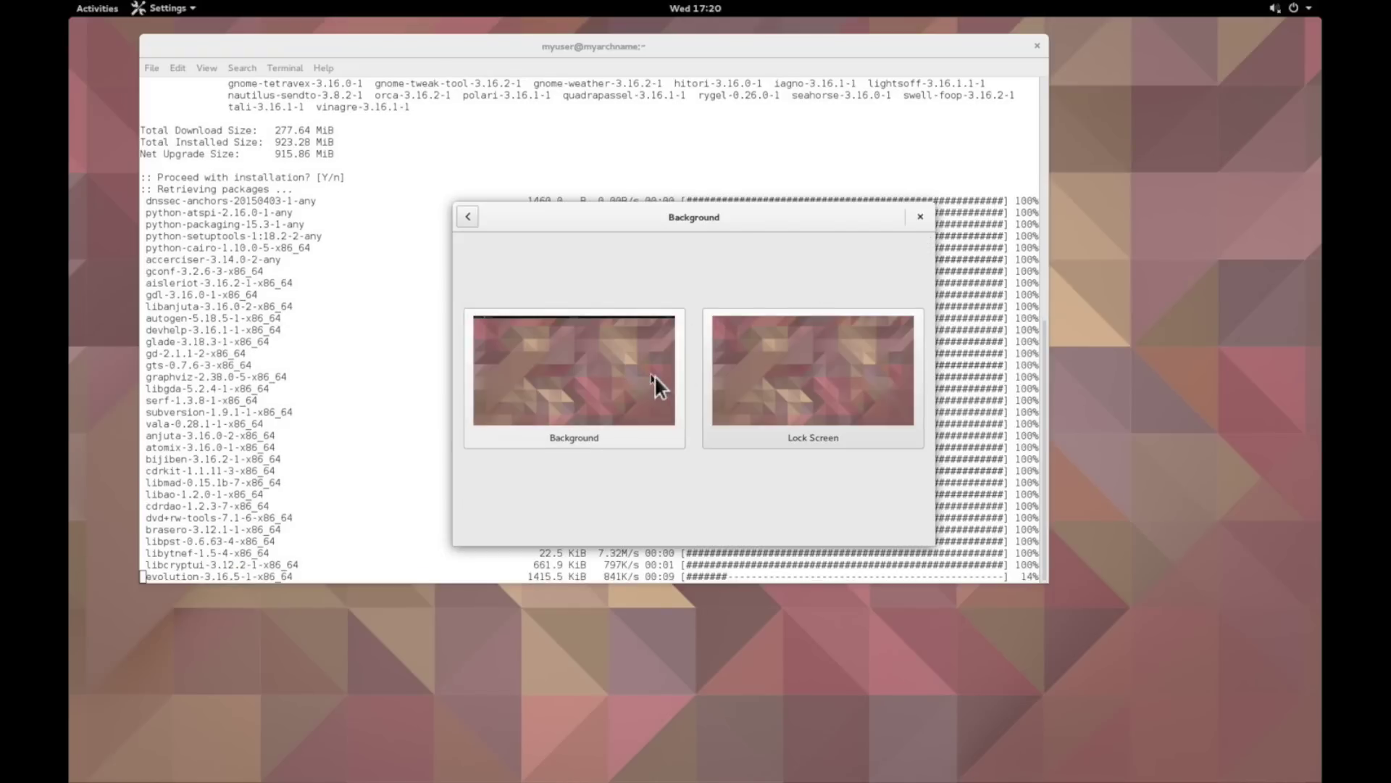
- Switch back to the teal triangles wallpaper and close the background settings
left_click(655, 376)
left_click(562, 350)
left_click(942, 235)
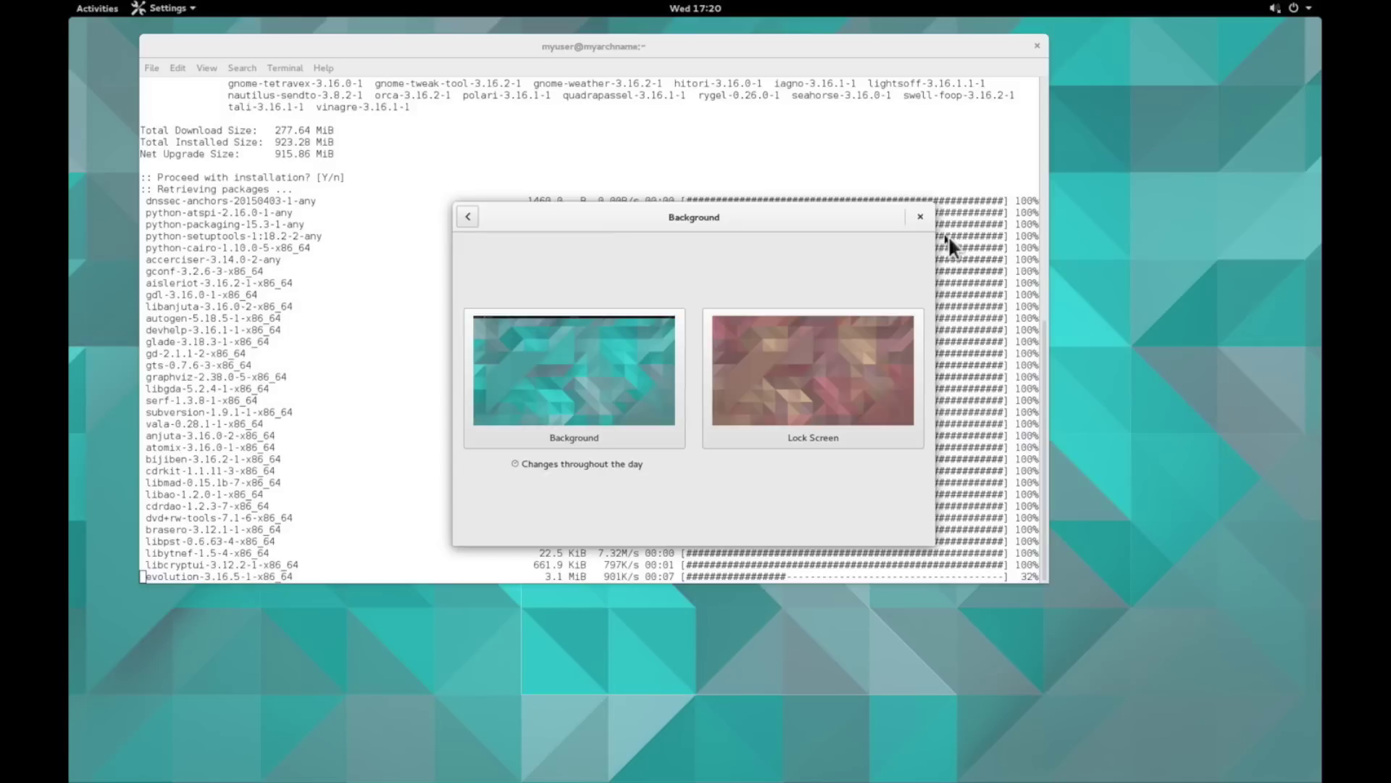
left_click(938, 226)
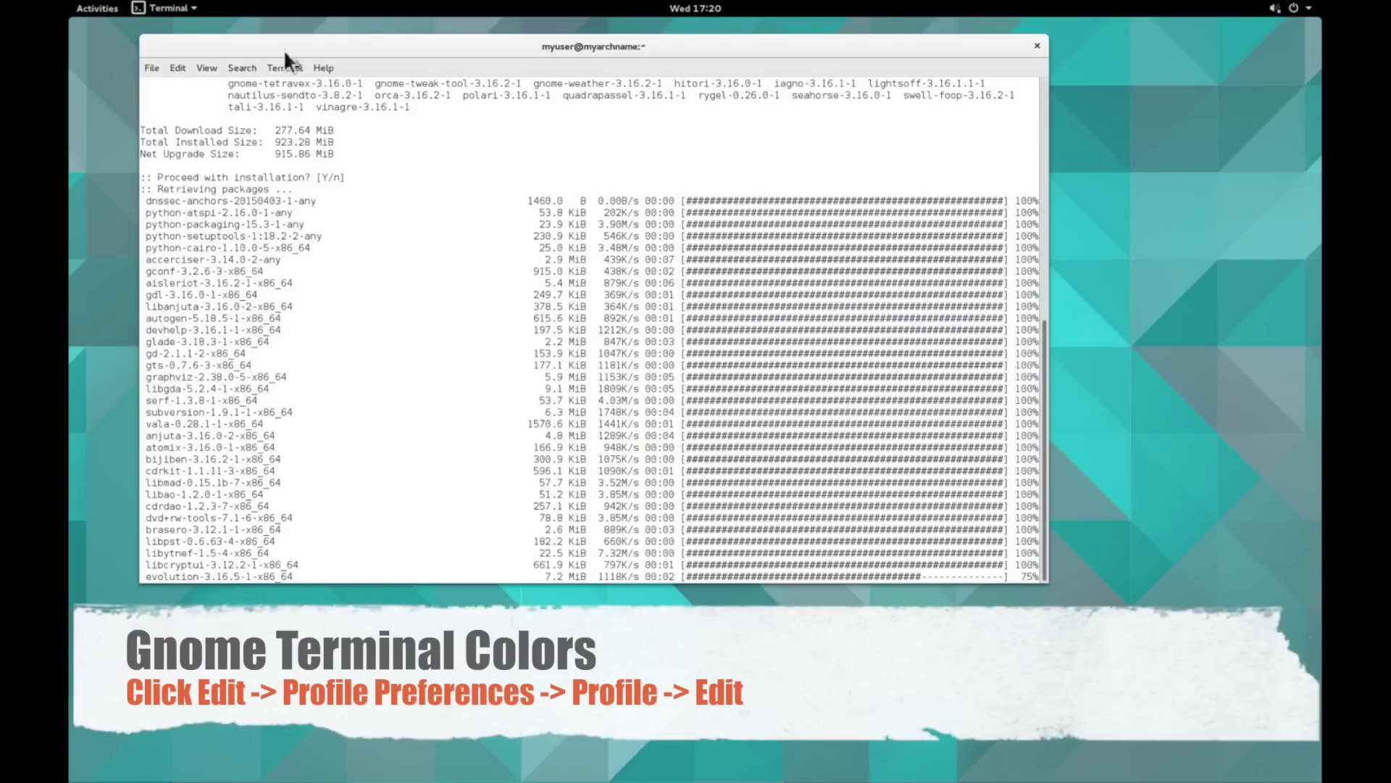
- In the Unnamed profile's colours, stop using the system theme colours
left_click(185, 64)
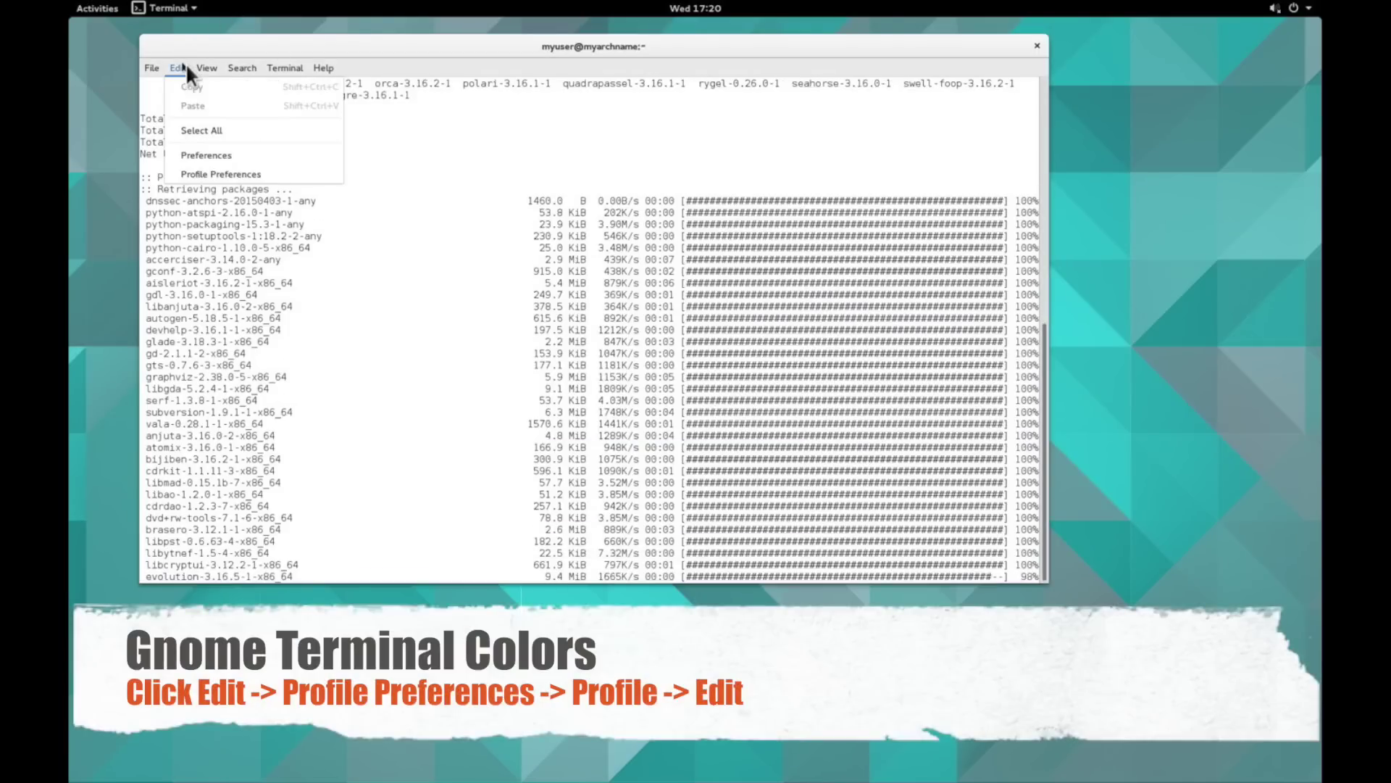
left_click(220, 156)
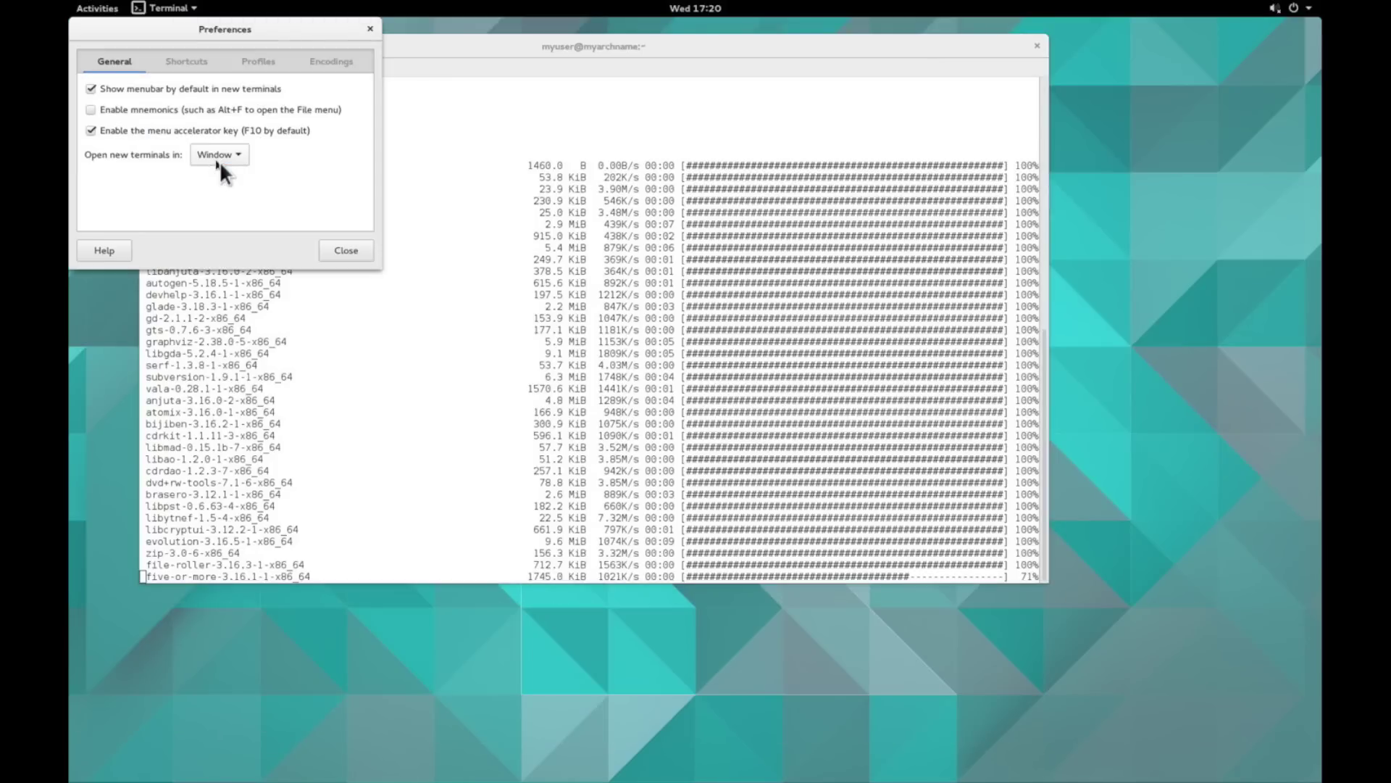
left_click(259, 61)
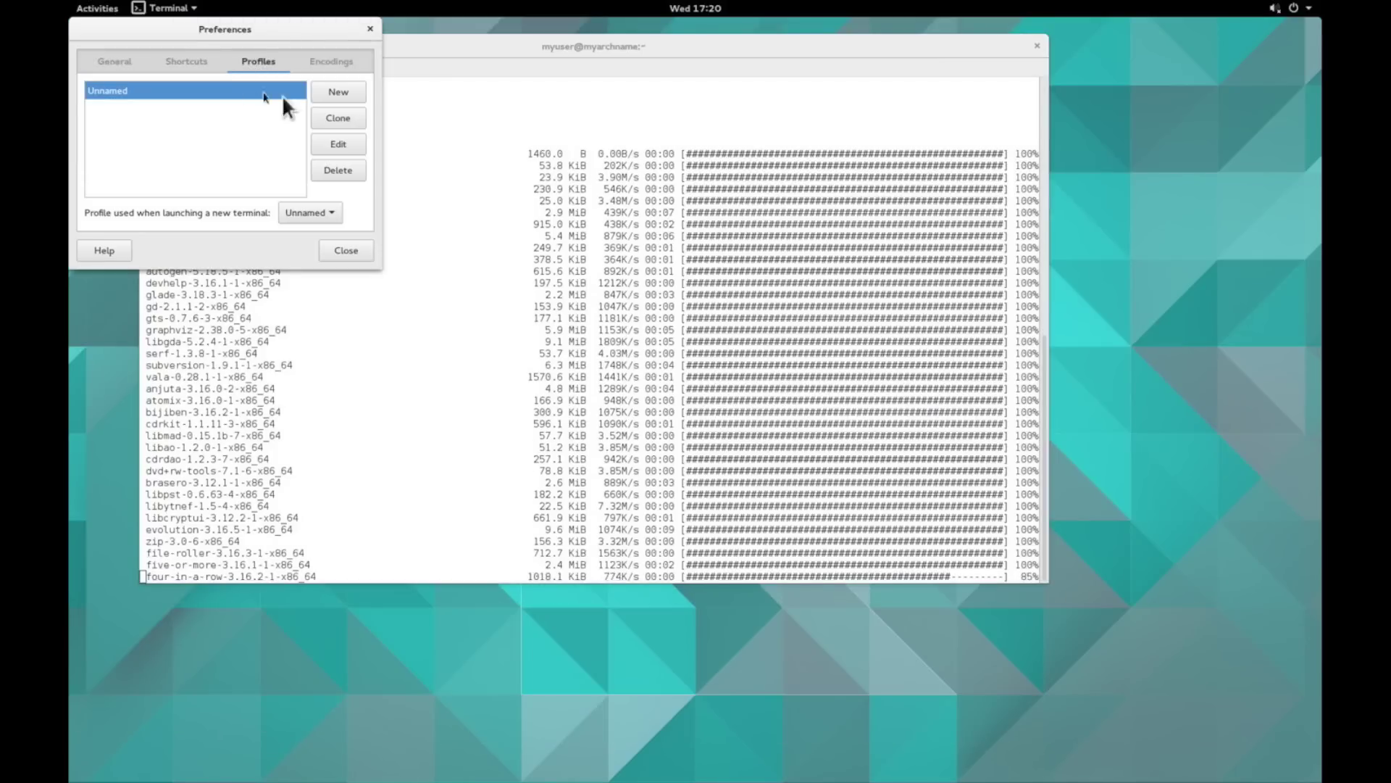
left_click(340, 140)
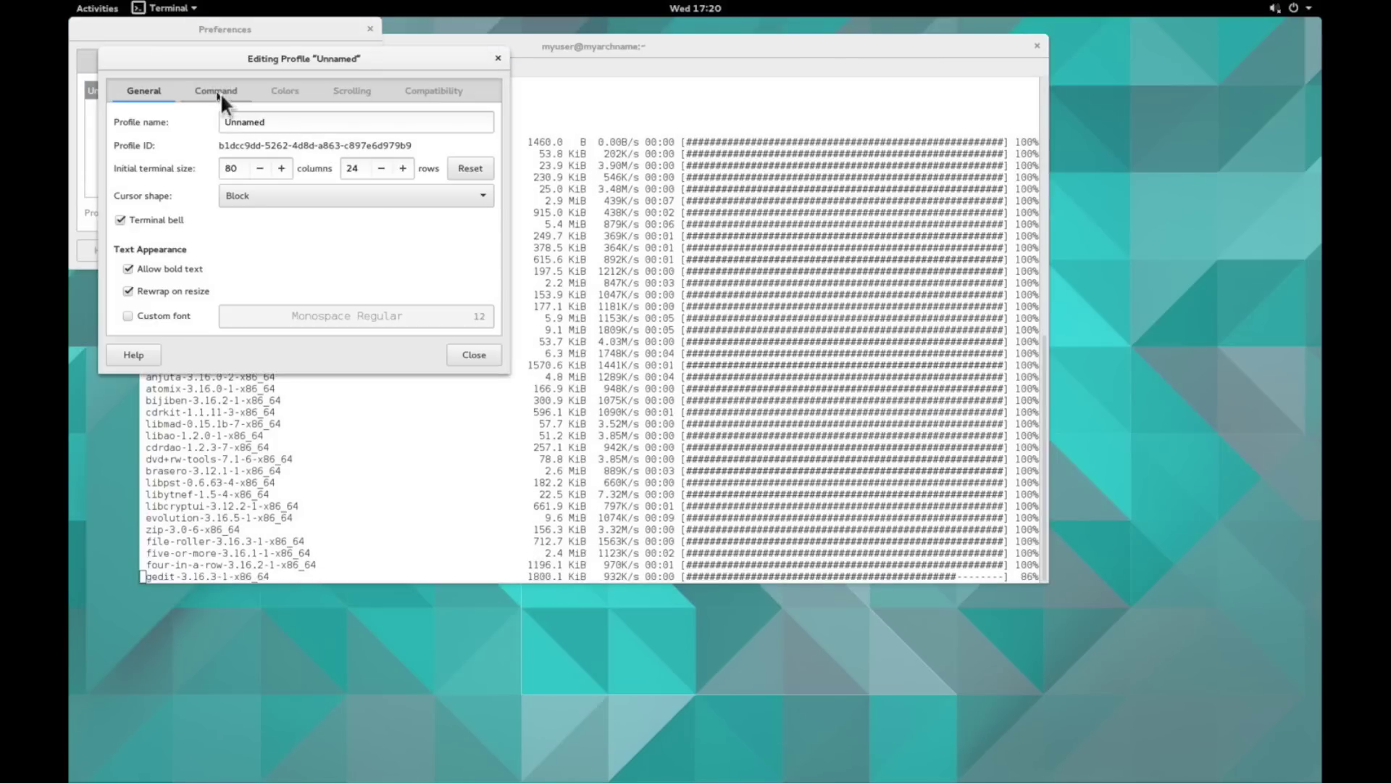
left_click(284, 91)
left_click(218, 136)
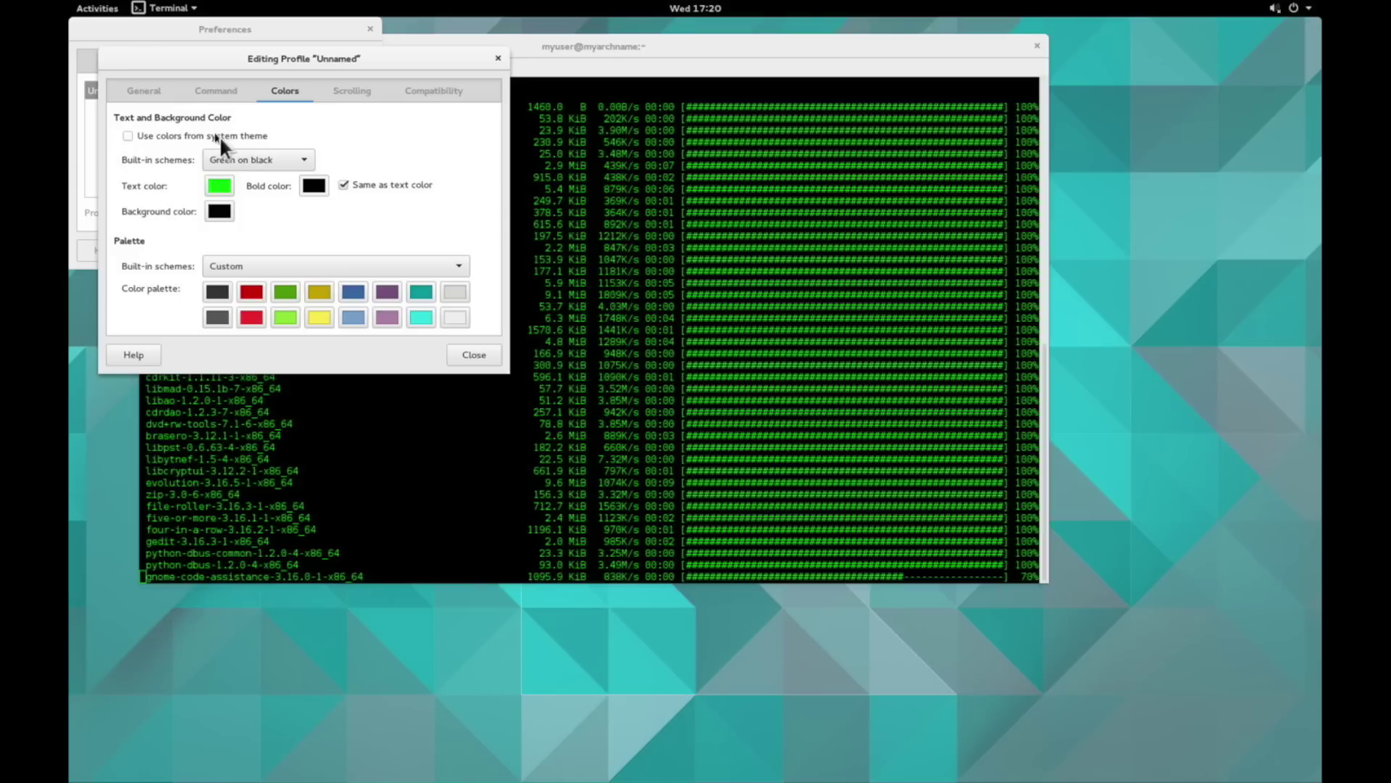
- Set the text scheme to Gray on black with the Tango palette
left_click(259, 163)
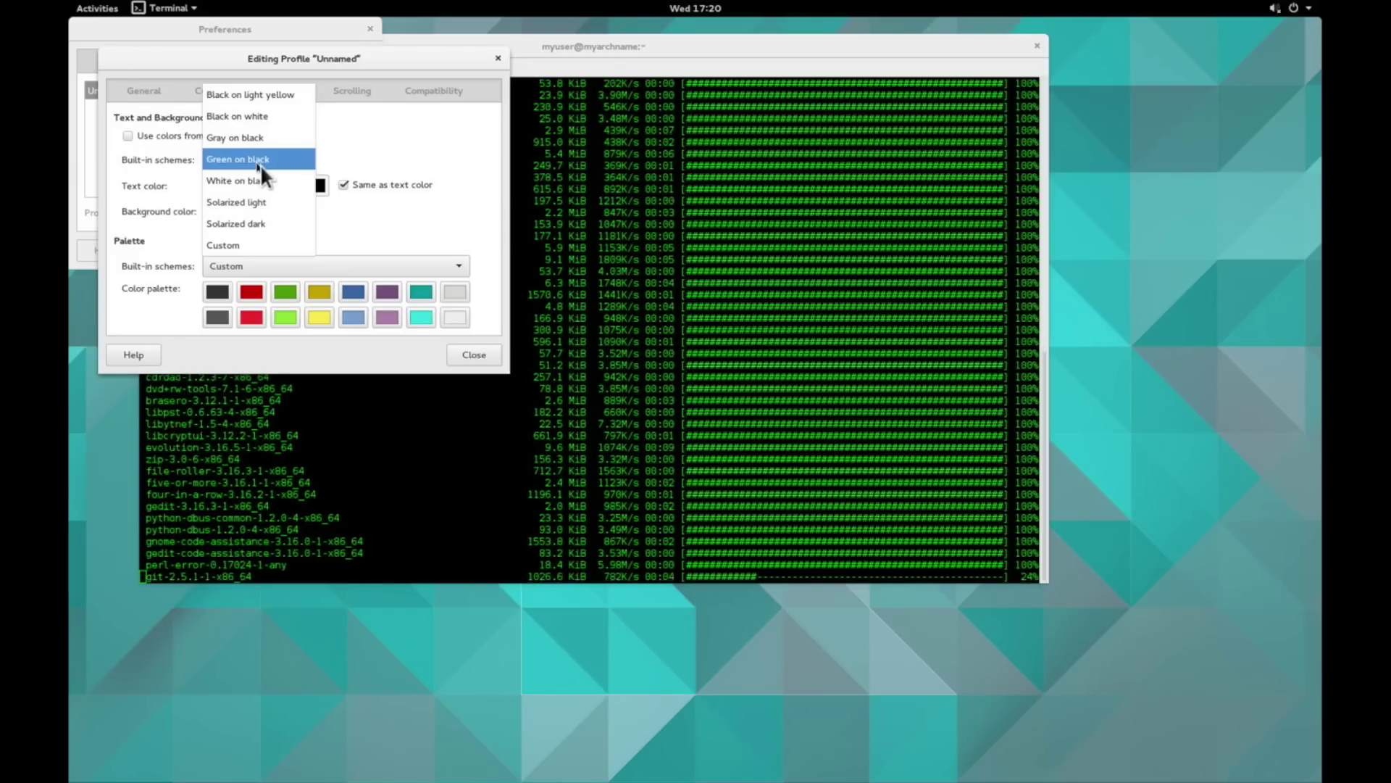
left_click(264, 138)
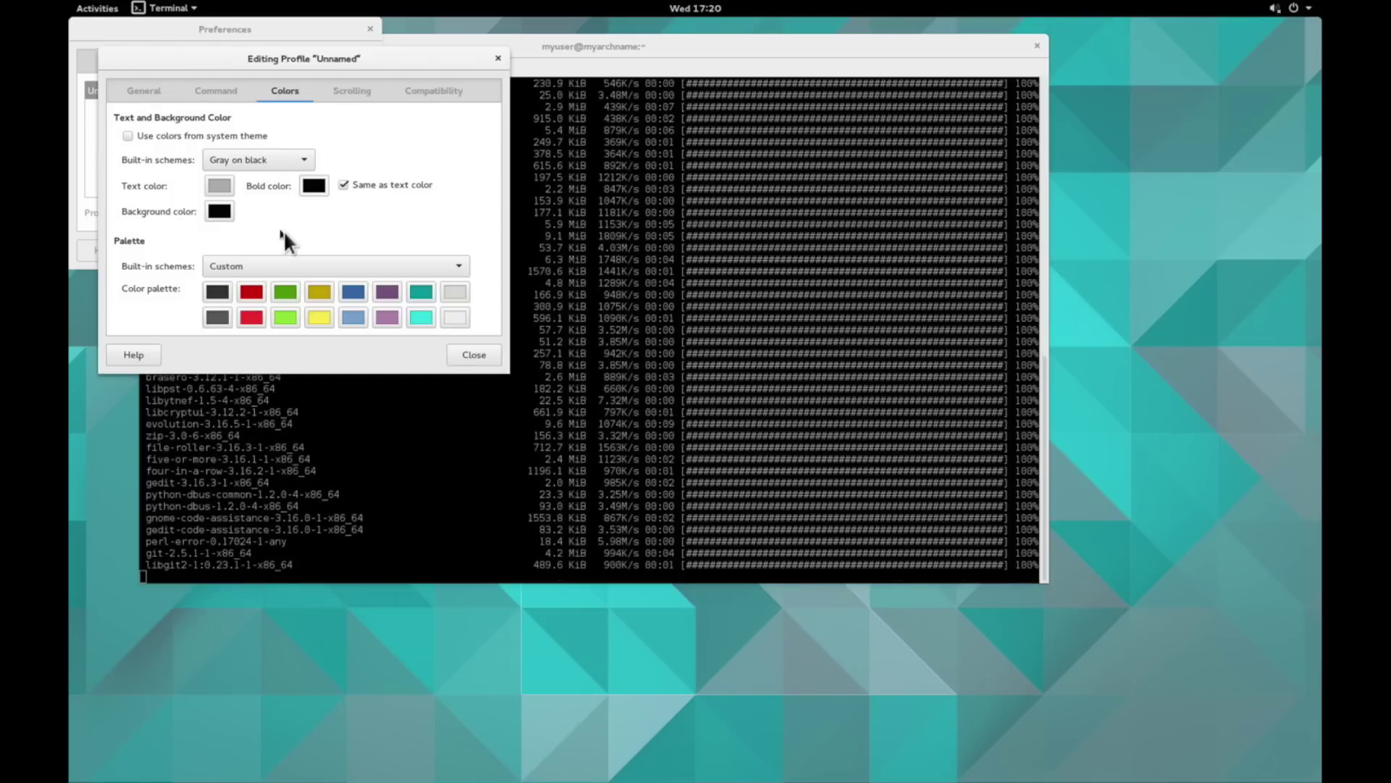
left_click(281, 270)
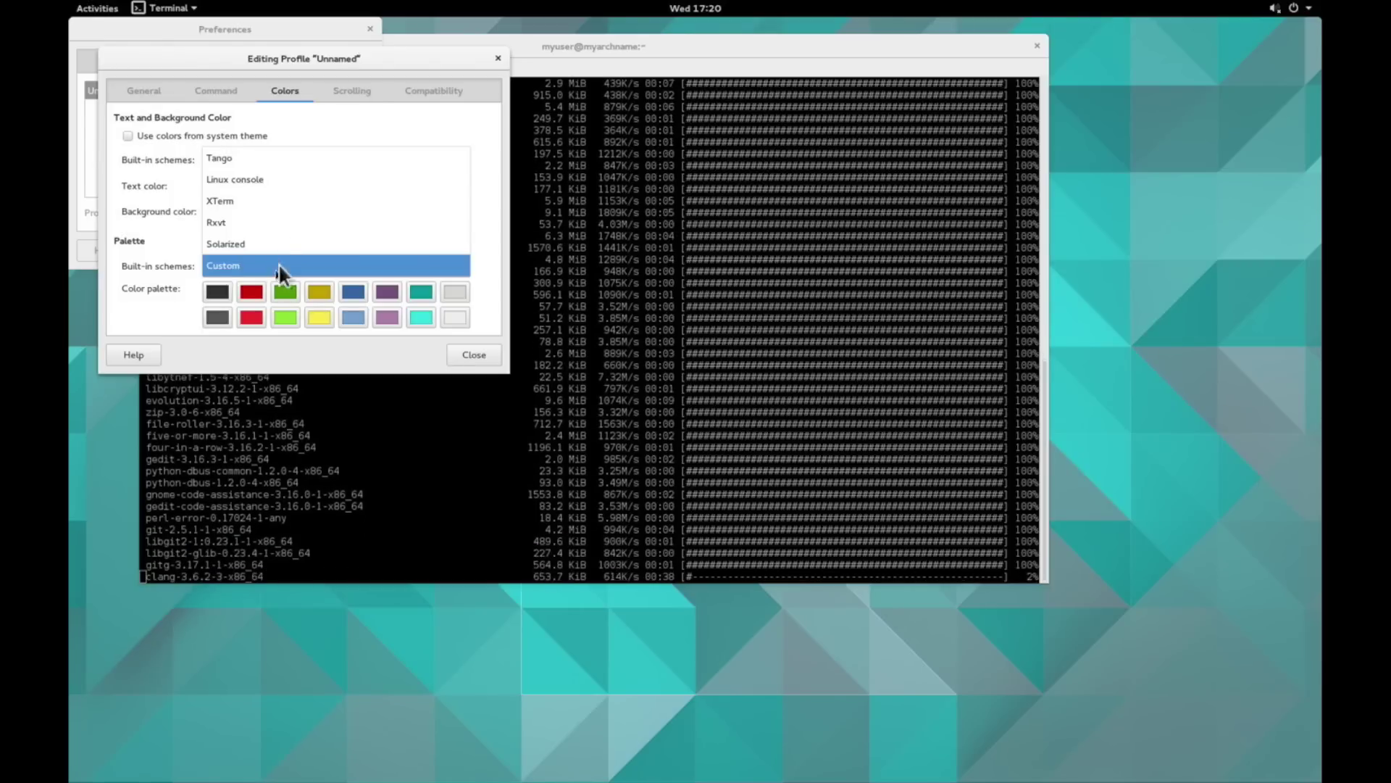
left_click(273, 158)
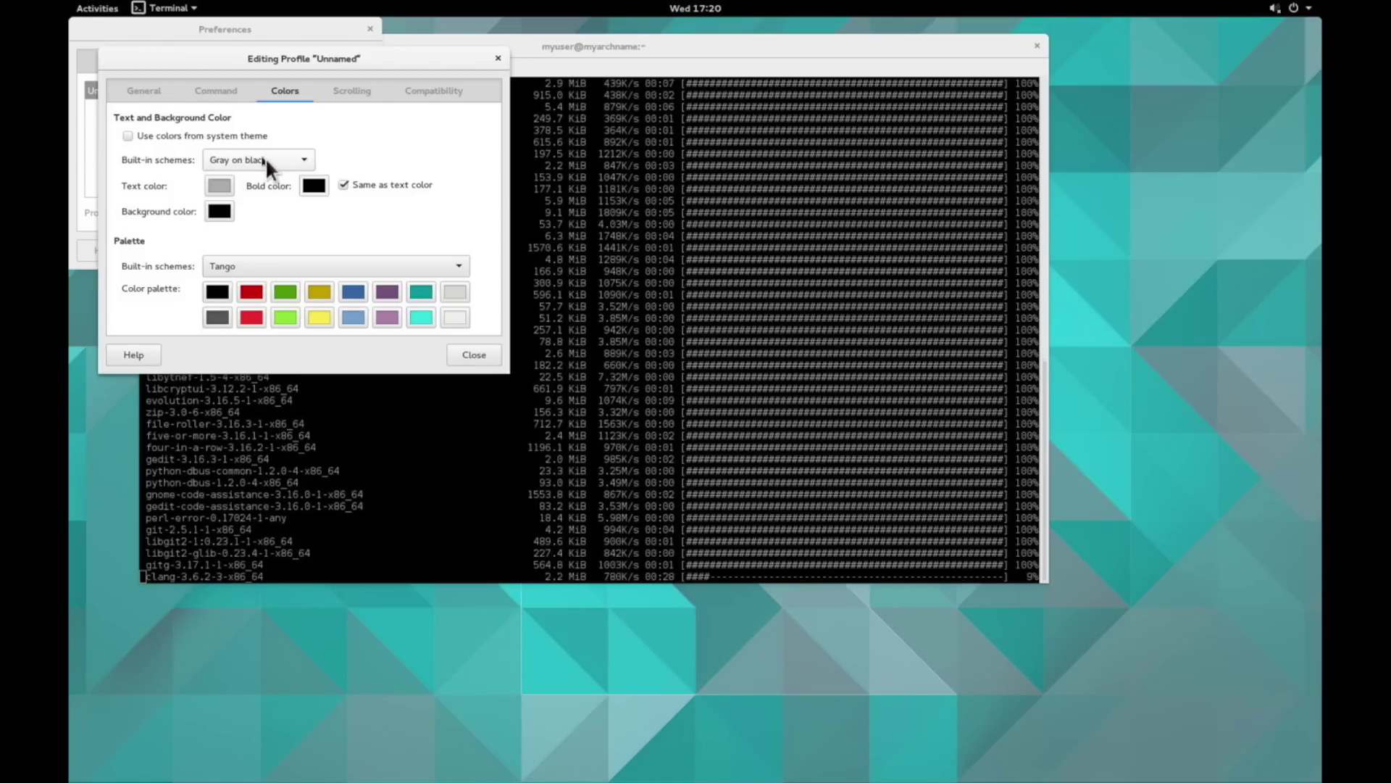
- Compare White on black and Solarized light/dark, return to Gray on black, and close preferences
left_click(265, 160)
left_click(259, 204)
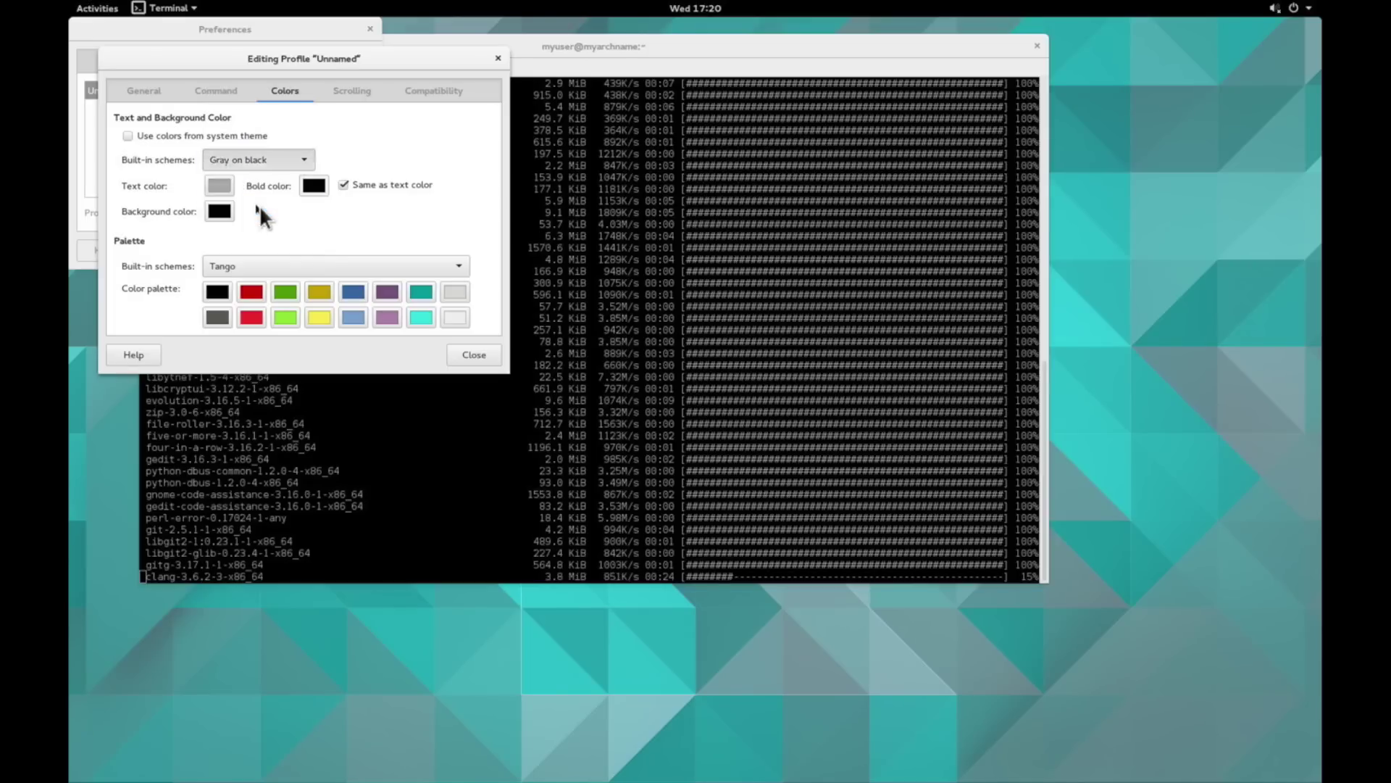
left_click(262, 163)
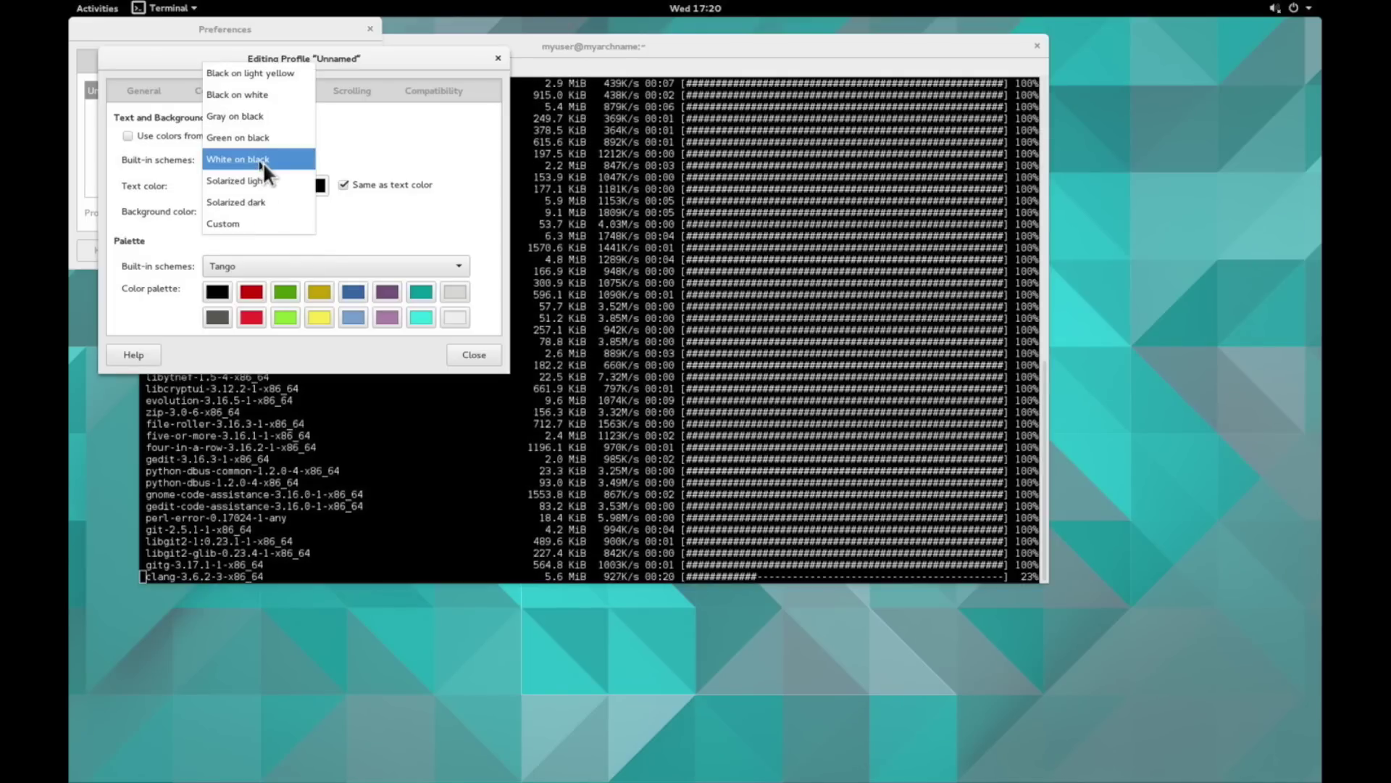
left_click(261, 185)
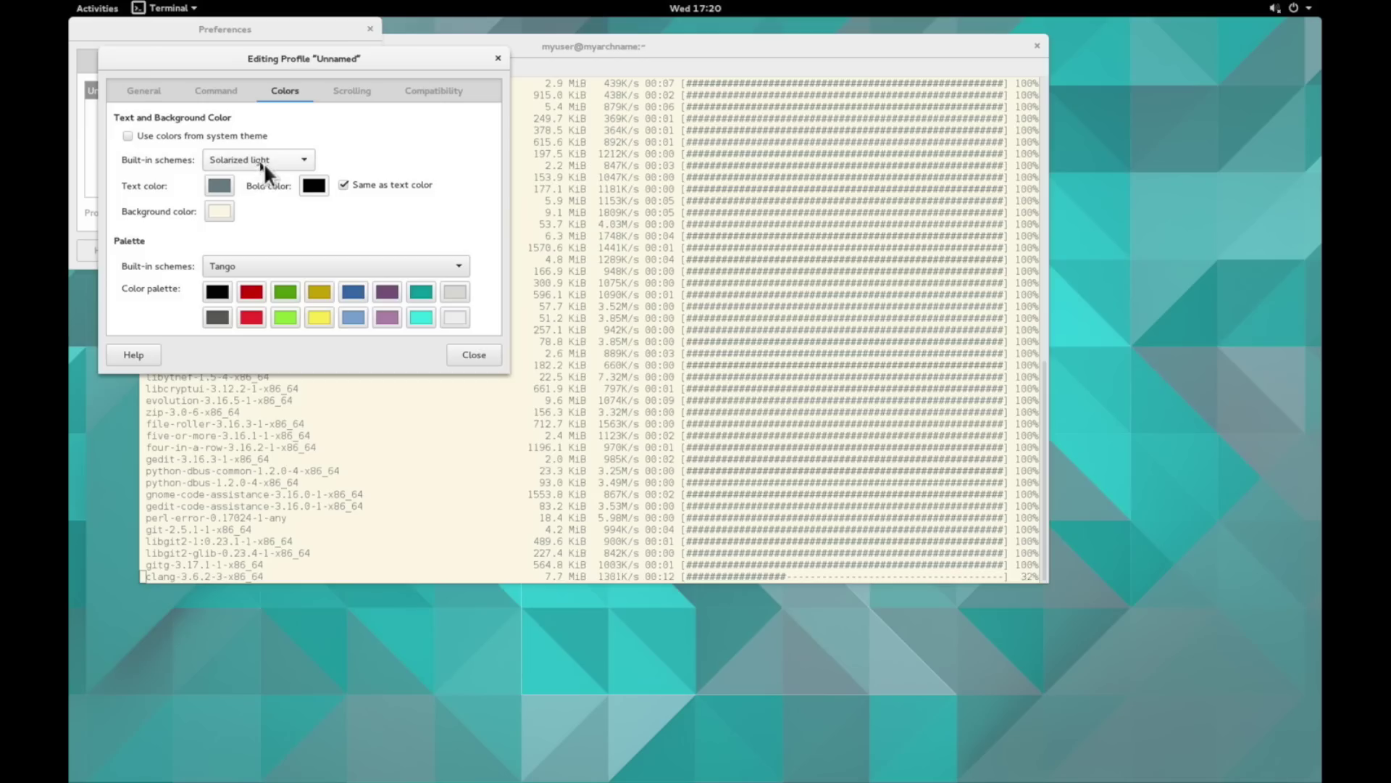
left_click(264, 163)
left_click(262, 189)
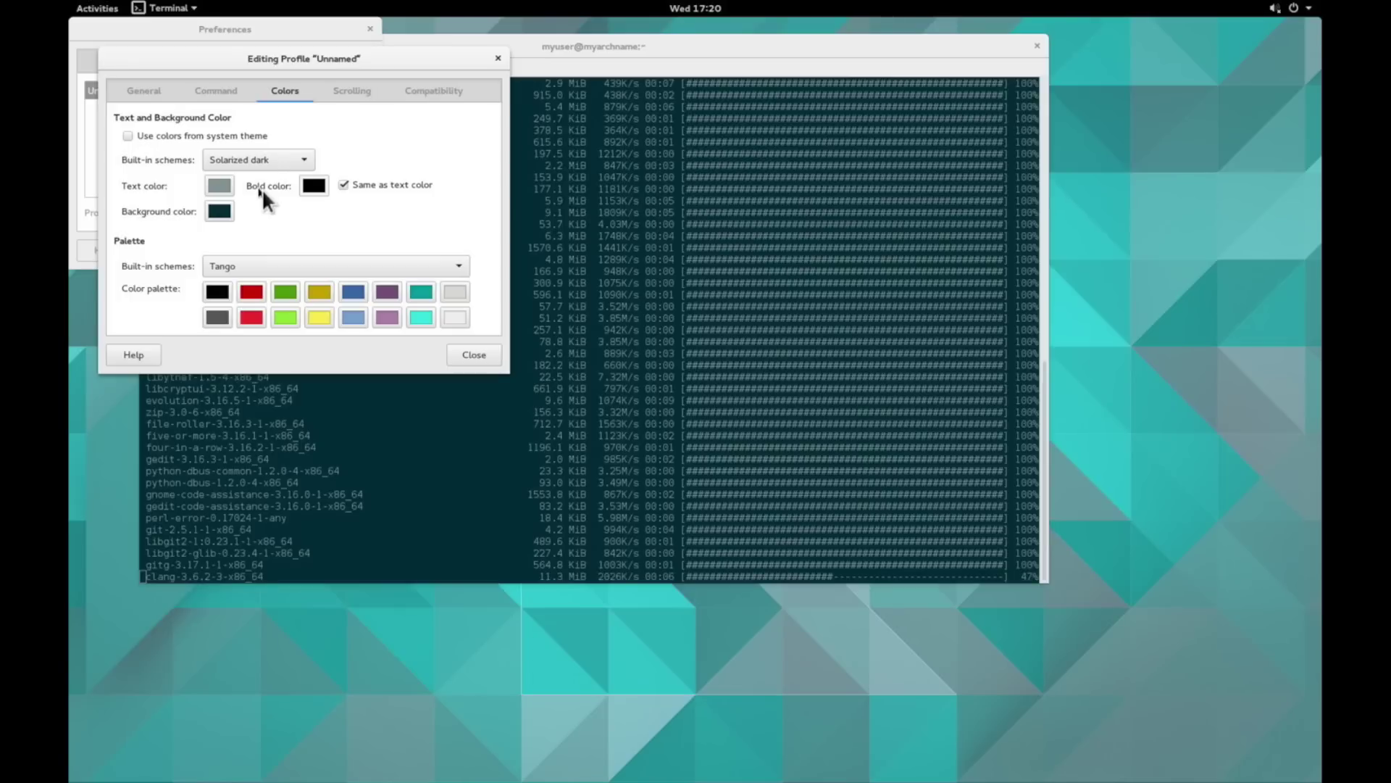
left_click(262, 158)
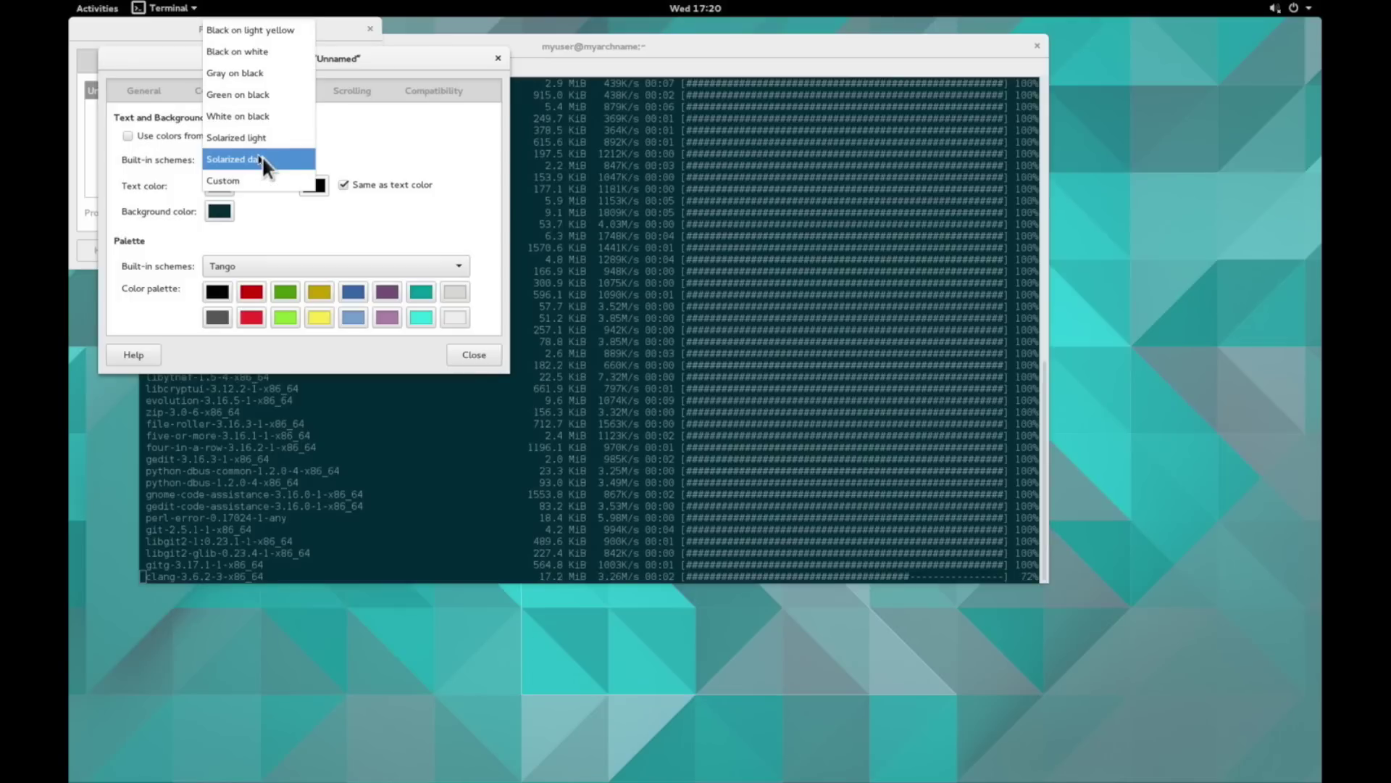
left_click(267, 81)
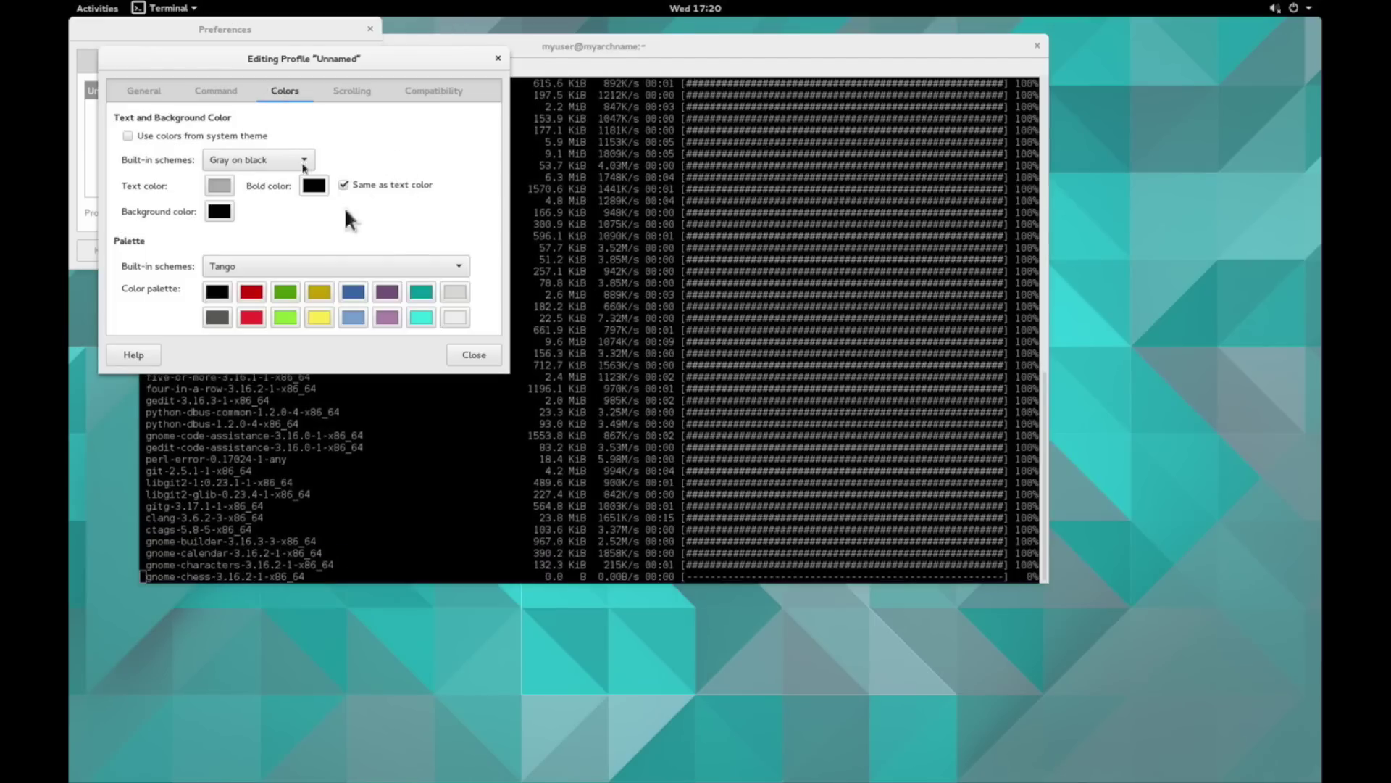
left_click(475, 361)
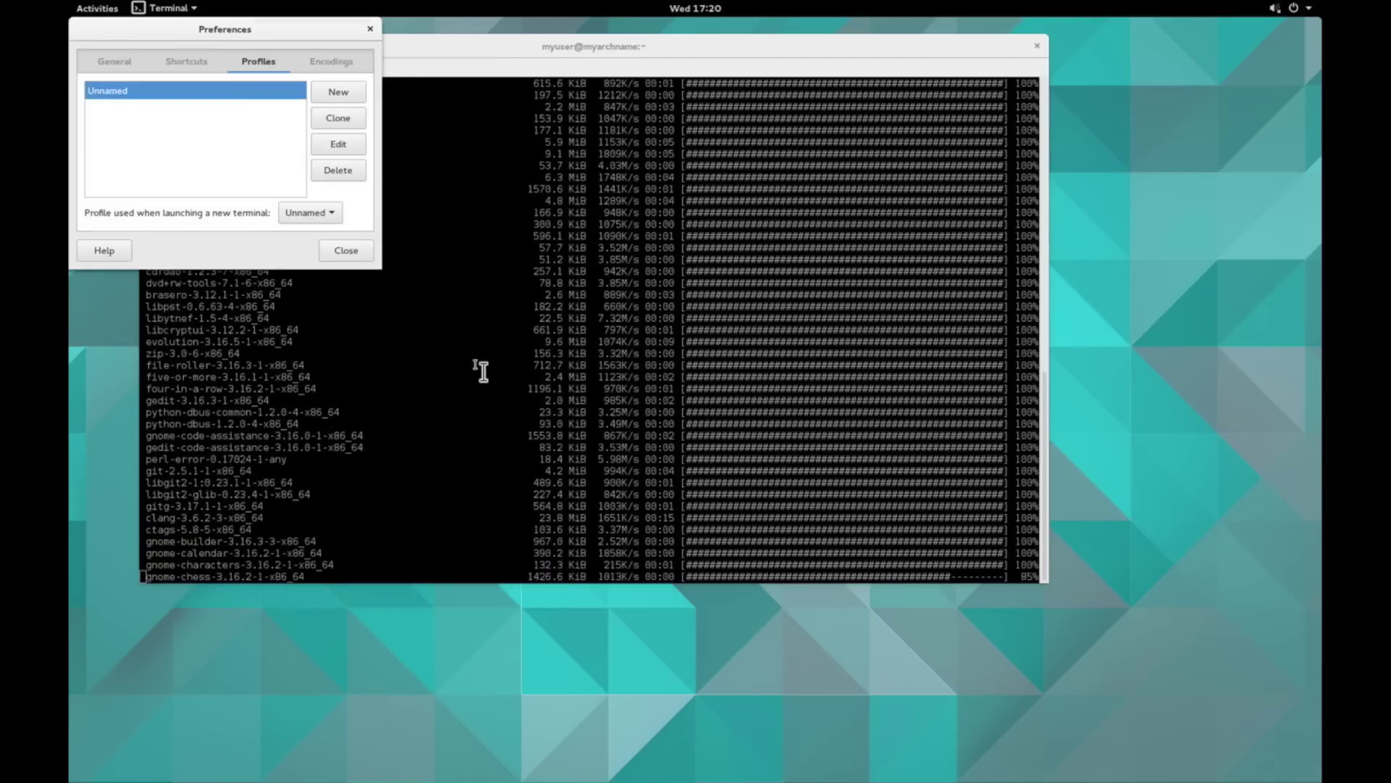
left_click(345, 250)
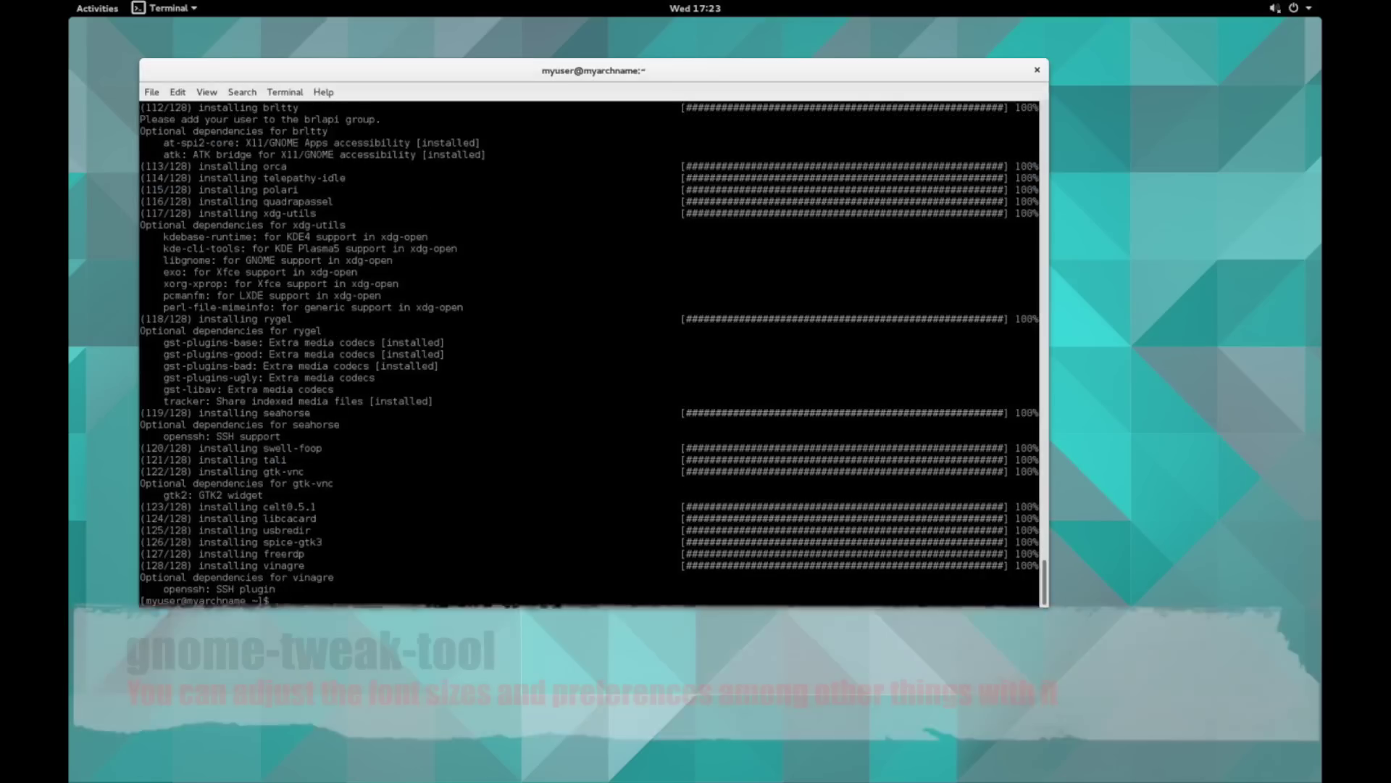
- Launch GNOME Tweak Tool and set the Monospace Regular font size to 14
type("gnome-tweak-tool")
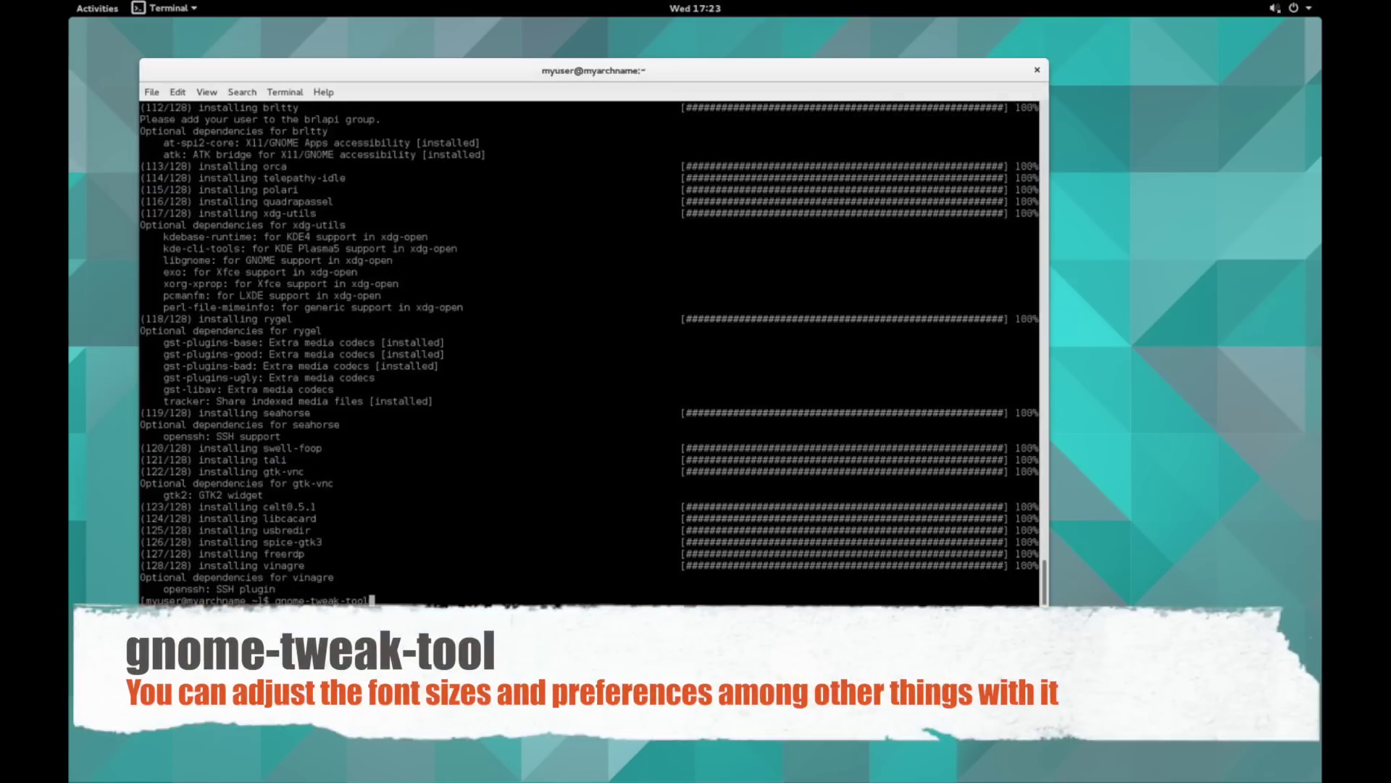
key("Return")
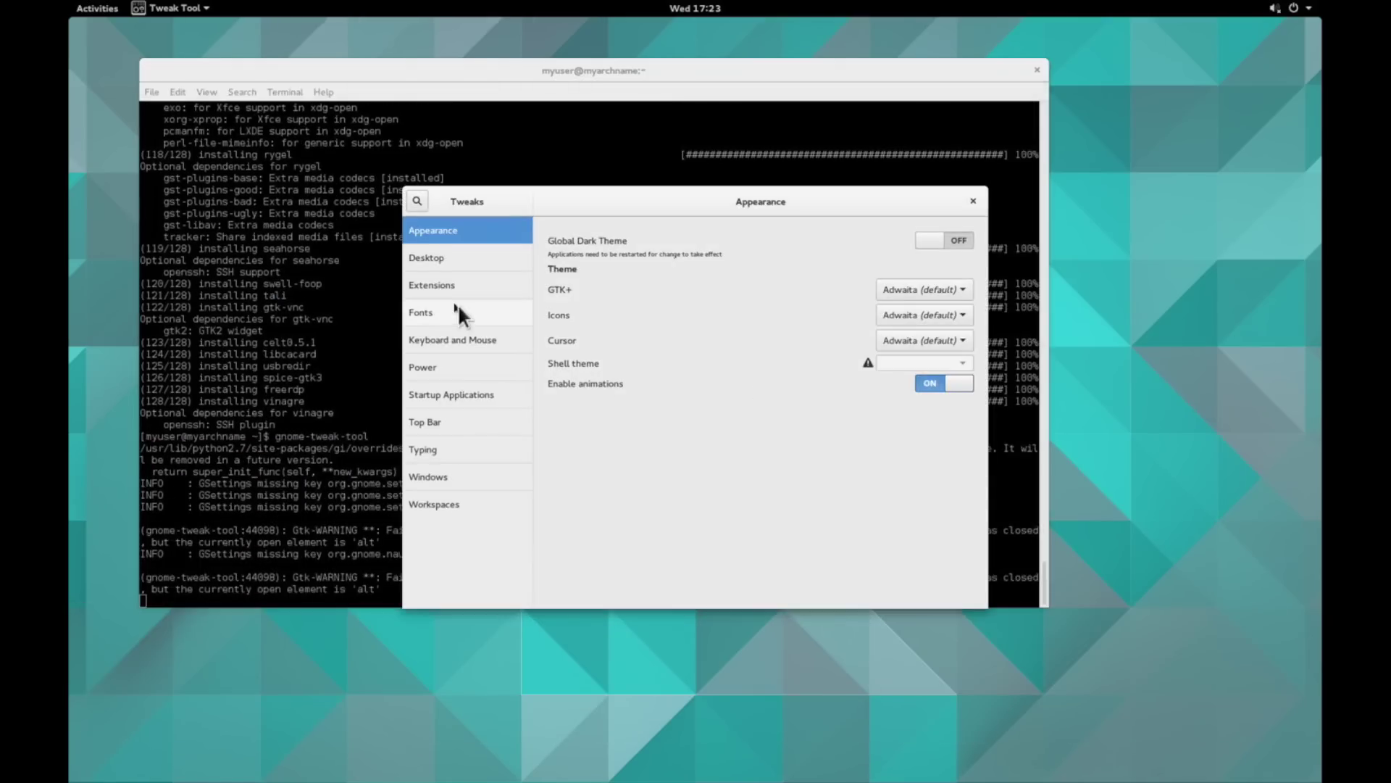
left_click(461, 314)
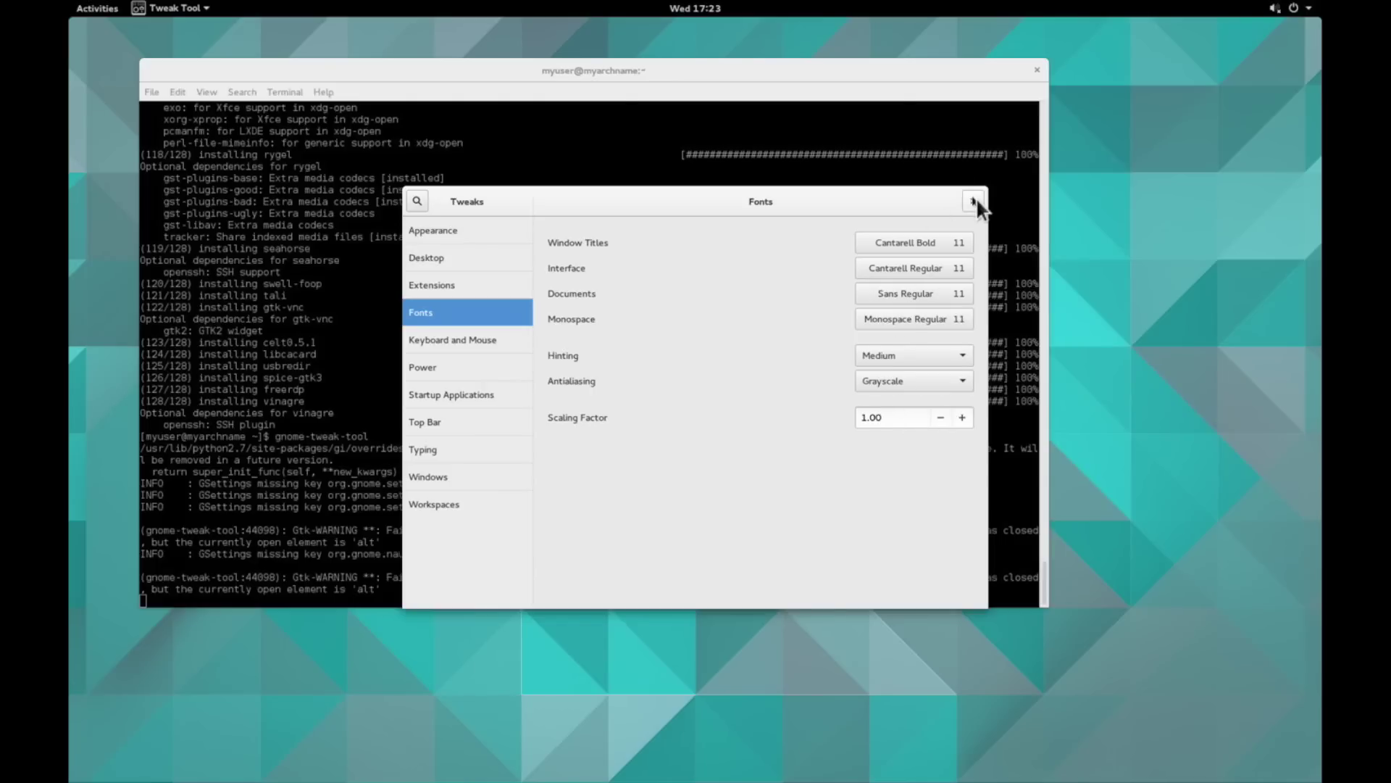
left_click(955, 320)
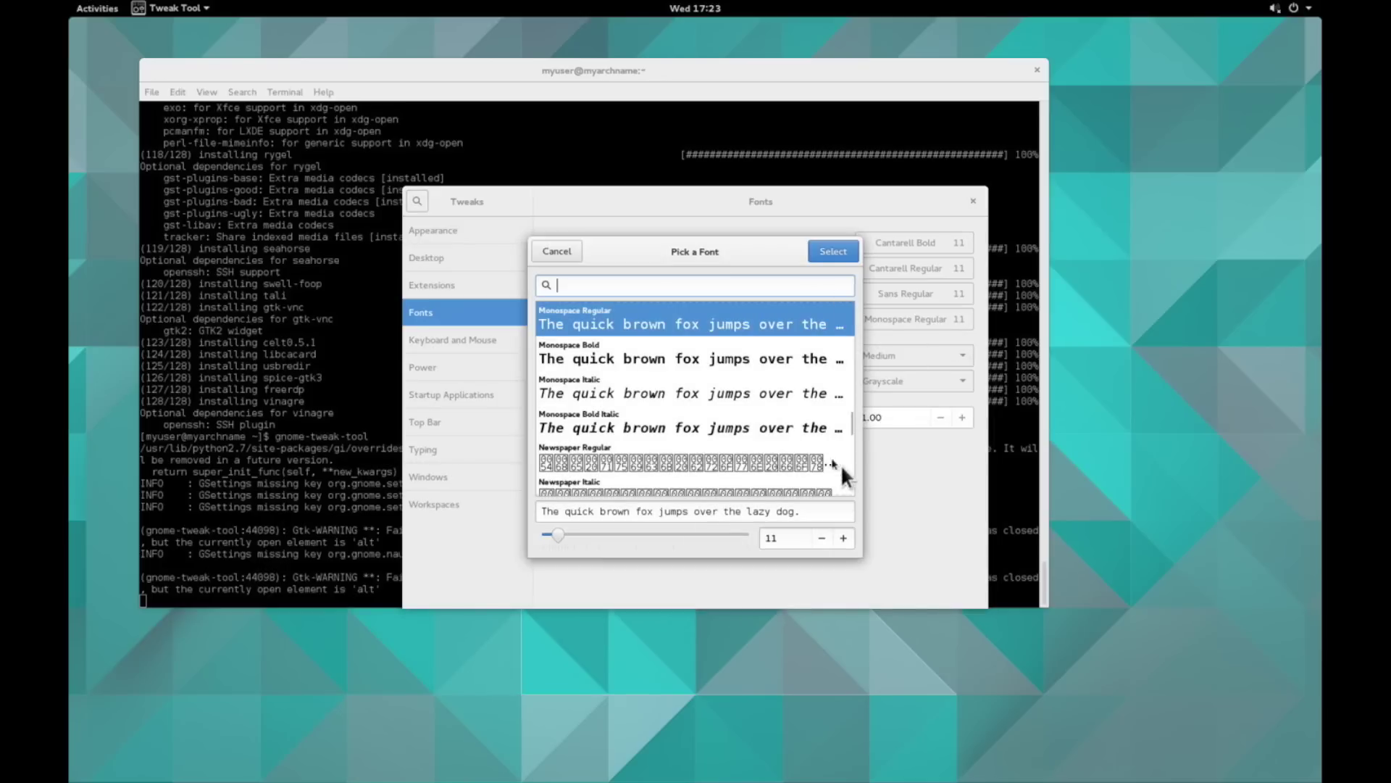
left_click(853, 543)
left_click(852, 542)
left_click(853, 543)
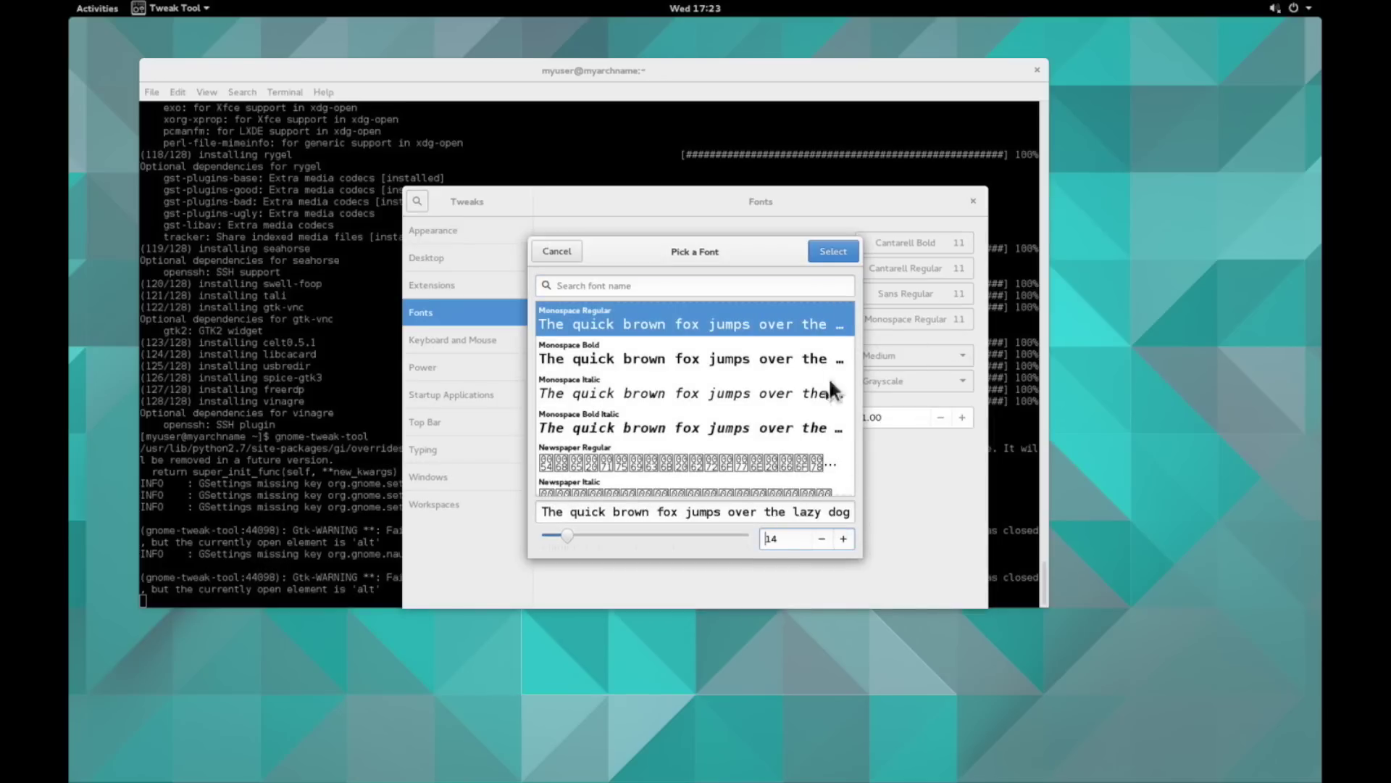
left_click(825, 251)
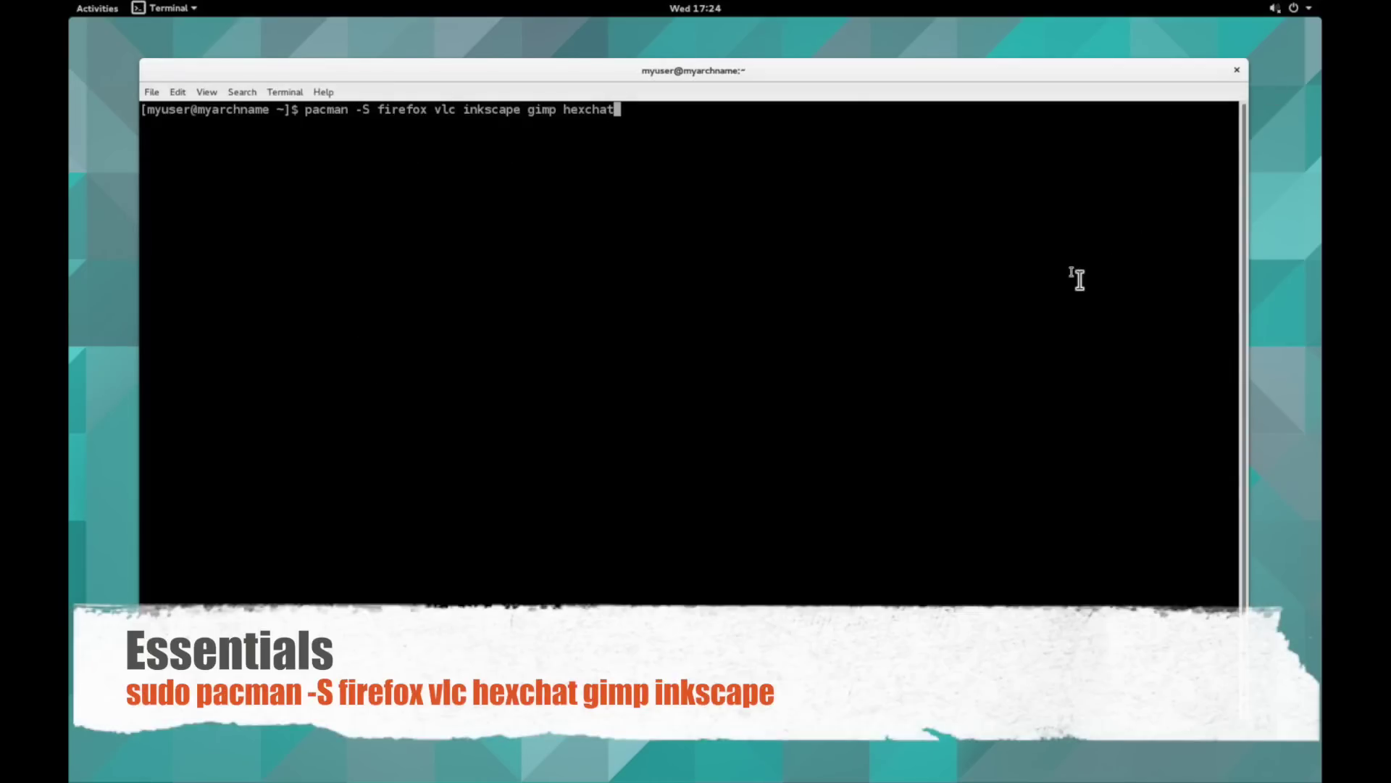
- Rerun the firefox vlc inkscape gimp hexchat install with sudo and enter the password
key("Return")
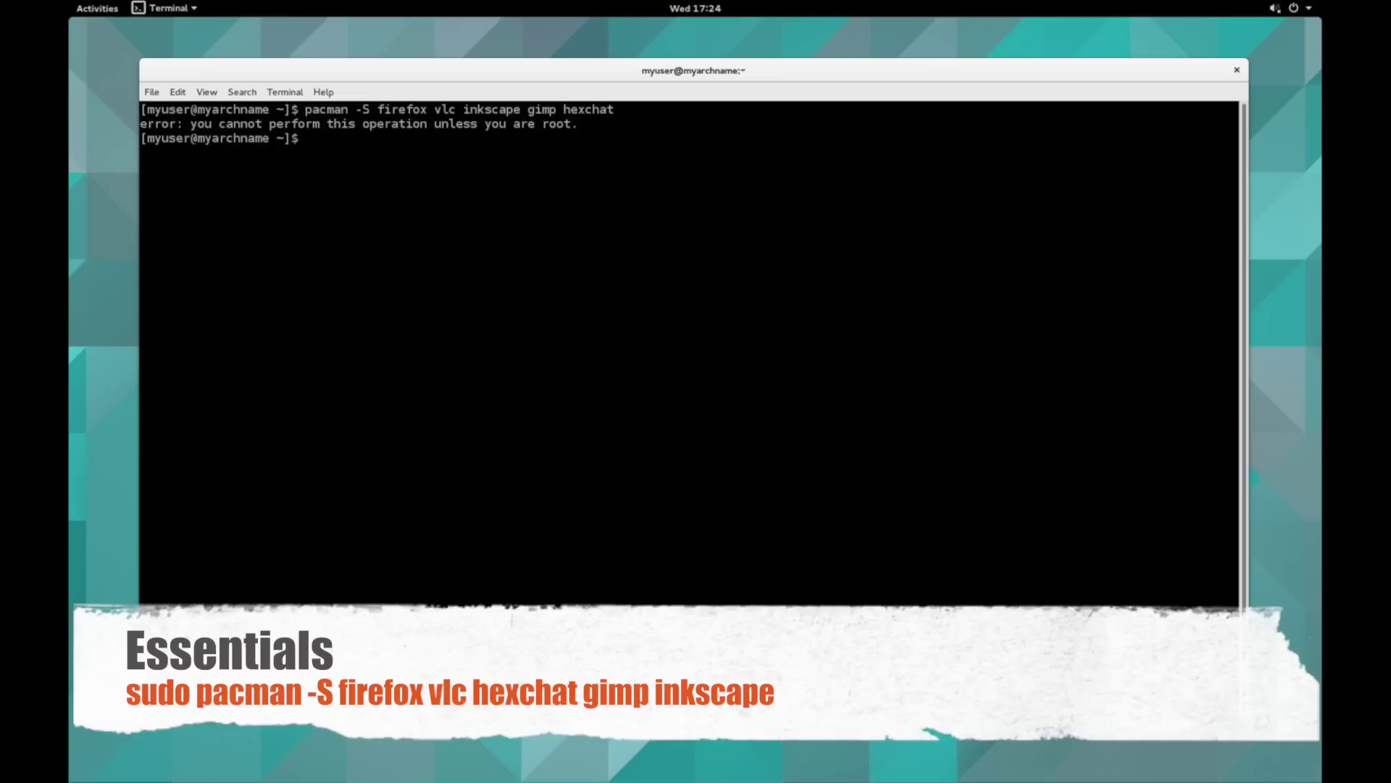
key("Up")
type("sudo")
key("Return")
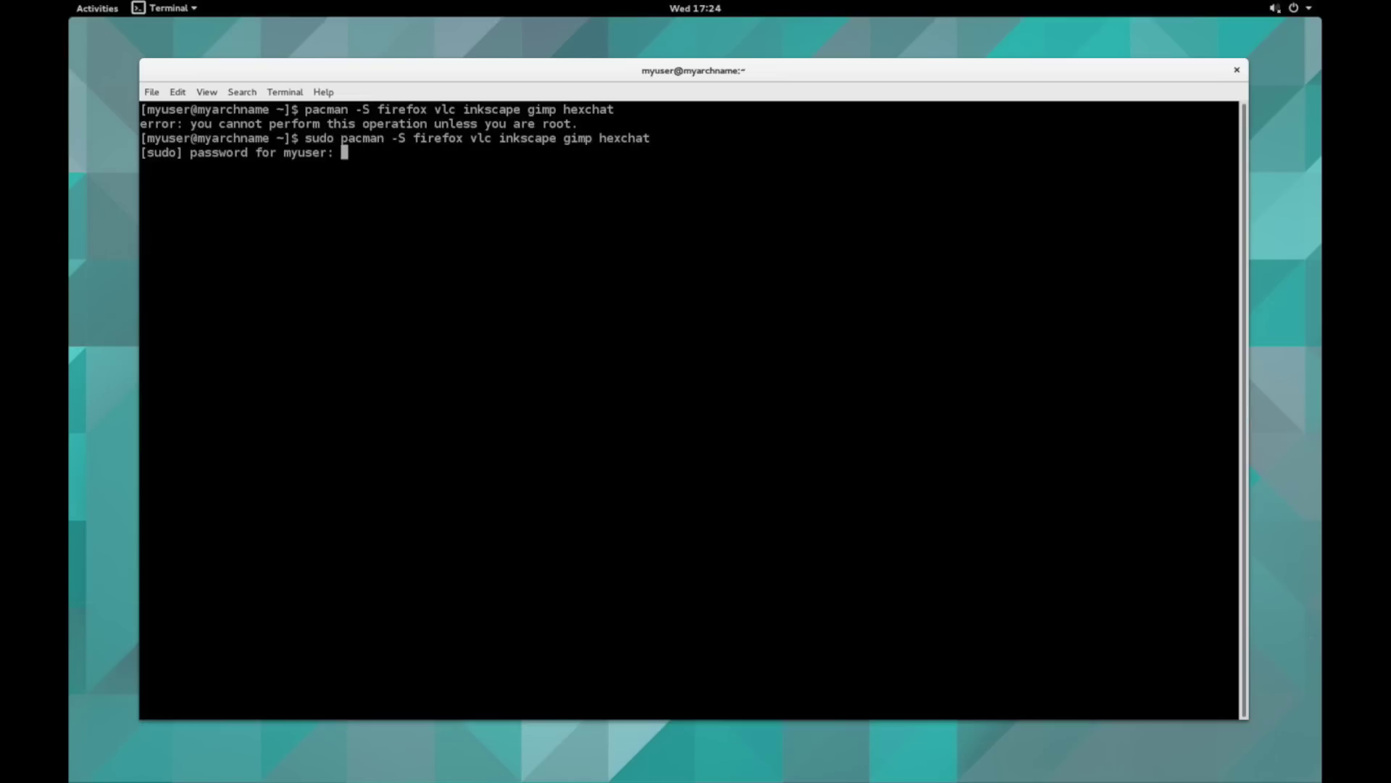
key("Return")
key("Return")
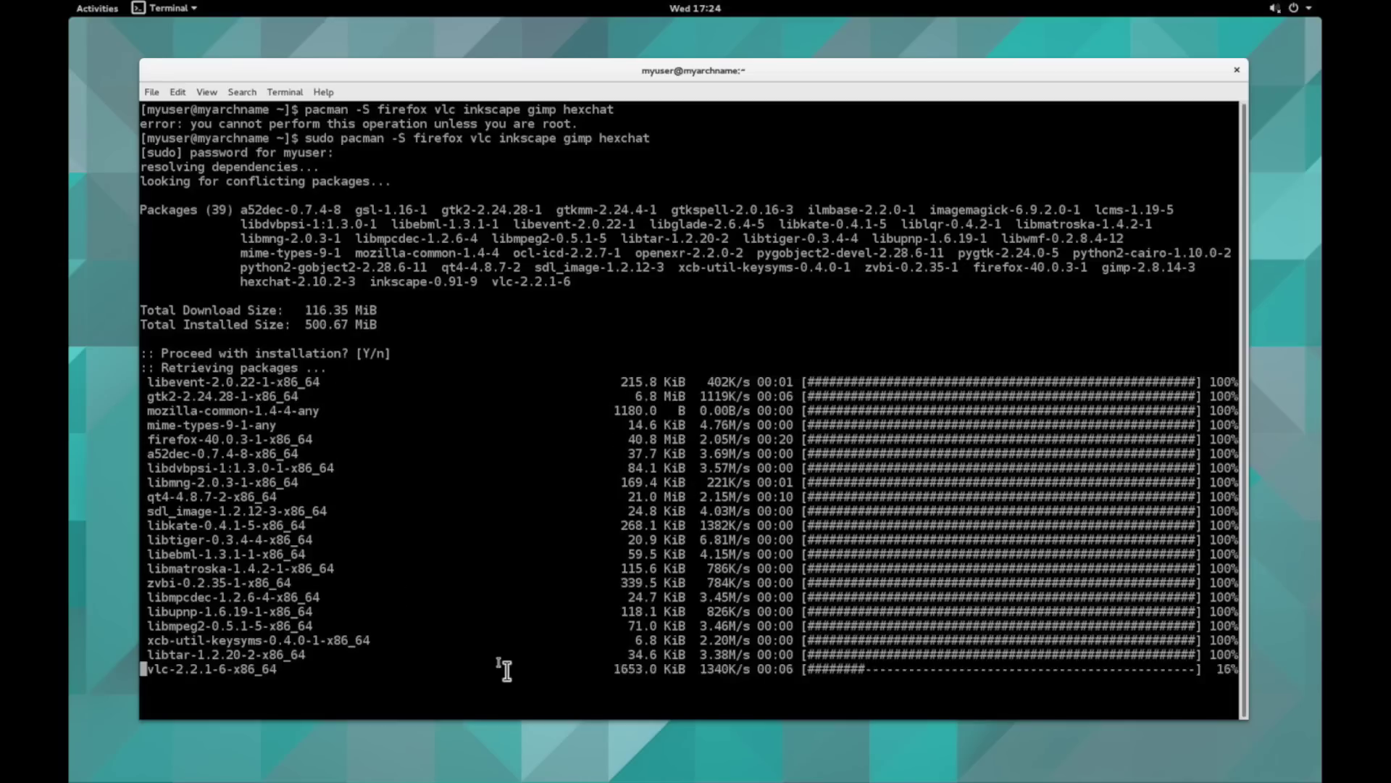
left_click(1292, 8)
left_click(1130, 161)
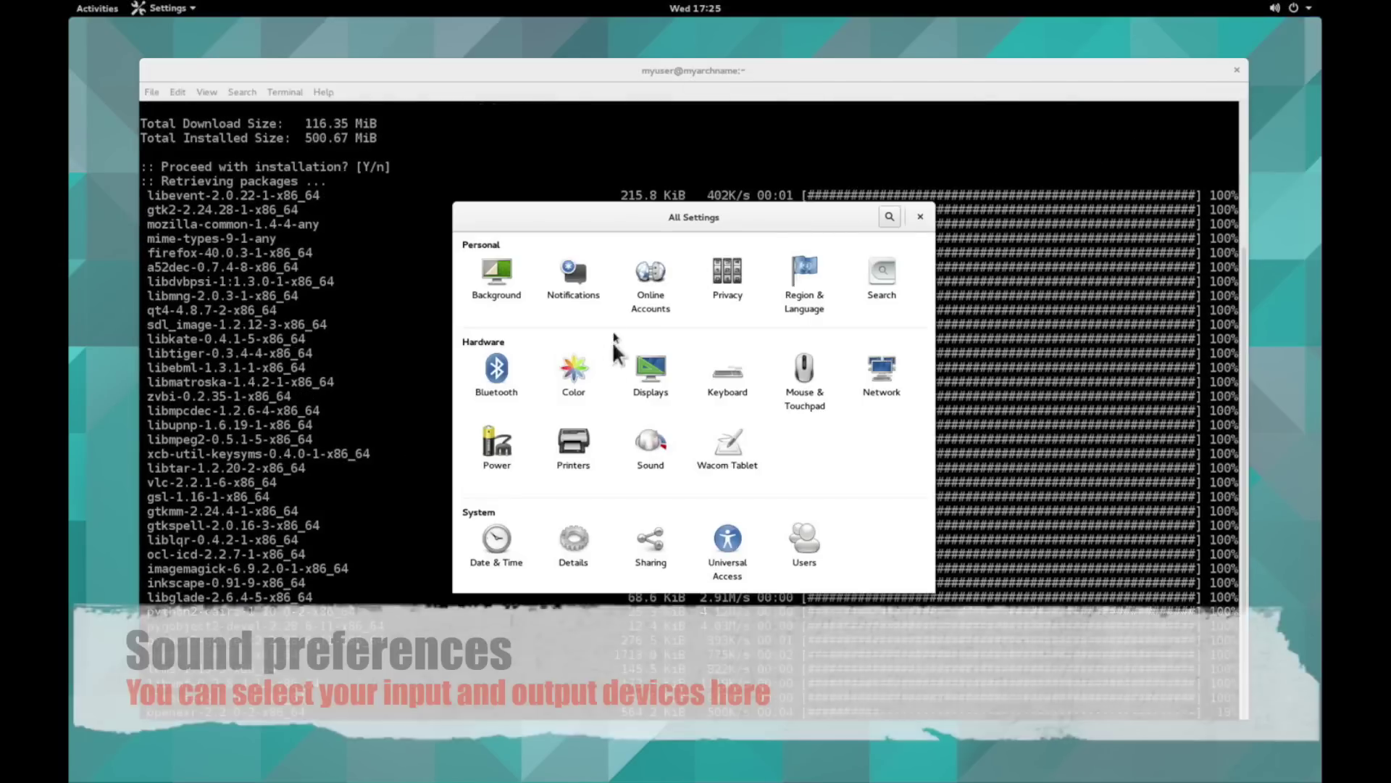
left_click(650, 444)
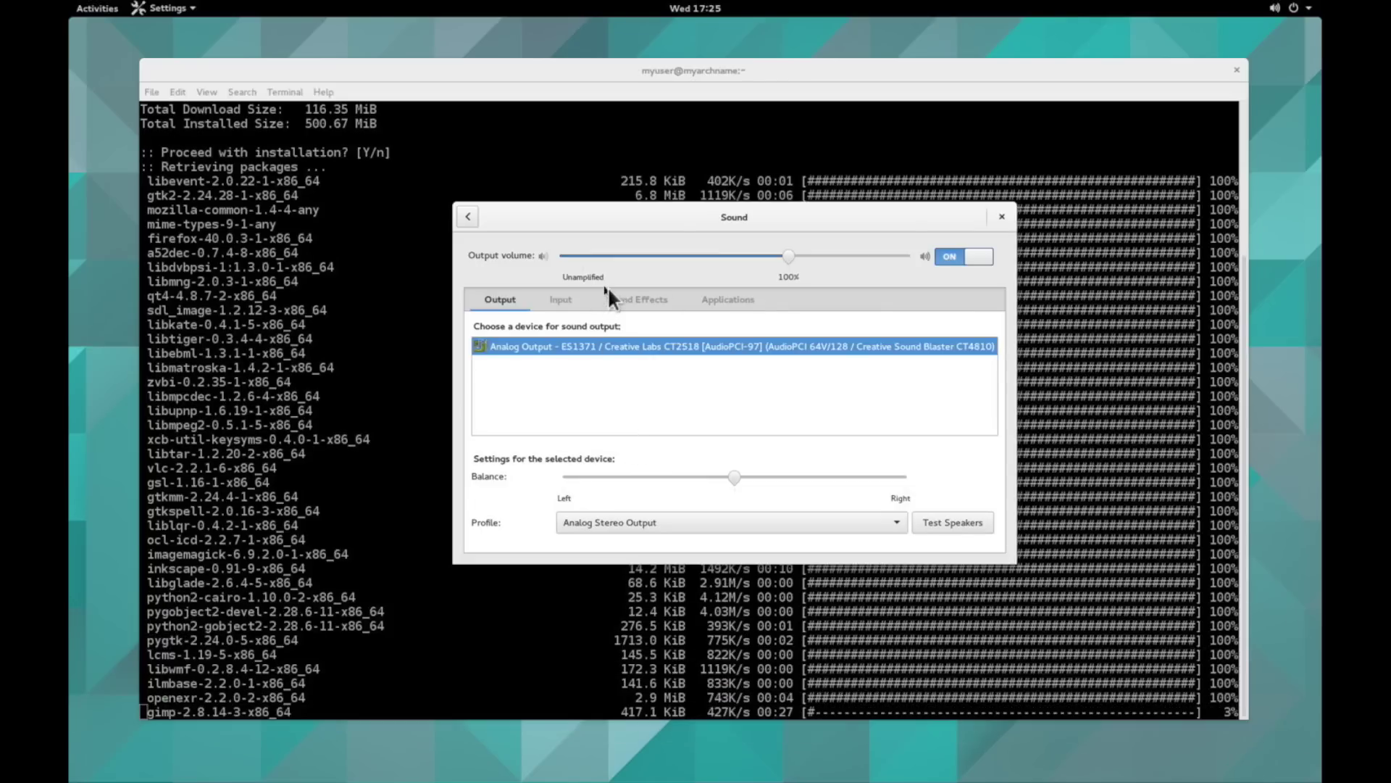
left_click(582, 301)
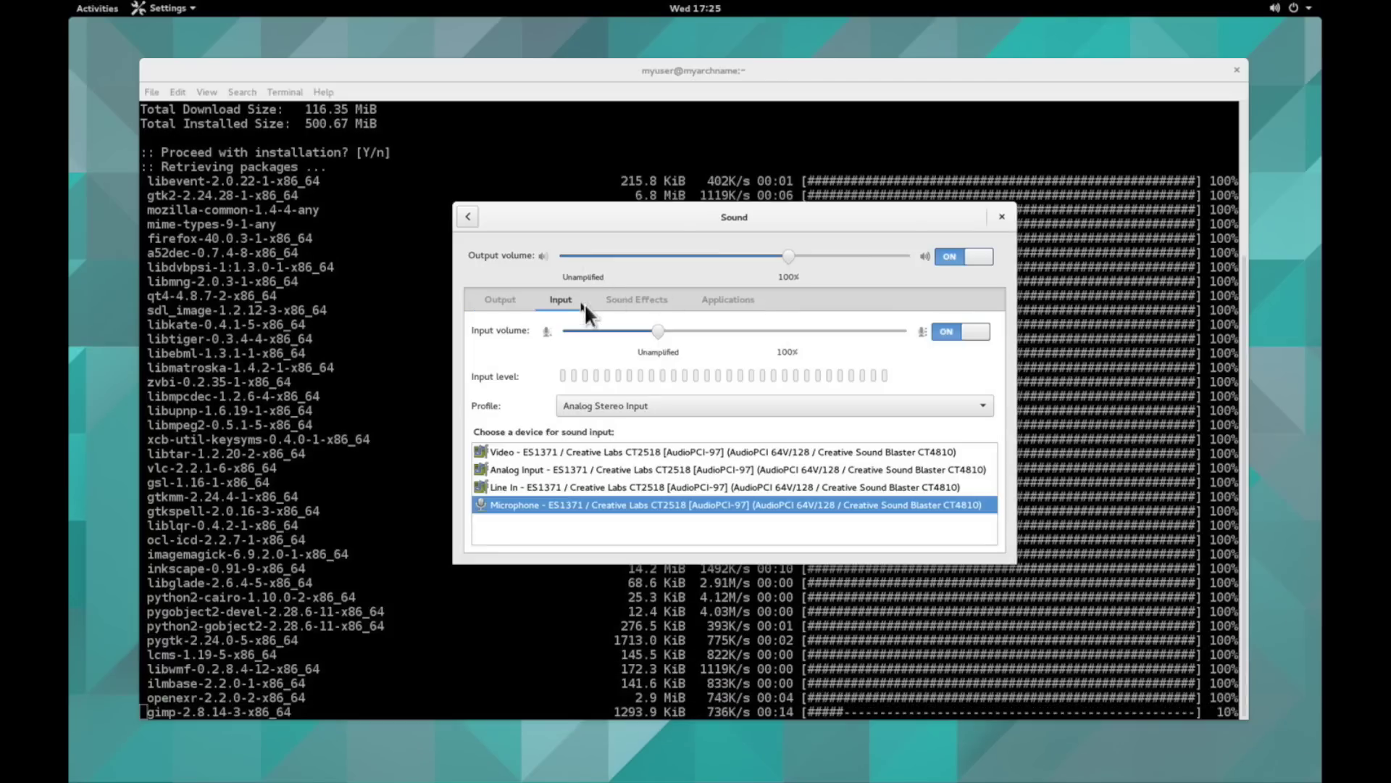
left_click(626, 300)
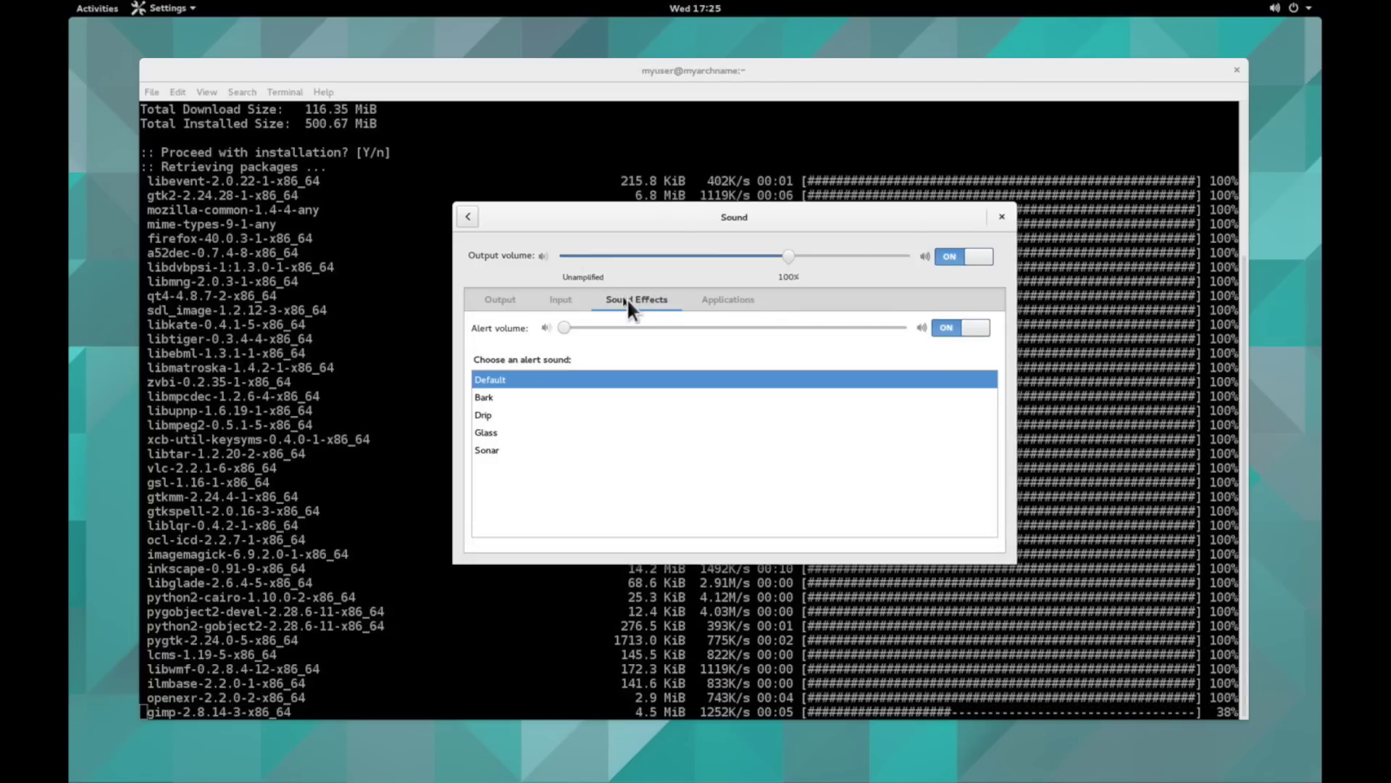
left_click(739, 299)
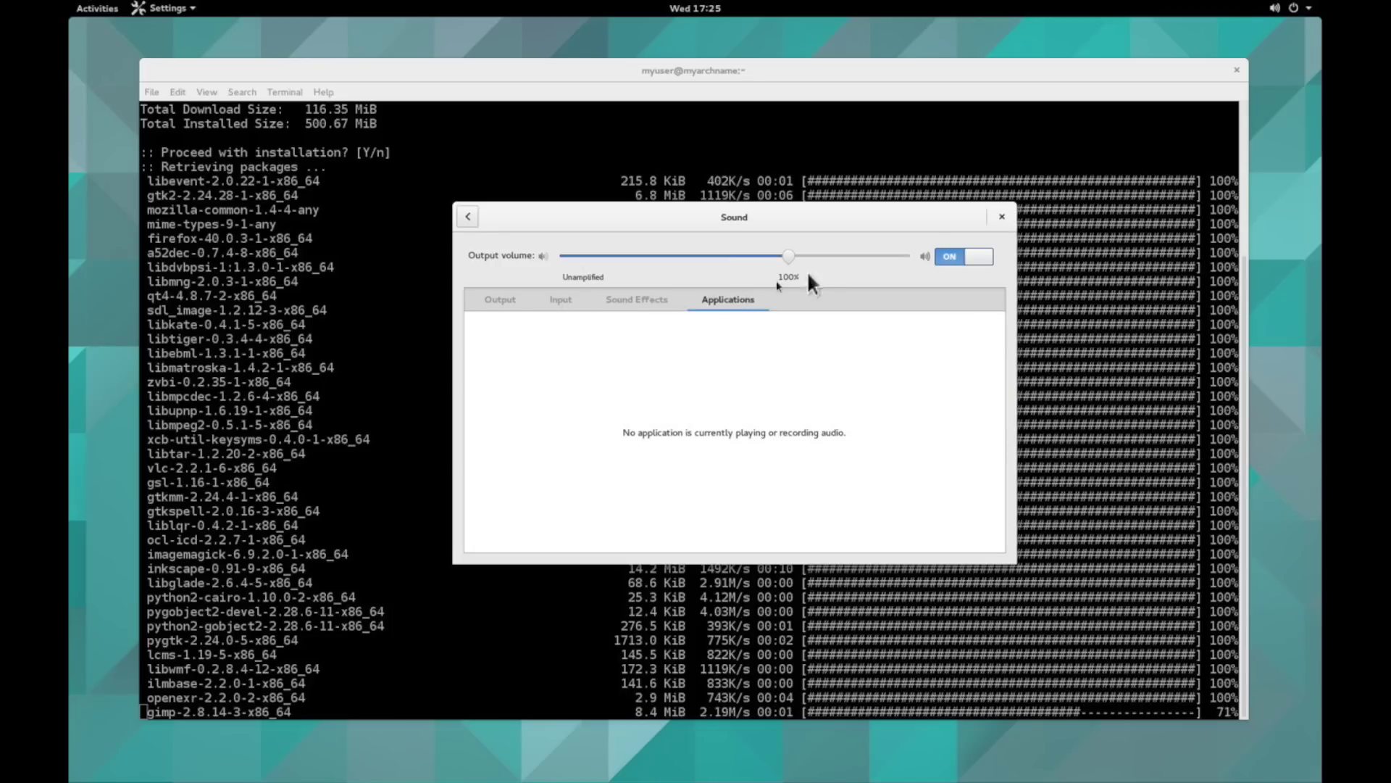
left_click(1003, 221)
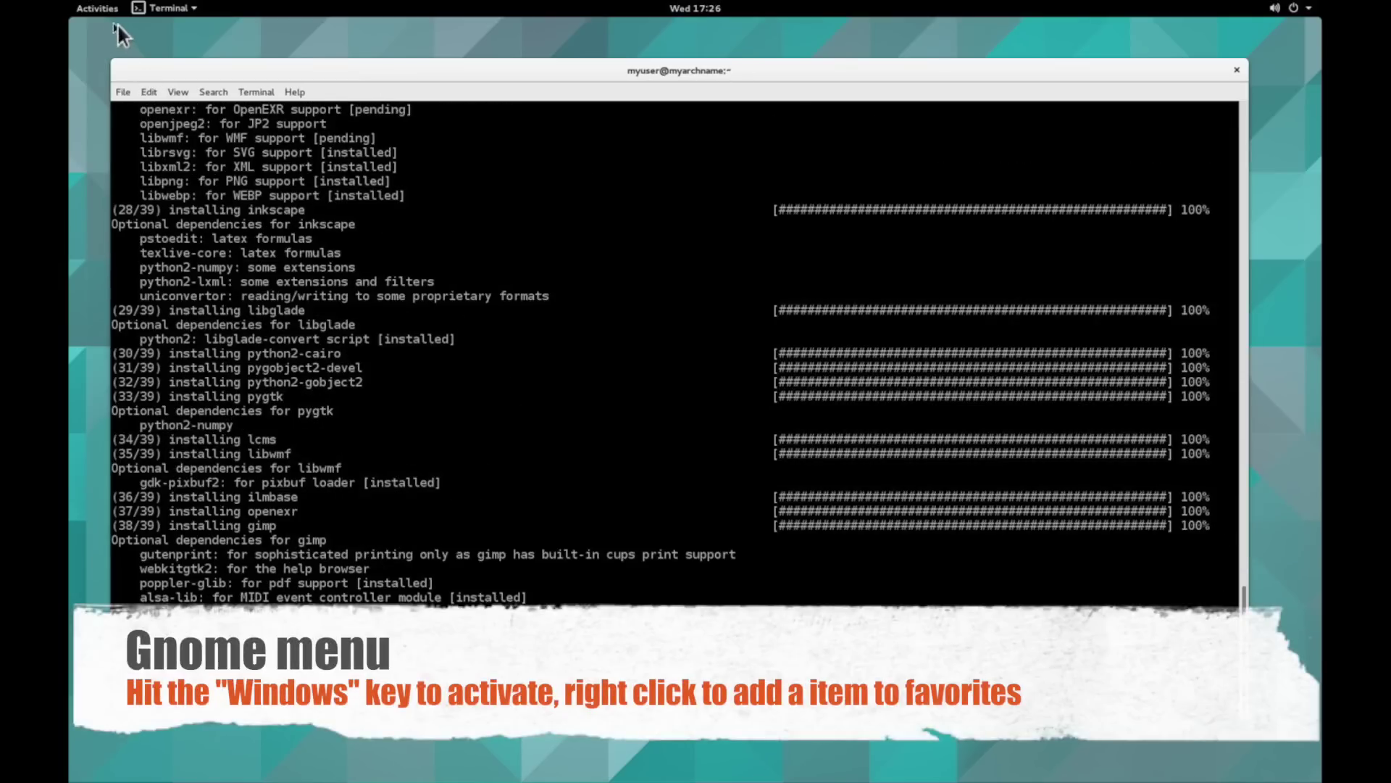
- From the application grid, add Firefox and GIMP to the dash favorites
left_click(114, 13)
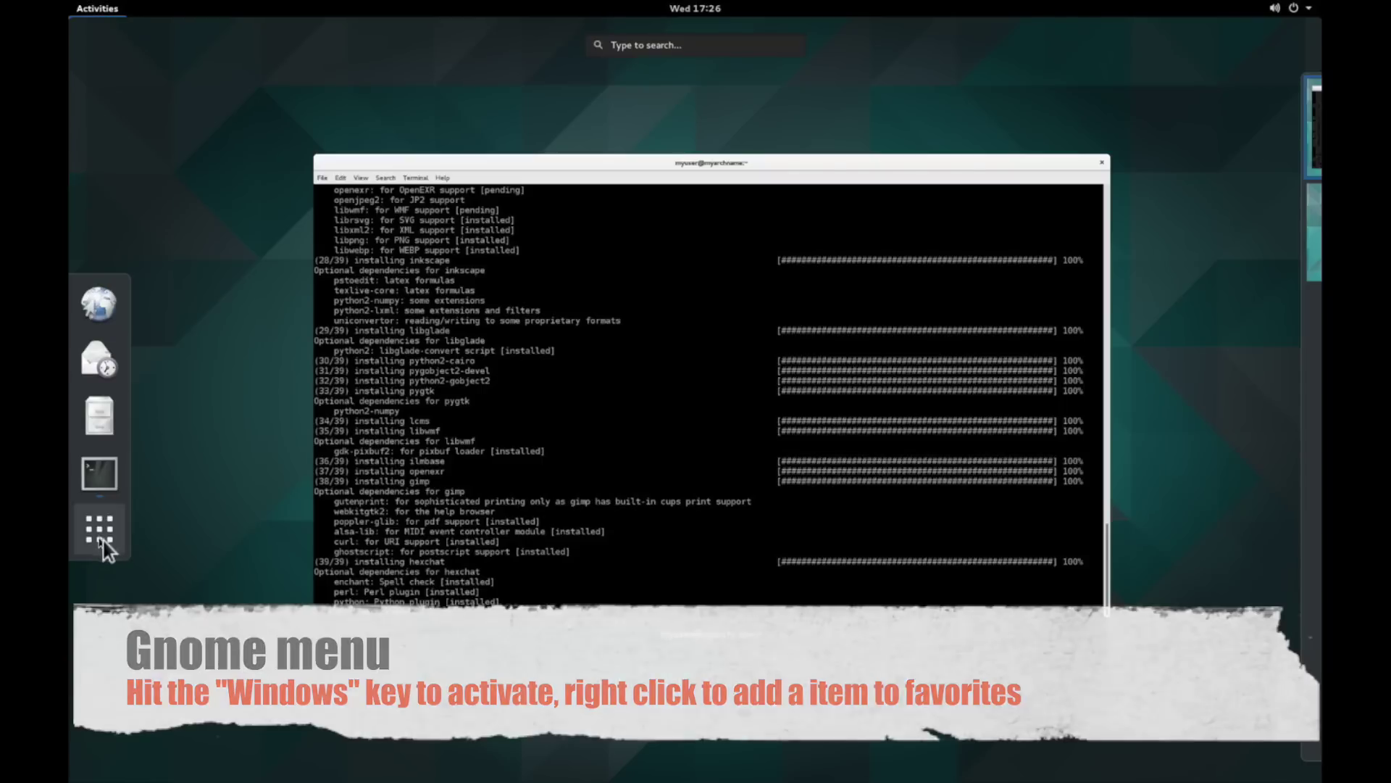
left_click(103, 541)
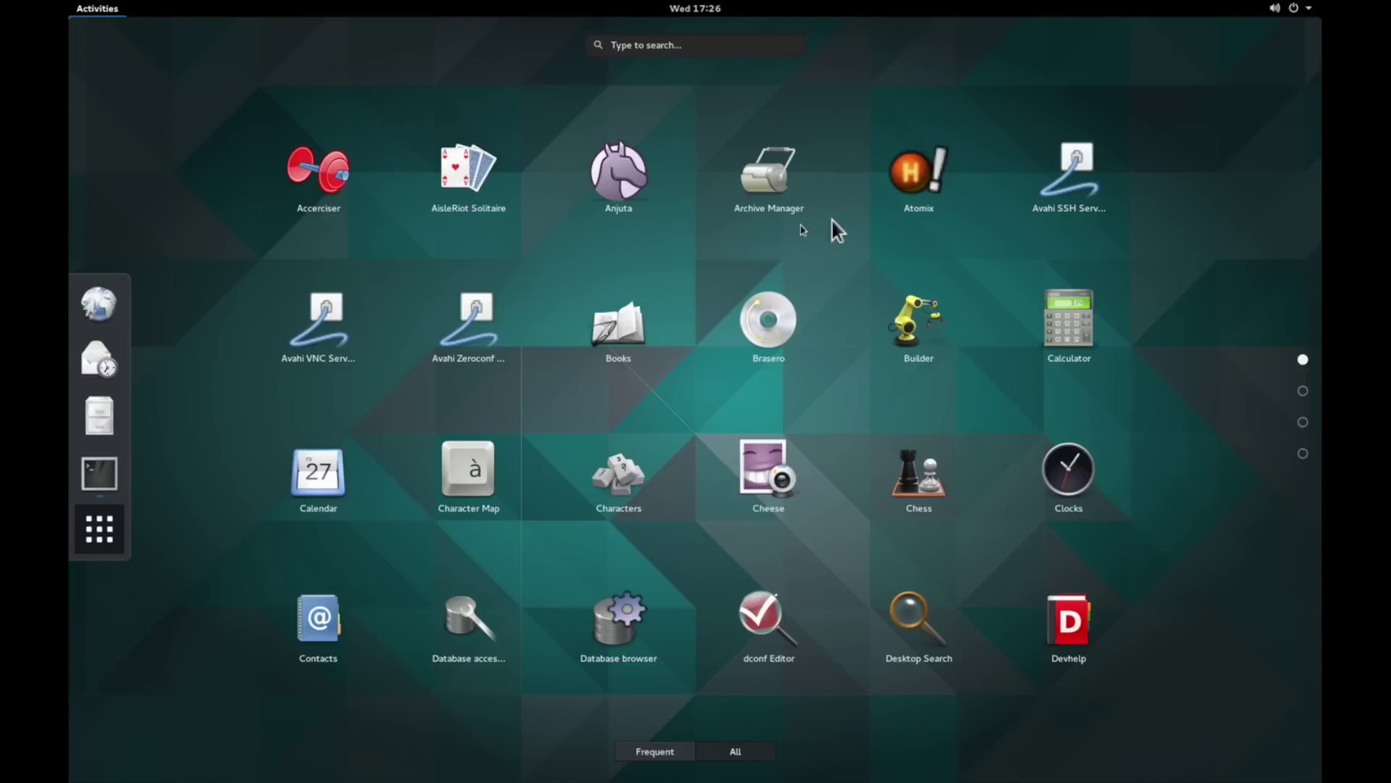
scroll(959, 530, "down", 2)
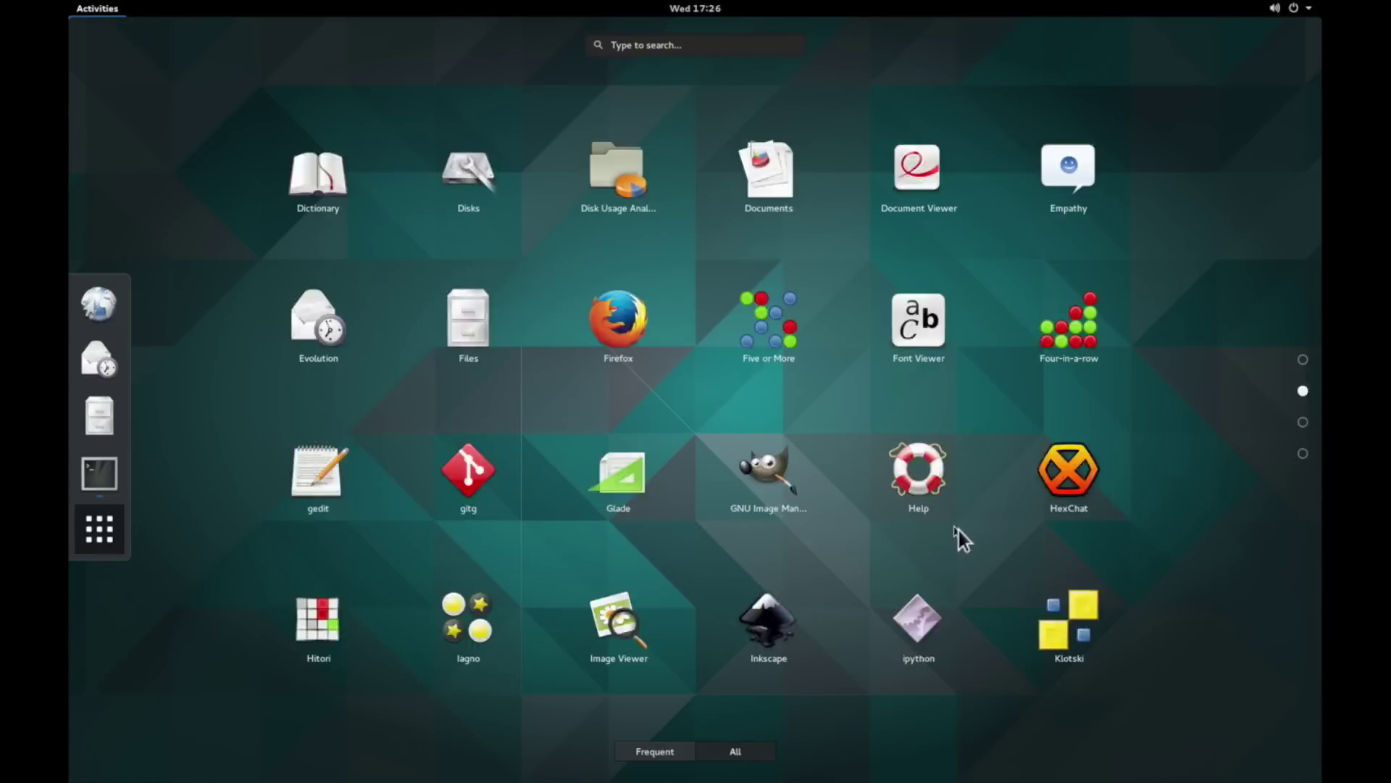
scroll(938, 524, "up", 1)
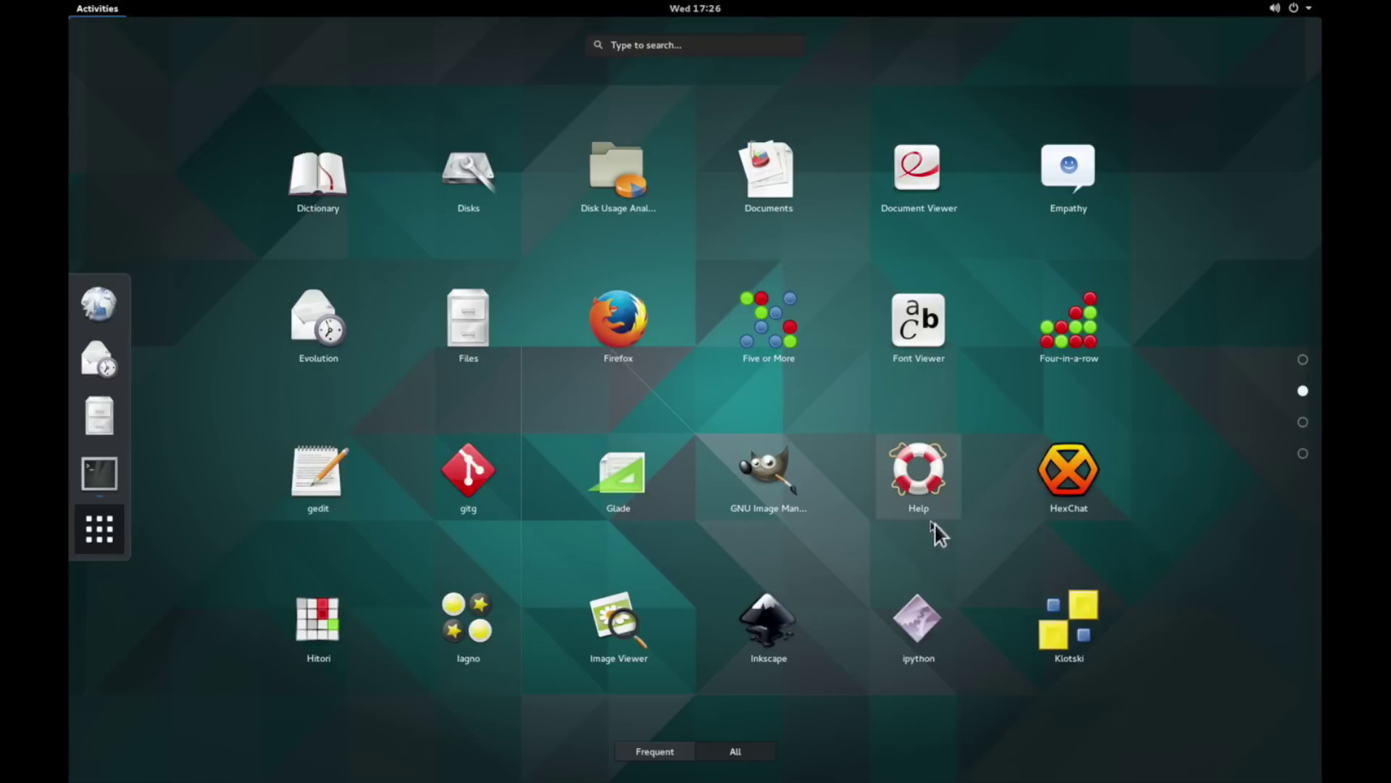
right_click(622, 319)
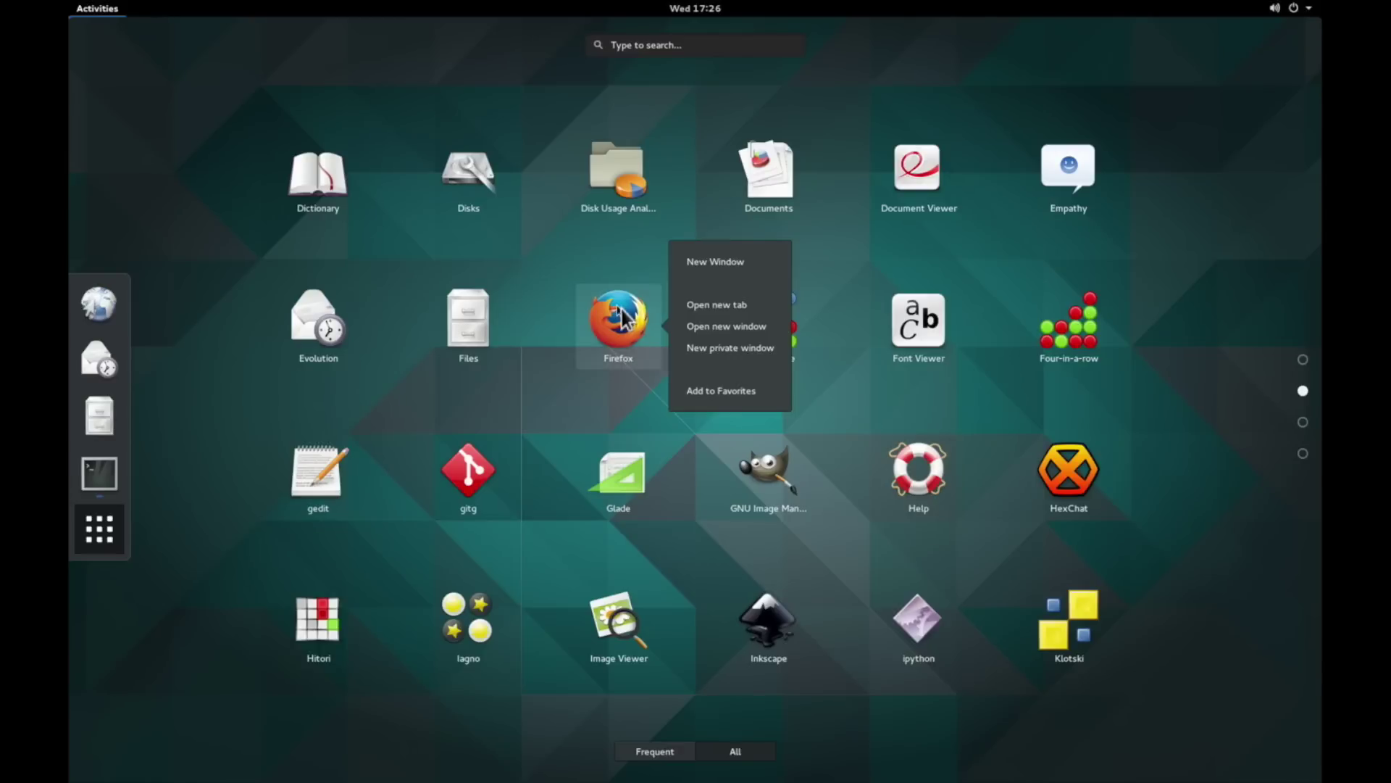
left_click(715, 392)
right_click(759, 481)
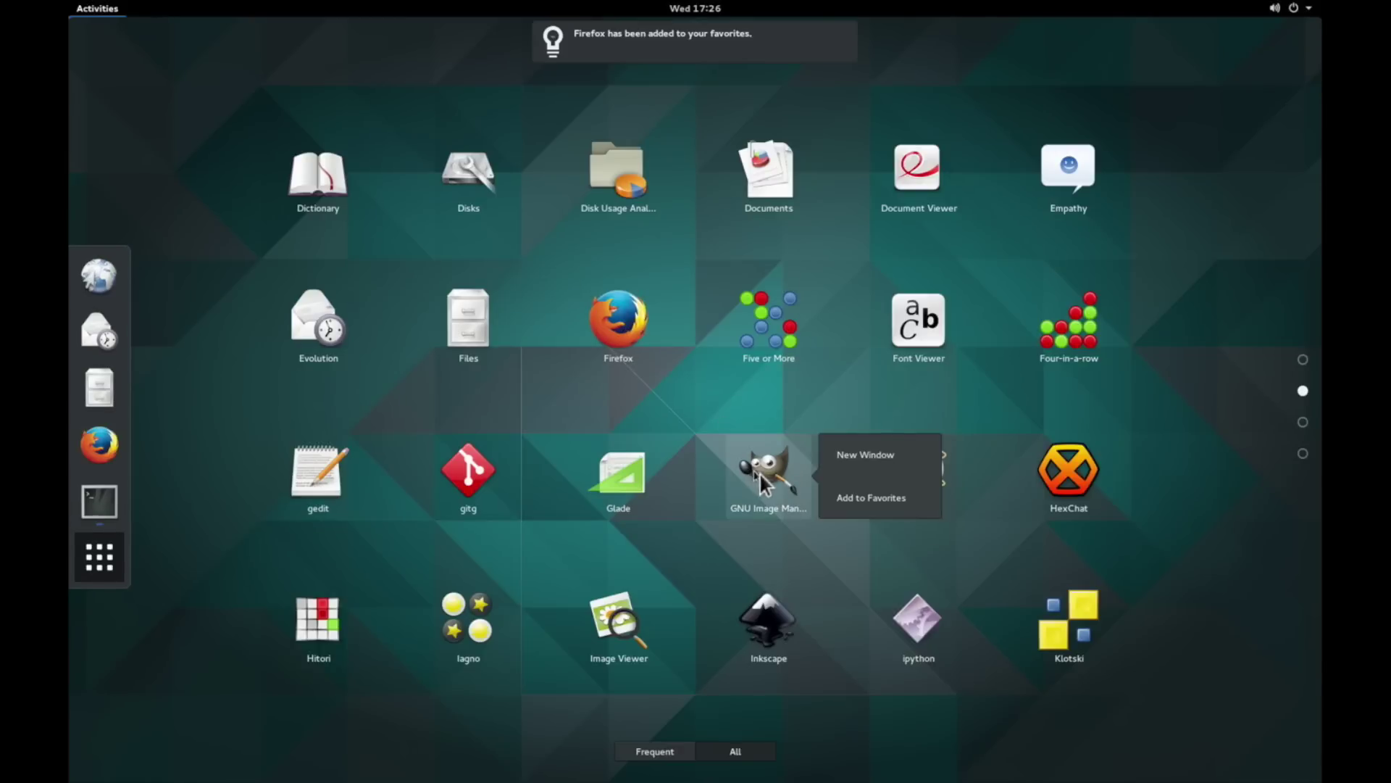
left_click(858, 498)
- Add HexChat, Inkscape and VLC media player to favorites, then return to the terminal
right_click(1079, 492)
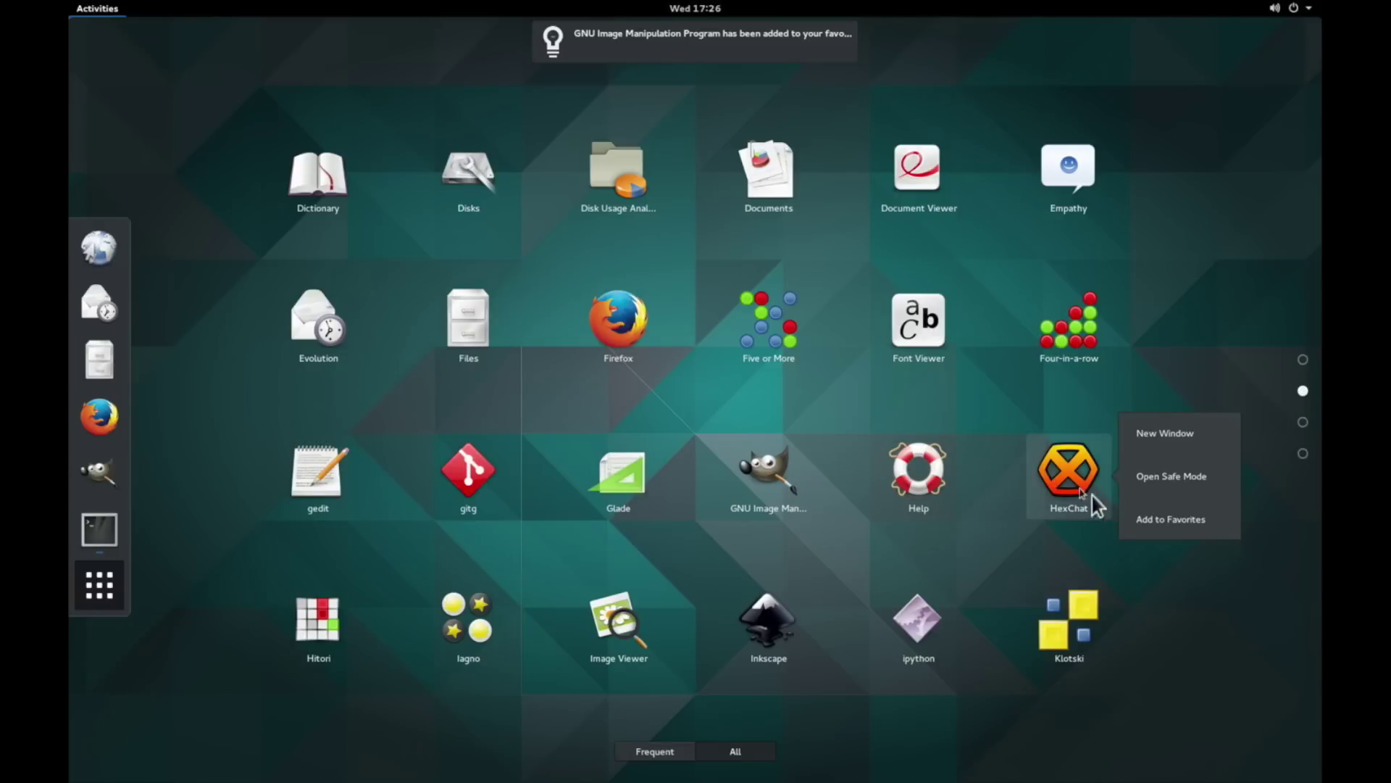
left_click(1155, 523)
right_click(785, 611)
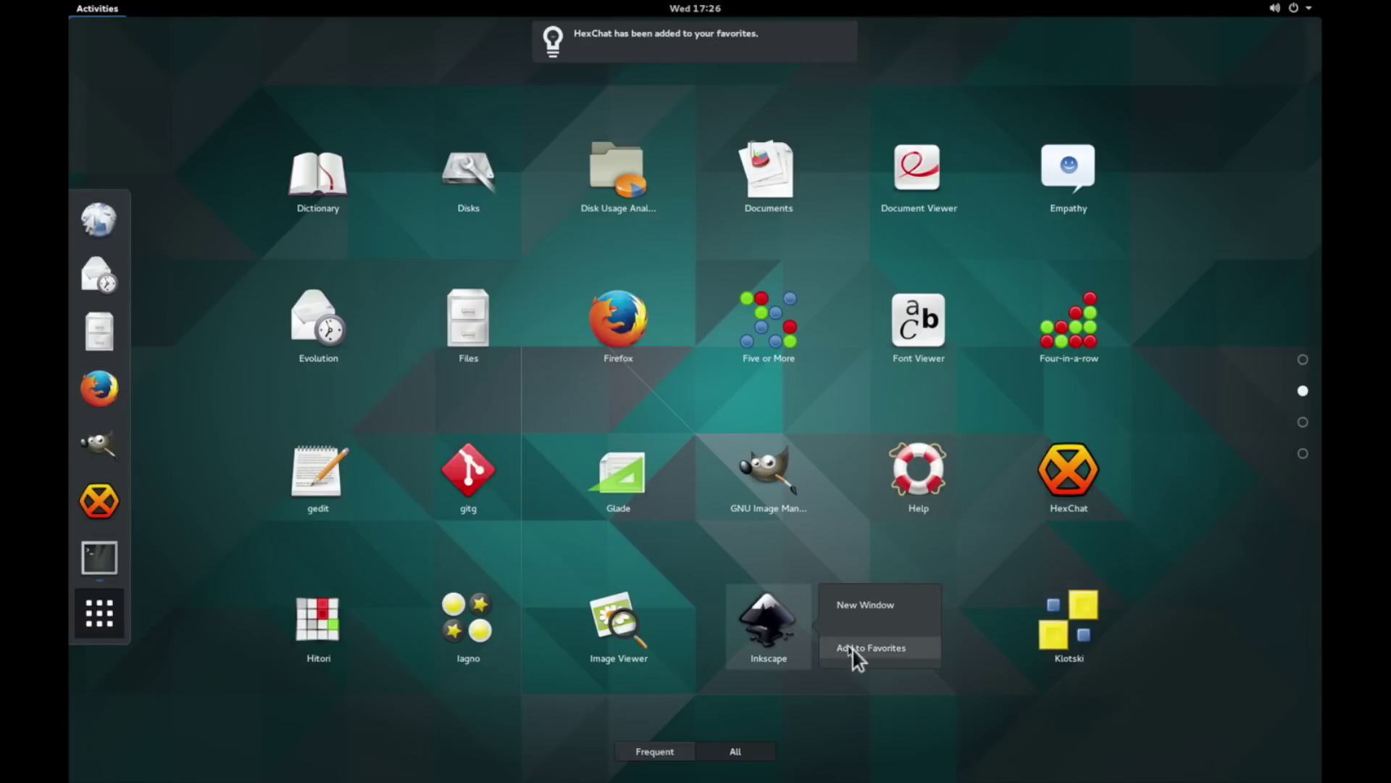
left_click(854, 649)
scroll(796, 569, "down", 1)
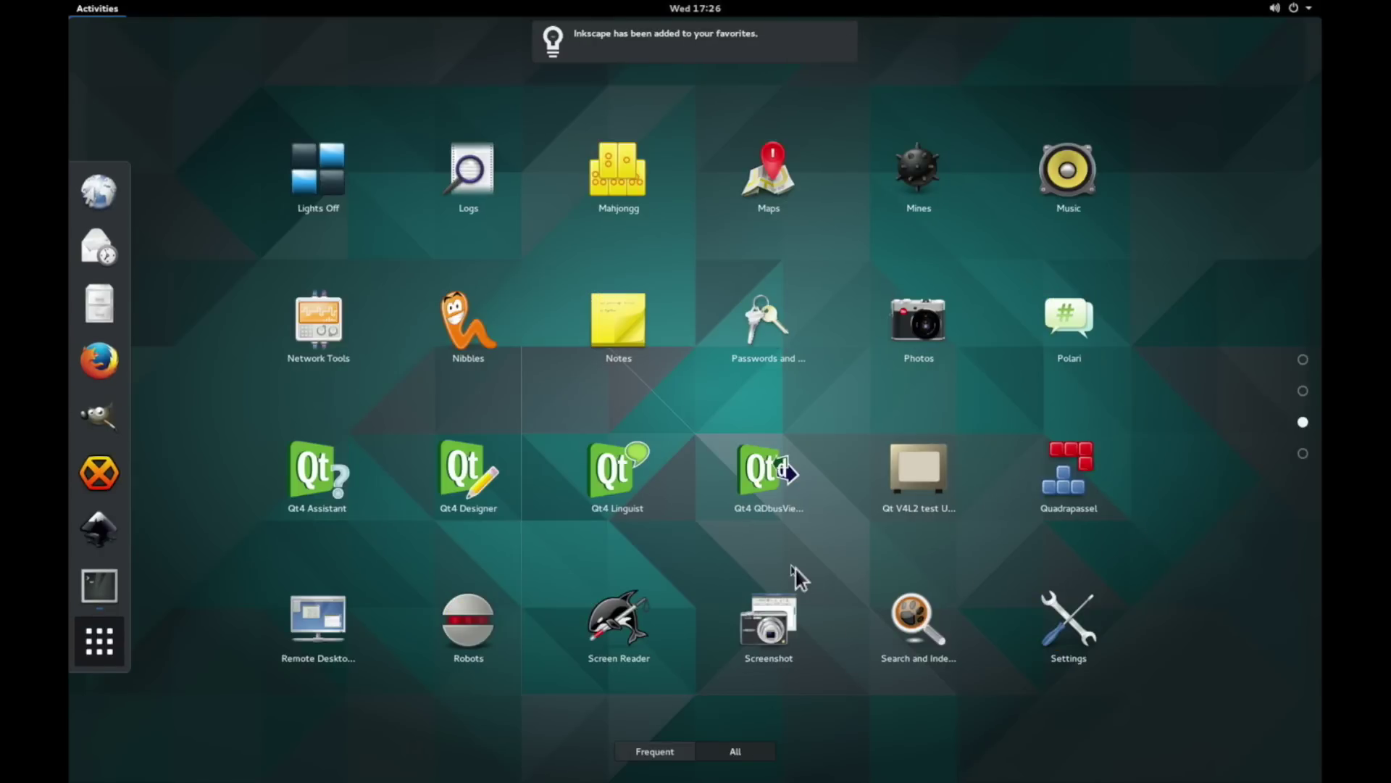
scroll(792, 569, "down", 1)
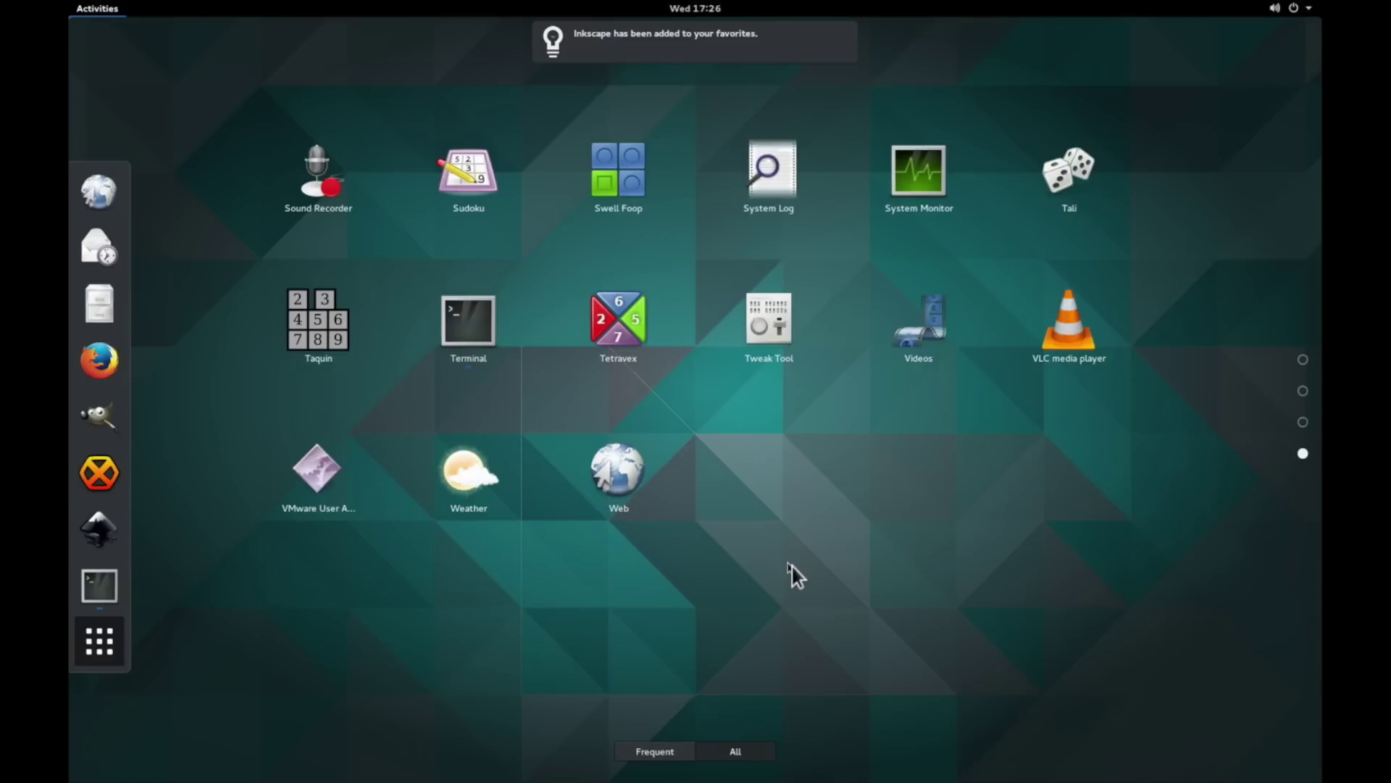
right_click(1065, 326)
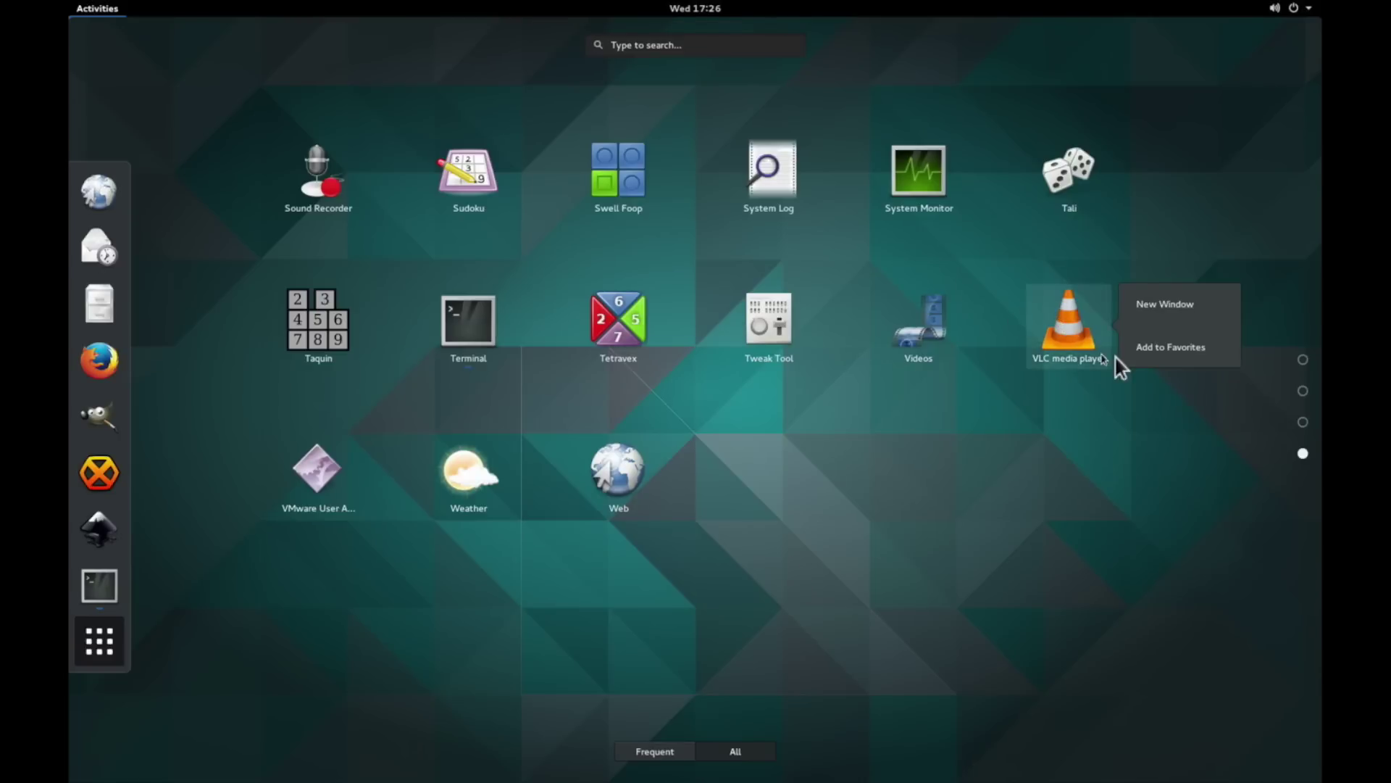
left_click(1157, 355)
scroll(819, 516, "up", 1)
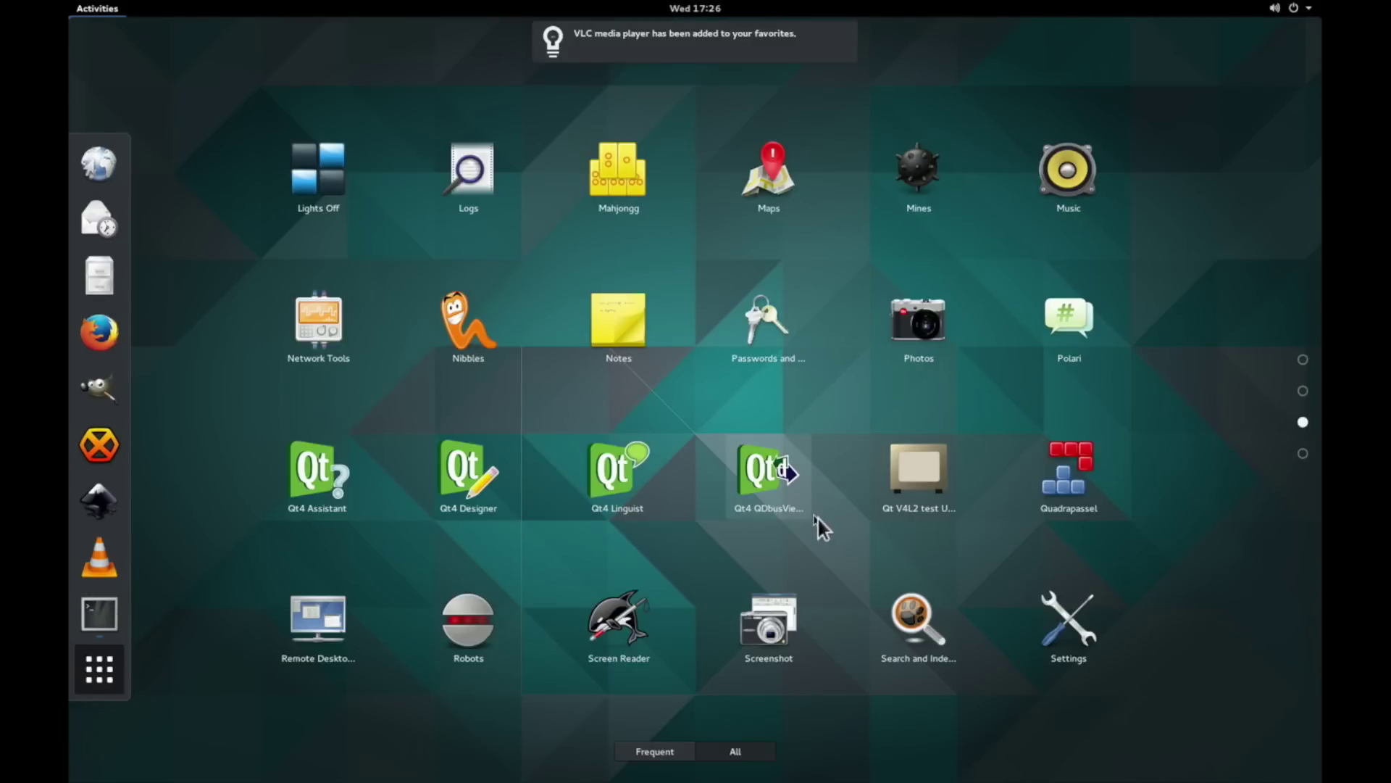
key("Escape")
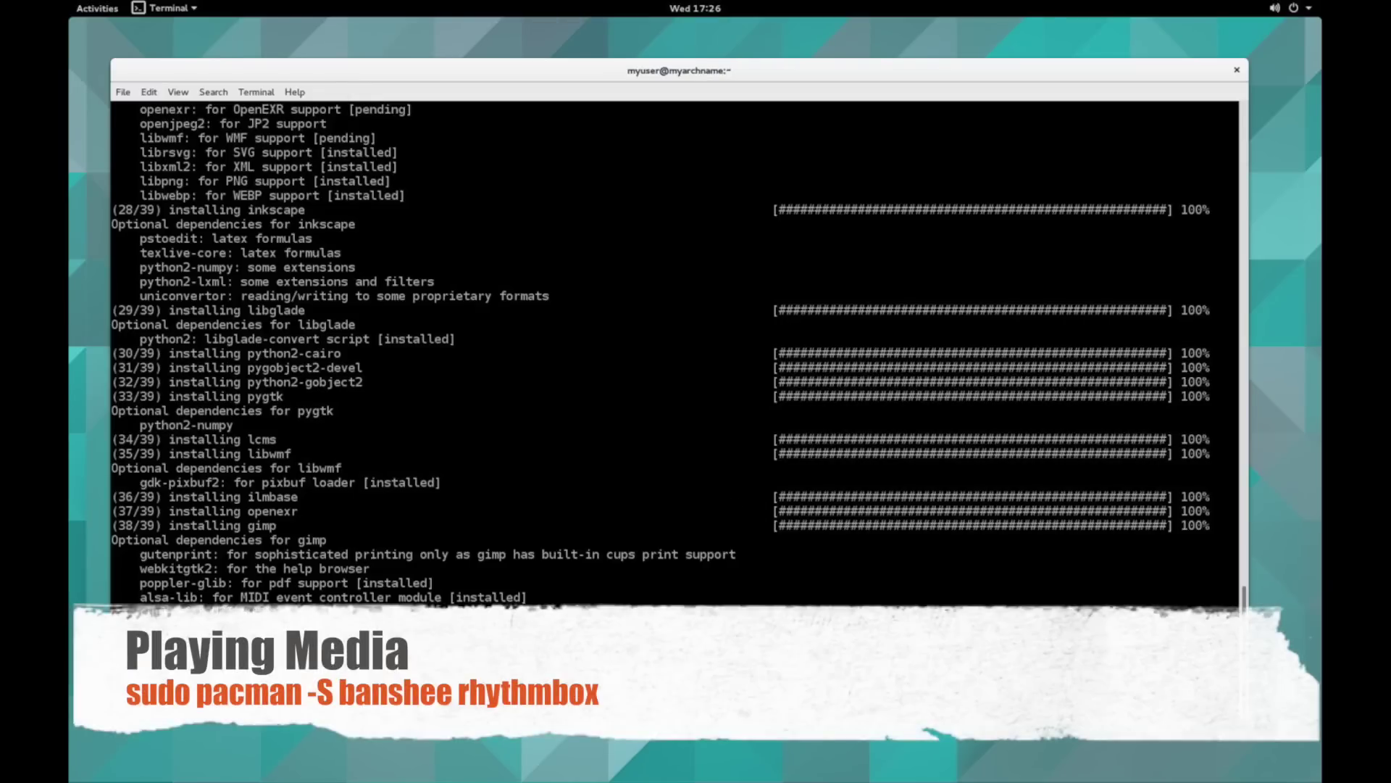
- Search pacman for banshee and rhythm packages
type("pacman -Ss banshee")
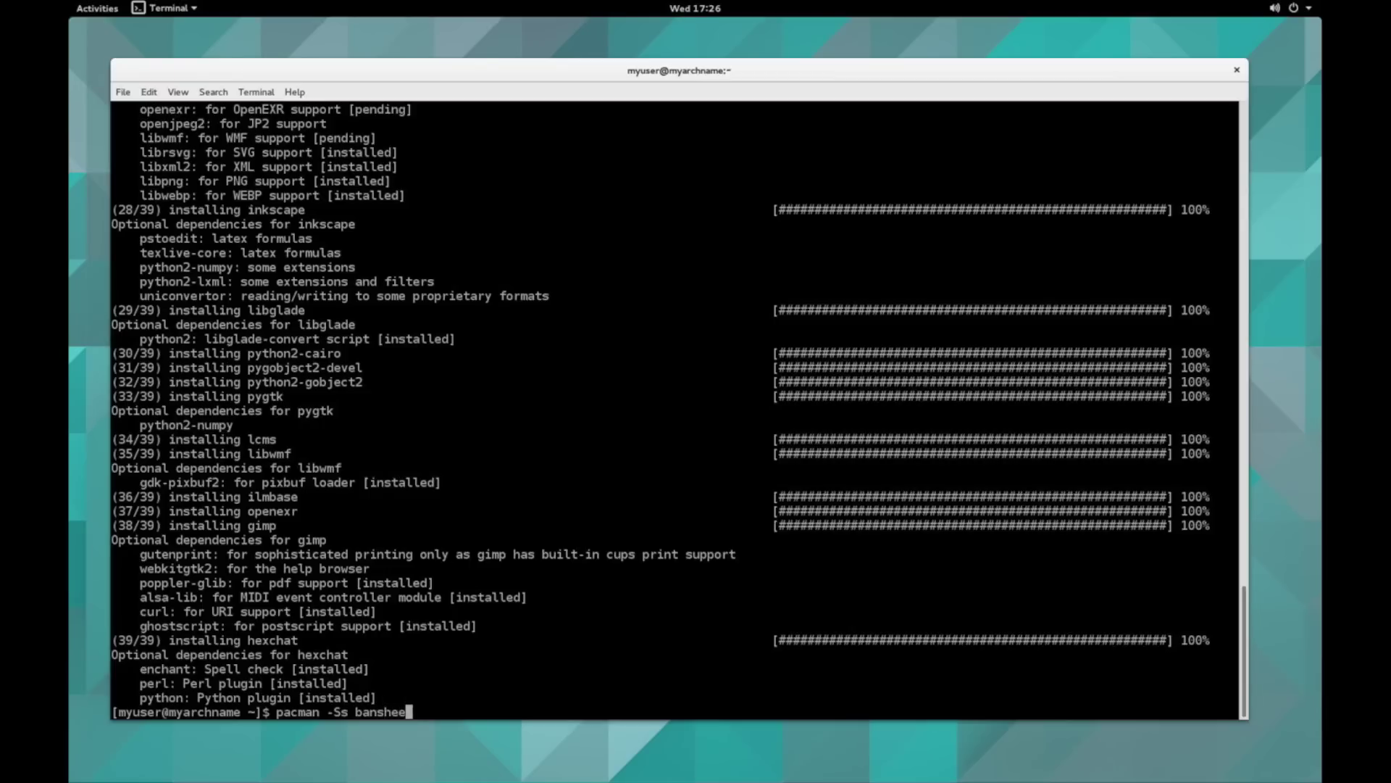
key("Return")
type("pac")
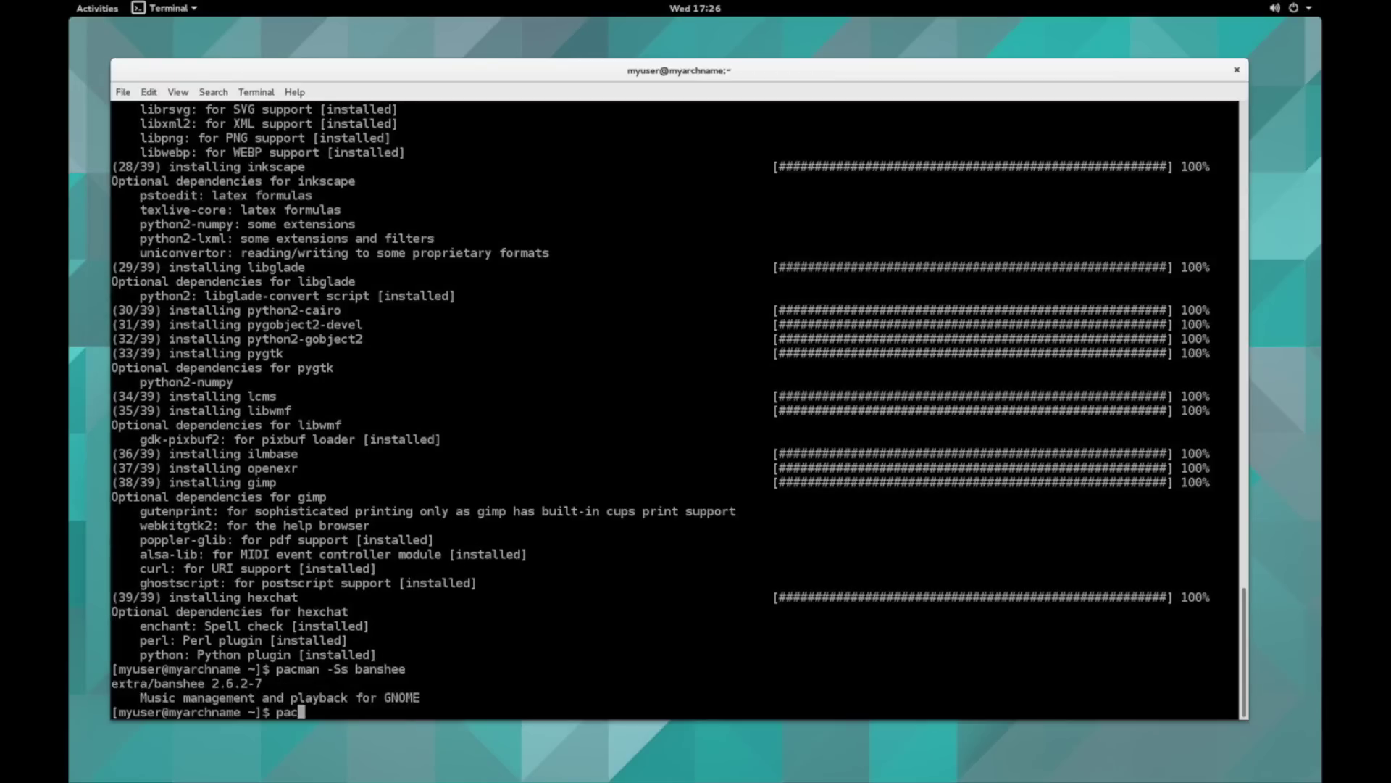
type("man -Ss rhythm")
key("Return")
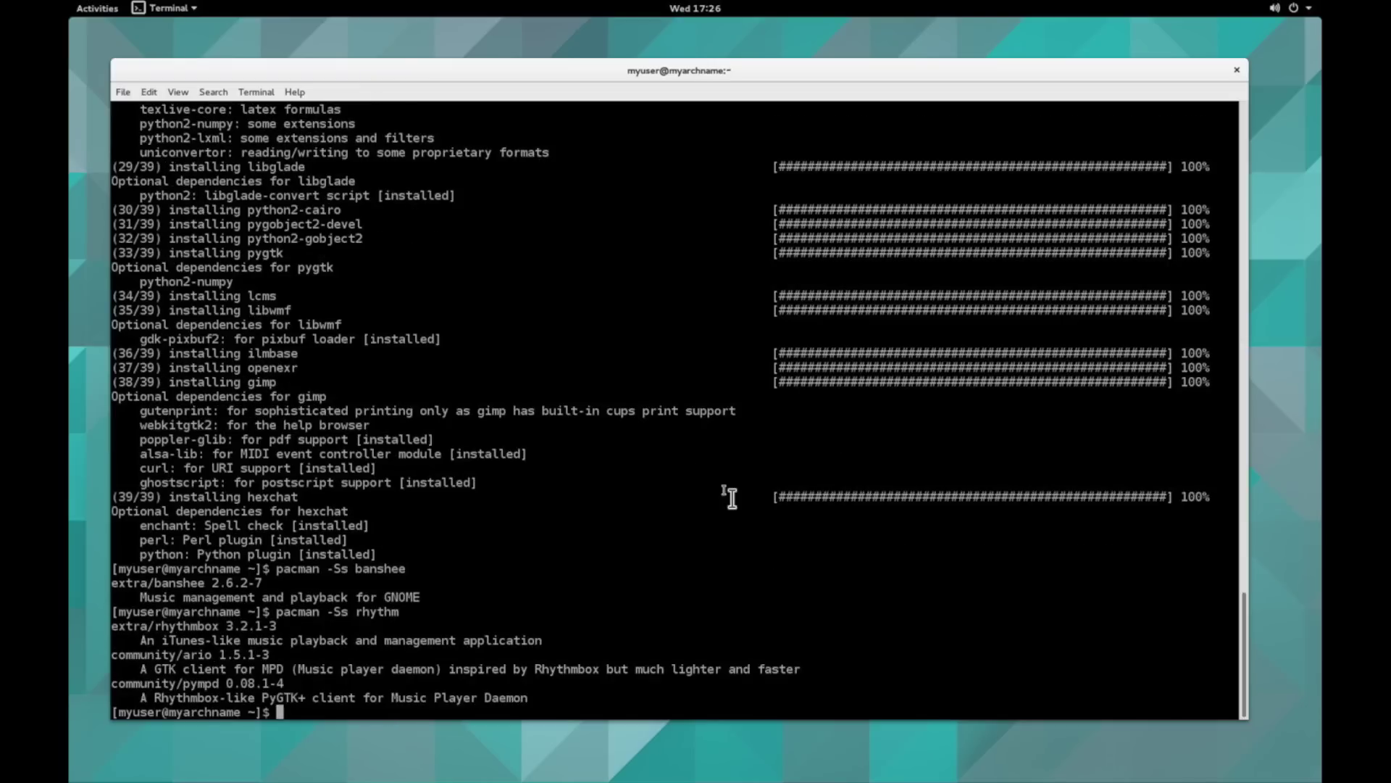
- Install rhythmbox and banshee with sudo pacman -S
type("sudo pacman -")
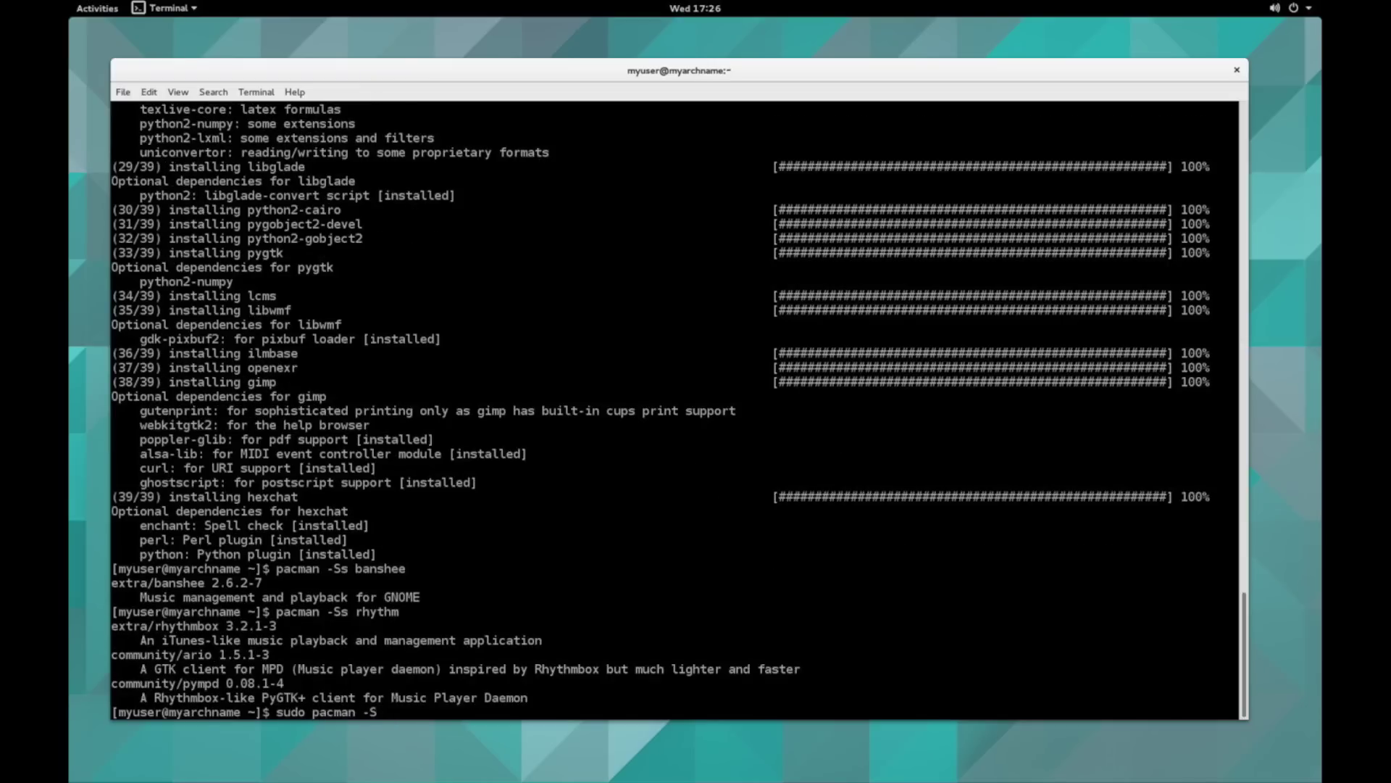
type("S rhythmbox banshee")
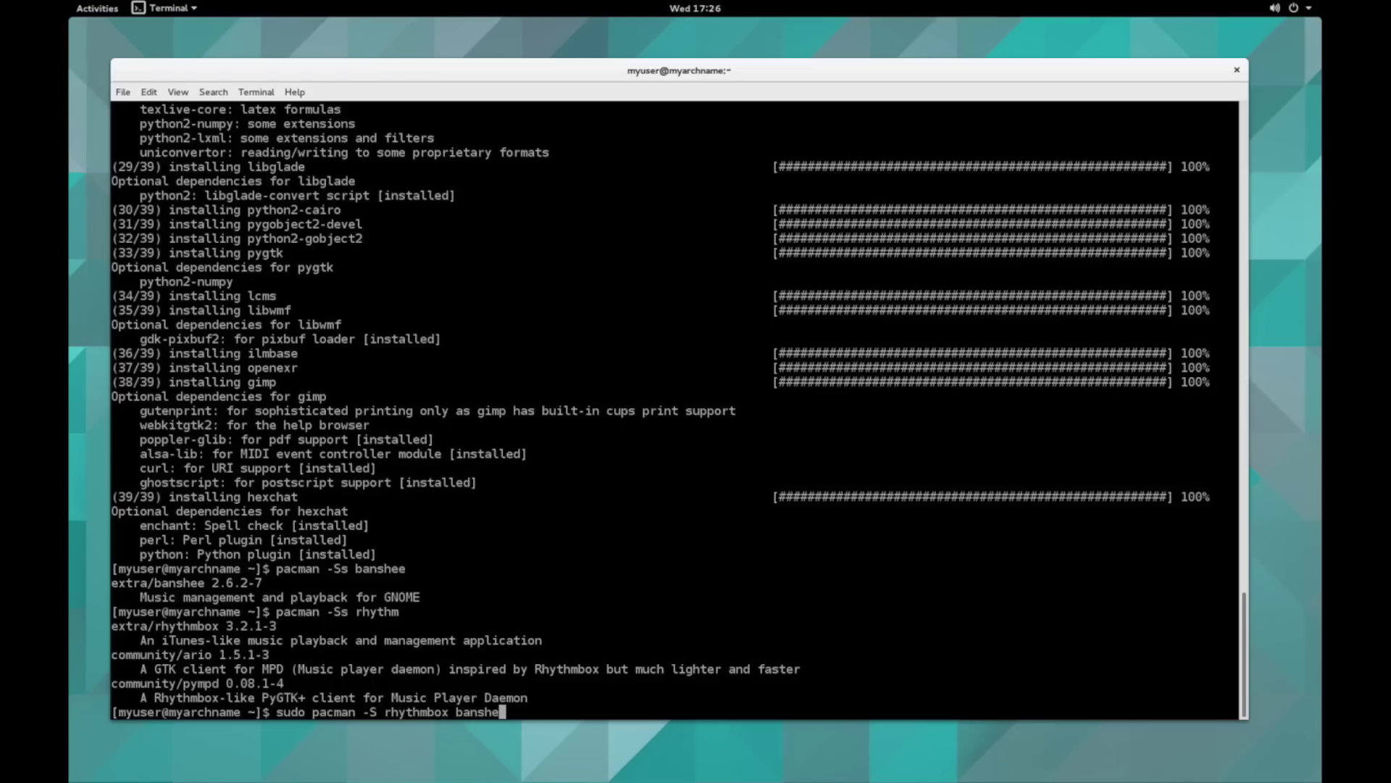
key("Return")
key("Return")
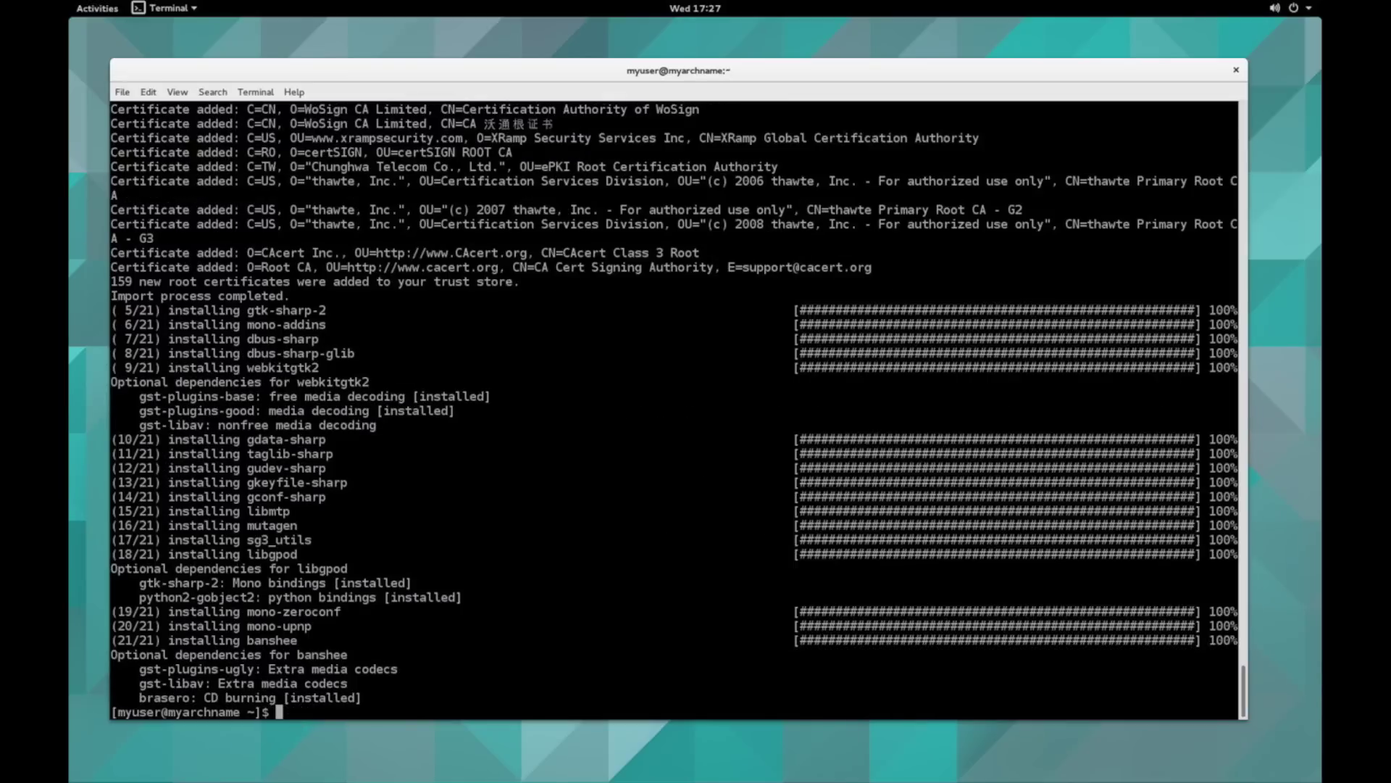
left_click(87, 7)
- Show the applications grid with Super+A, page through it, and launch Banshee Media Player
left_click(102, 10)
key("super+a")
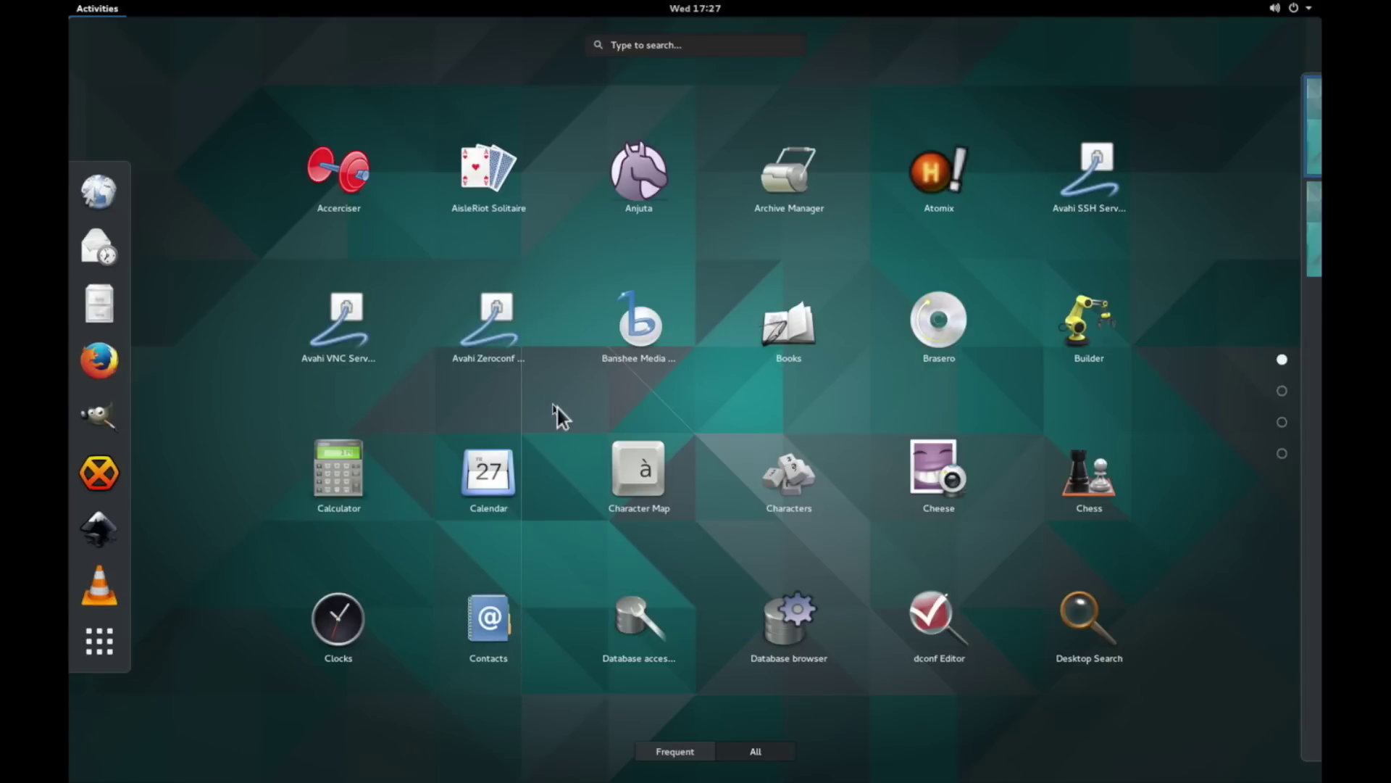
scroll(559, 407, "down", 2)
scroll(564, 406, "down", 1)
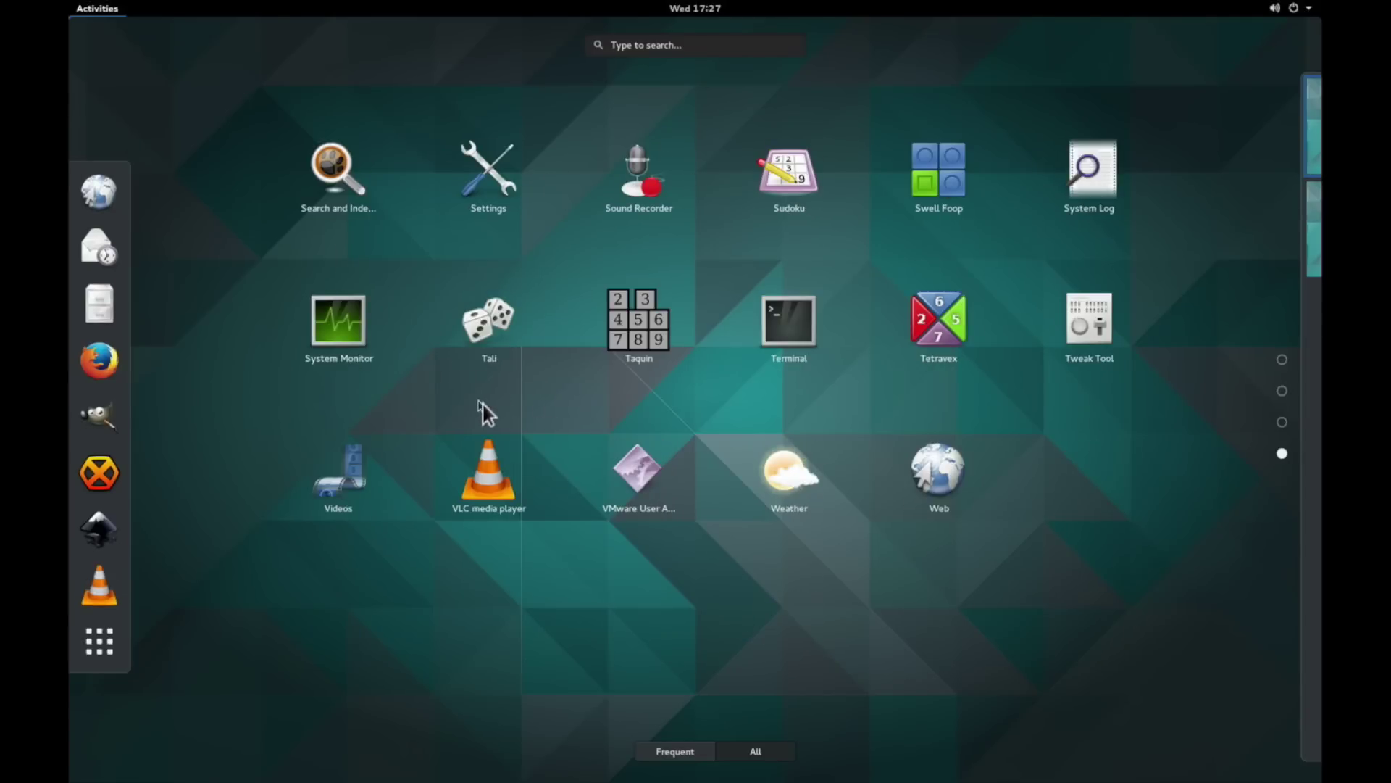
scroll(493, 395, "up", 1)
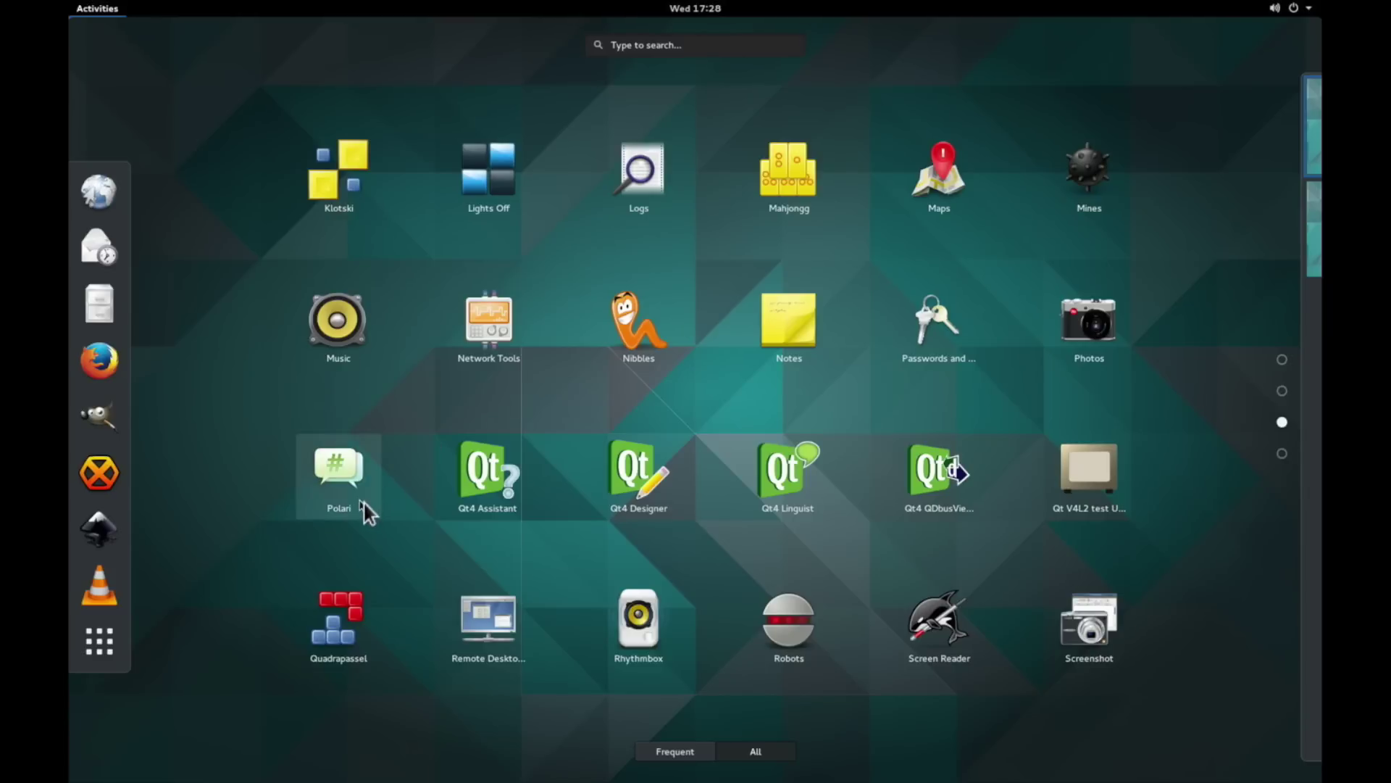
scroll(364, 503, "up", 2)
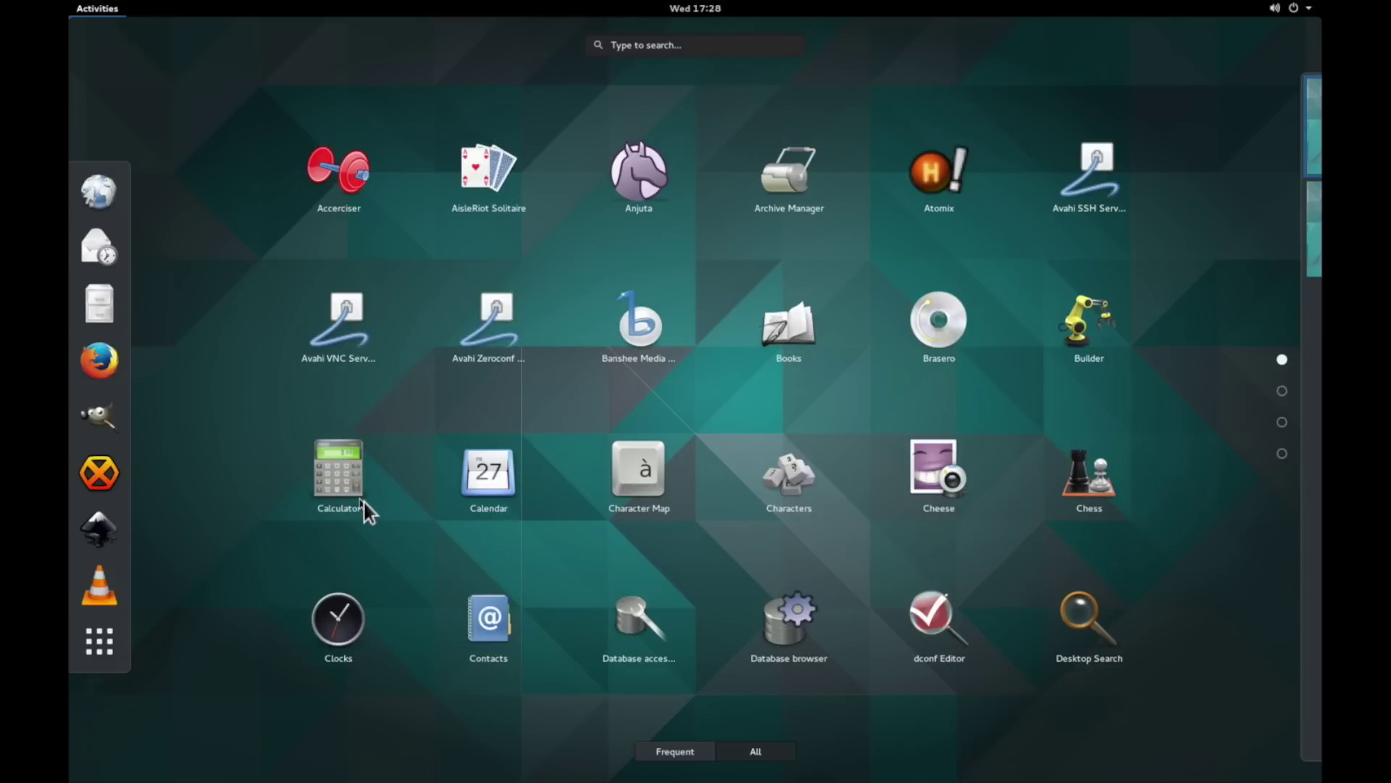
left_click(648, 330)
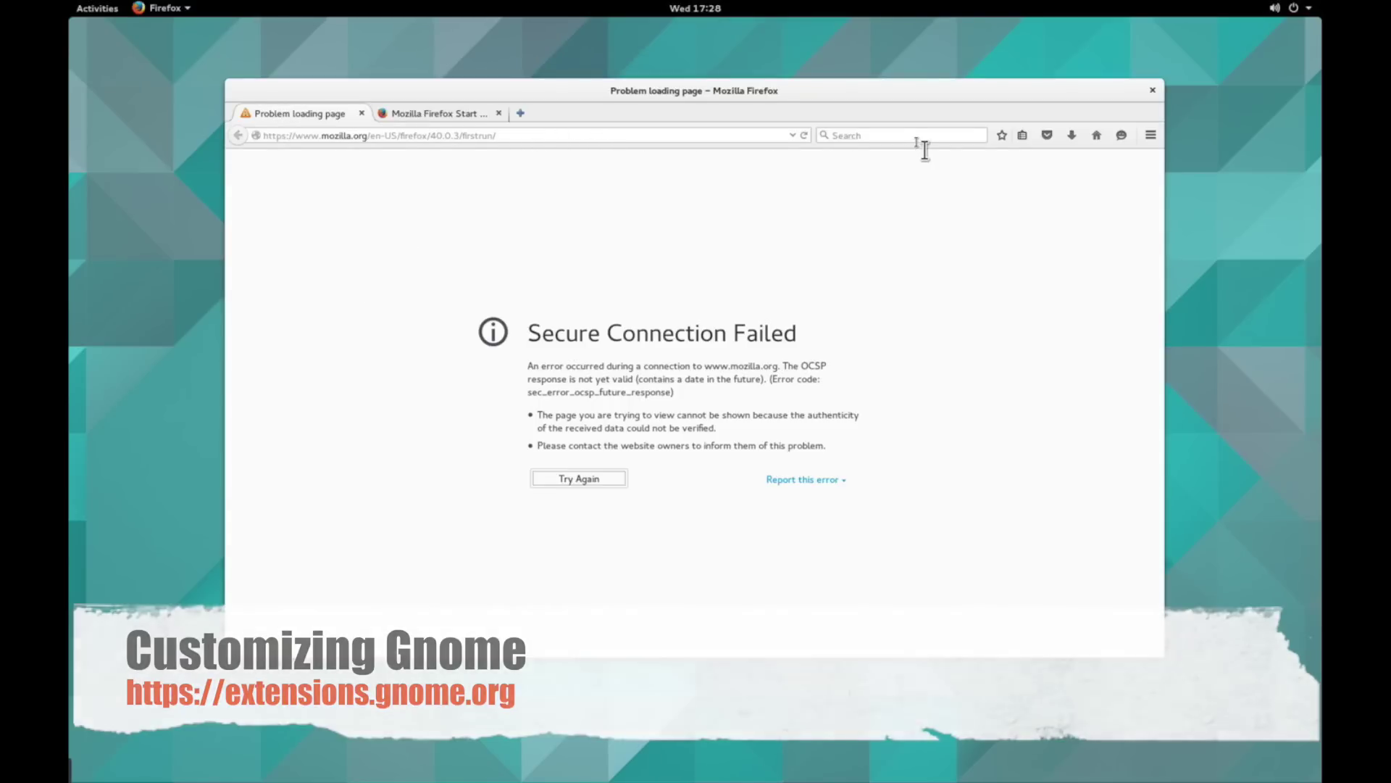
- Google 'gnome extensions', open extensions.gnome.org, and allow its Gnome Shell Integration plugin
left_click(918, 138)
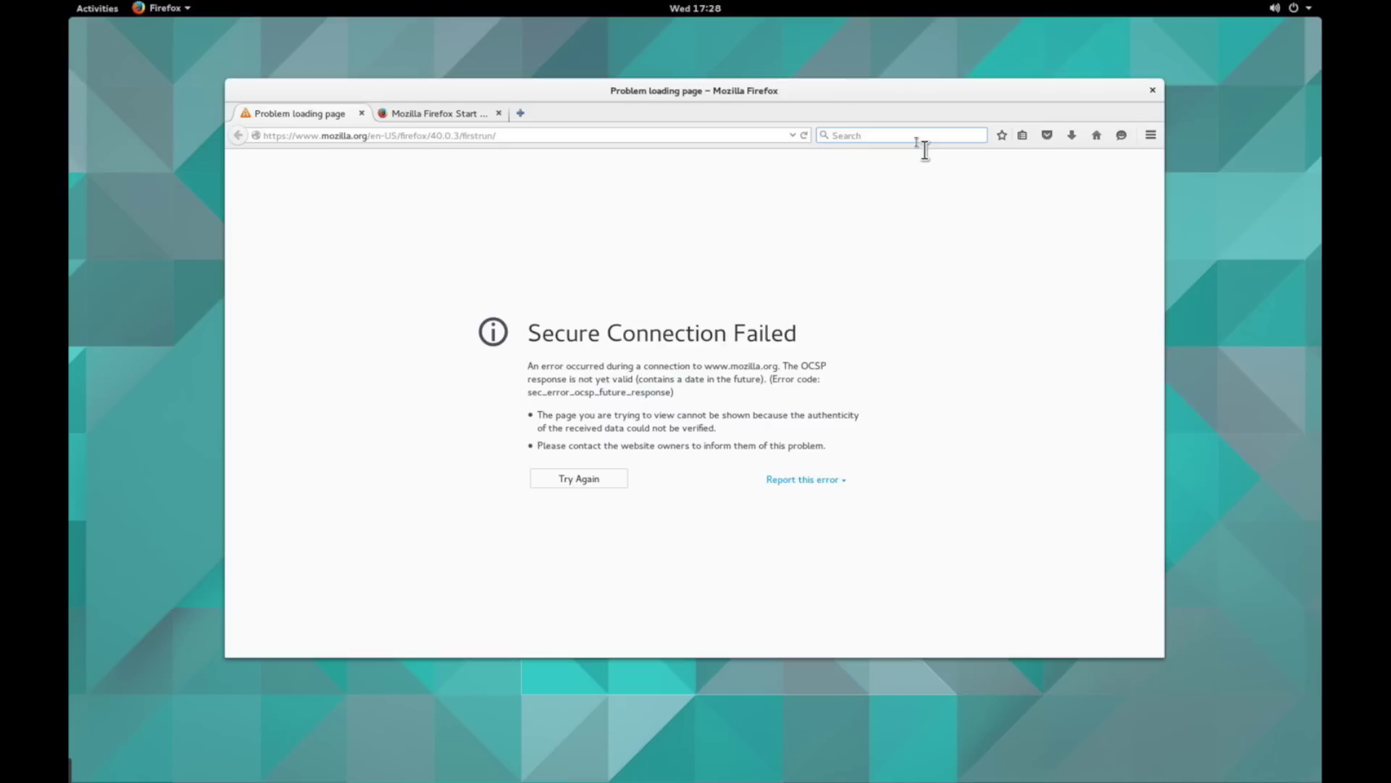
type("gnome exte")
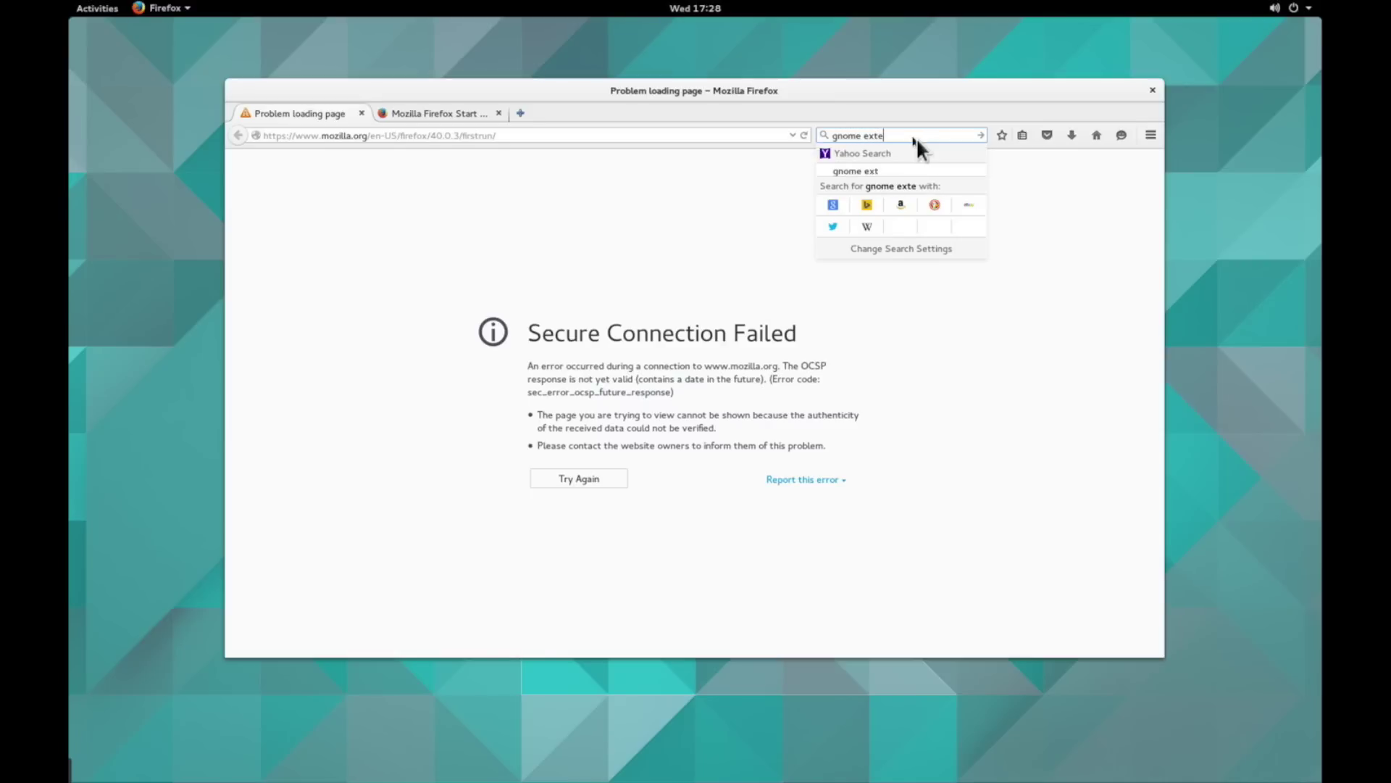
type("nsions")
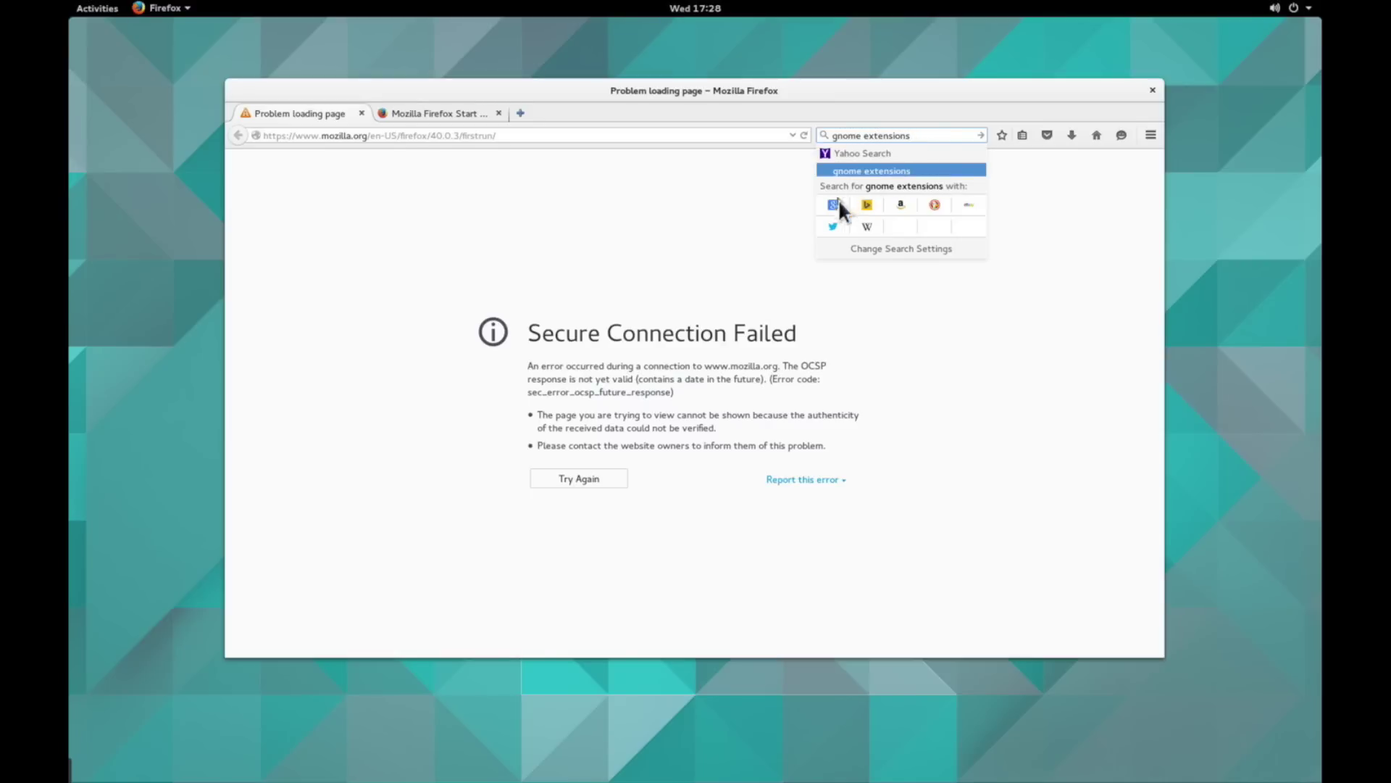
left_click(838, 200)
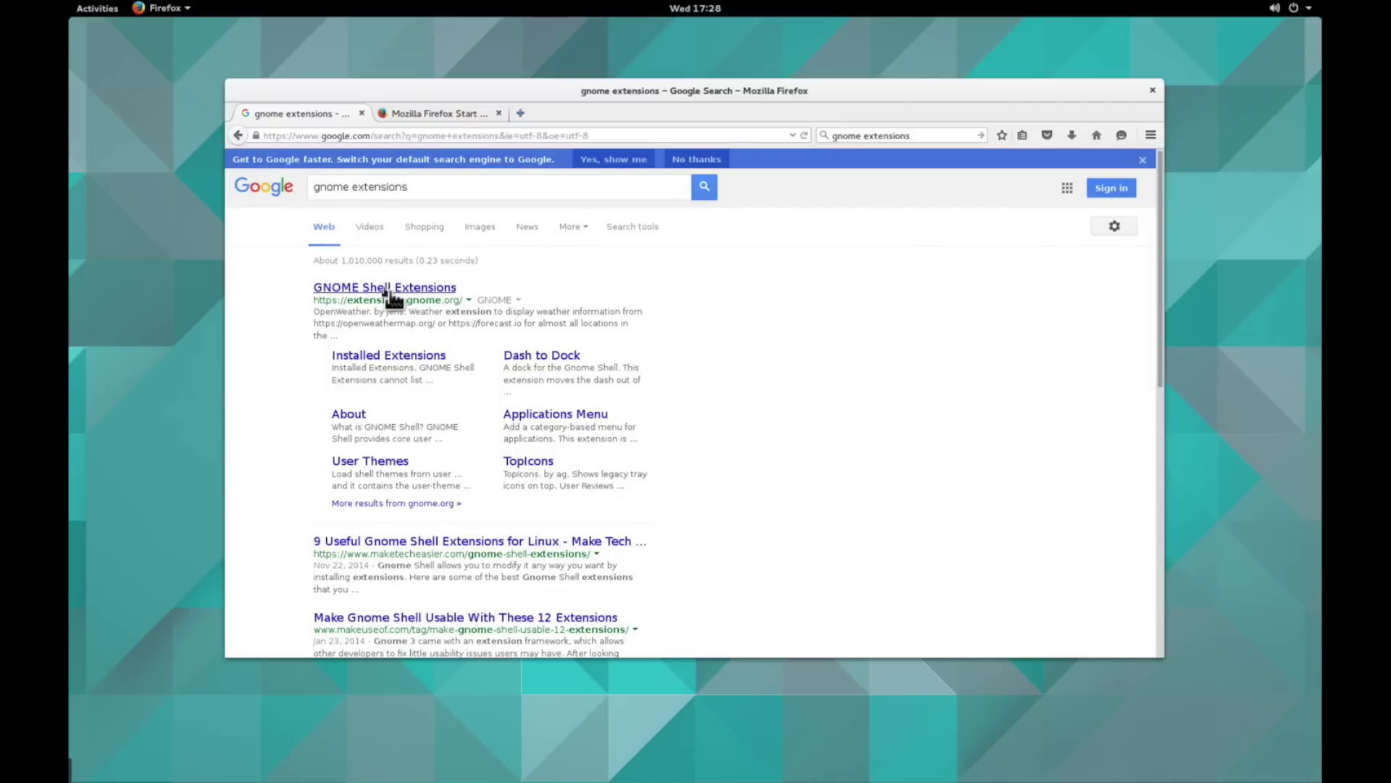
left_click(392, 294)
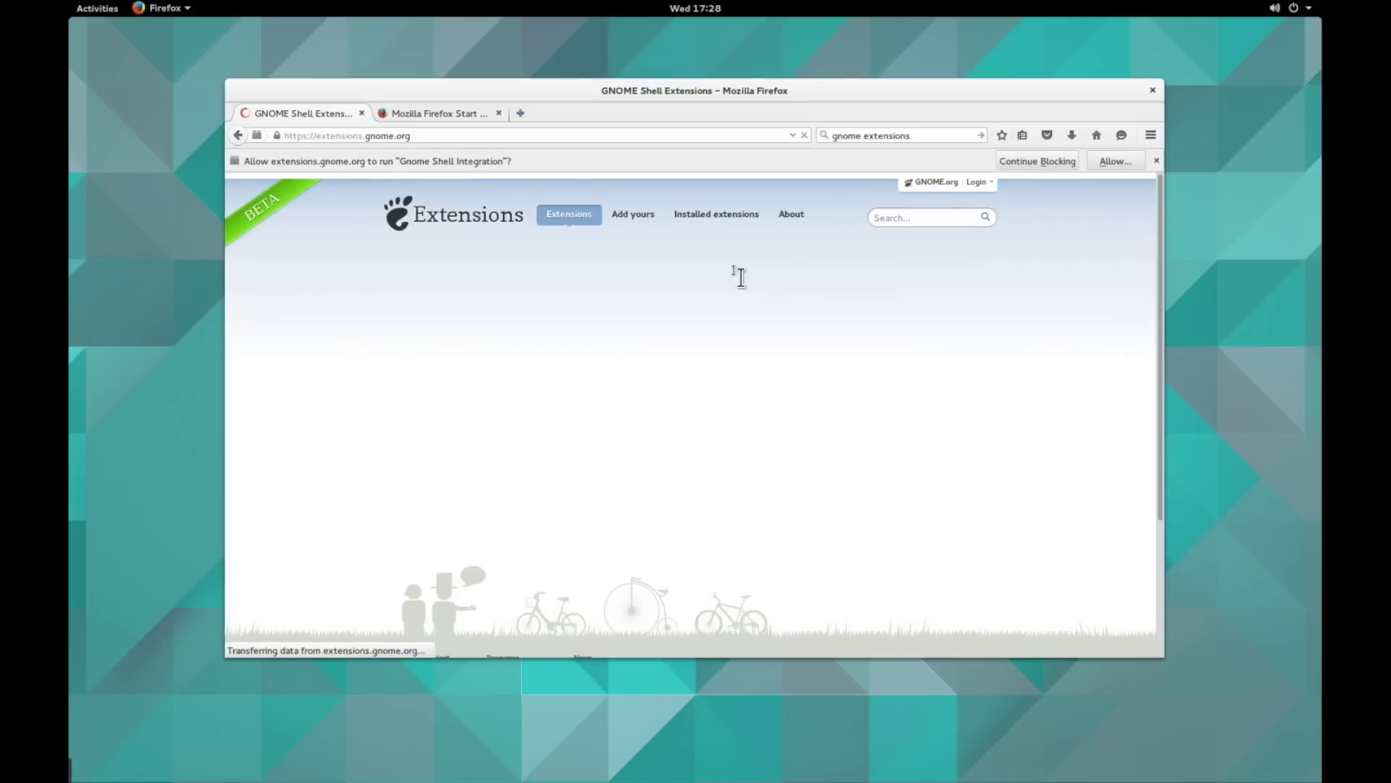
left_click(1116, 161)
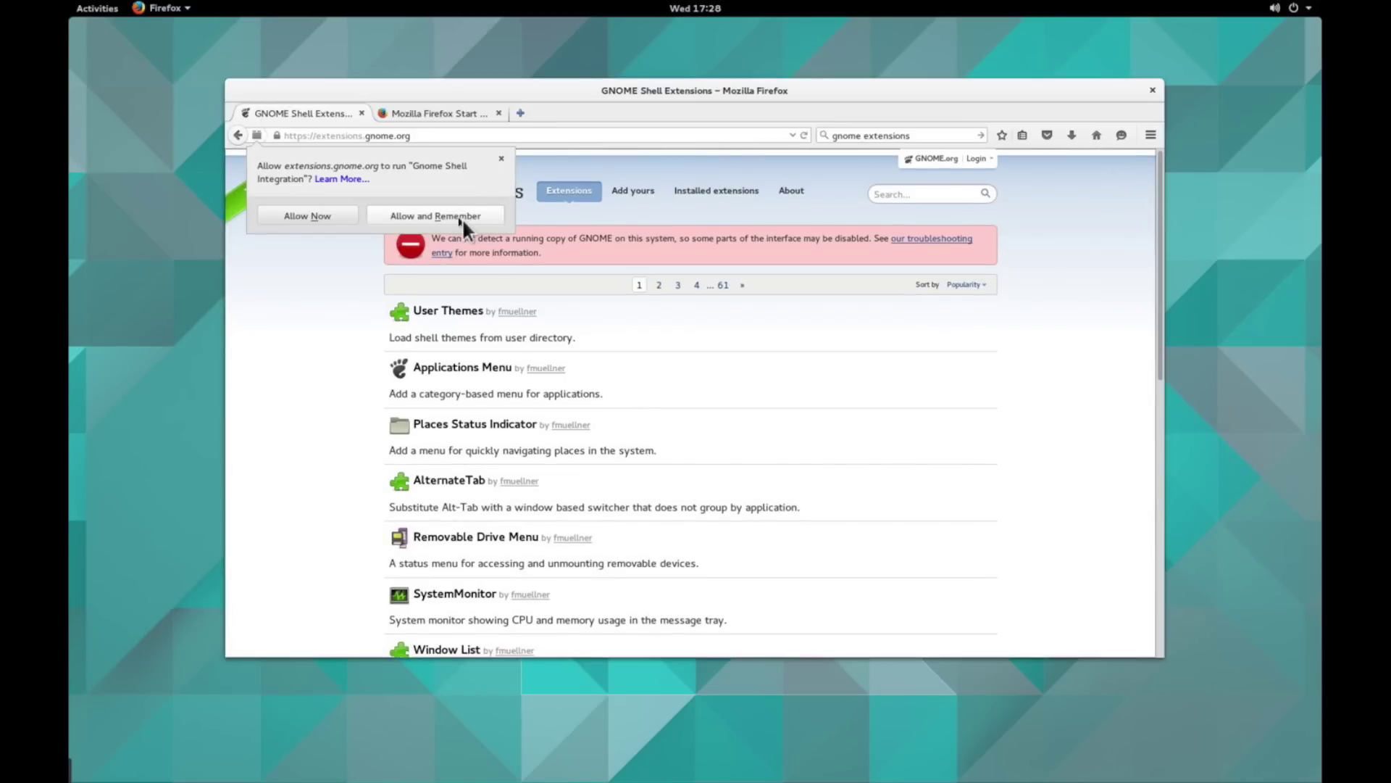
- Always allow the integration plugin, reload, and turn on the Applications Menu extension
left_click(462, 217)
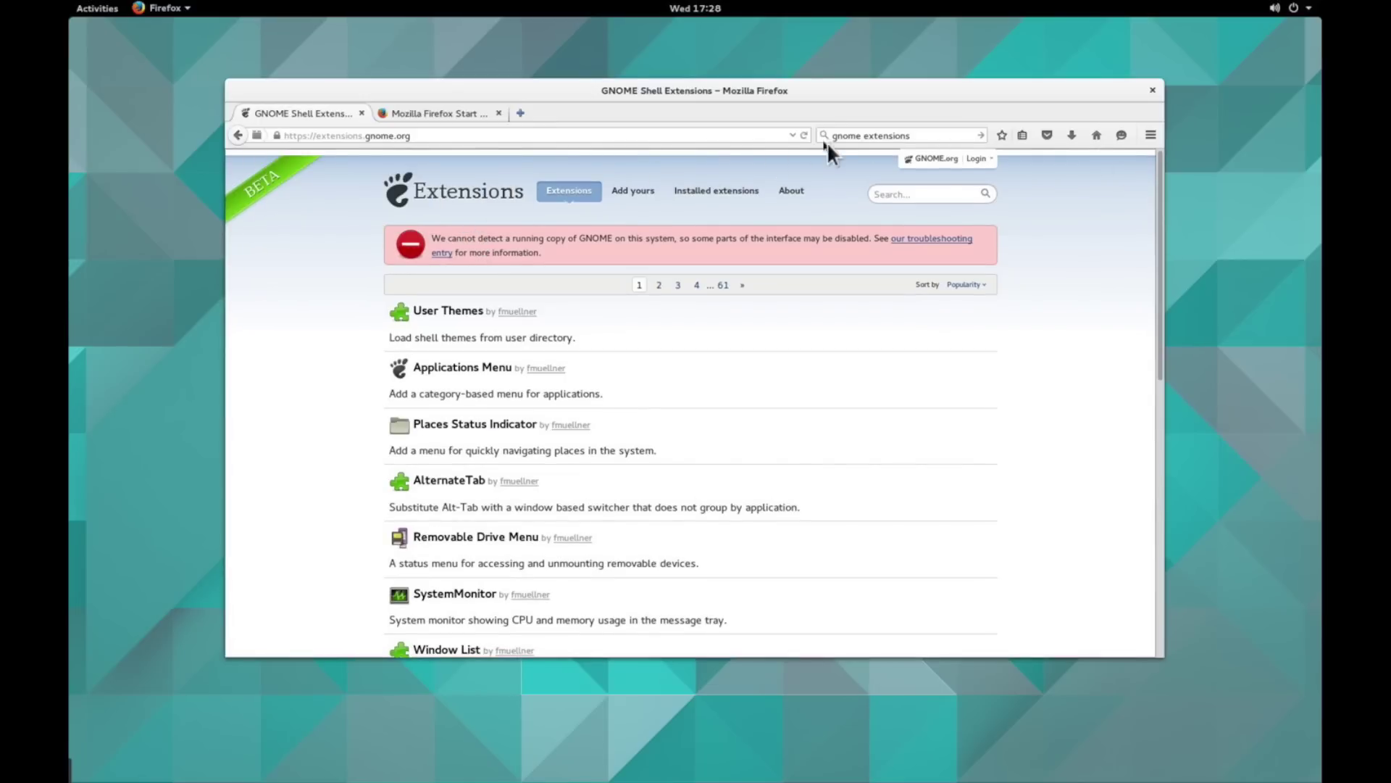
left_click(806, 134)
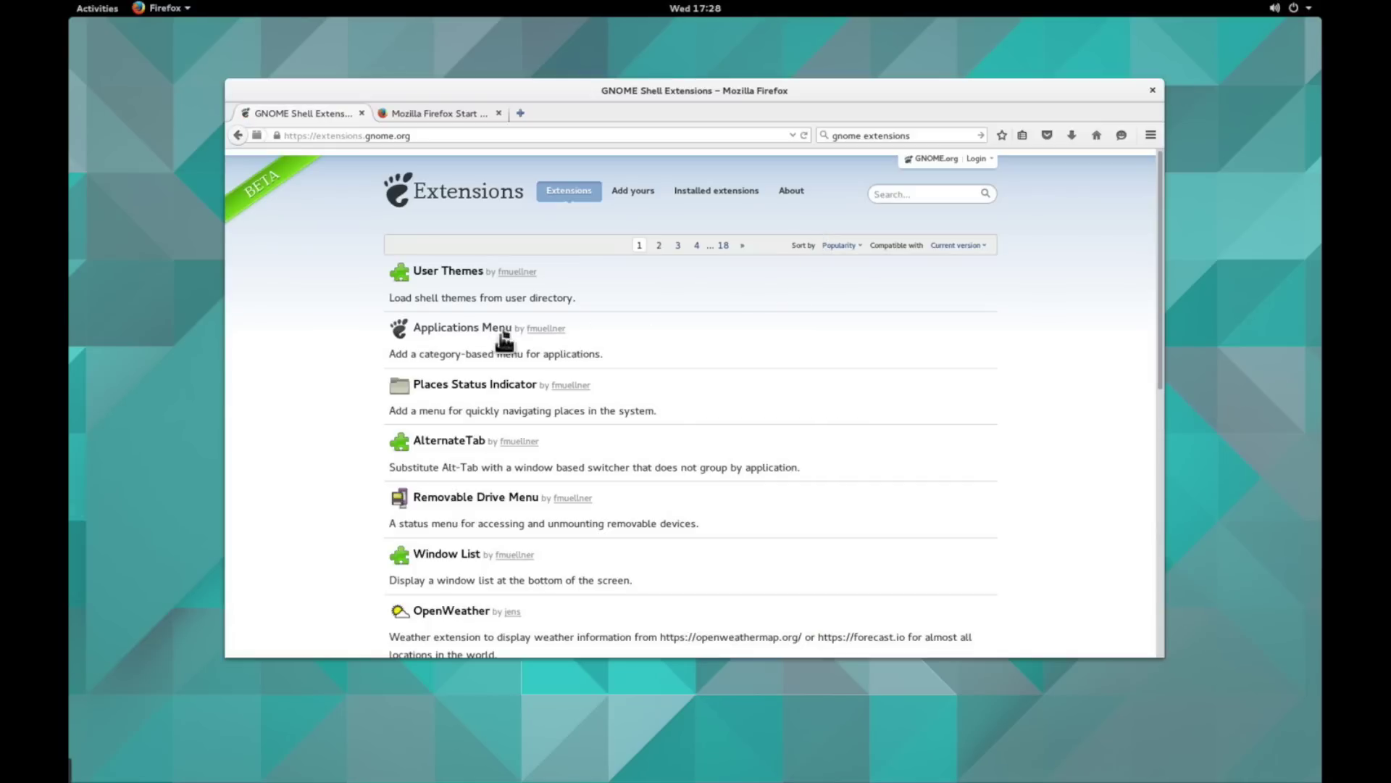
left_click(471, 335)
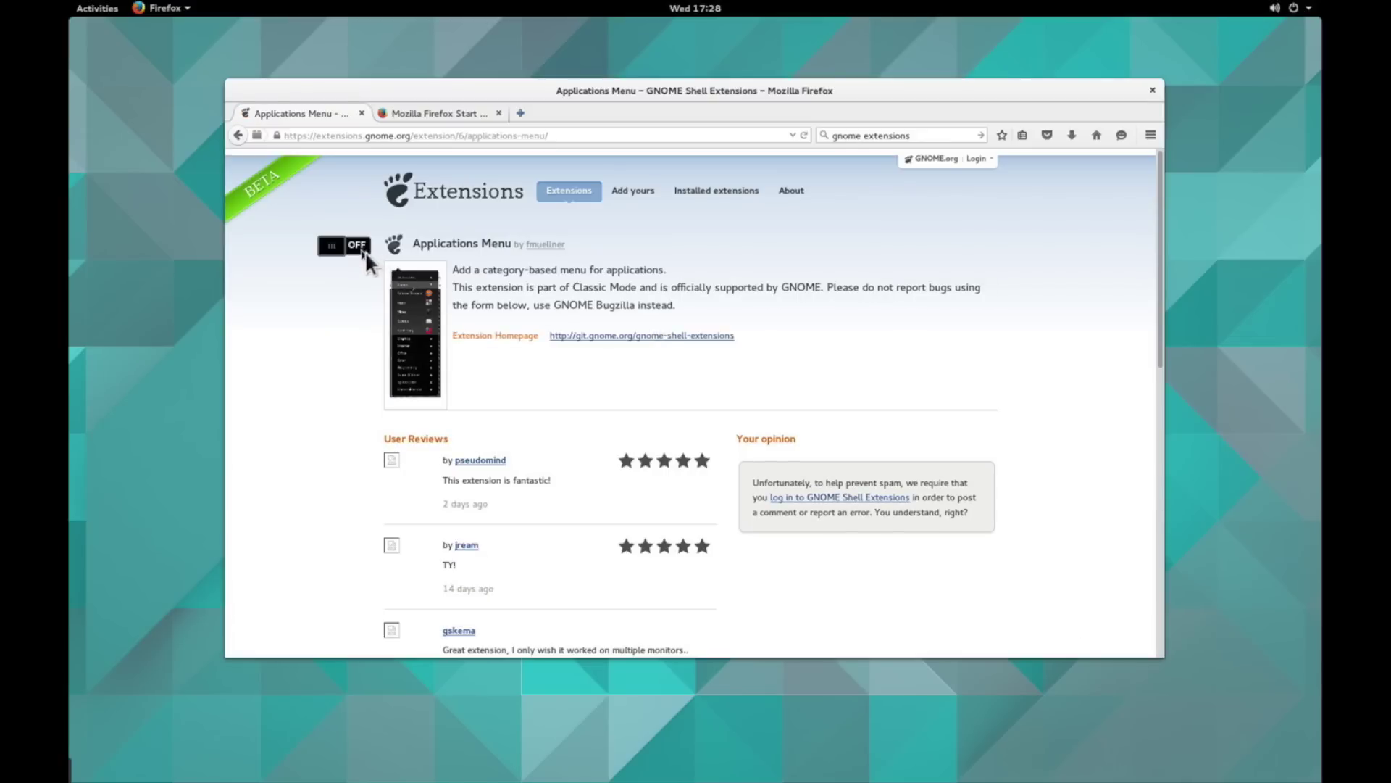
left_click(364, 250)
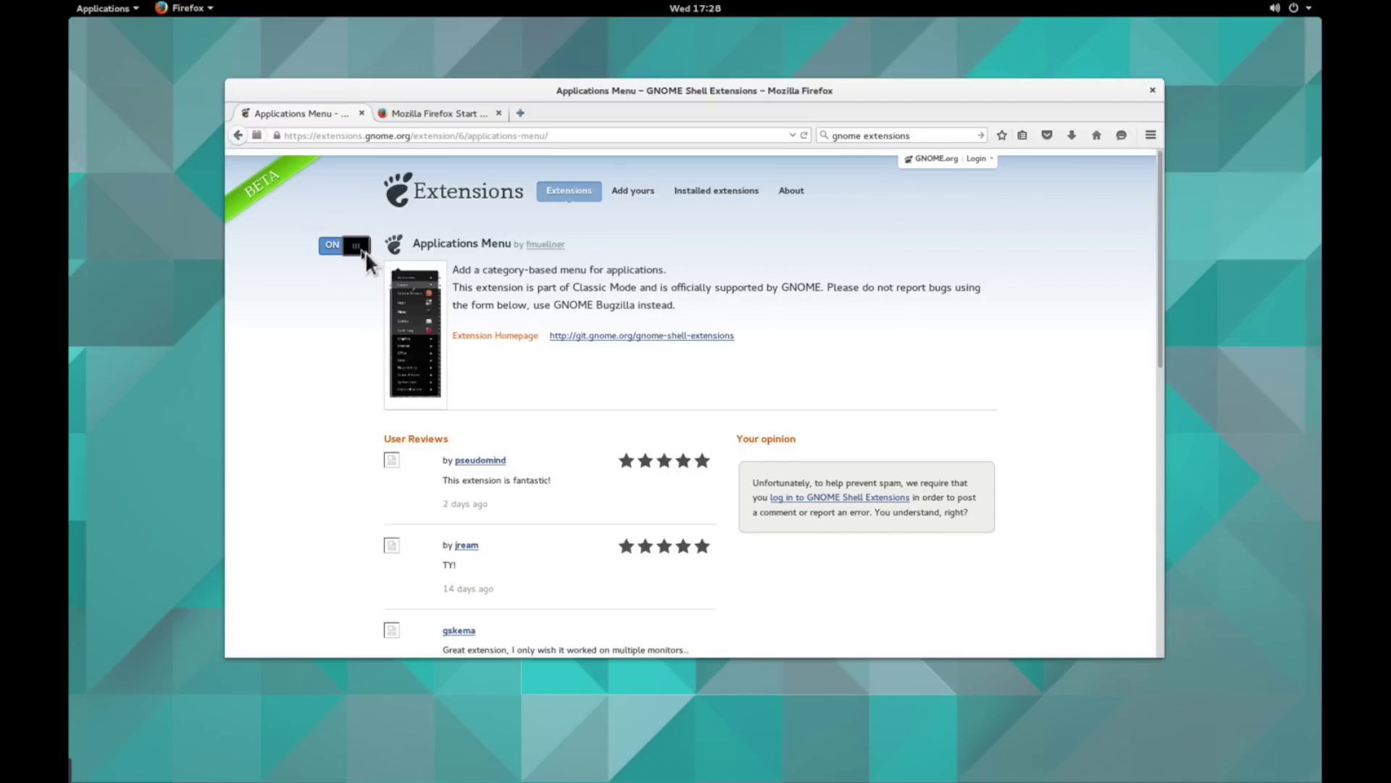
- Test the top-bar Applications menu, toggle the extension off and on, and browse its categories
left_click(133, 13)
left_click(132, 13)
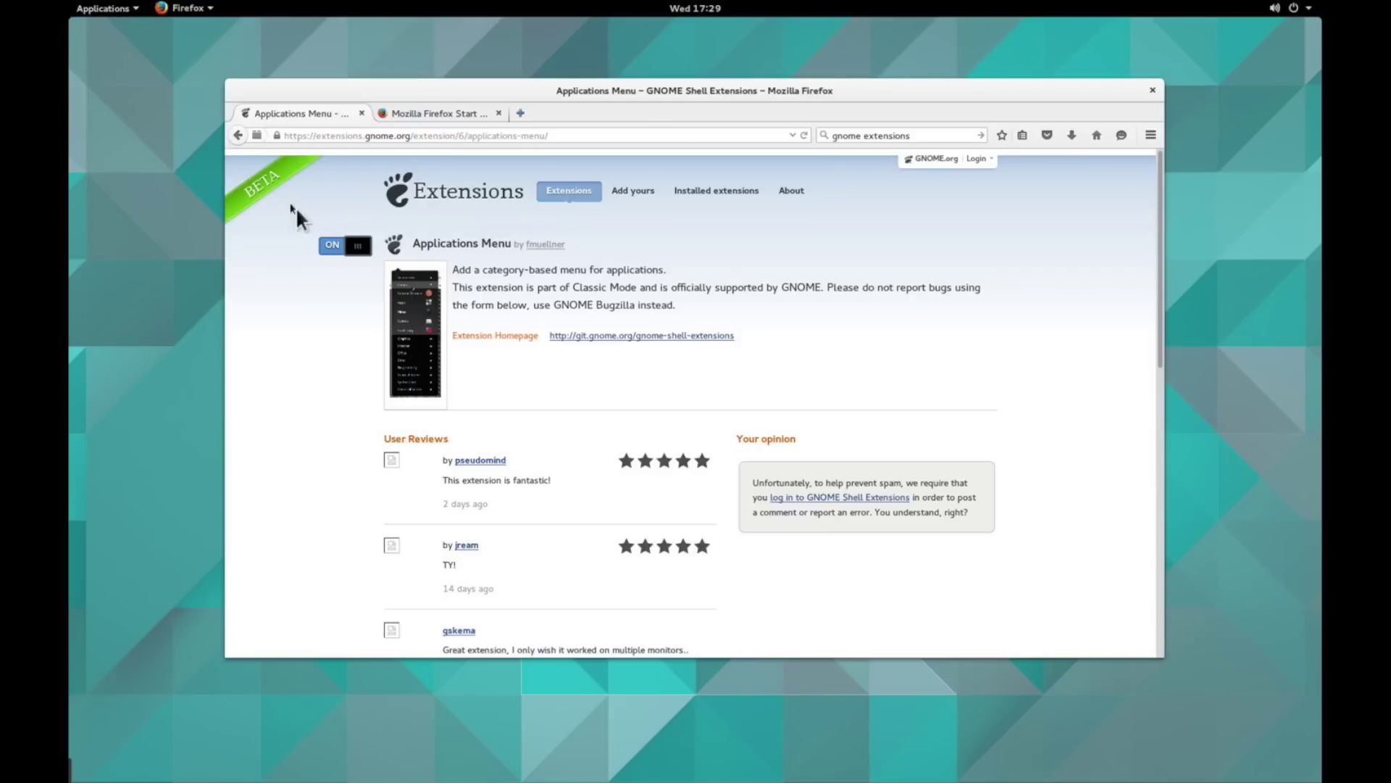
left_click(342, 249)
left_click(118, 13)
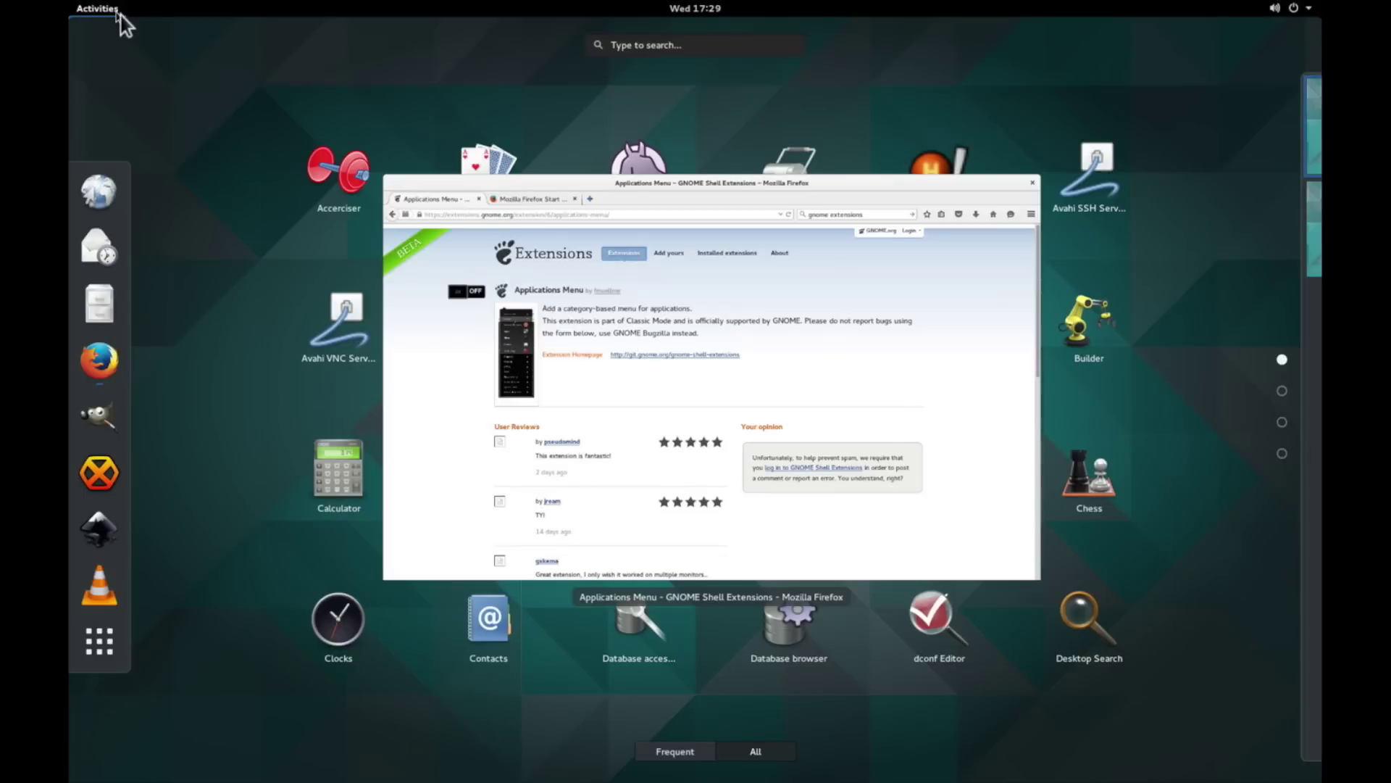
left_click(119, 13)
left_click(357, 248)
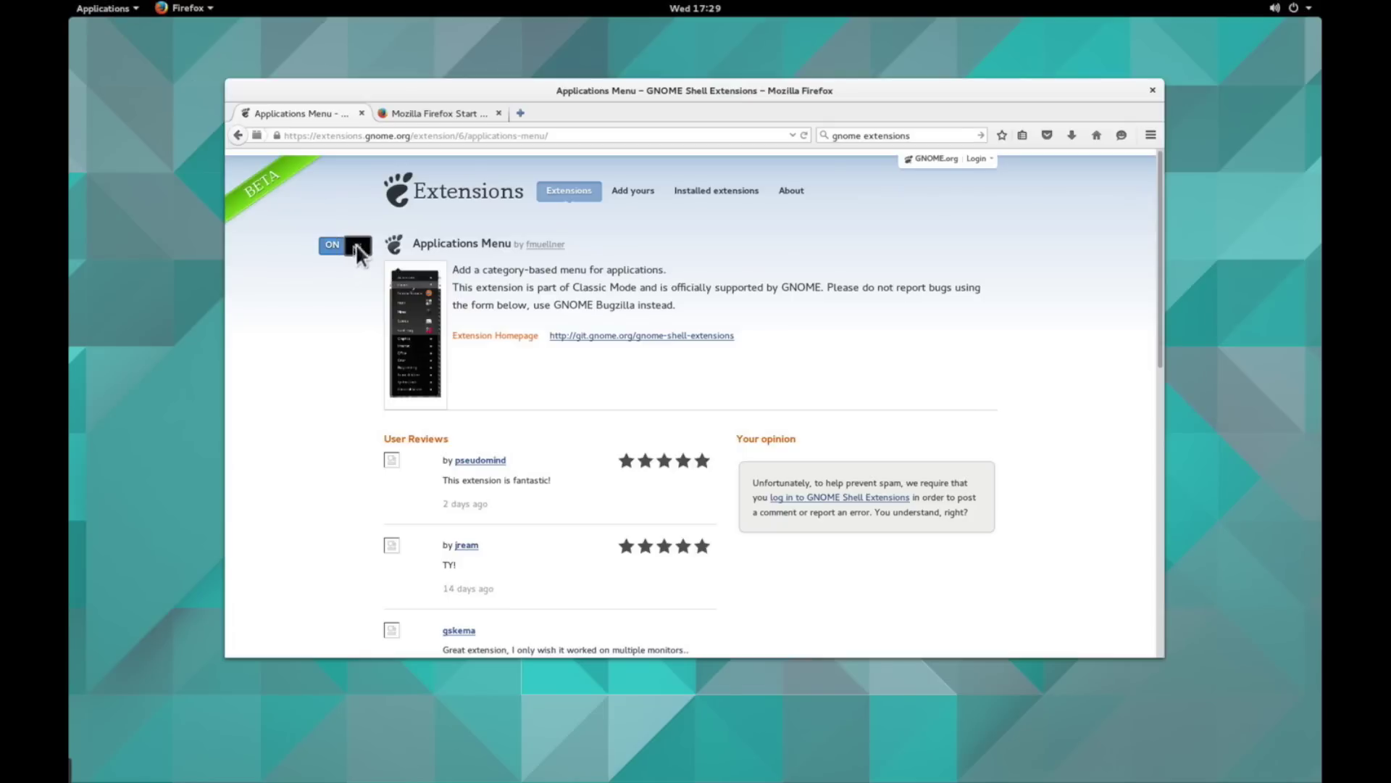
left_click(131, 9)
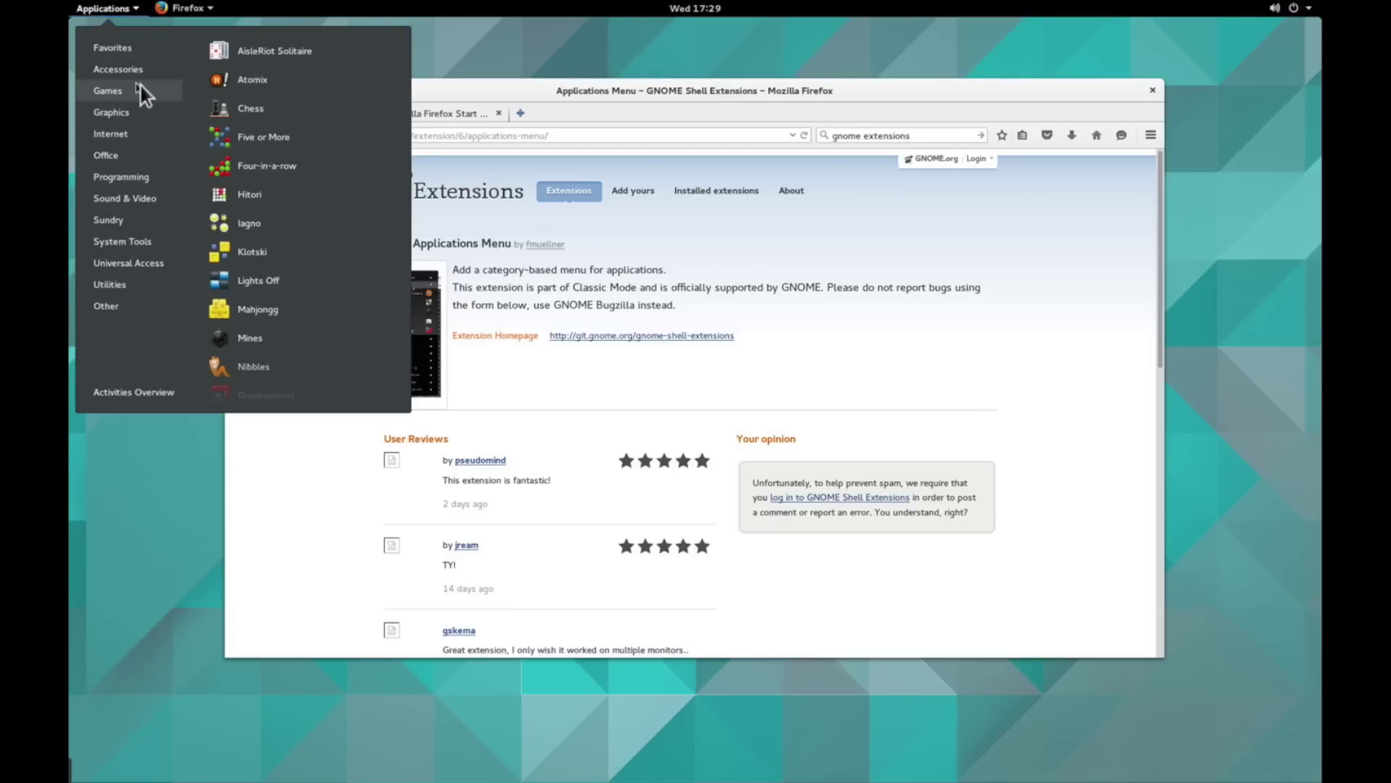
left_click(593, 281)
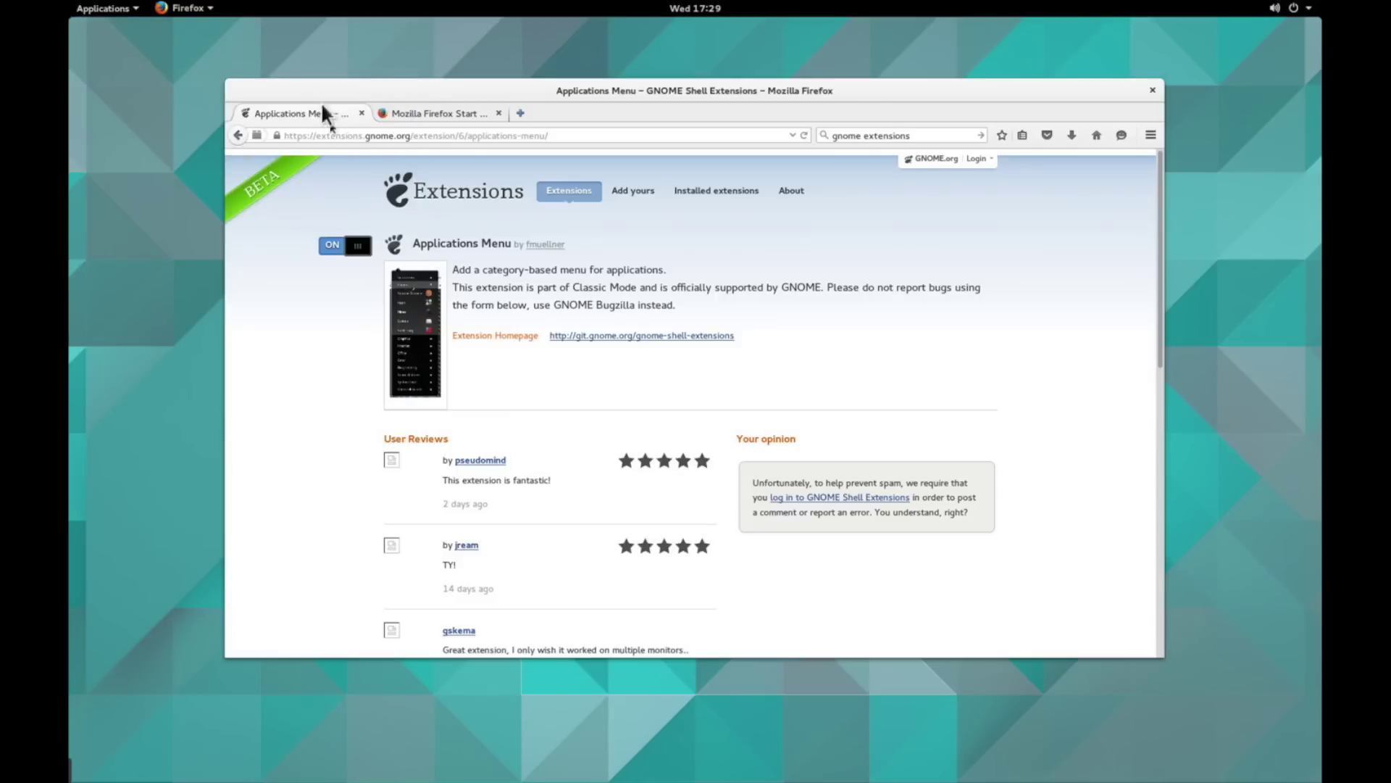
- Enable the Places Status Indicator extension and check its new Places menu on the top bar
left_click(238, 136)
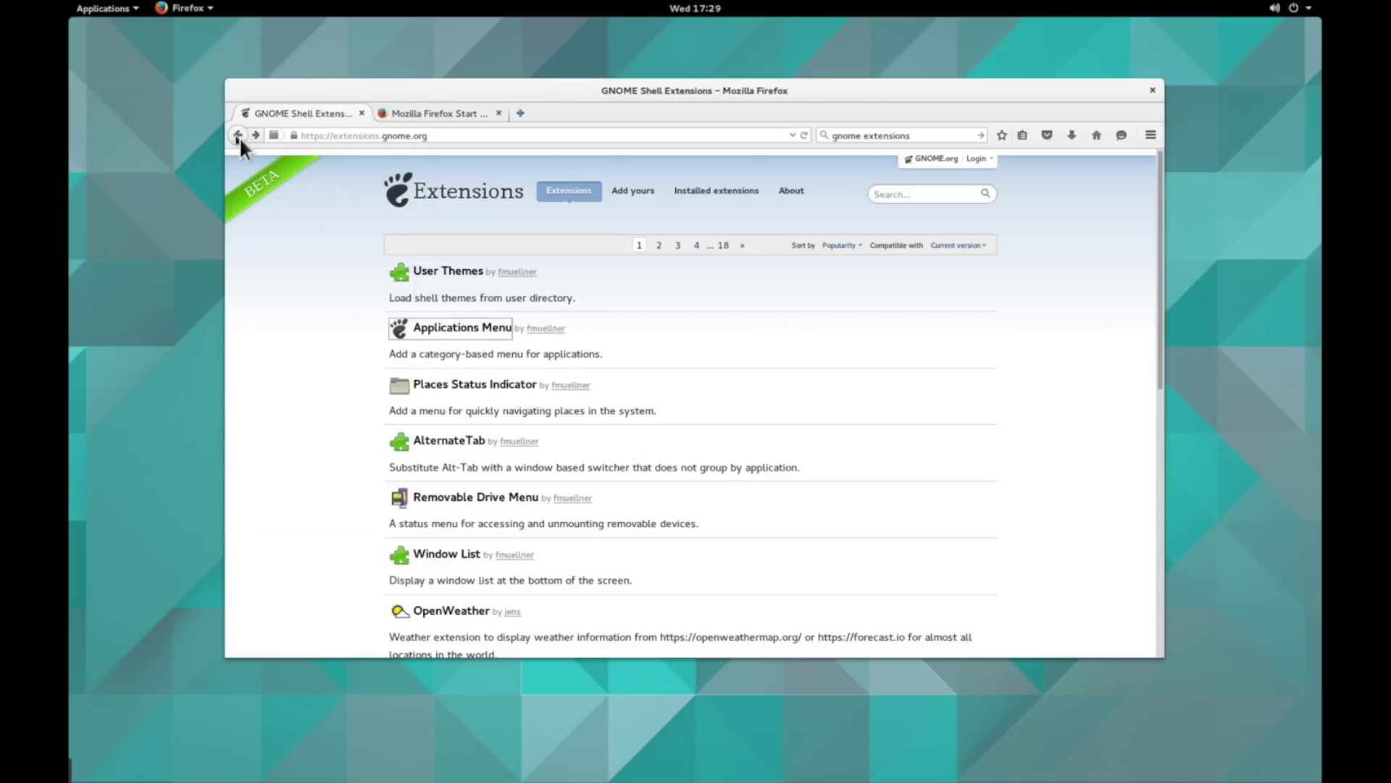
left_click(474, 387)
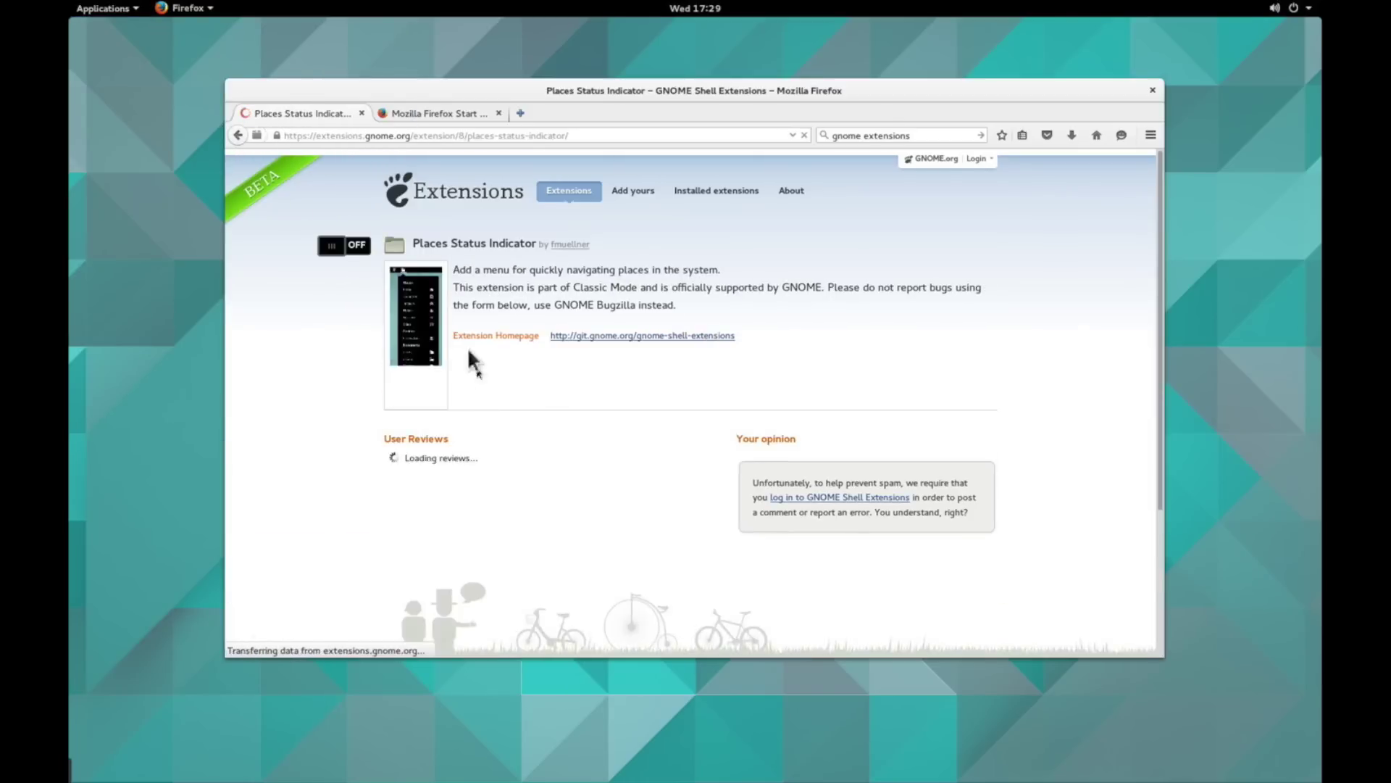
left_click(365, 250)
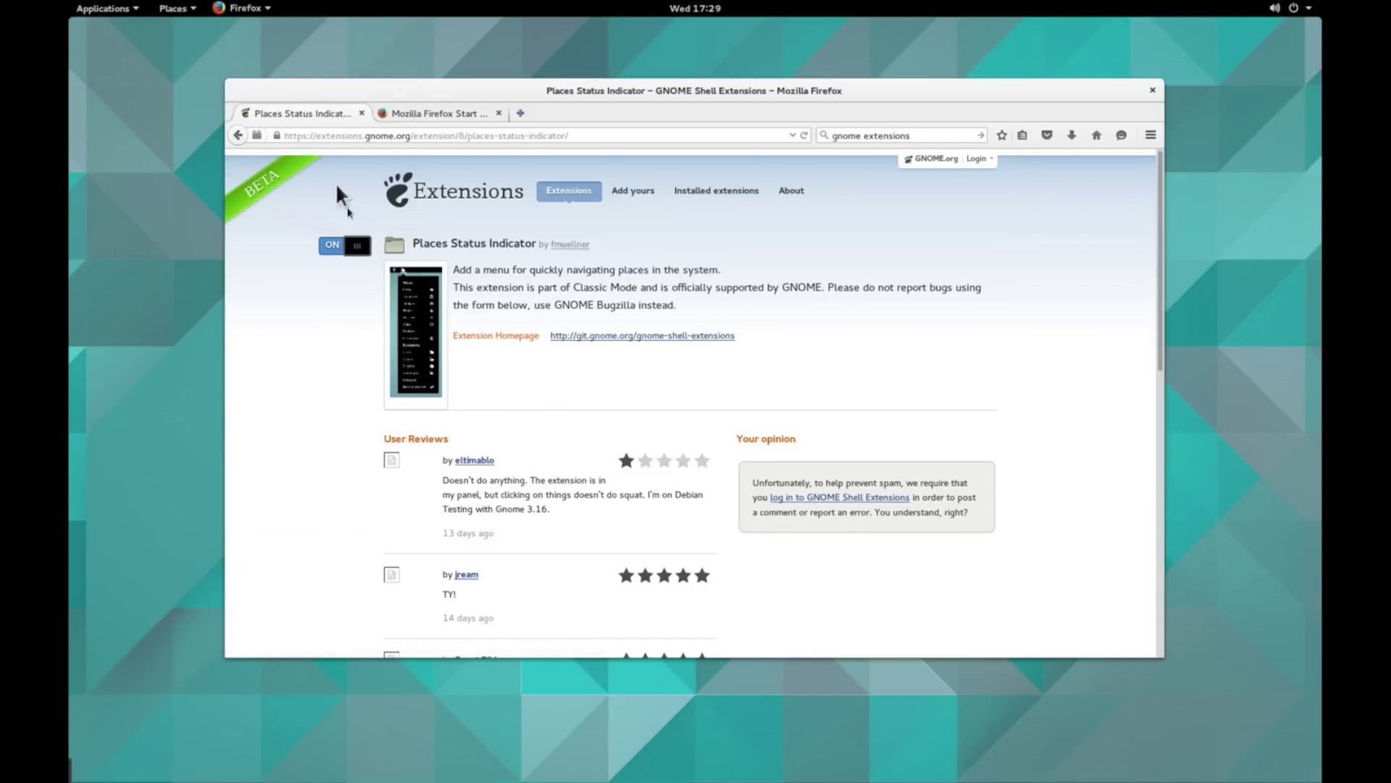
left_click(192, 10)
left_click(192, 11)
left_click(238, 135)
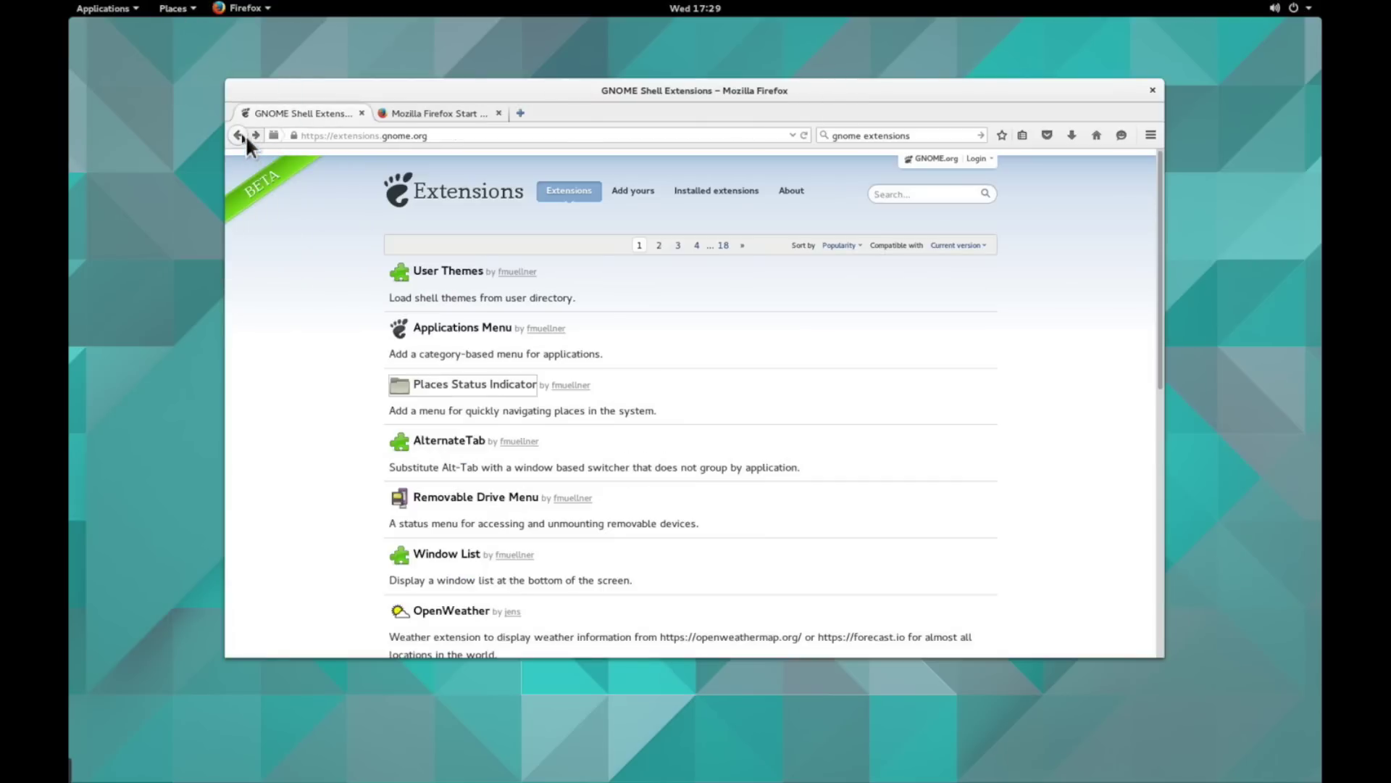
- View the AlternateTab extension page, select its description text, then return to the list
left_click(439, 444)
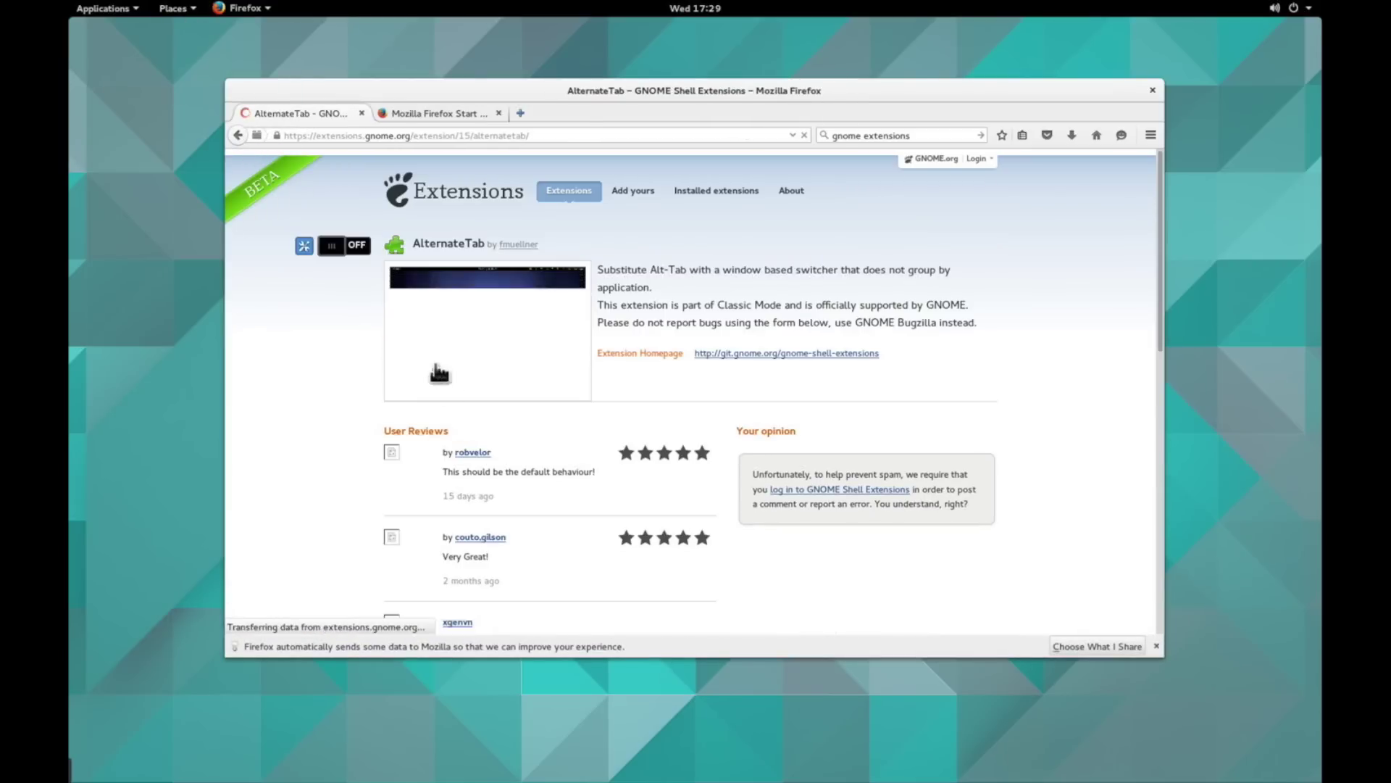
left_click_drag(620, 260, 946, 339)
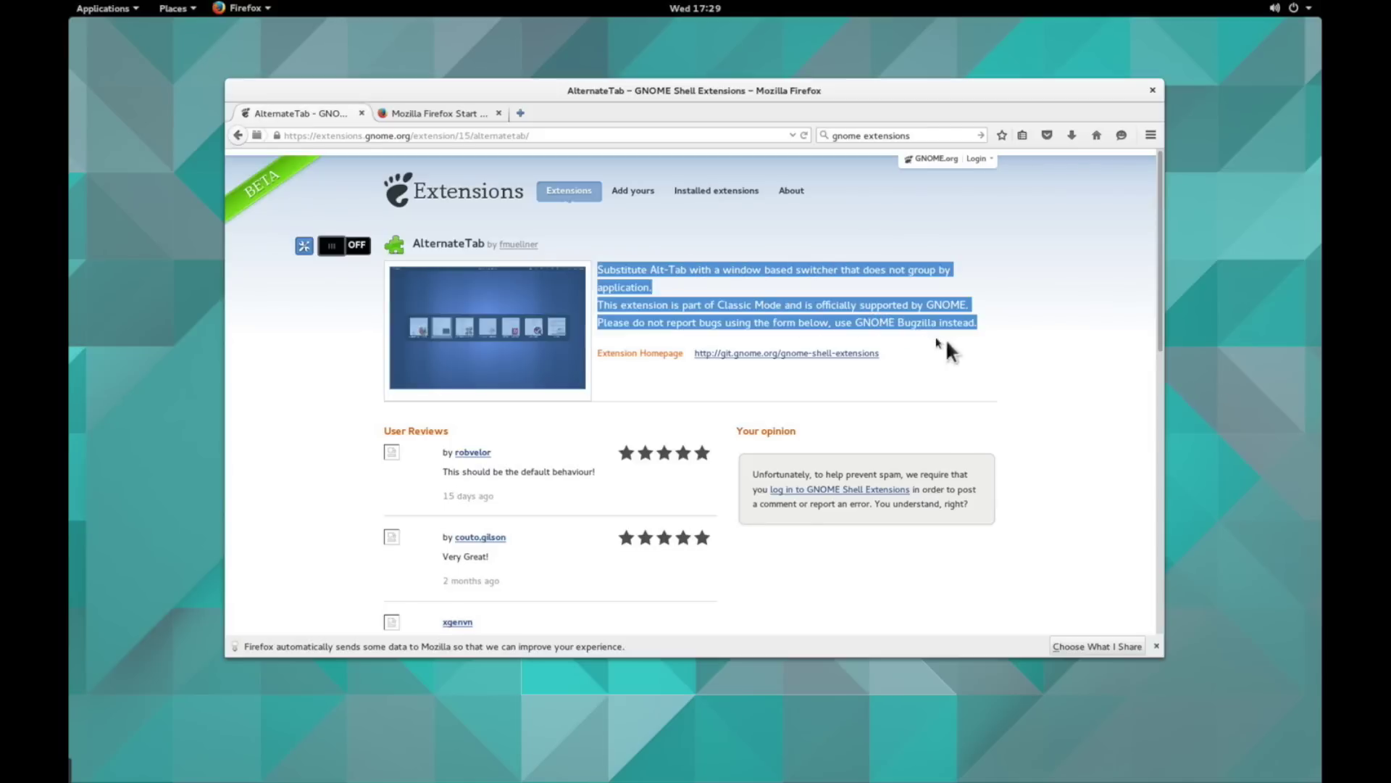
left_click(1014, 342)
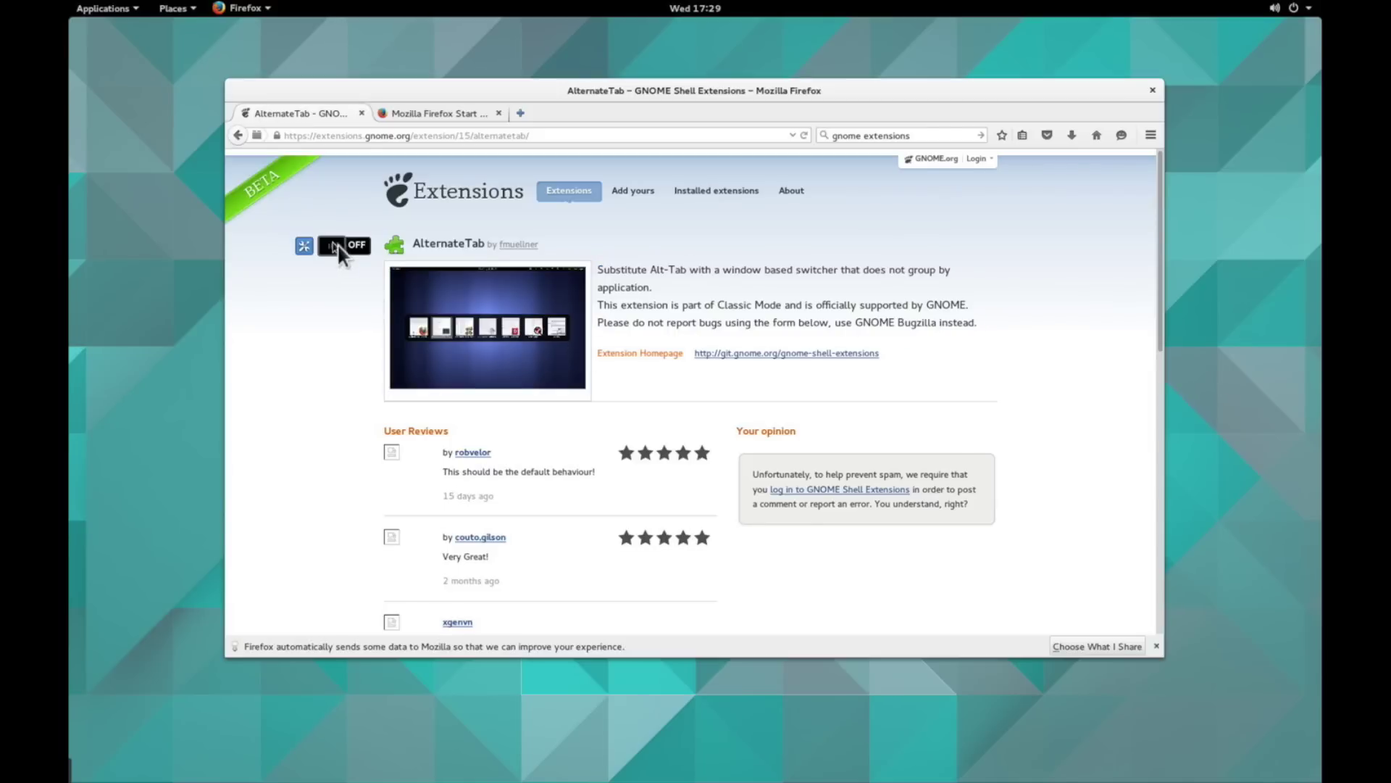
left_click(237, 135)
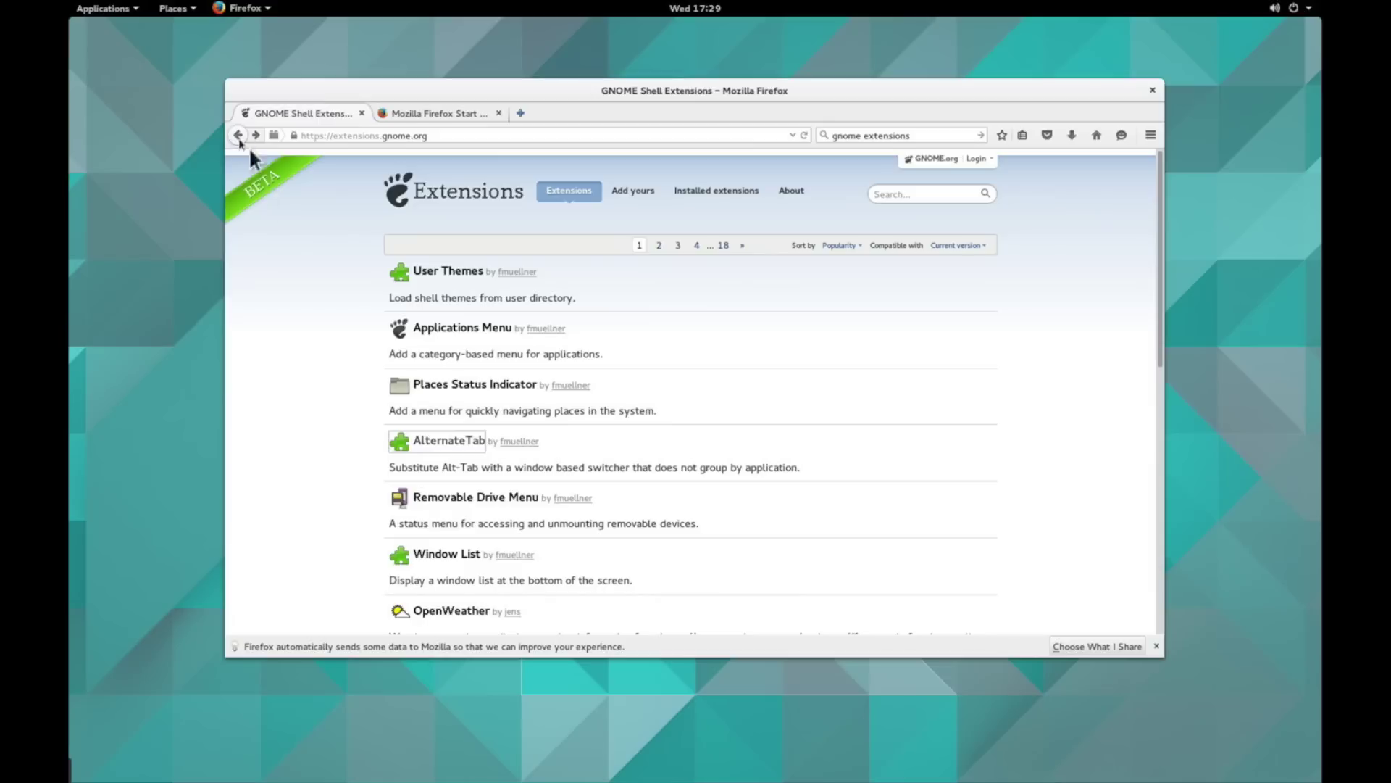
- Enable the Removable Drive Menu extension and test its top-bar drives menu
left_click(472, 498)
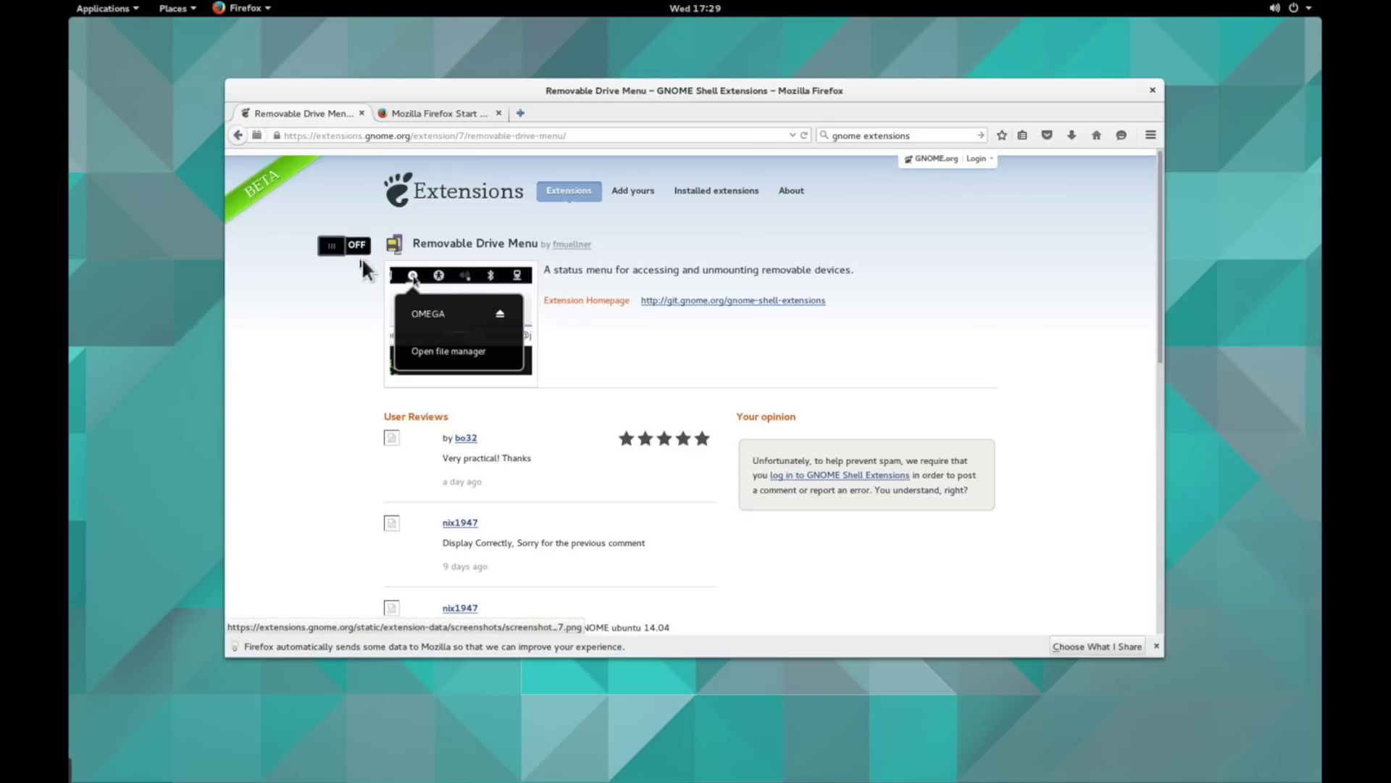
left_click(358, 245)
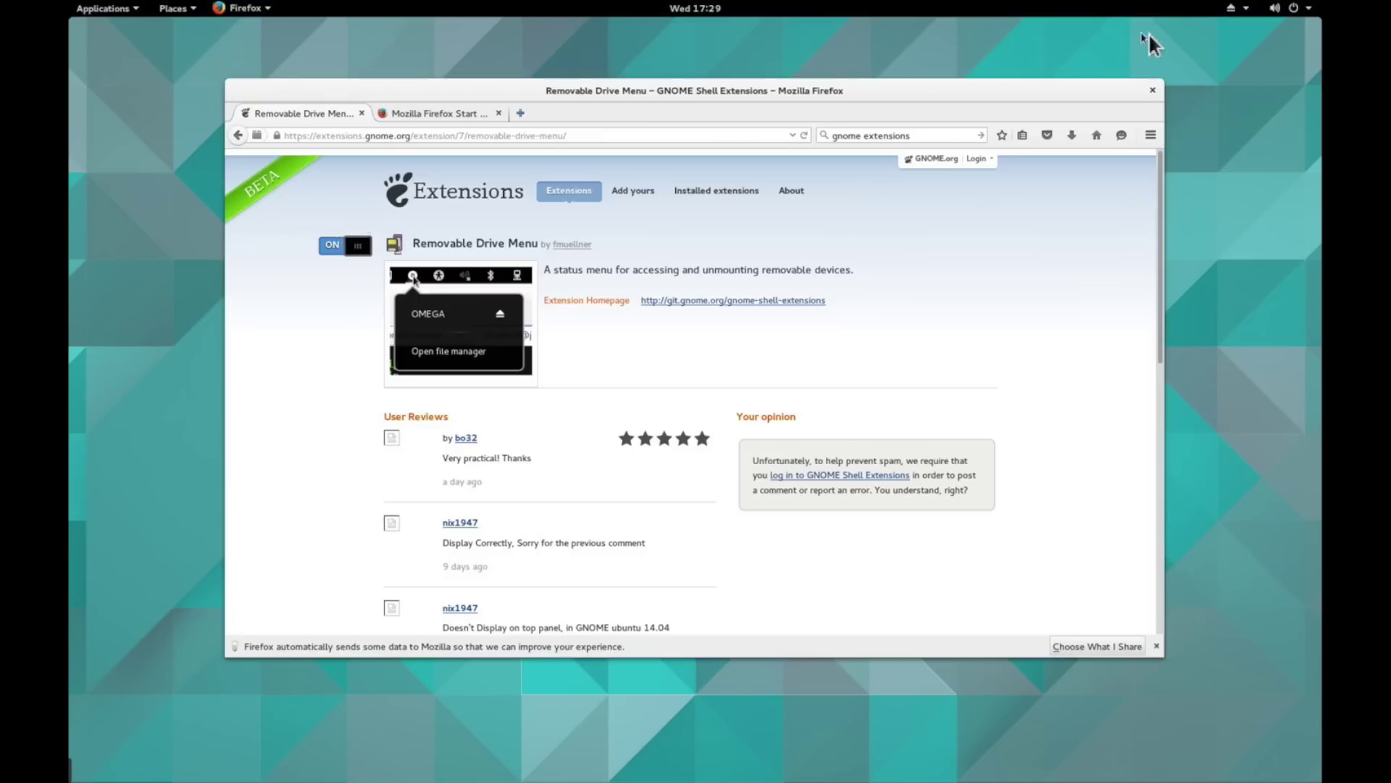
left_click(1232, 7)
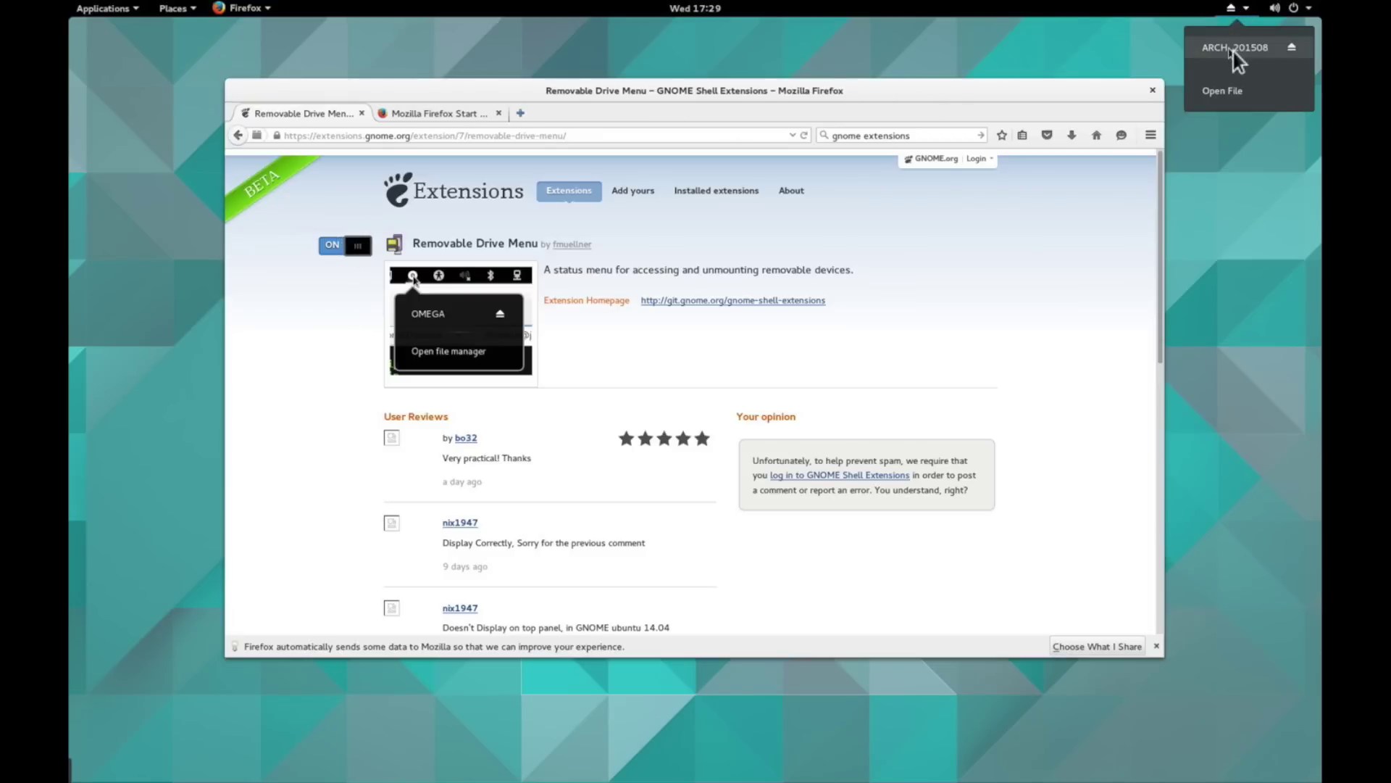
left_click(248, 137)
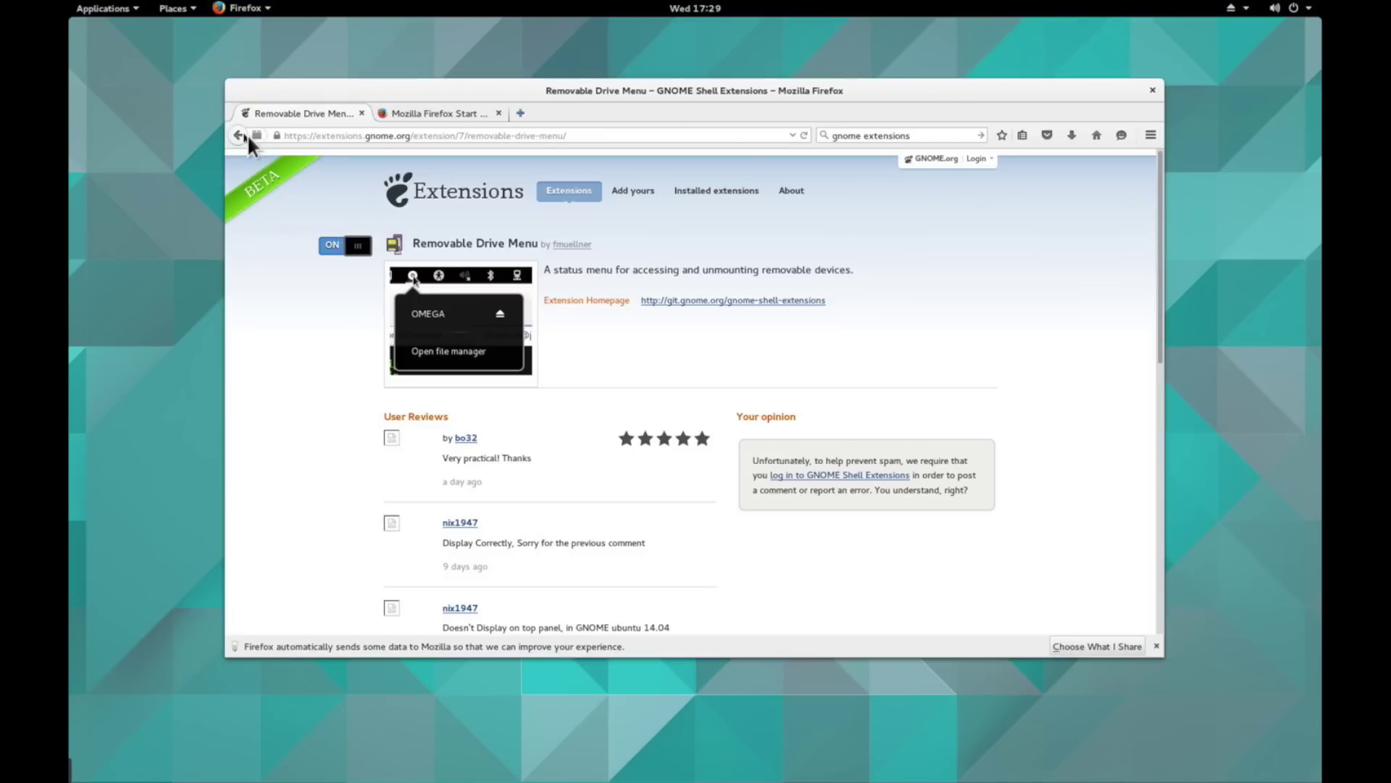
left_click(247, 136)
- Enable the Window List extension to add a bottom window list
scroll(385, 394, "down", 2)
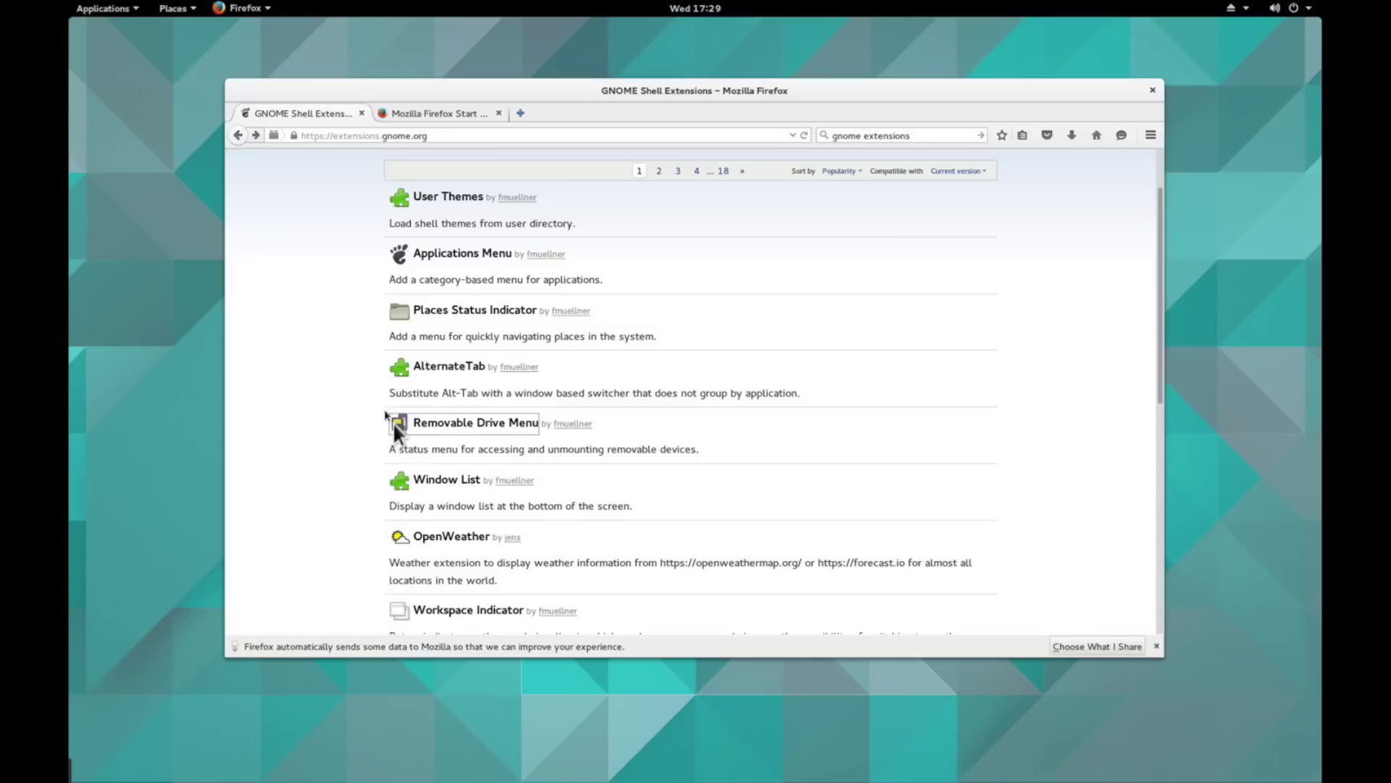
left_click(447, 480)
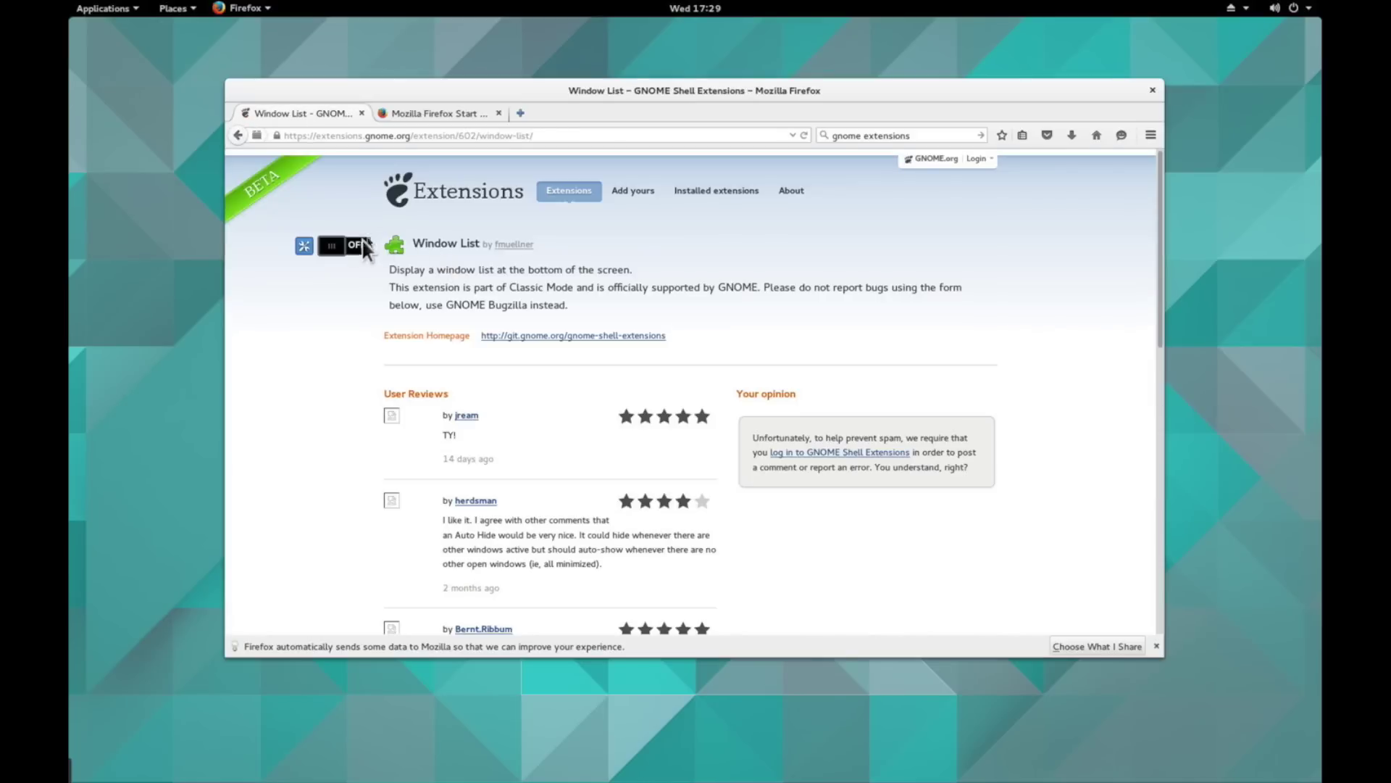
left_click(357, 246)
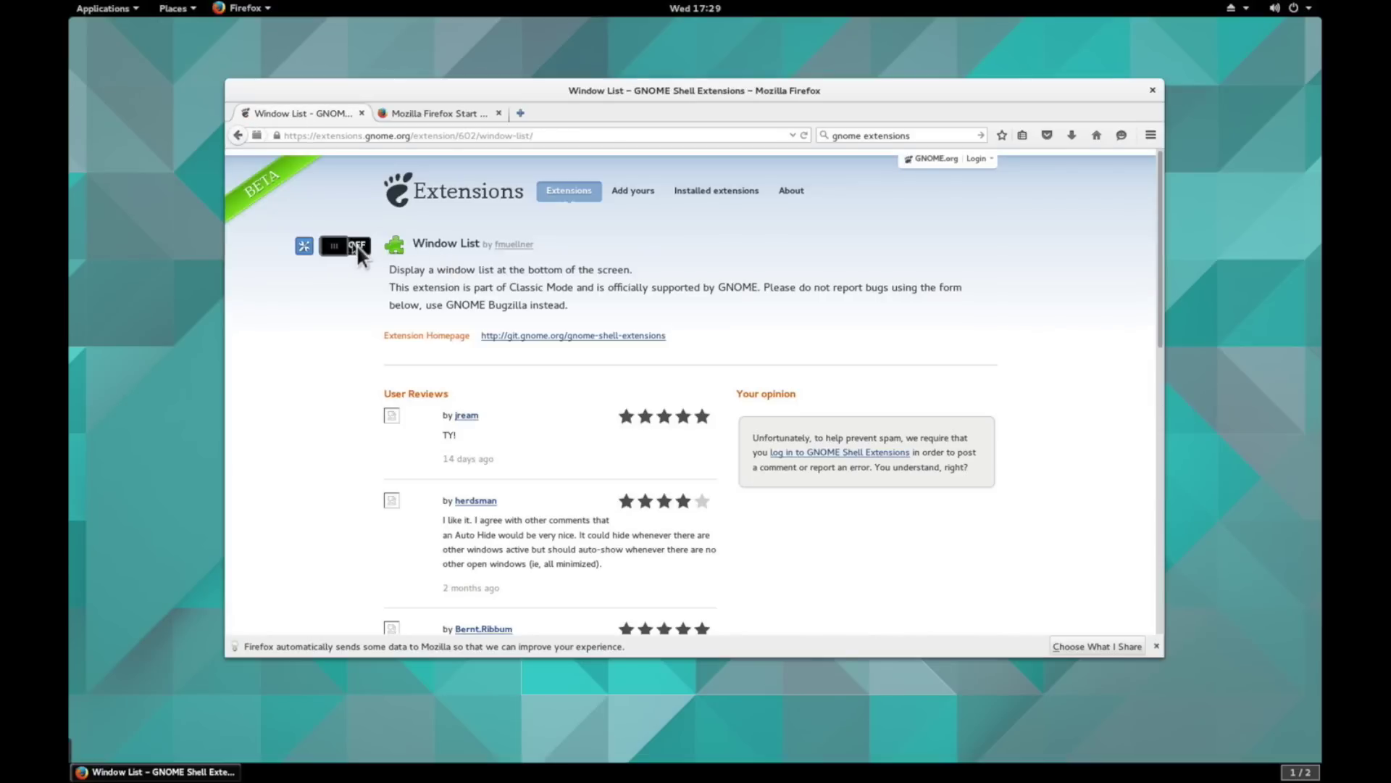
left_click(239, 135)
- Scroll through the extensions list, then close the extensions tab
scroll(365, 370, "down", 2)
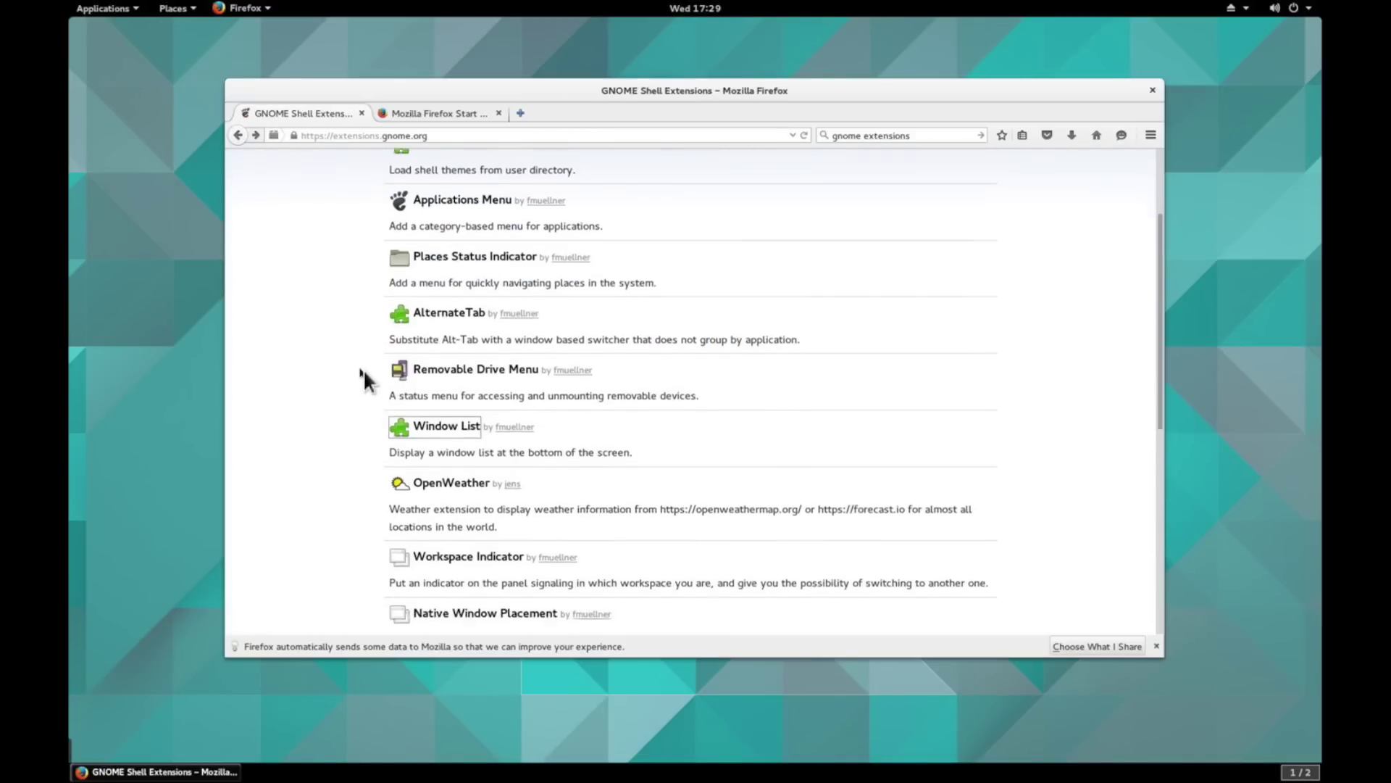
scroll(362, 371, "down", 4)
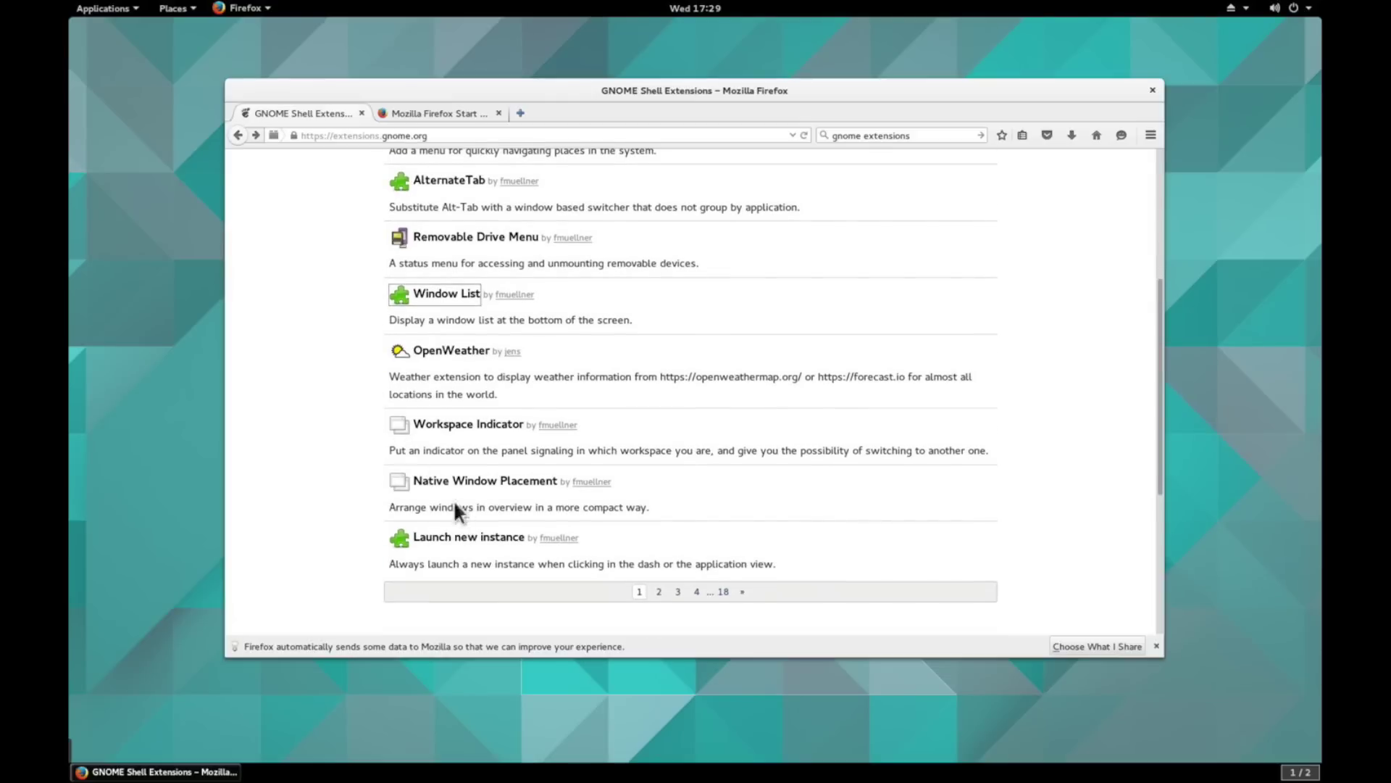
scroll(406, 384, "up", 5)
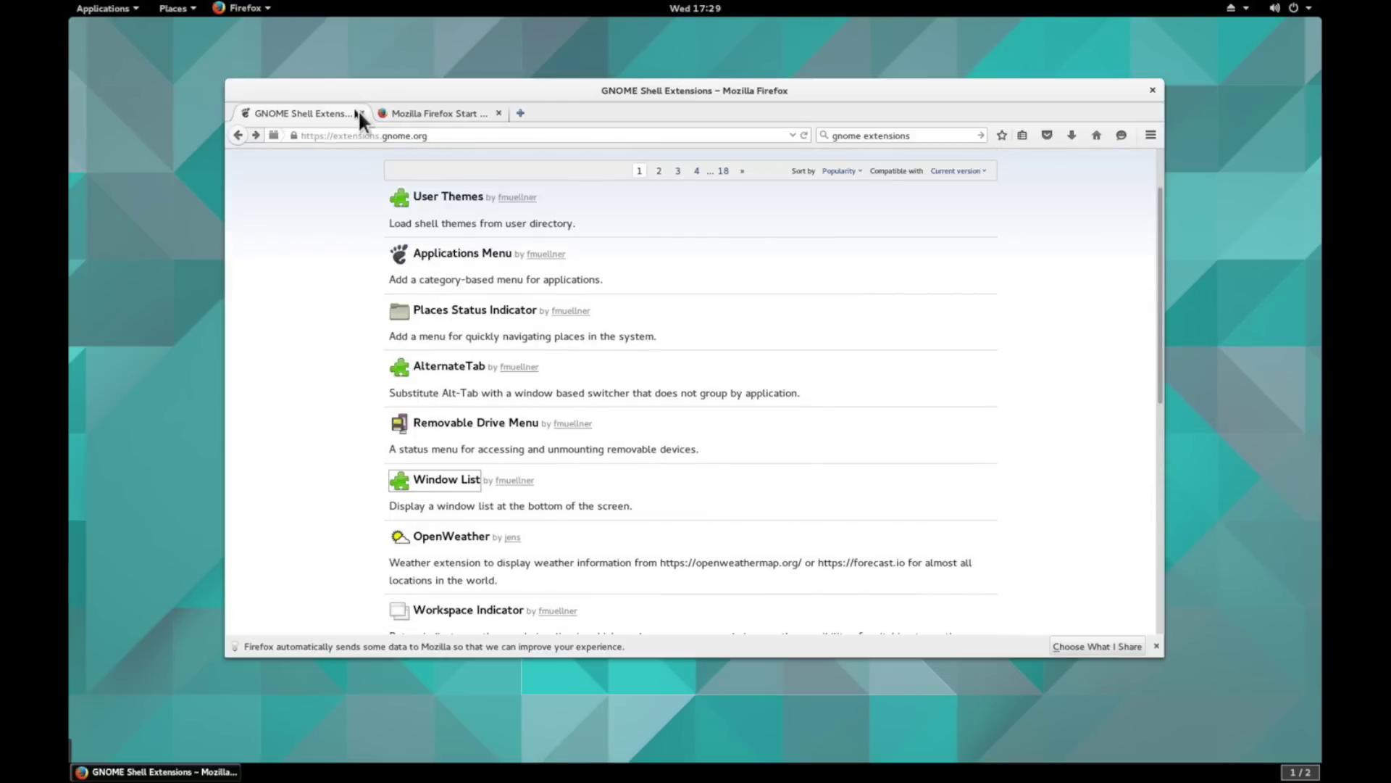
left_click(361, 113)
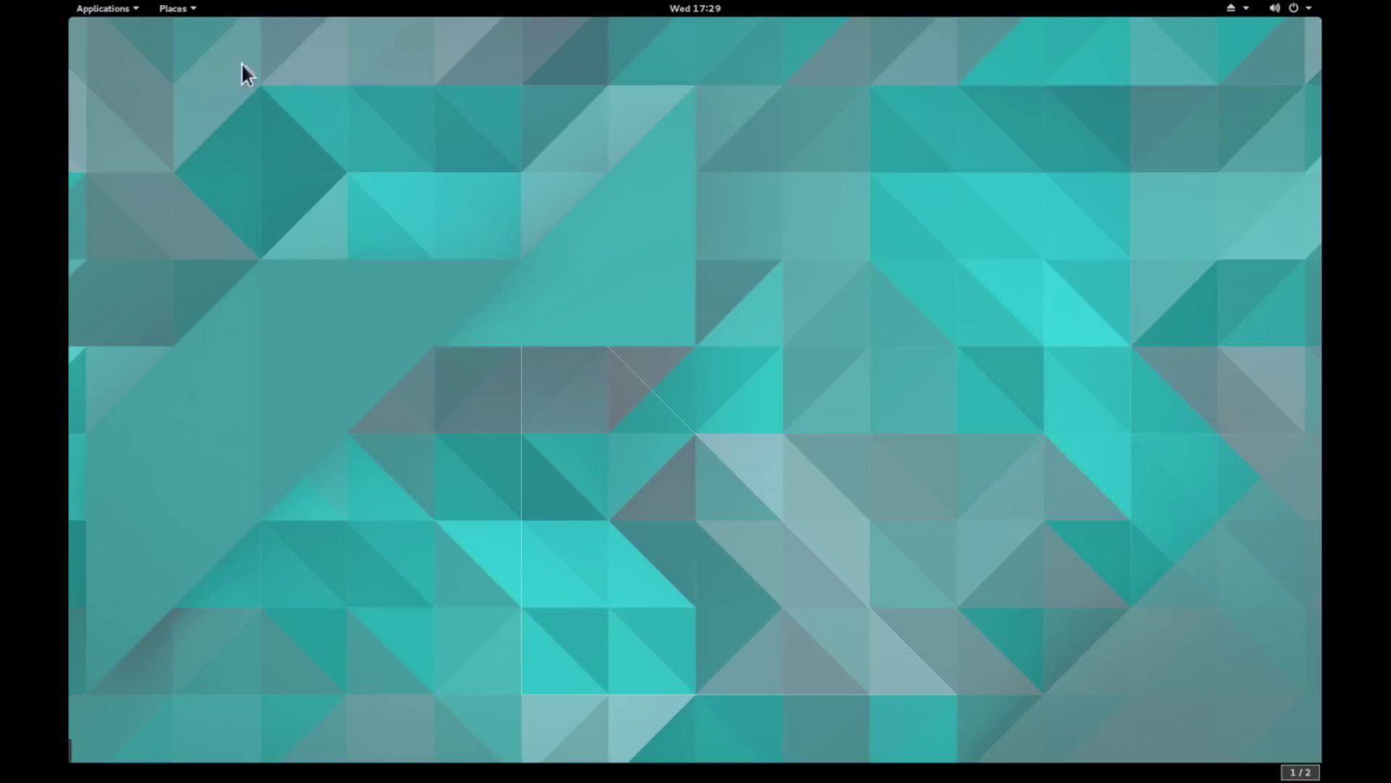
- Launch Terminal from Applications, move it to the top and enlarge it to nearly fill the screen
left_click(102, 9)
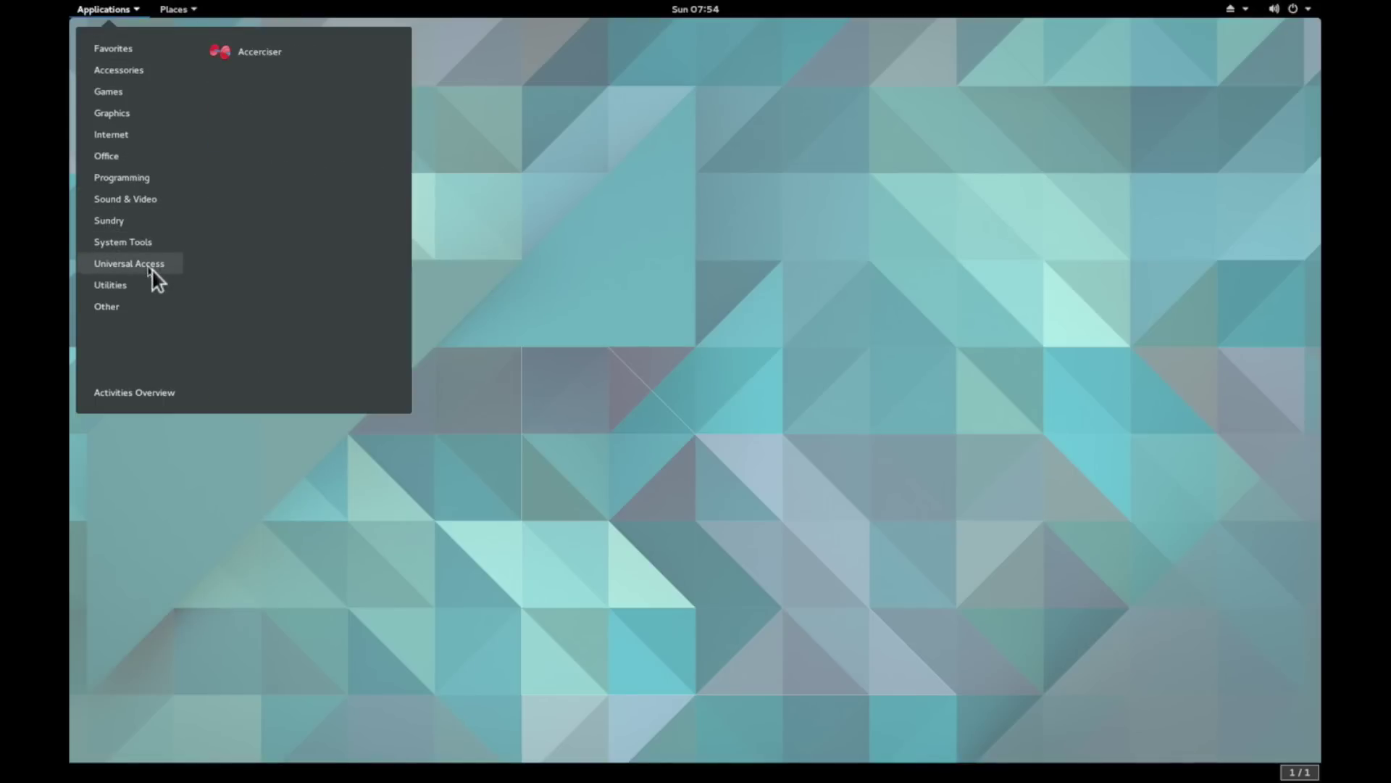
mouse_move(147, 293)
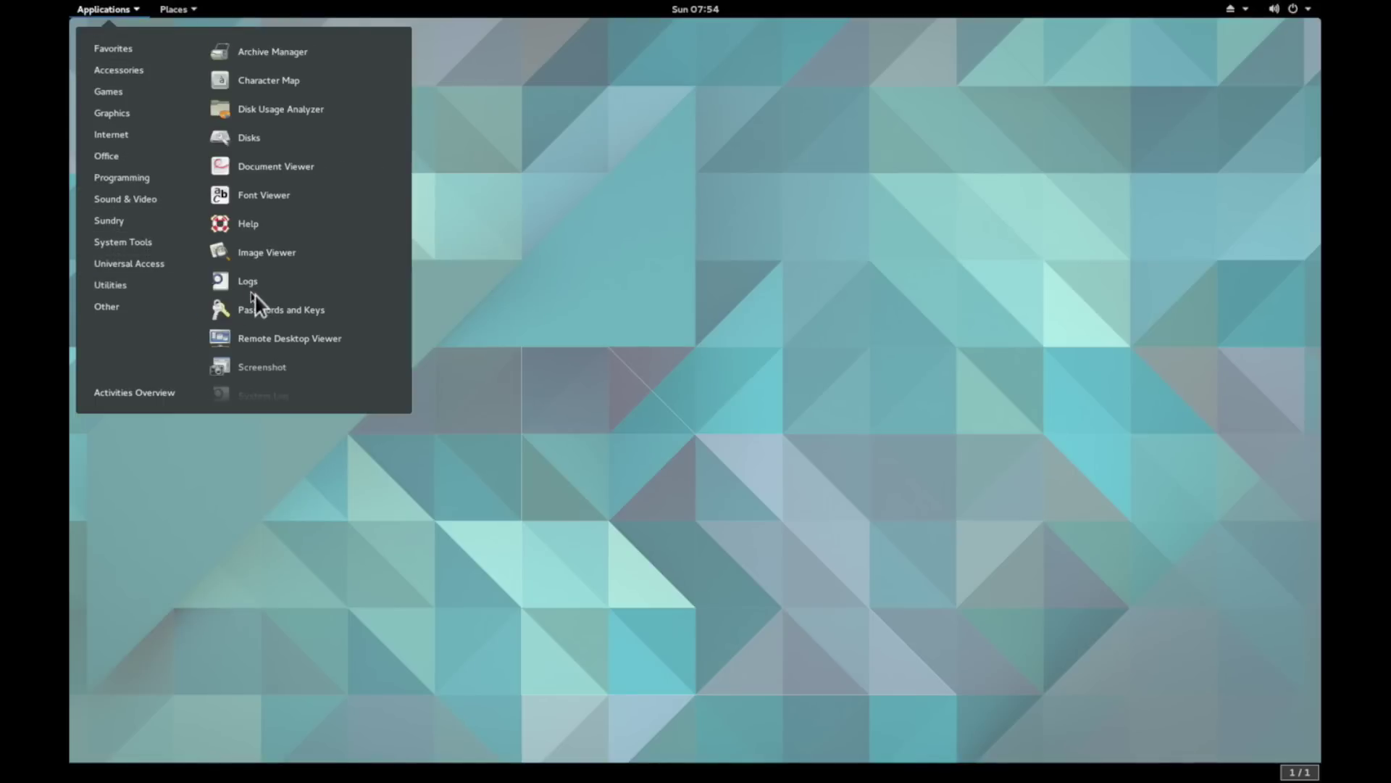
left_click(264, 362)
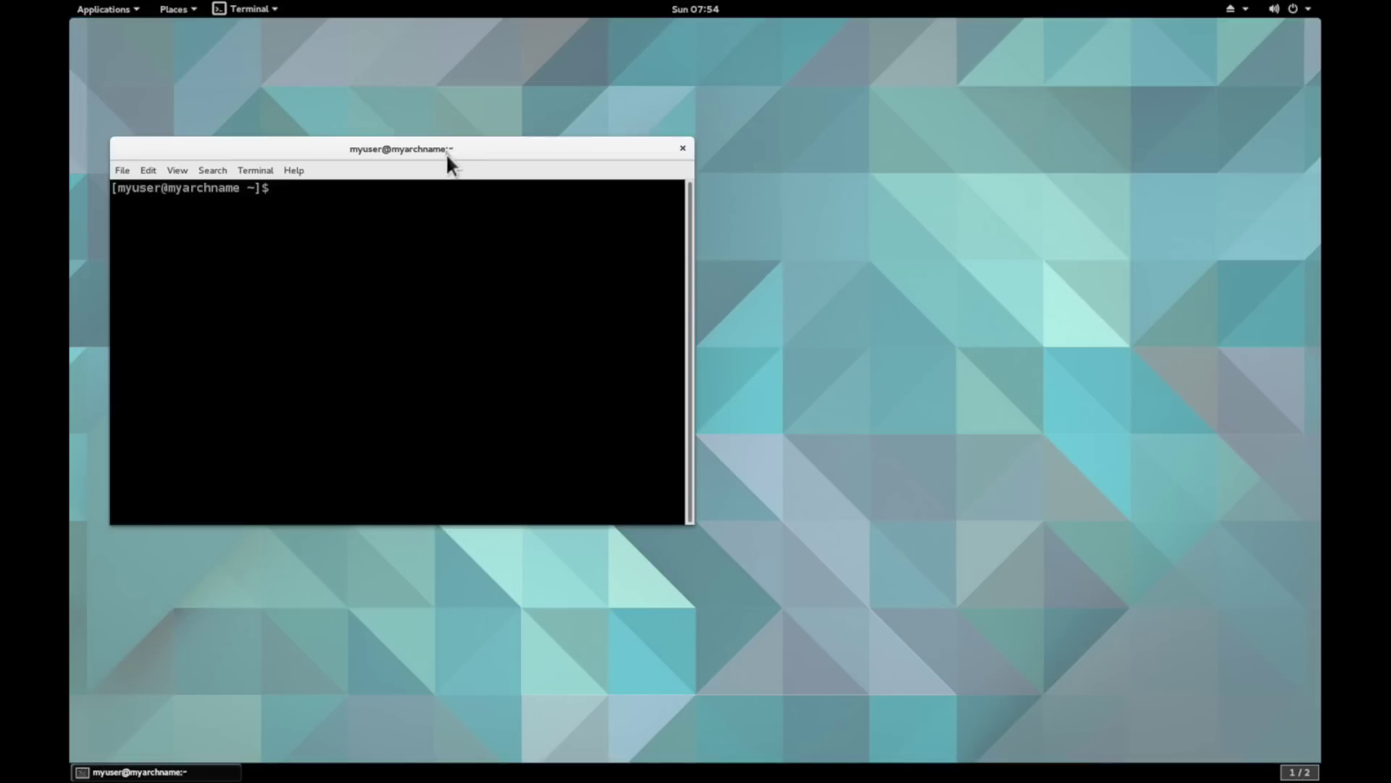
left_click_drag(447, 158, 448, 44)
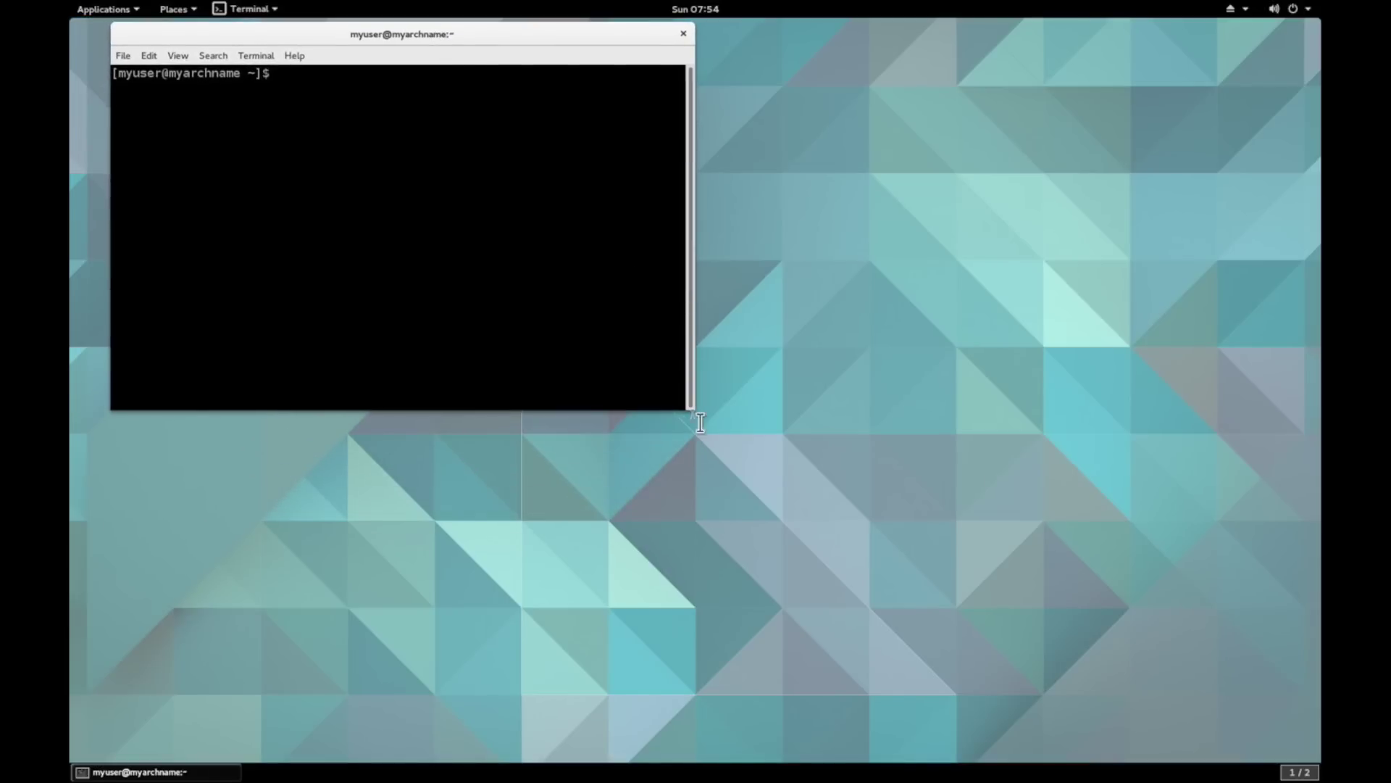
left_click_drag(695, 418, 1301, 724)
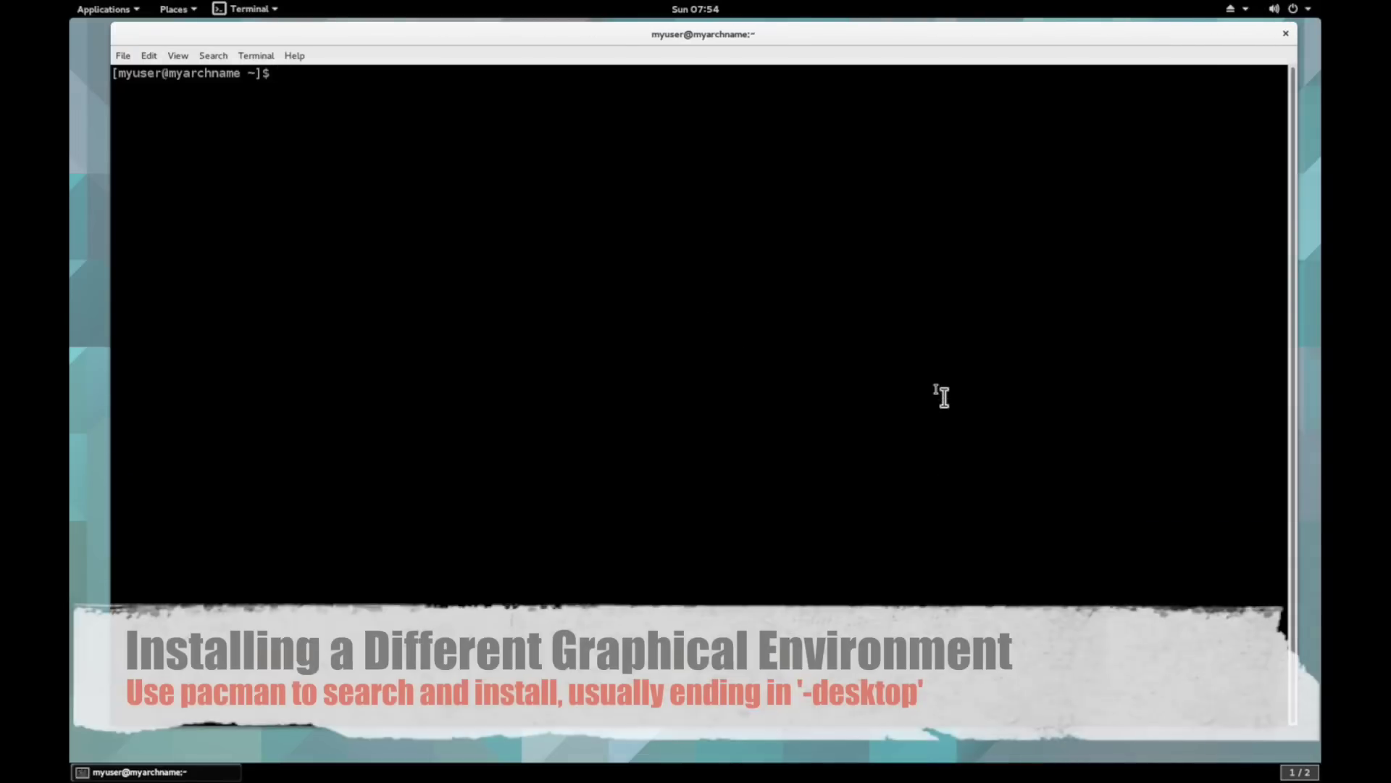
- Search for KDE packages with pacman -Ss kde, then rerun it piped to less
type("pacman -Ss")
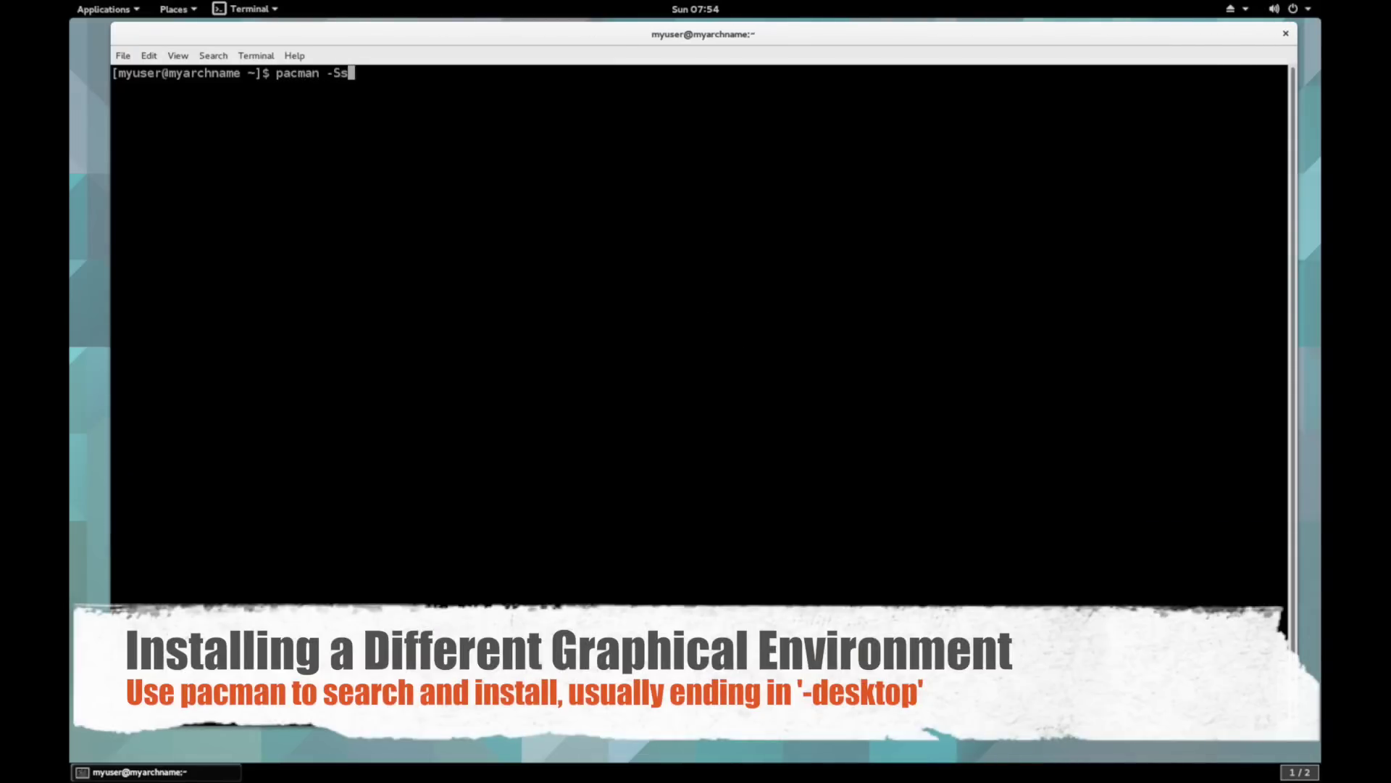
type(" kde")
key("Return")
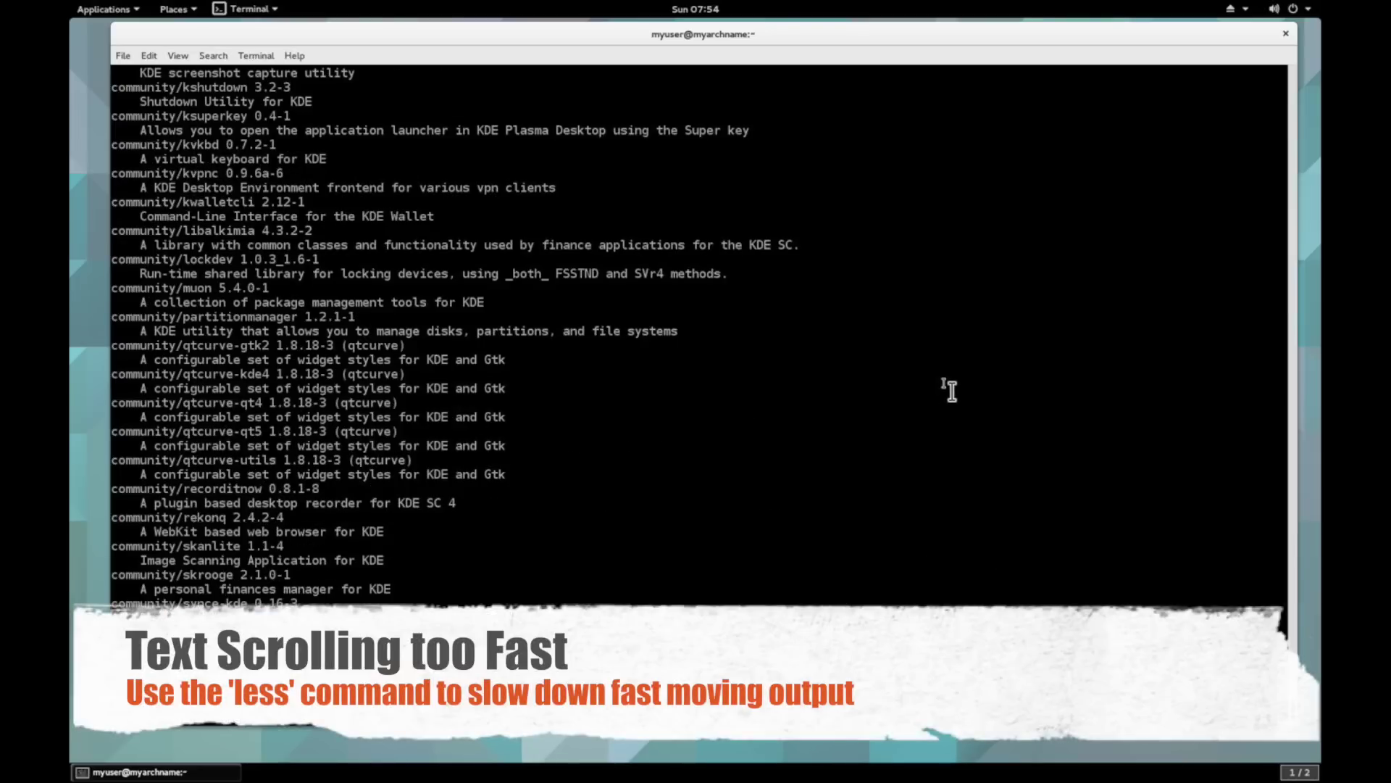
key("Up")
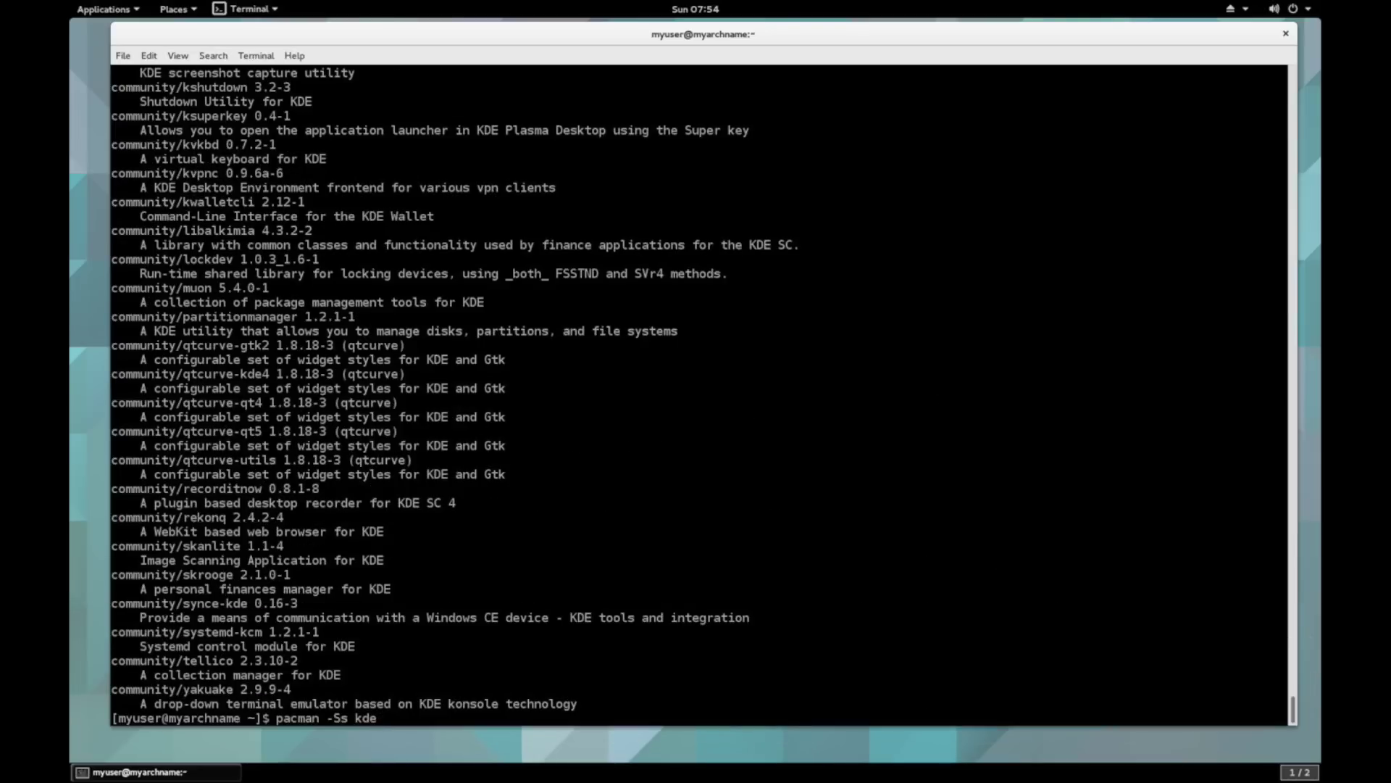
type("| less")
key("Return")
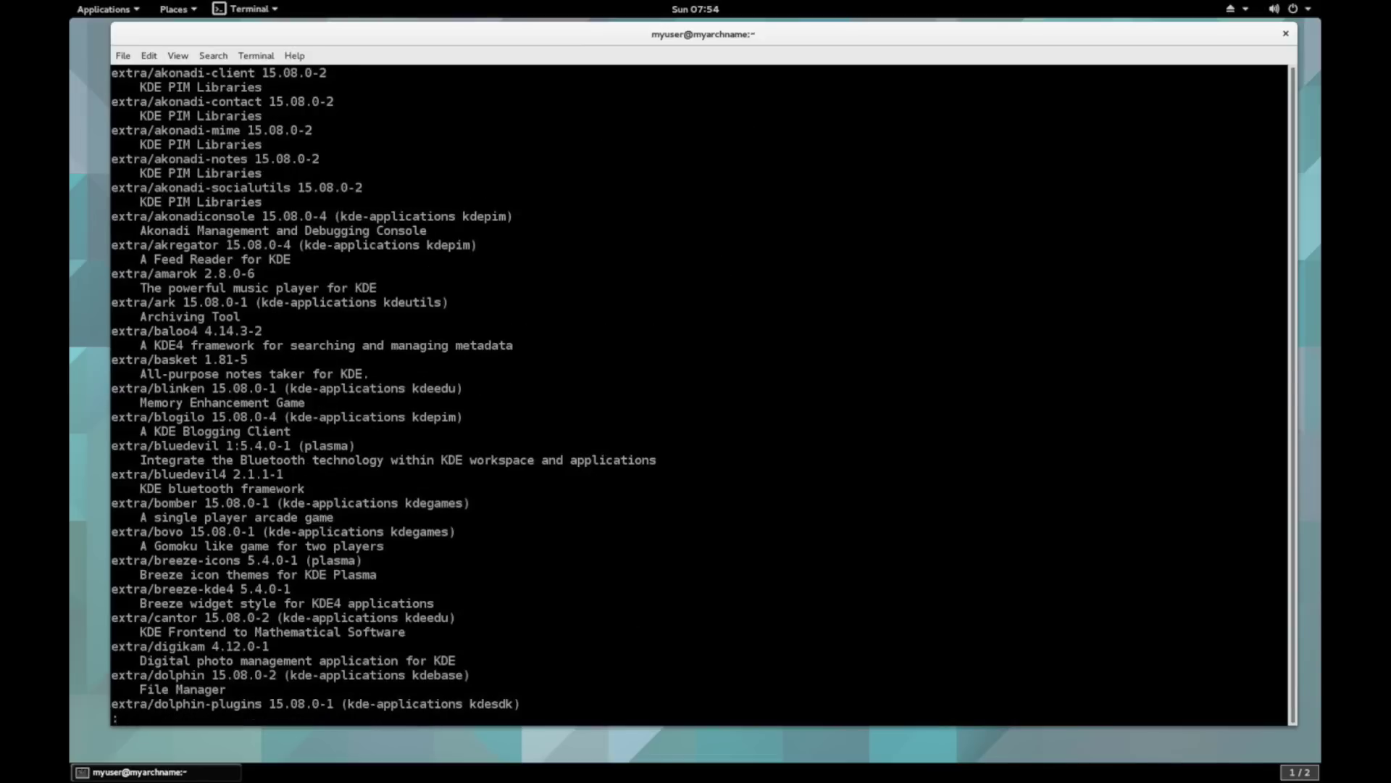
- Page through the KDE results, quit less, and type '# less lets us slow down the output'
key("space")
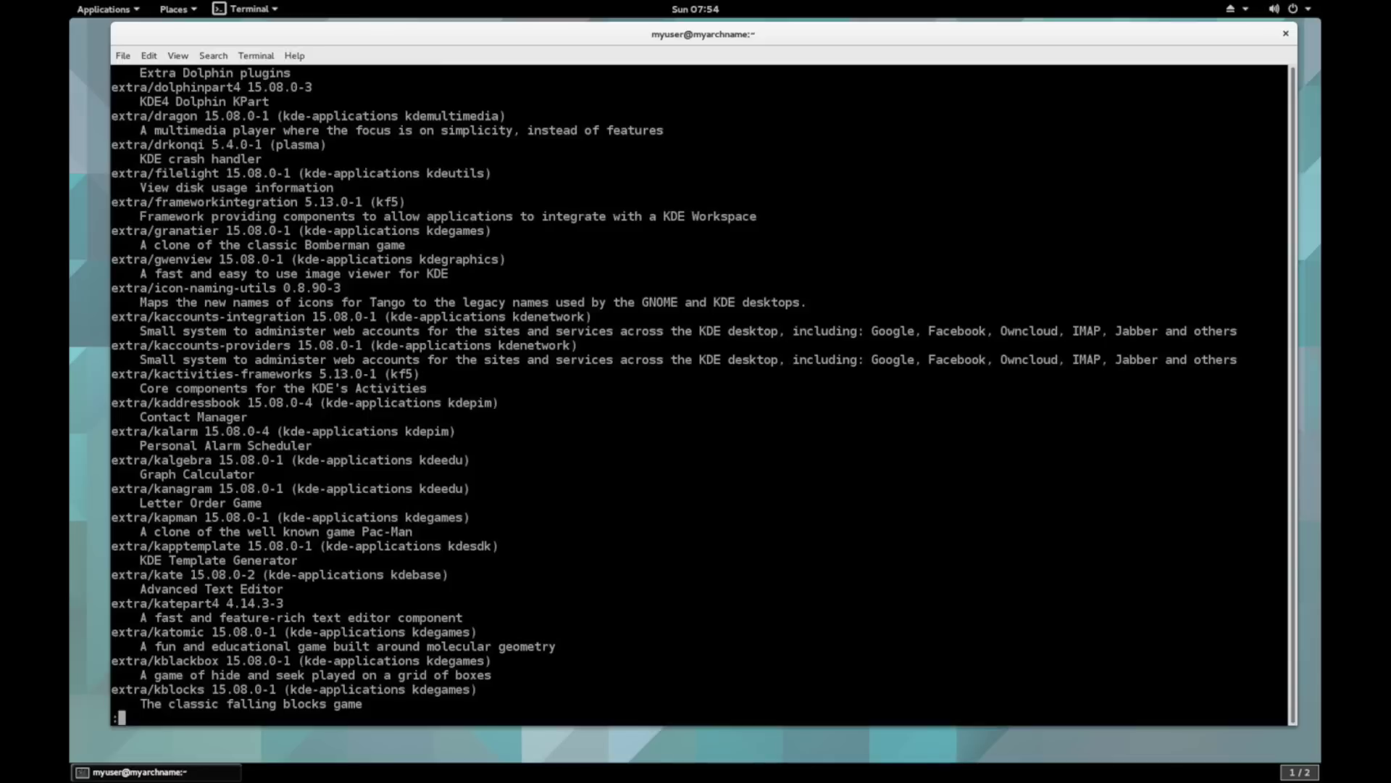
key("space")
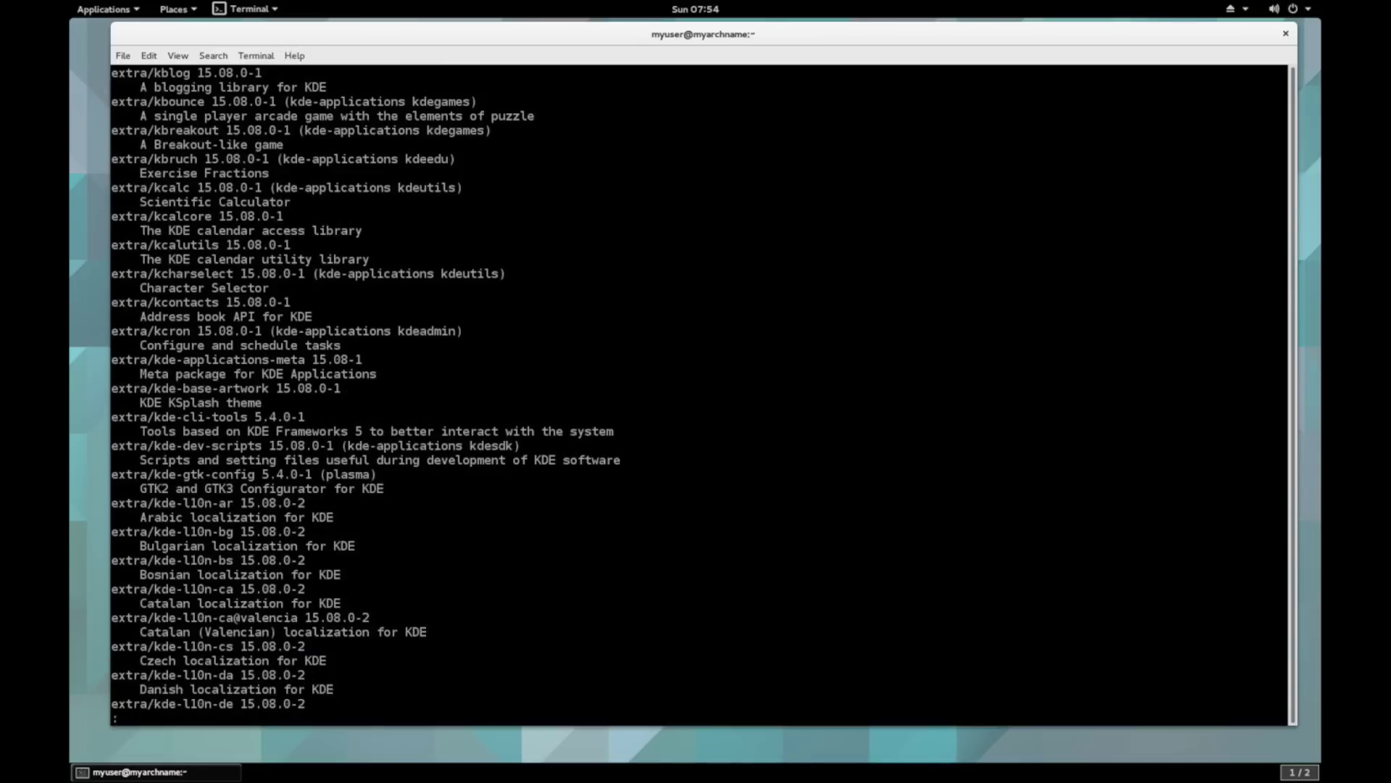
key("space")
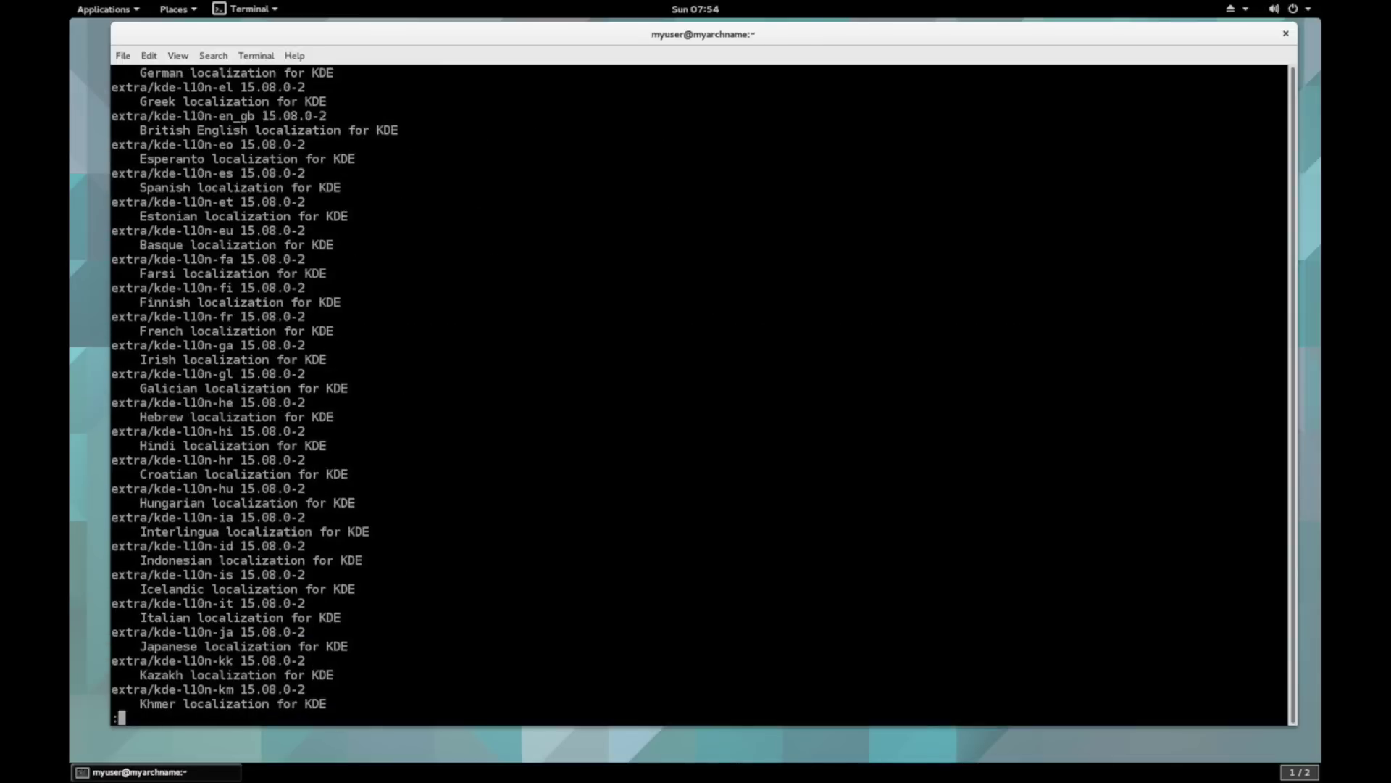
key("space")
key("space")
key("space")
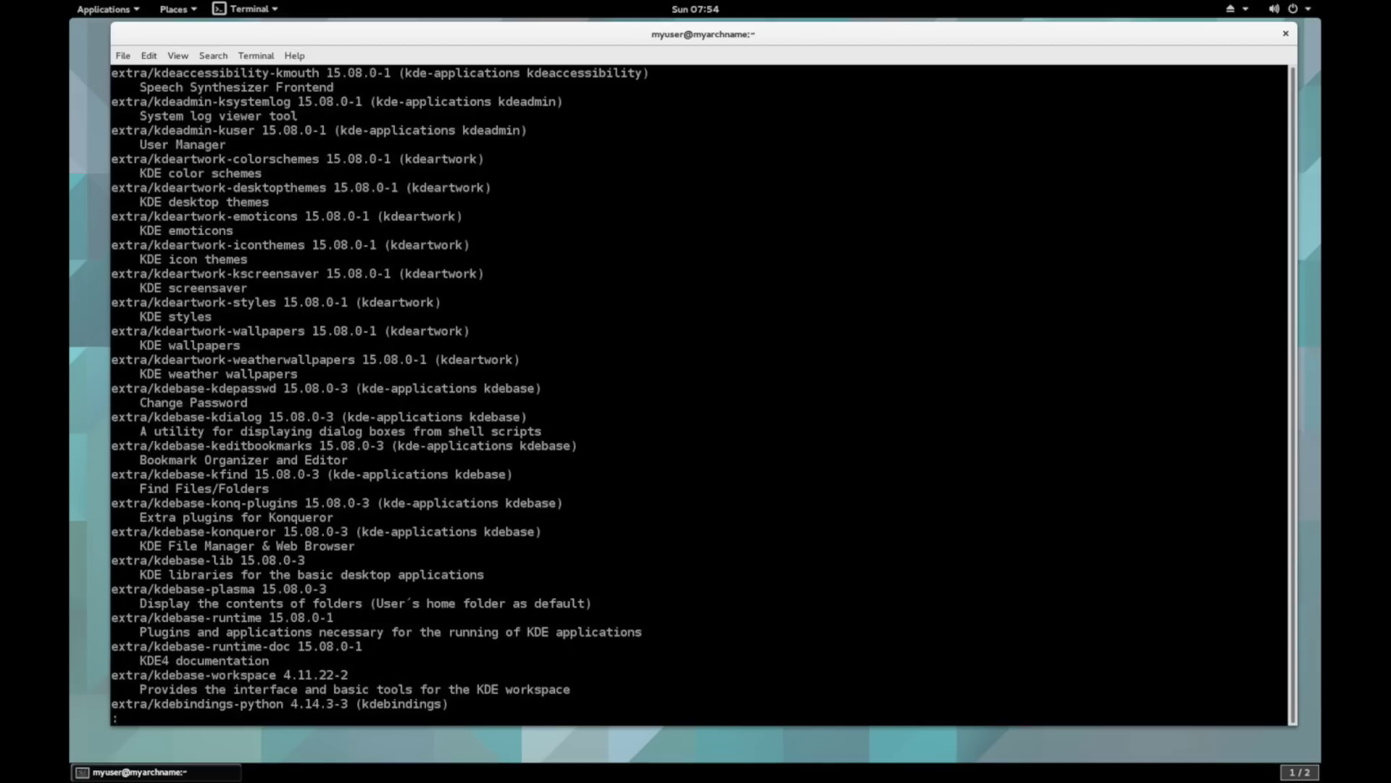
key("space")
key("space")
key("space")
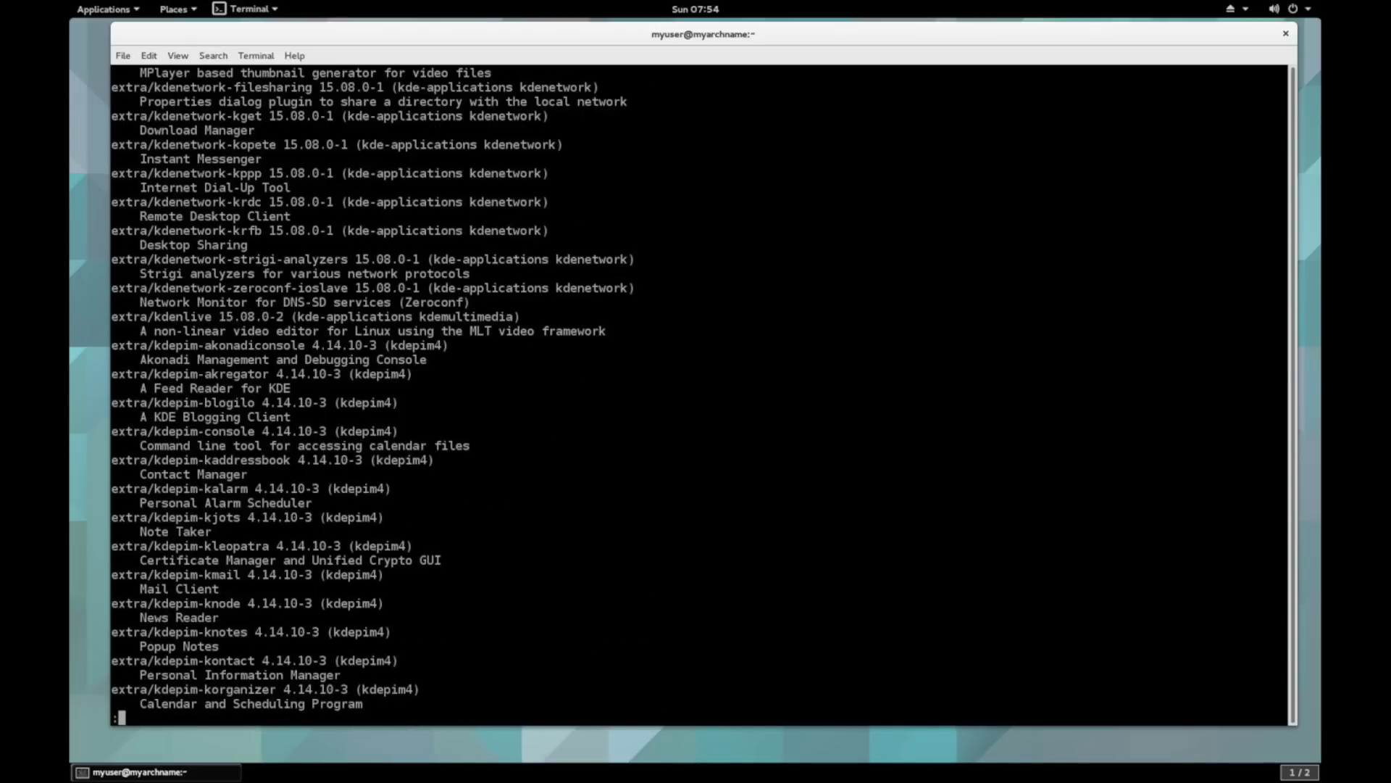
key("space")
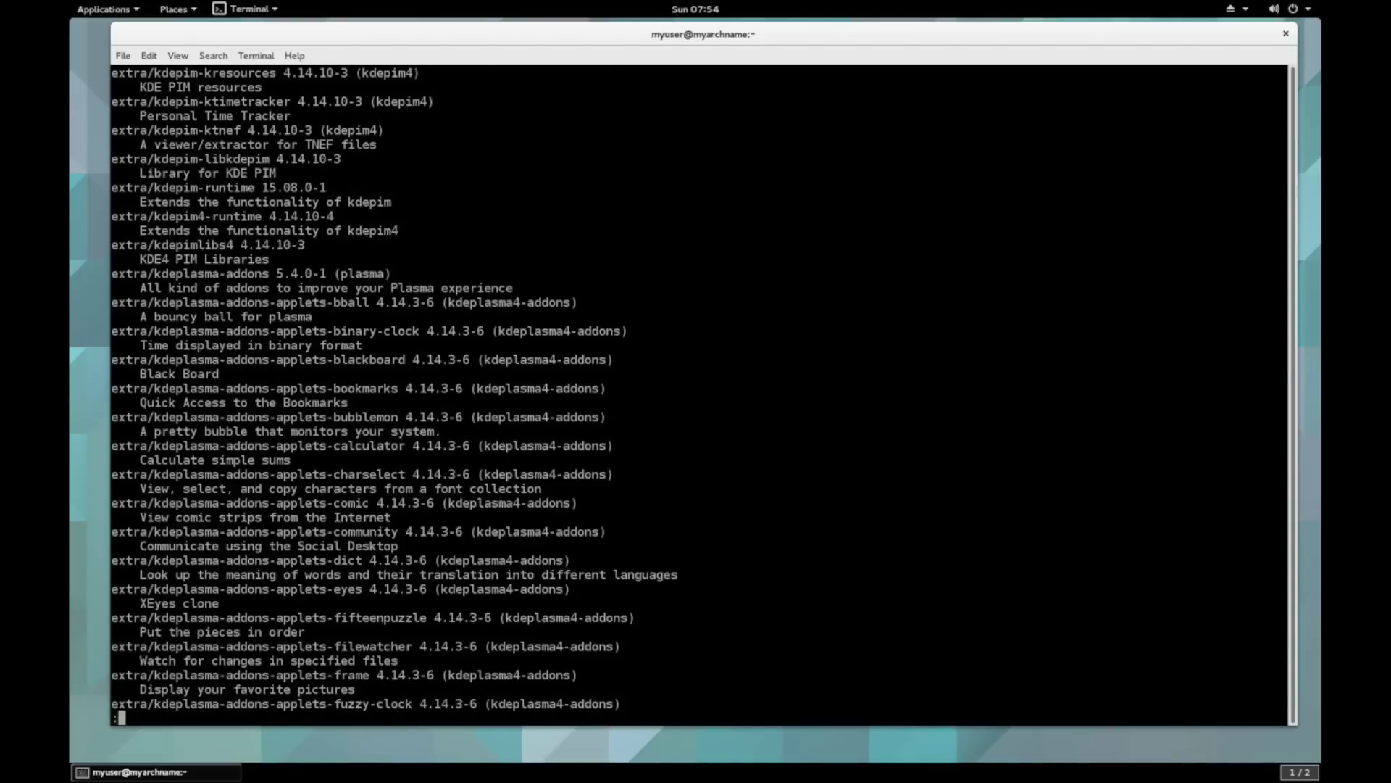
key("q")
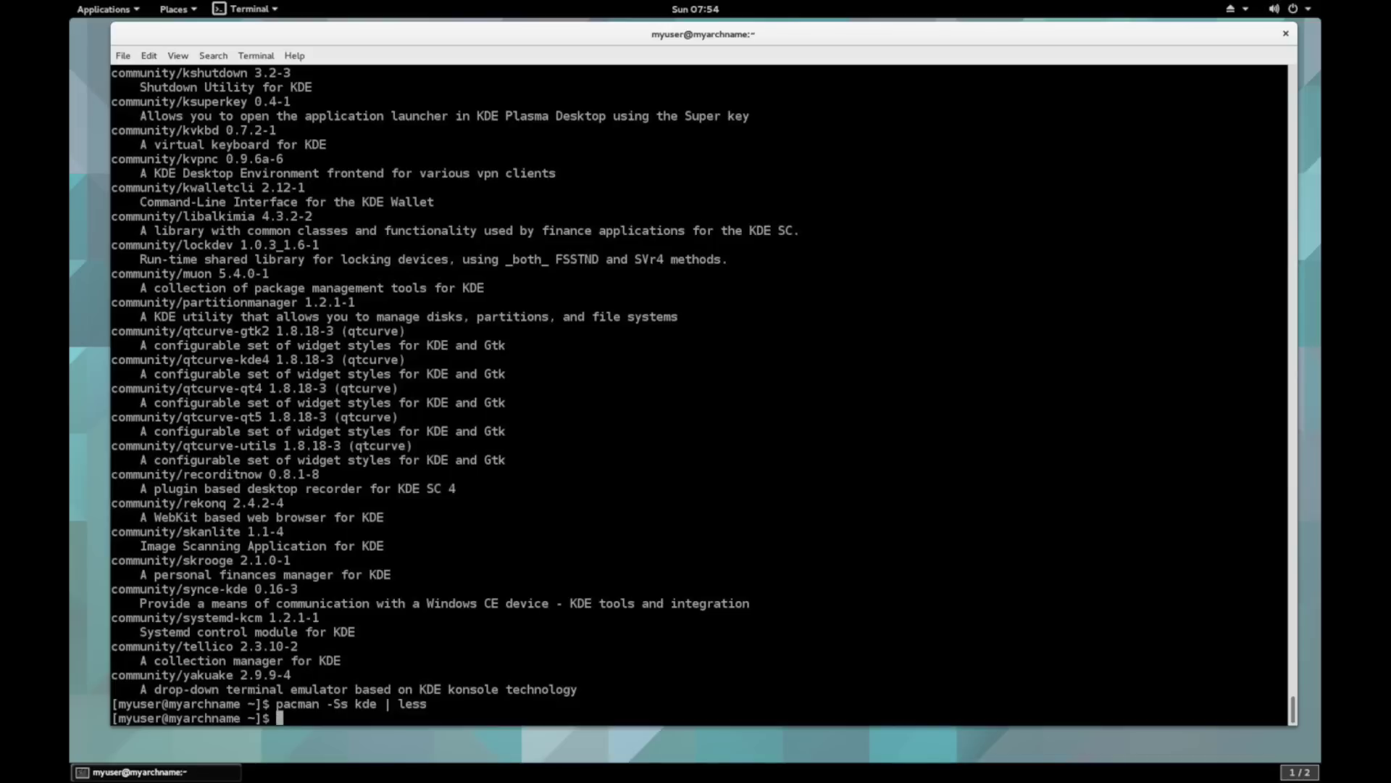
type("# less lets us slow do")
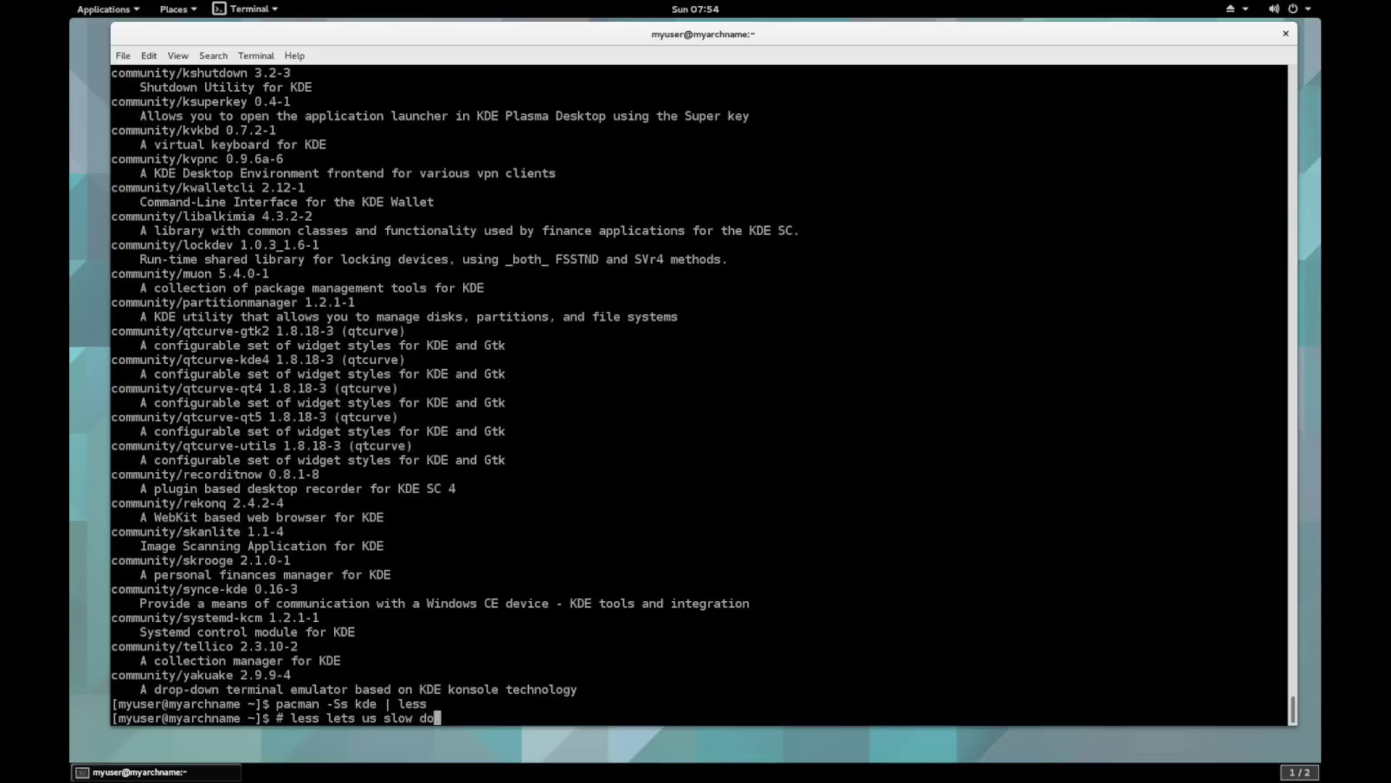
type("wn the output")
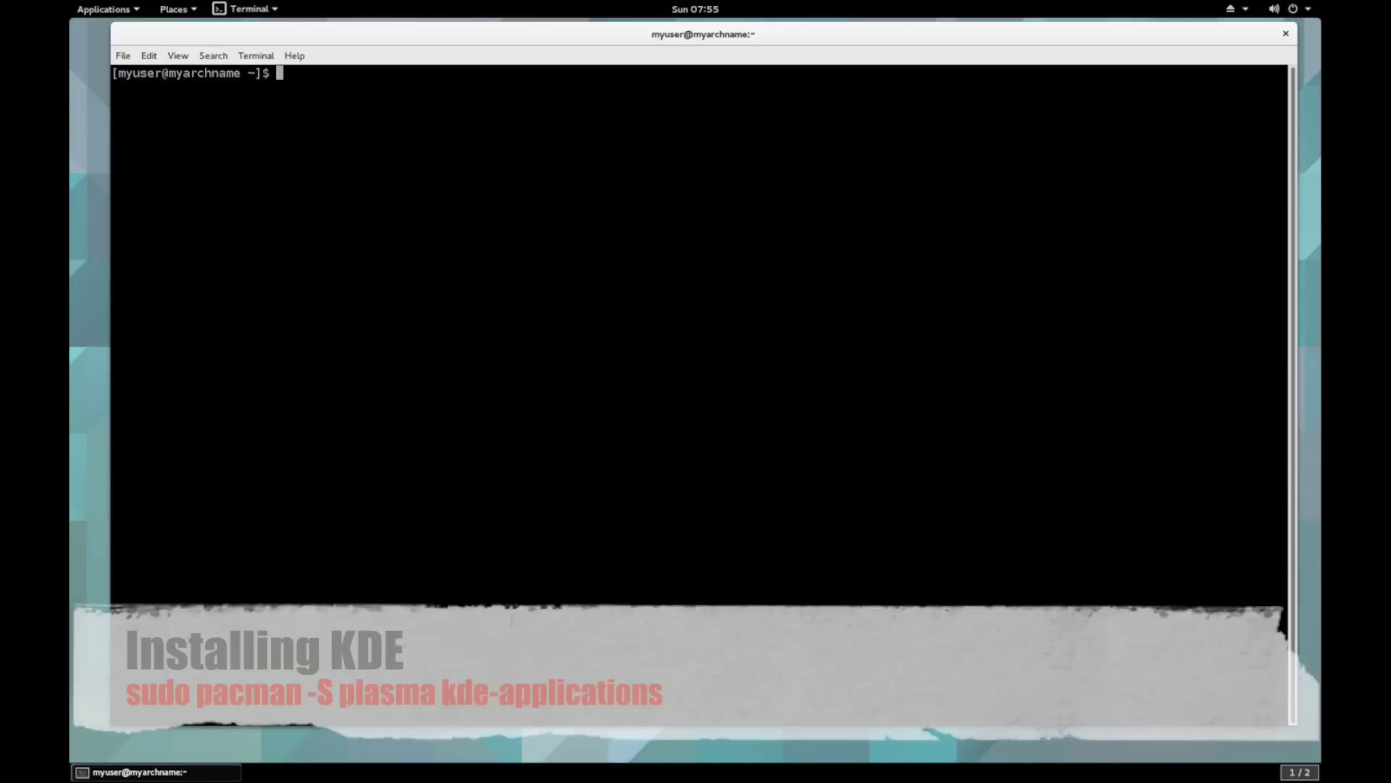
- Run 'sudo pacman -S plasma kde-applications'
type("pa")
key("BackSpace")
key("BackSpace")
type("sudo pacman -S")
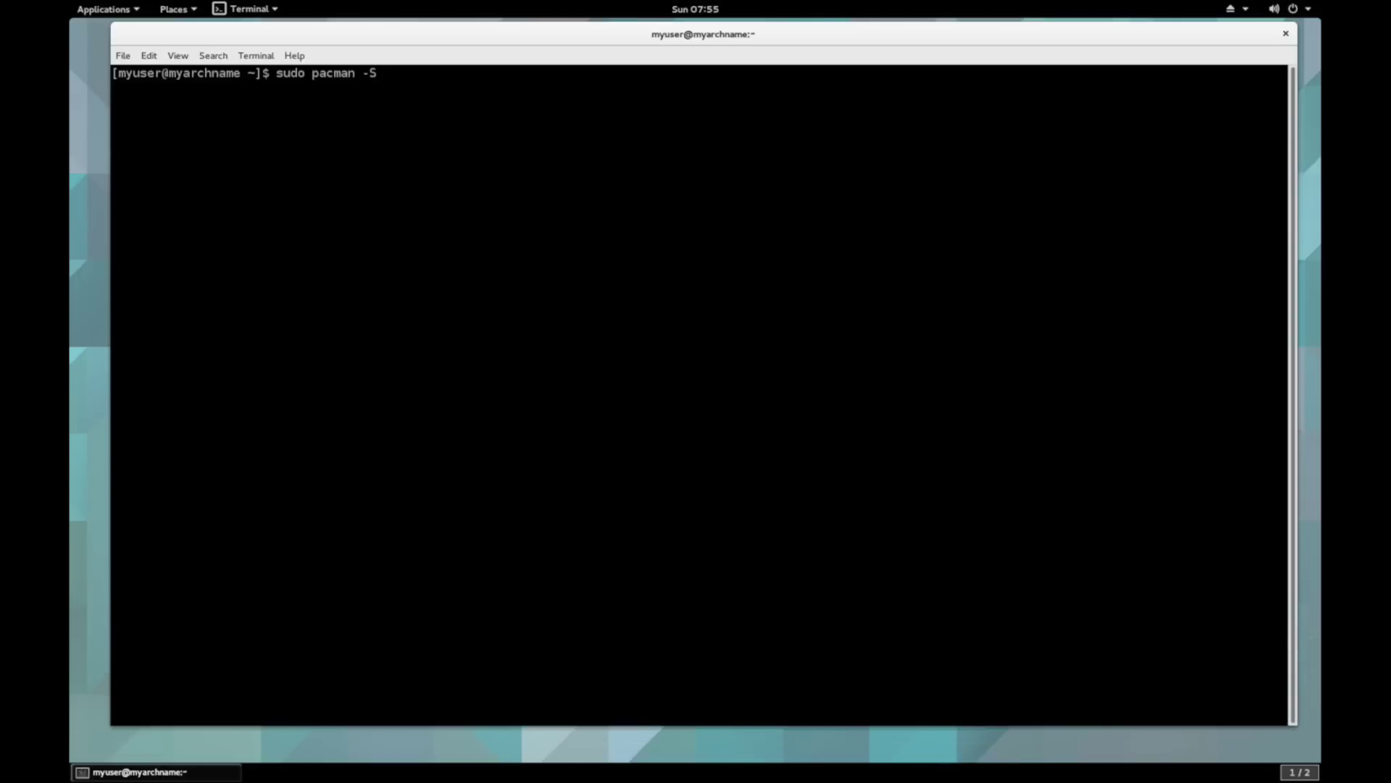
type(" plasma plasma-deskto")
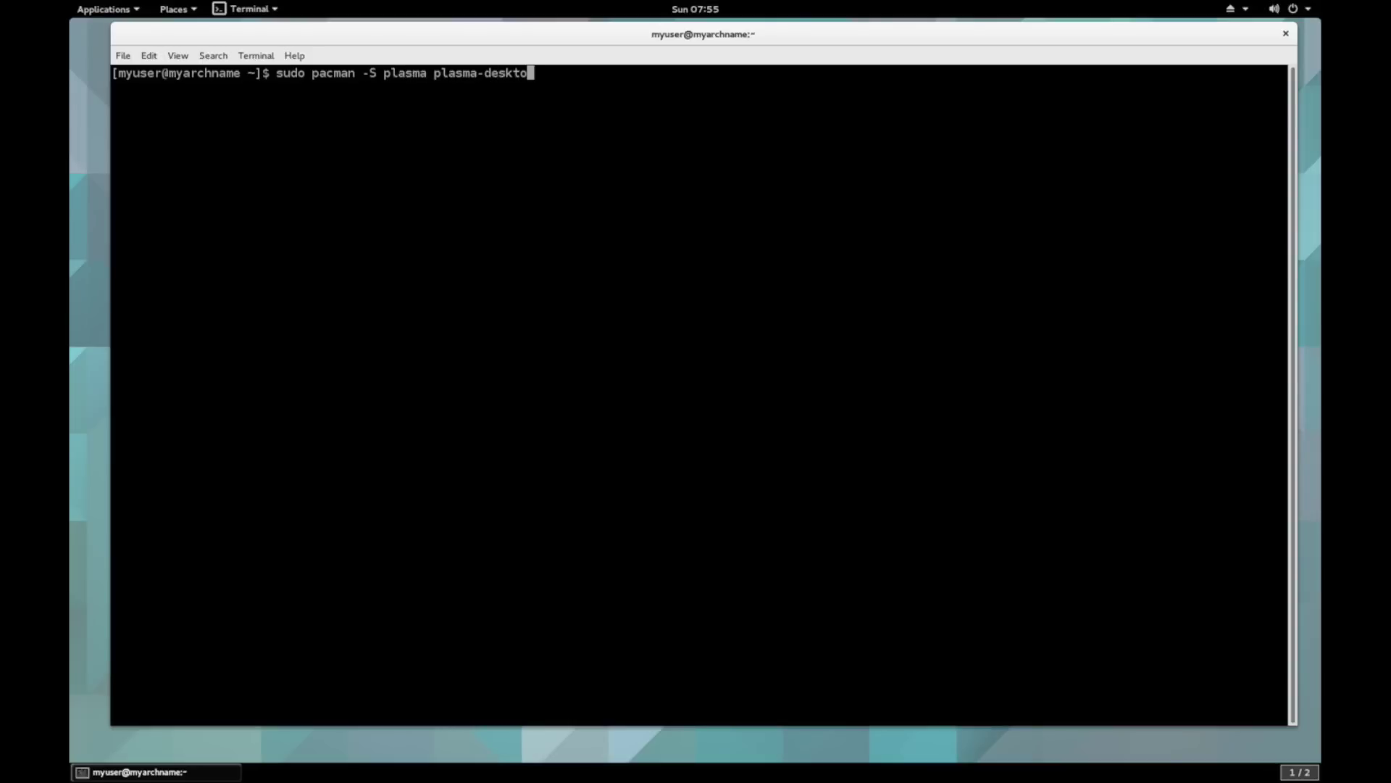
key("BackSpace")
key("BackSpace")
key("BackSpace")
key("BackSpace")
key("BackSpace")
key("BackSpace")
key("BackSpace")
key("BackSpace")
key("BackSpace")
key("BackSpace")
key("BackSpace")
key("BackSpace")
type("kde-applications")
key("Return")
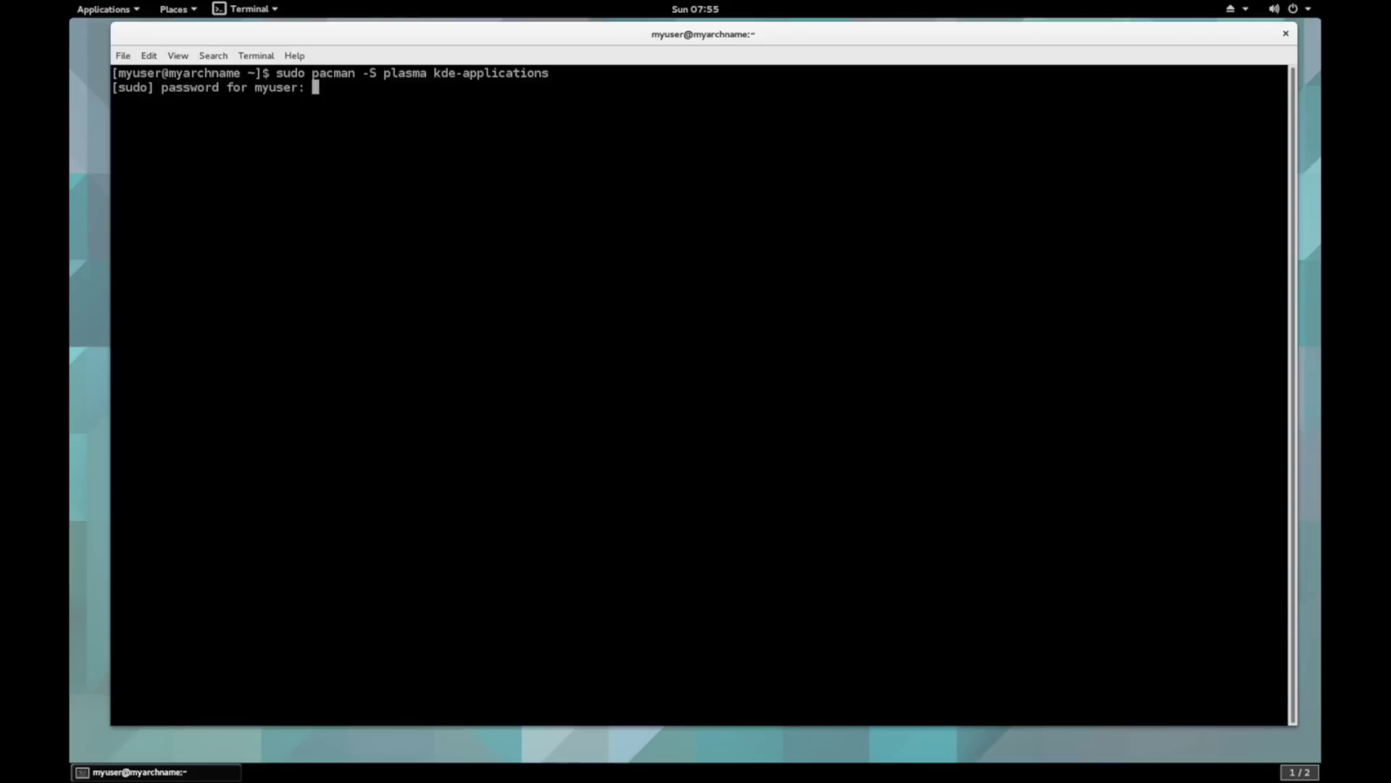
- Authorise with the password, accept plasma group and phonon defaults, and decline removing seahorse
key("Return")
key("Return")
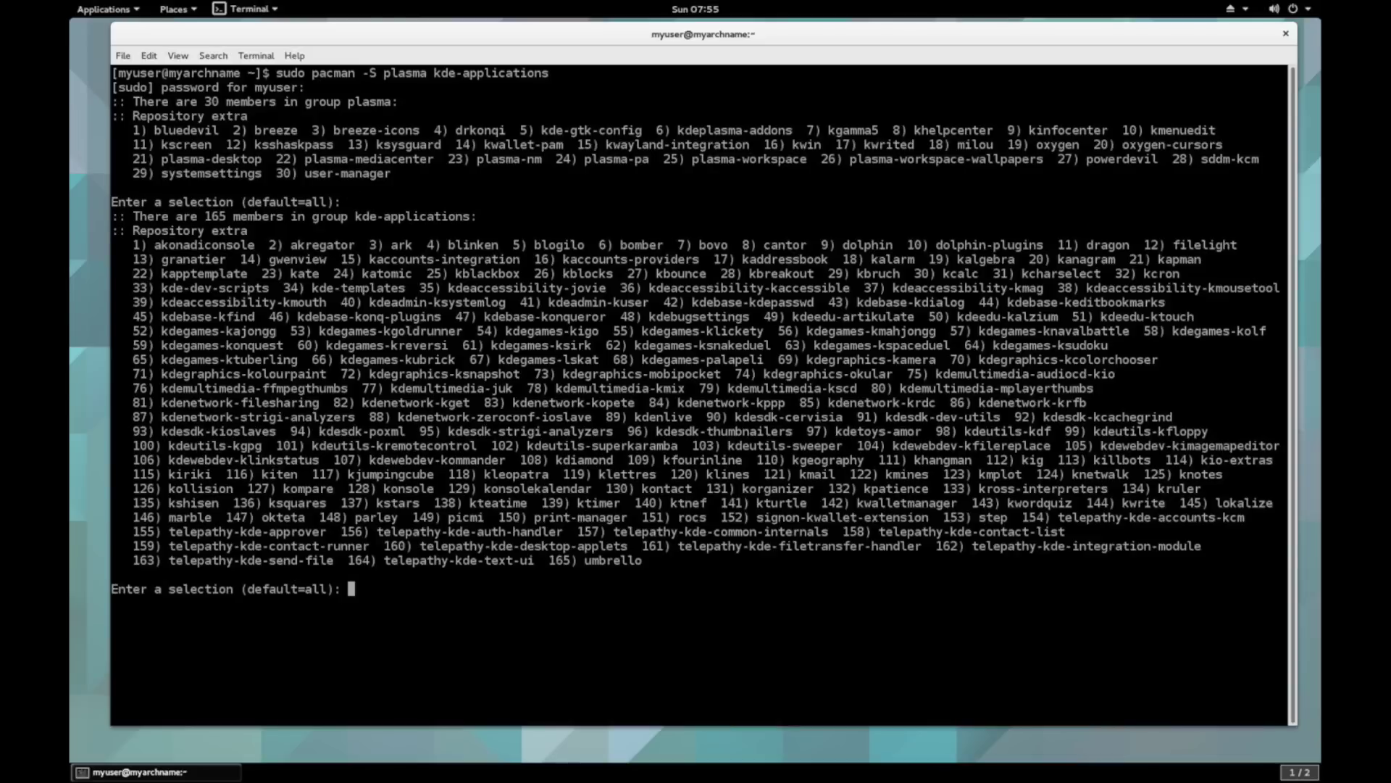
key("Return")
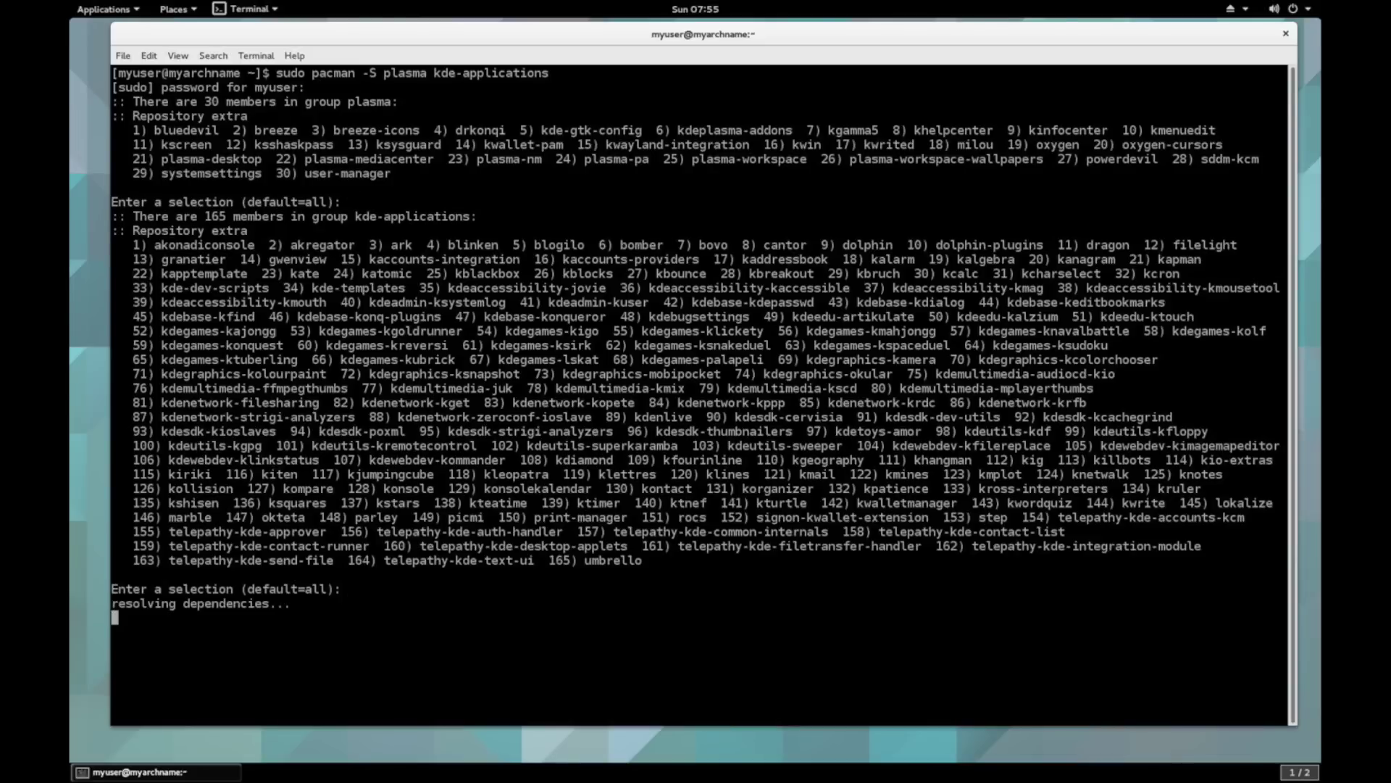
key("Return")
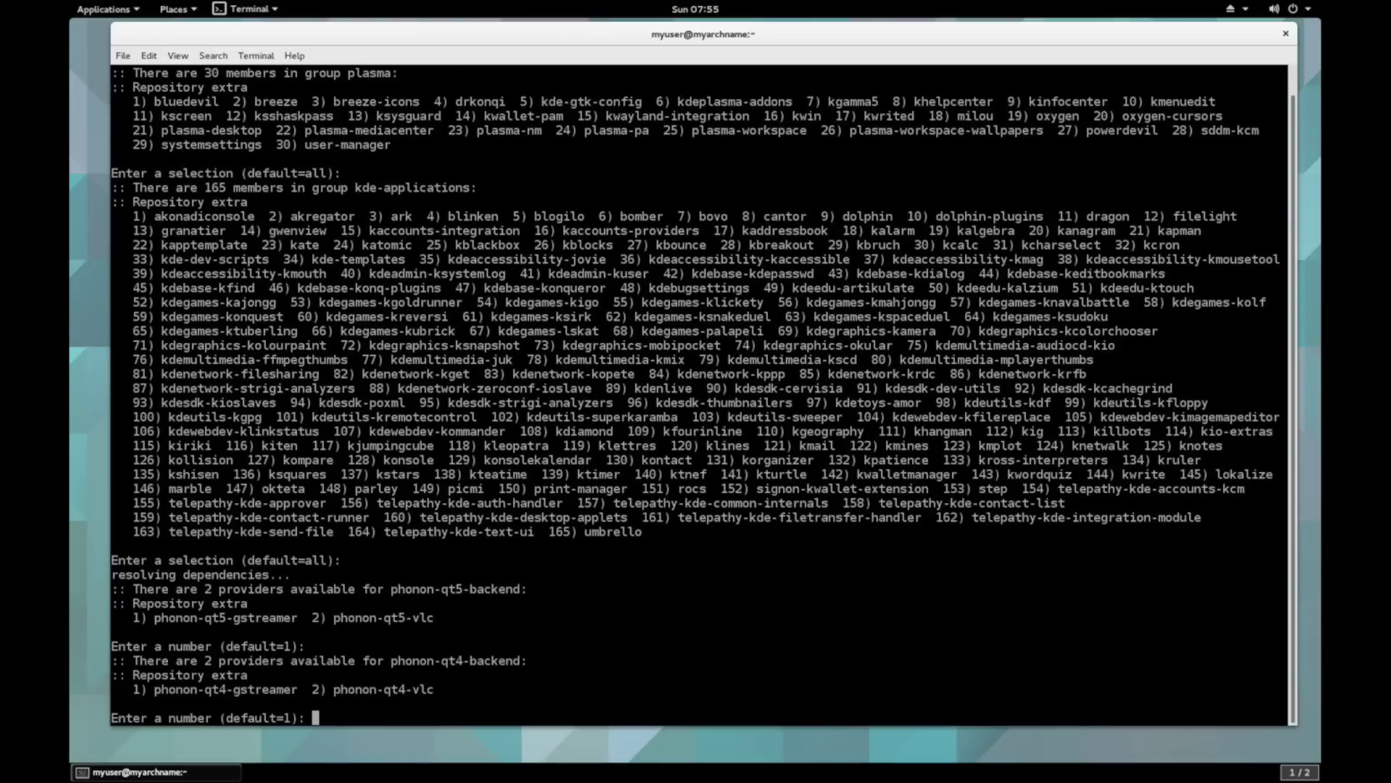
key("Return")
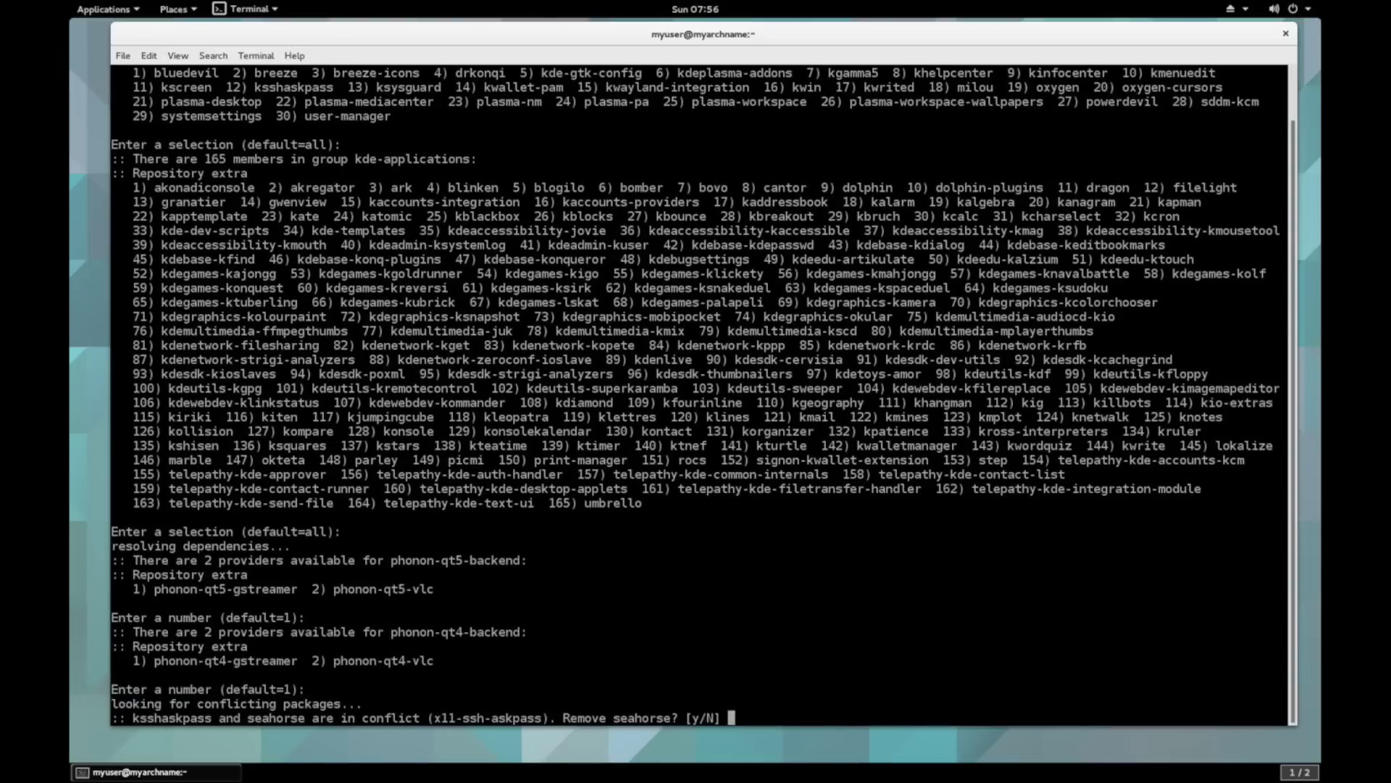
key("Return")
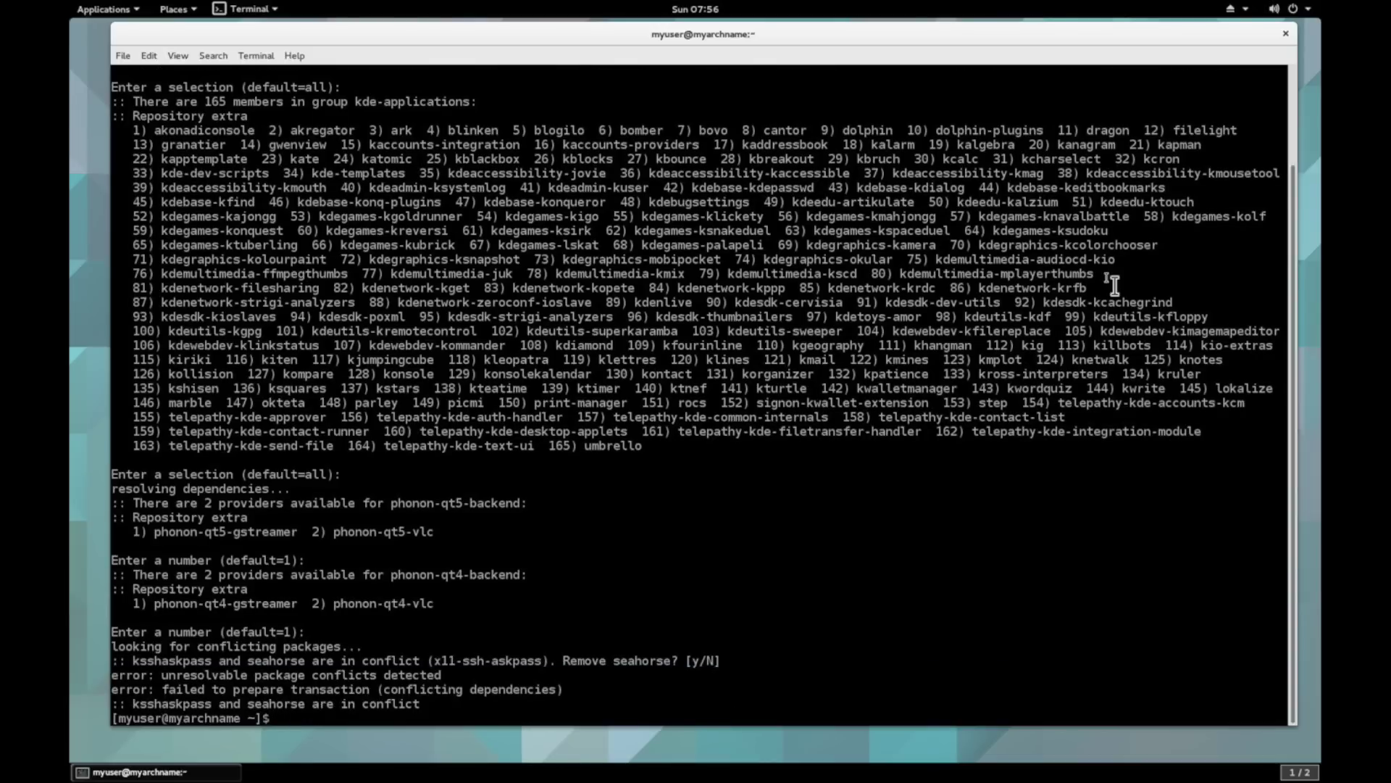
- Enter the comment '# If you want a KDE desktop, some of the defaults will get replaced with KDE substitutes'
type("# If you want a ")
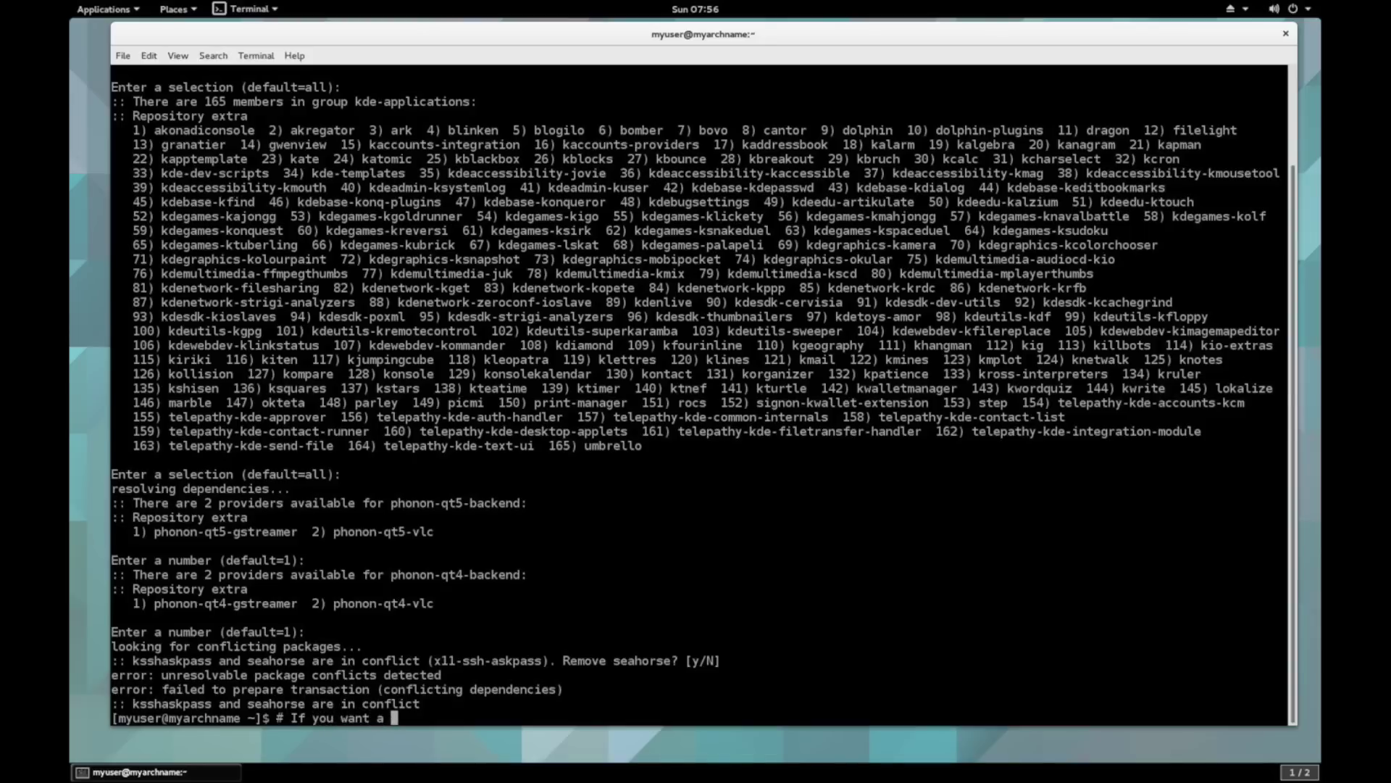
type("KDE desktop, so")
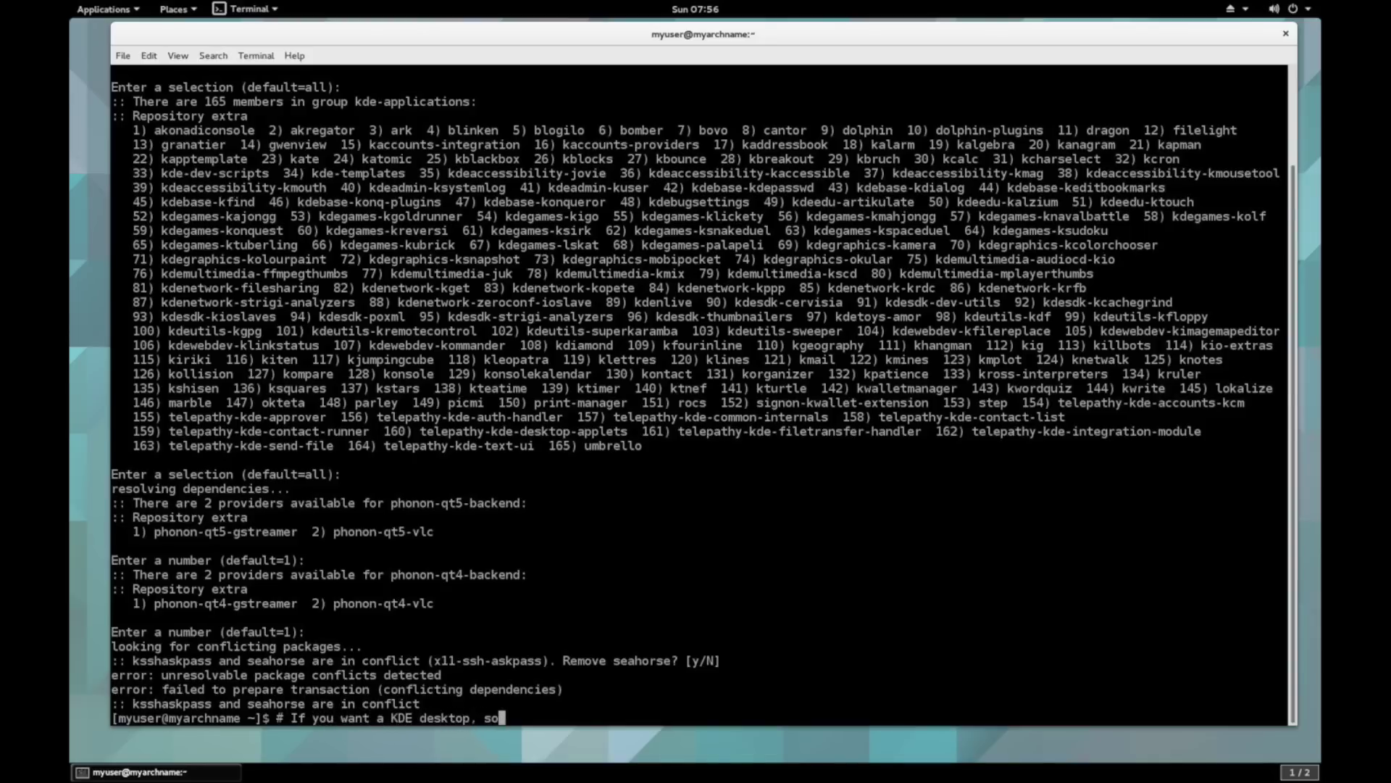
type("me of the defaults w")
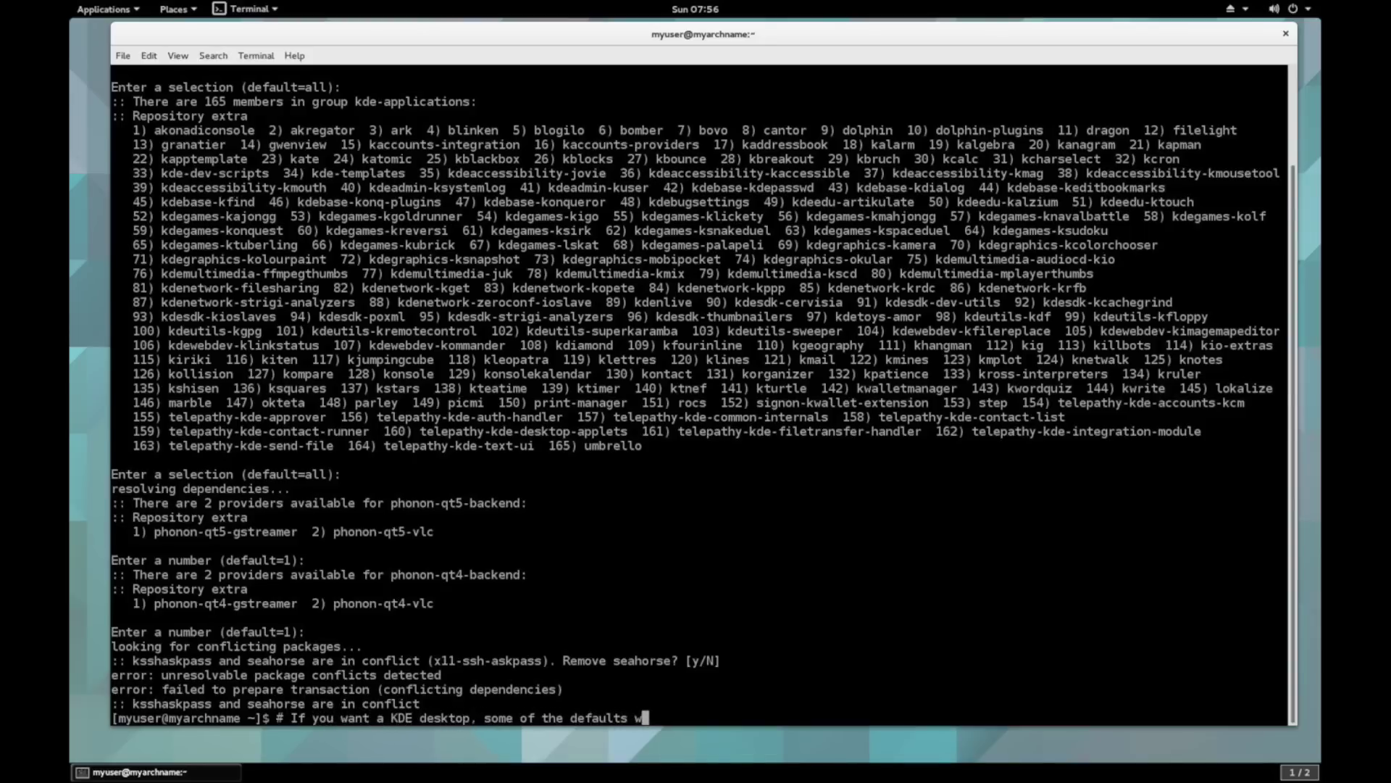
type("ill get replace")
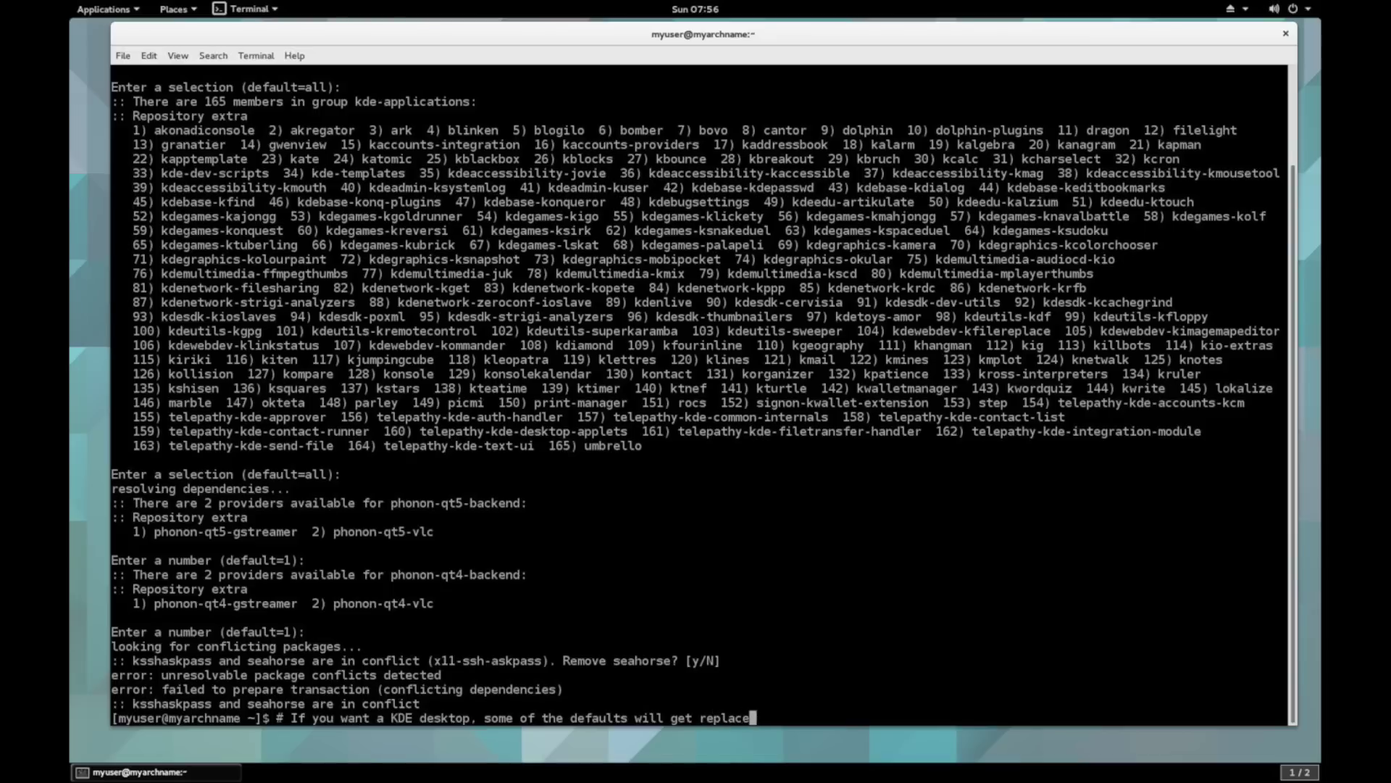
type("d with KDE su")
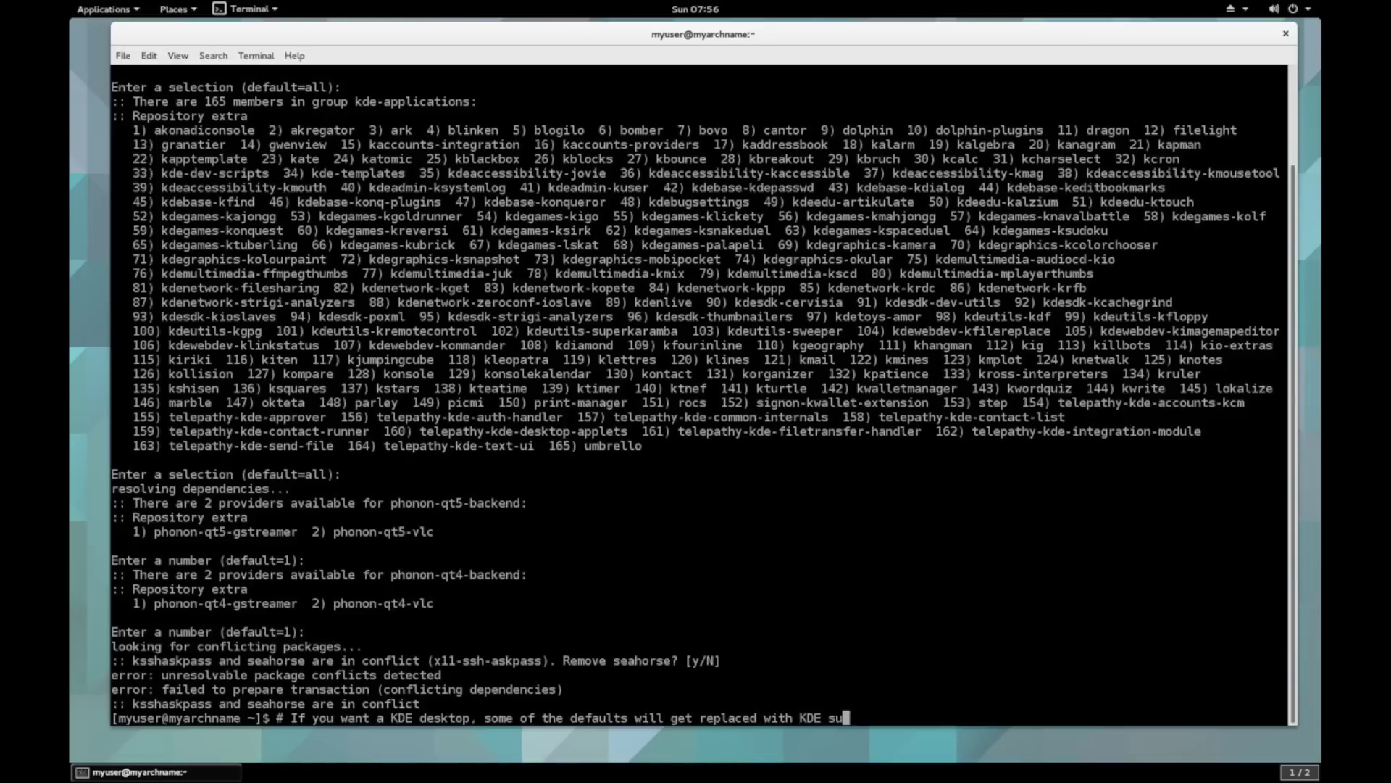
type("bstitutes")
key("Return")
key("Up")
key("Down")
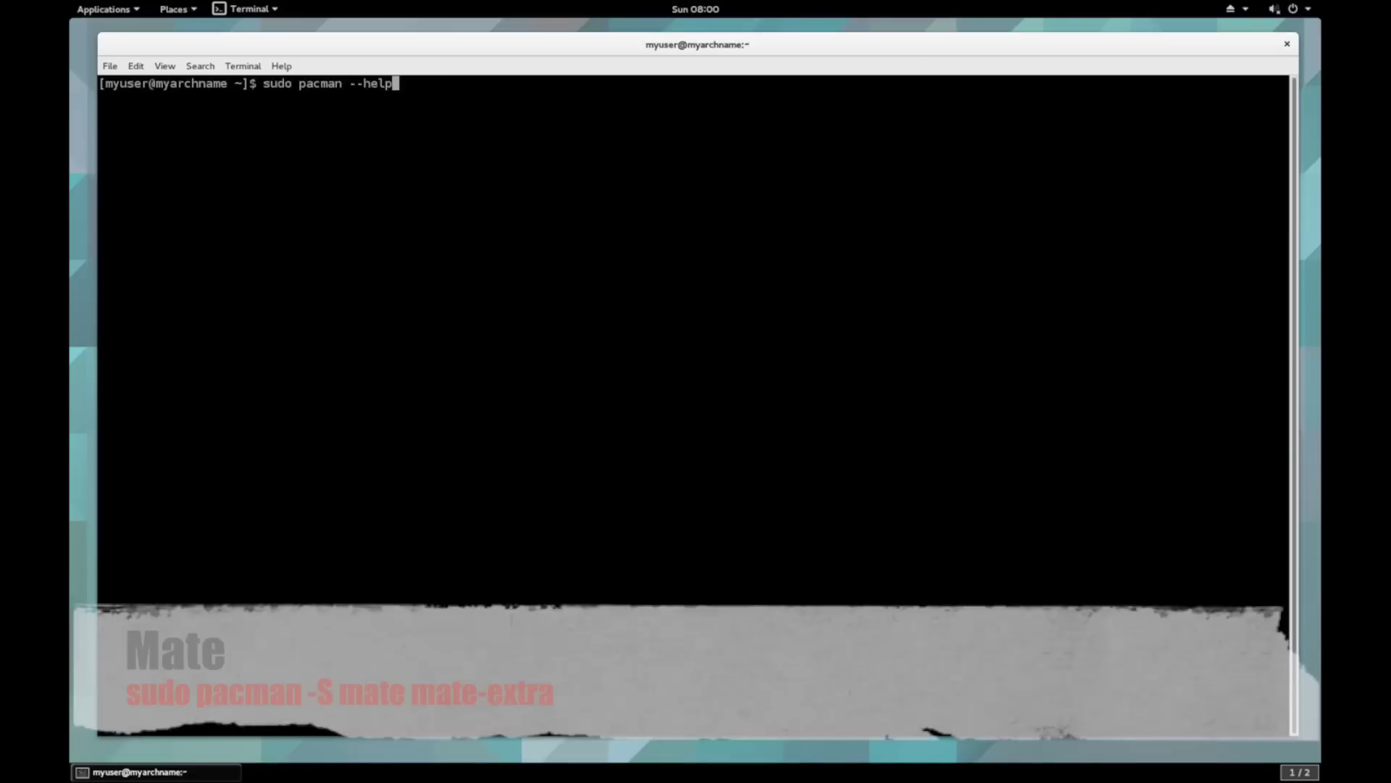
- Correct the command to 'sudo pacman -S mate mate-extra' and run it
type("mate-extra")
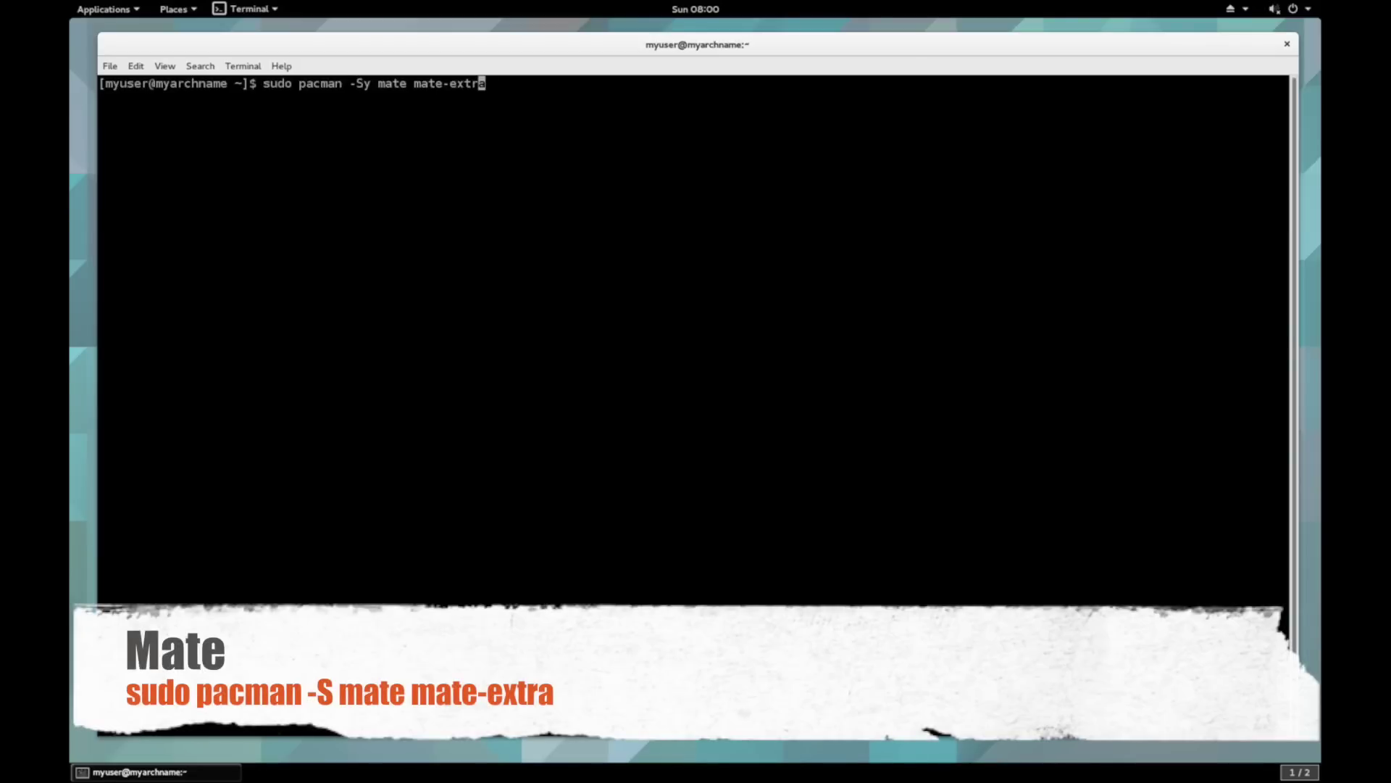
key("Left")
key("Left")
key("Left")
key("Left")
key("Left")
key("Left")
key("Left")
key("Left")
key("Left")
key("Left")
key("Left")
key("Left")
key("Left")
key("Left")
key("Left")
key("Left")
key("BackSpace")
key("Return")
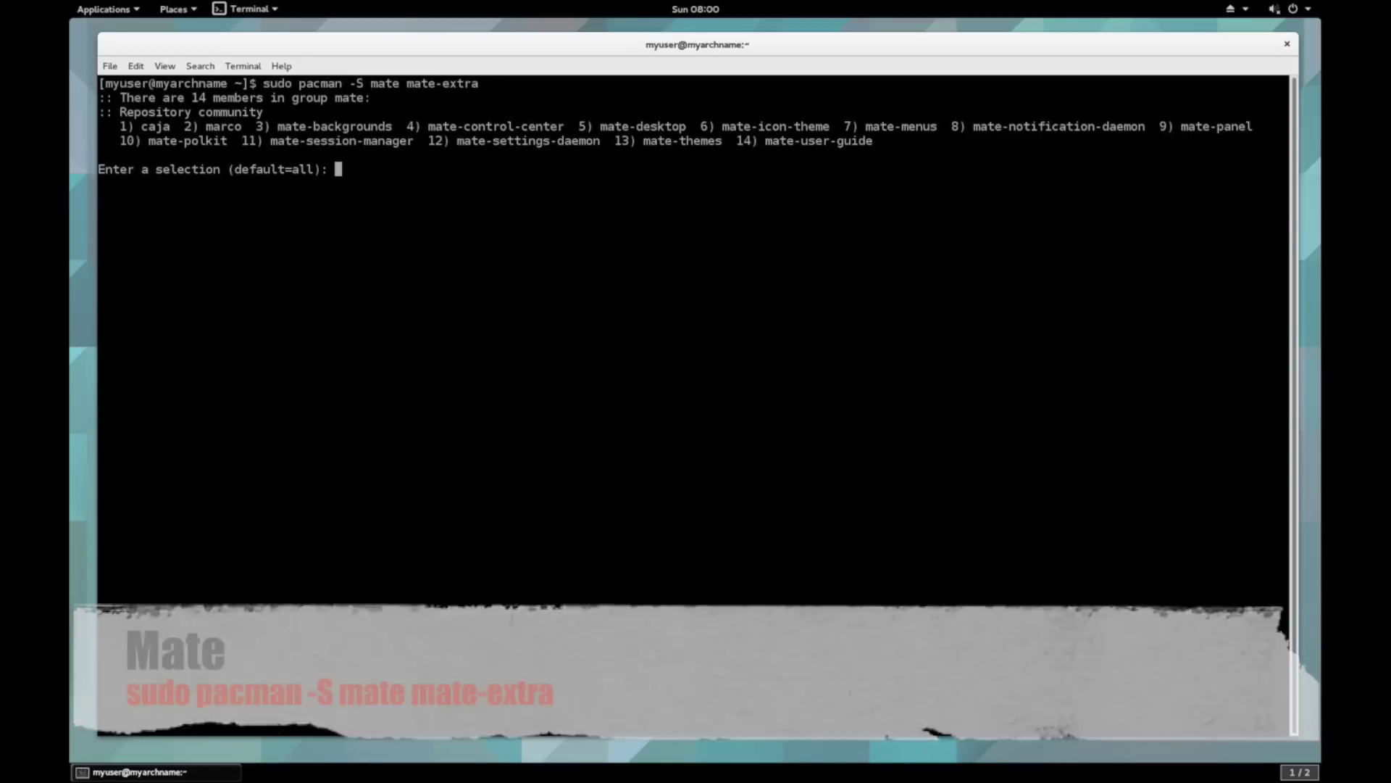
- Accept all mate and mate-extra members and confirm removing libmatekbd-gtk3 and libmateweather-gtk3
key("Return")
key("Return")
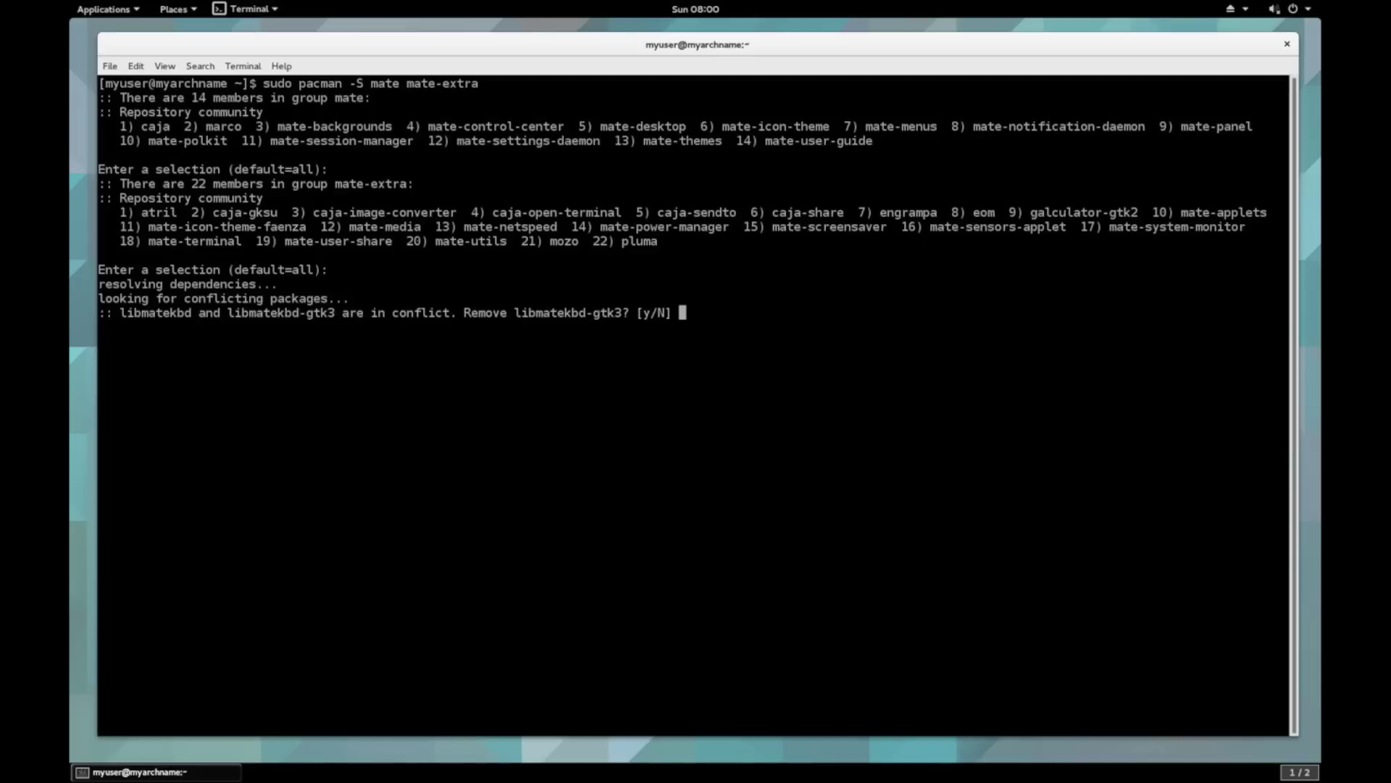
type("y")
key("Return")
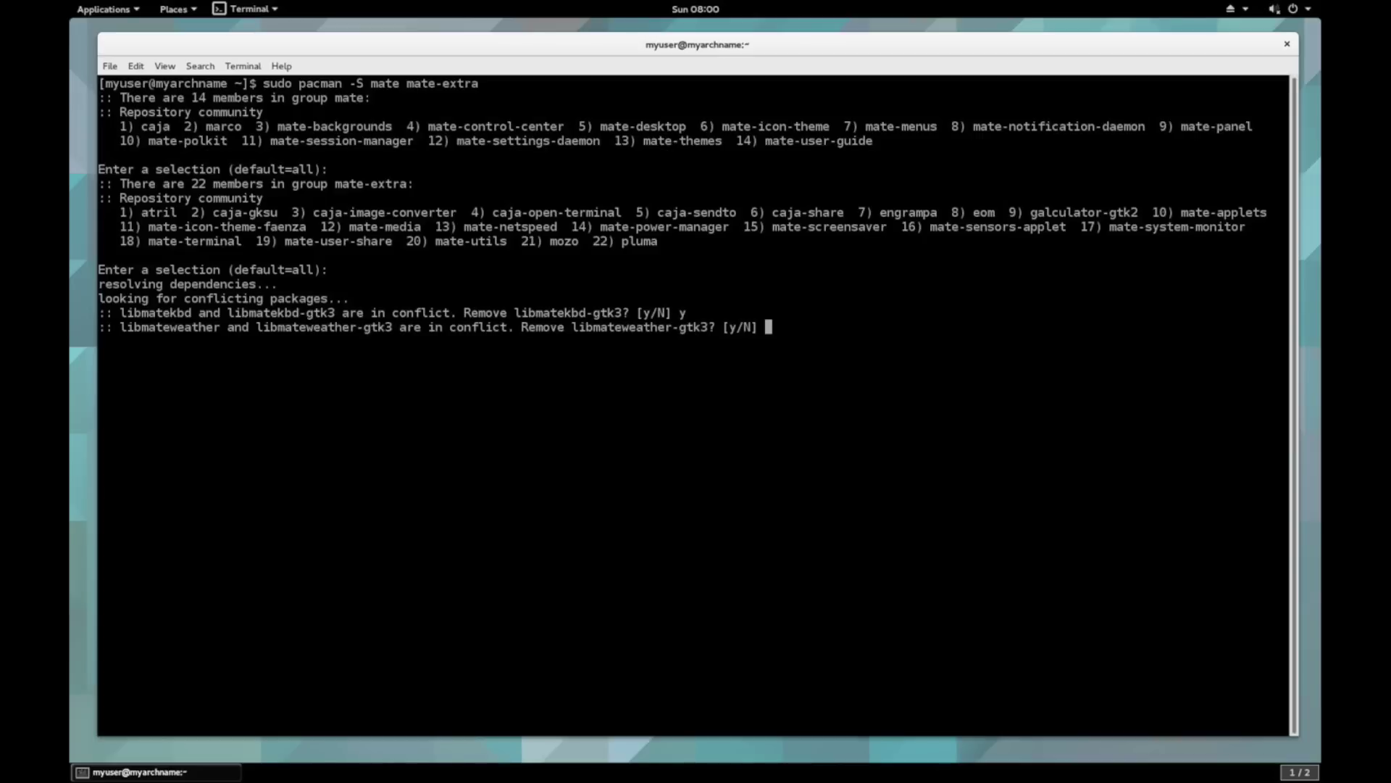
type("y")
key("Return")
type("y")
key("Return")
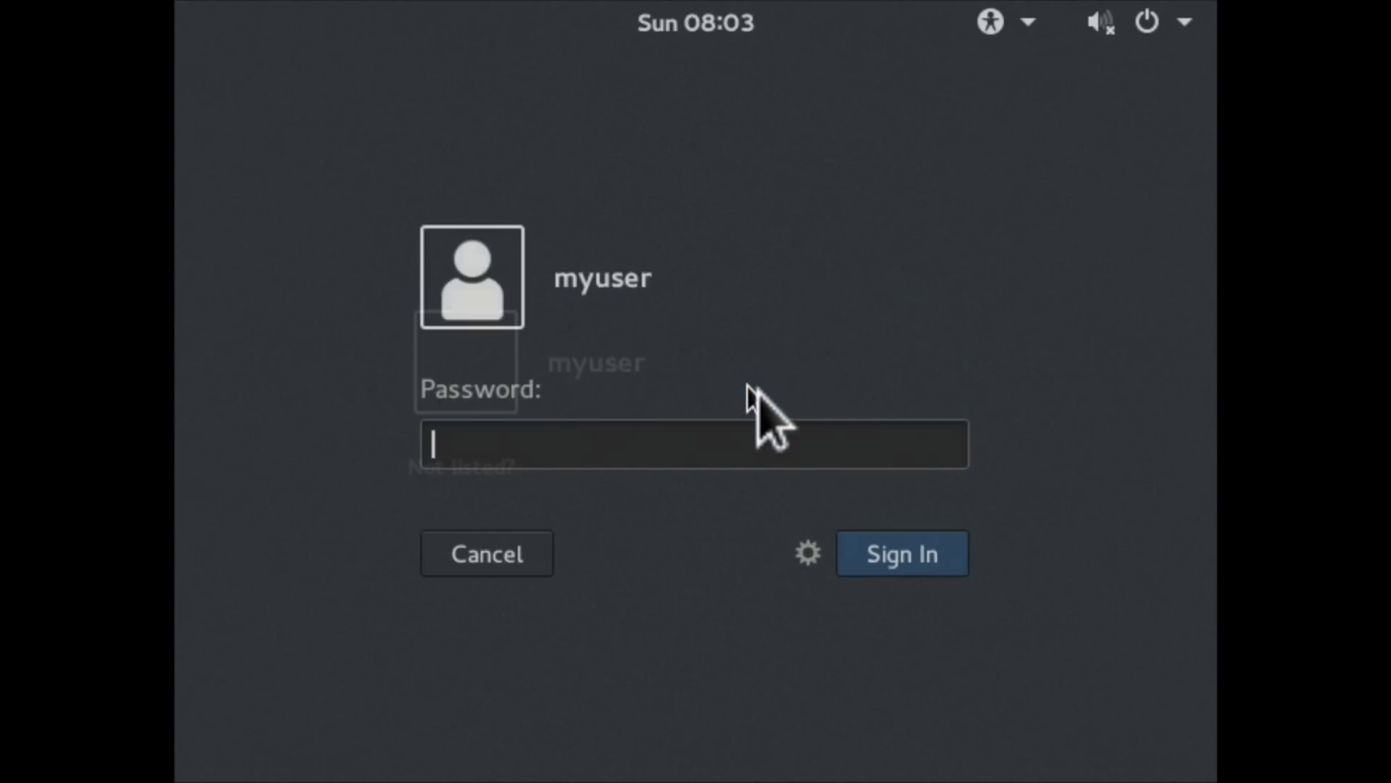
- Enter the username, check the session list, then restart so MATE becomes a session option
type("myuser1")
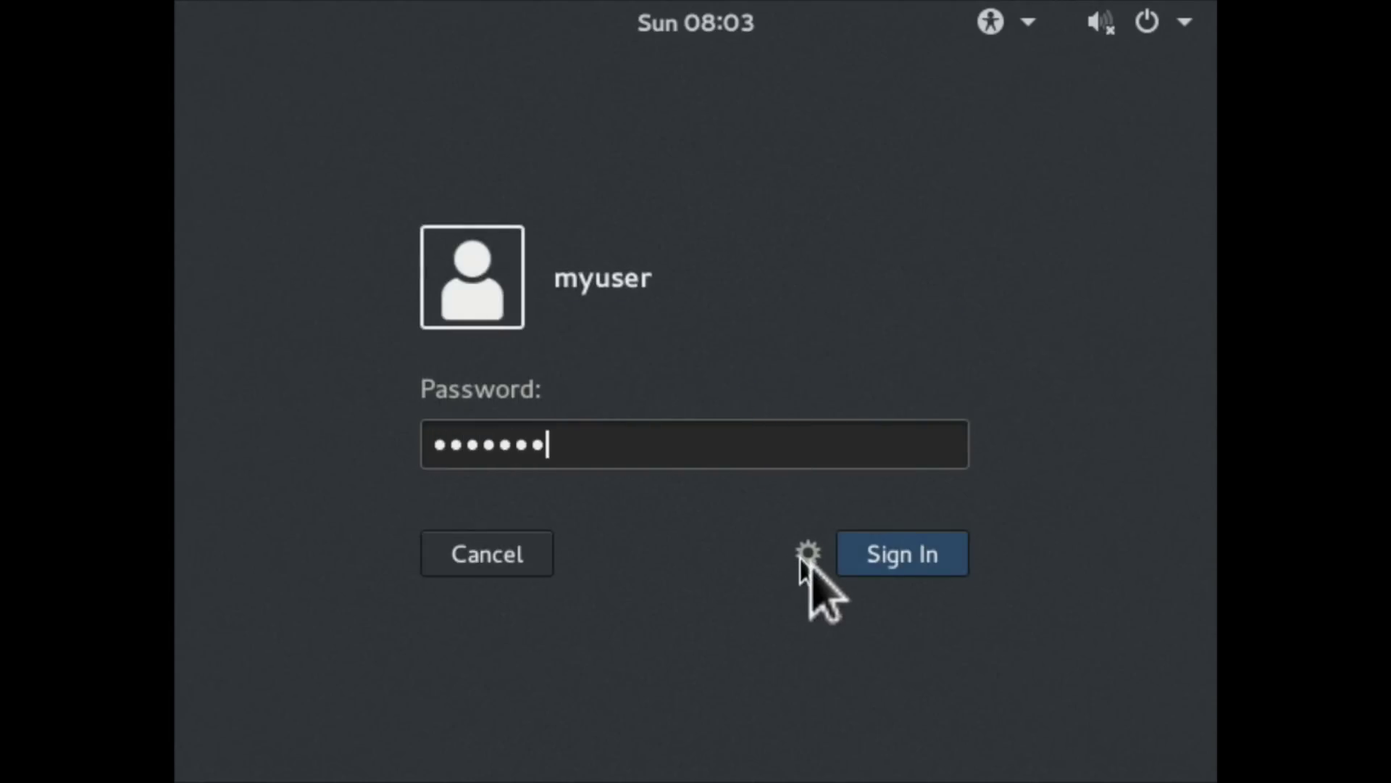
left_click(807, 554)
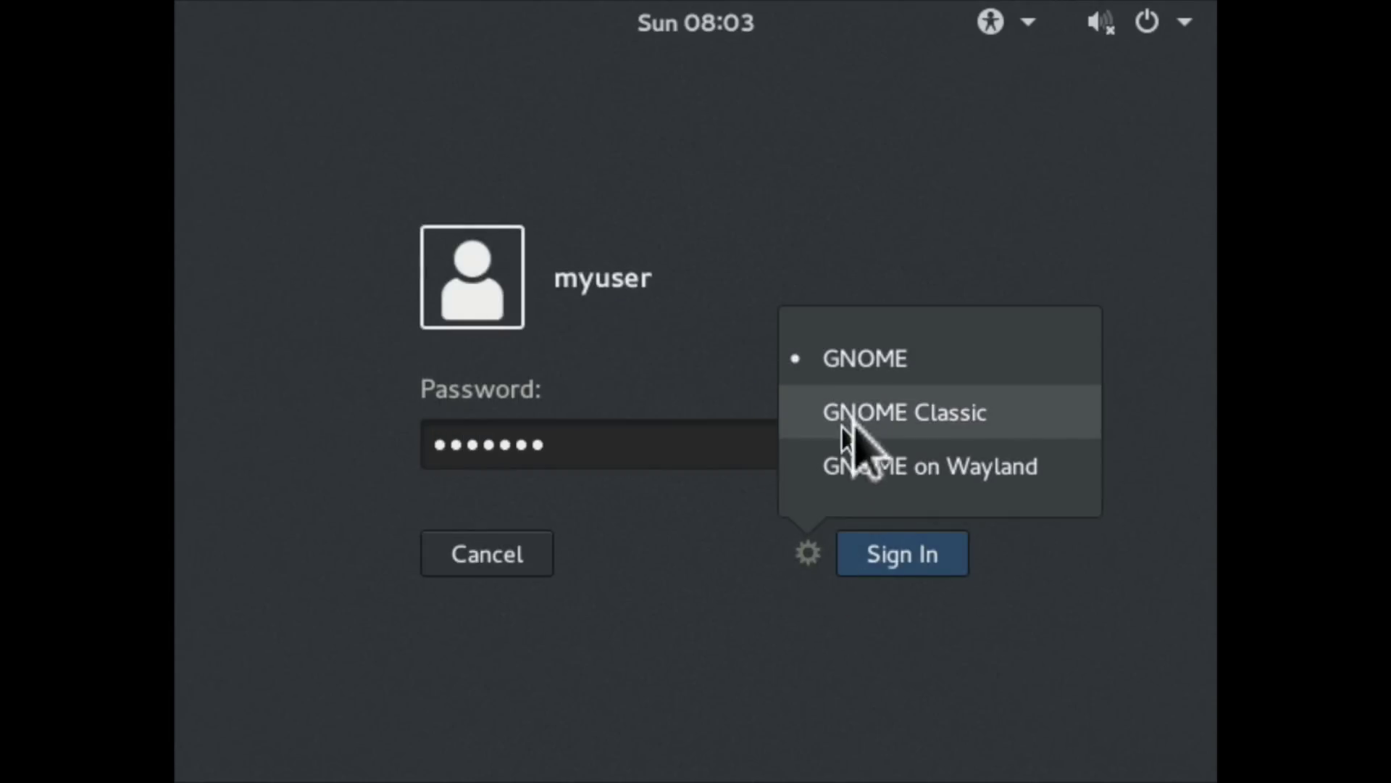
left_click(850, 357)
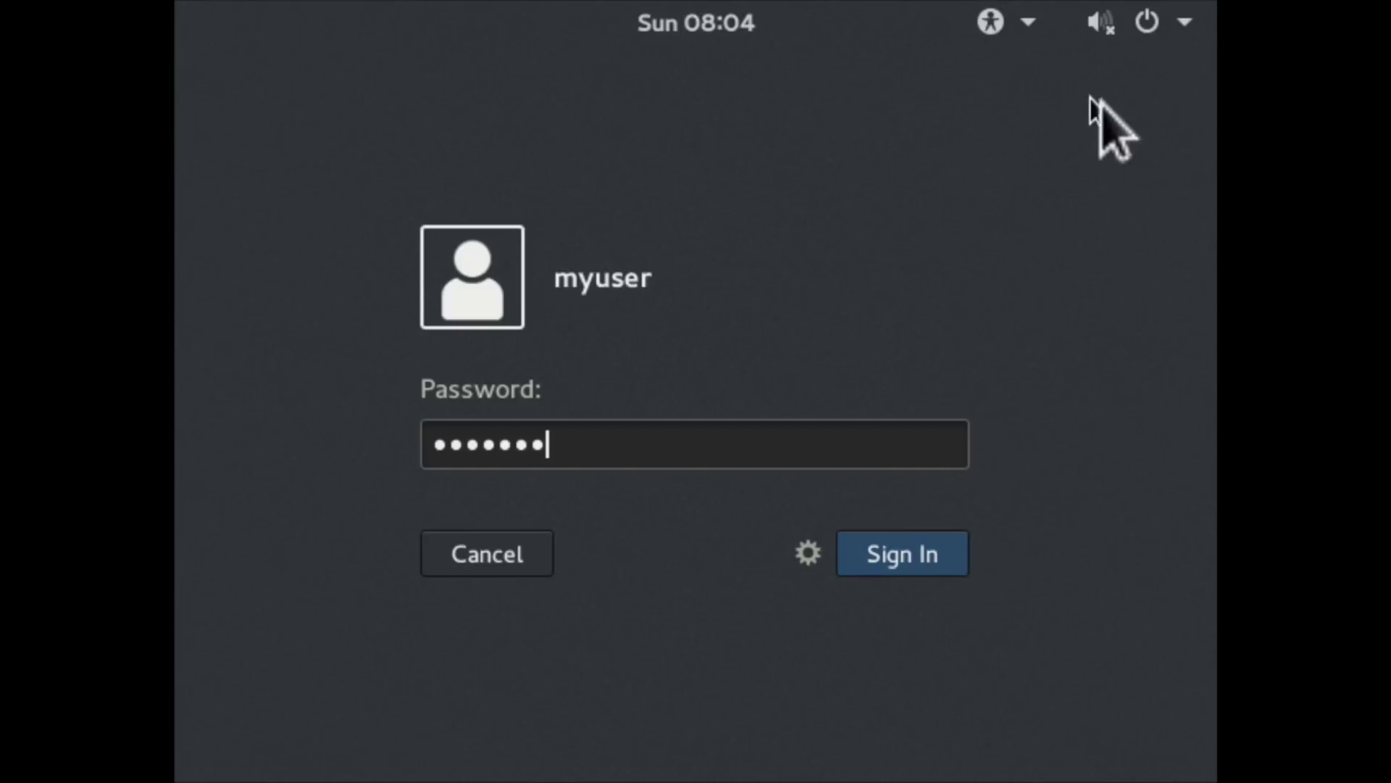
left_click(1155, 34)
left_click(926, 248)
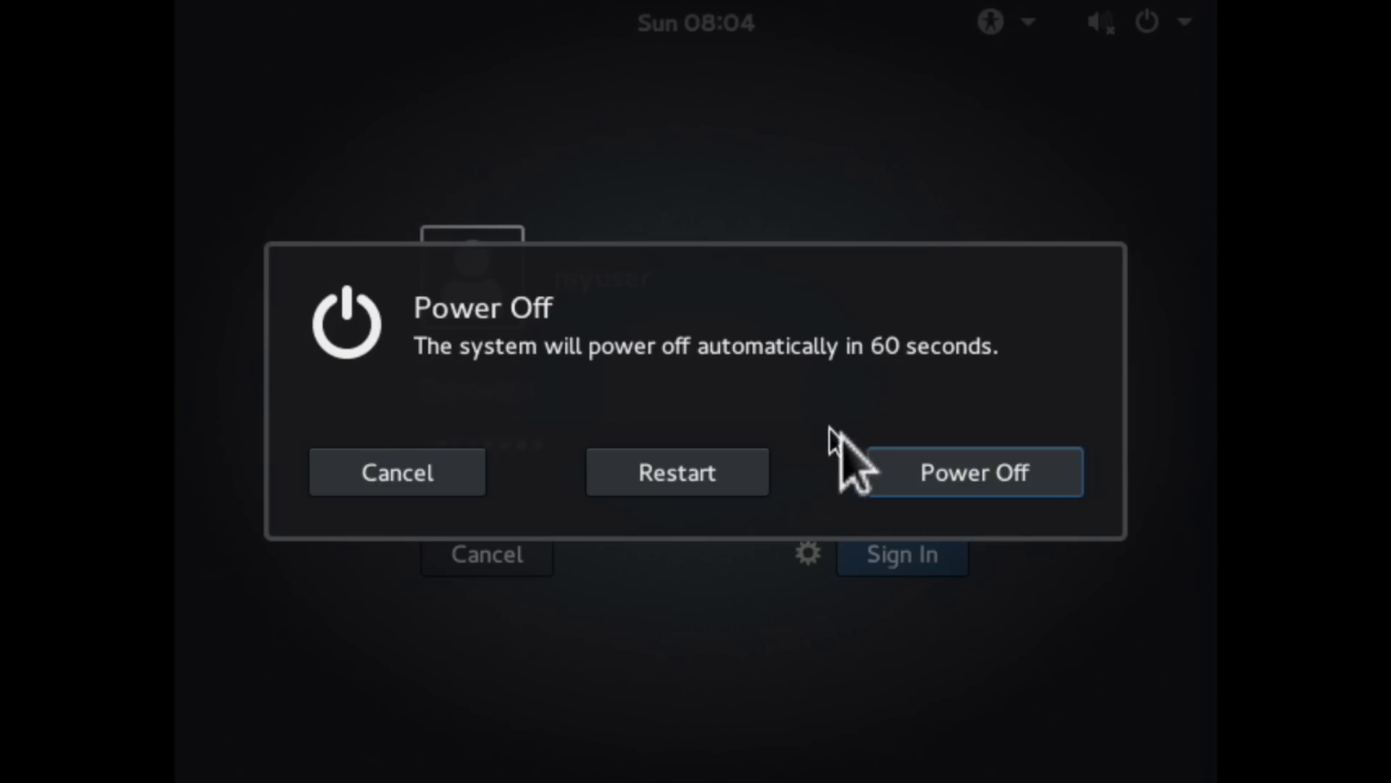
left_click(733, 472)
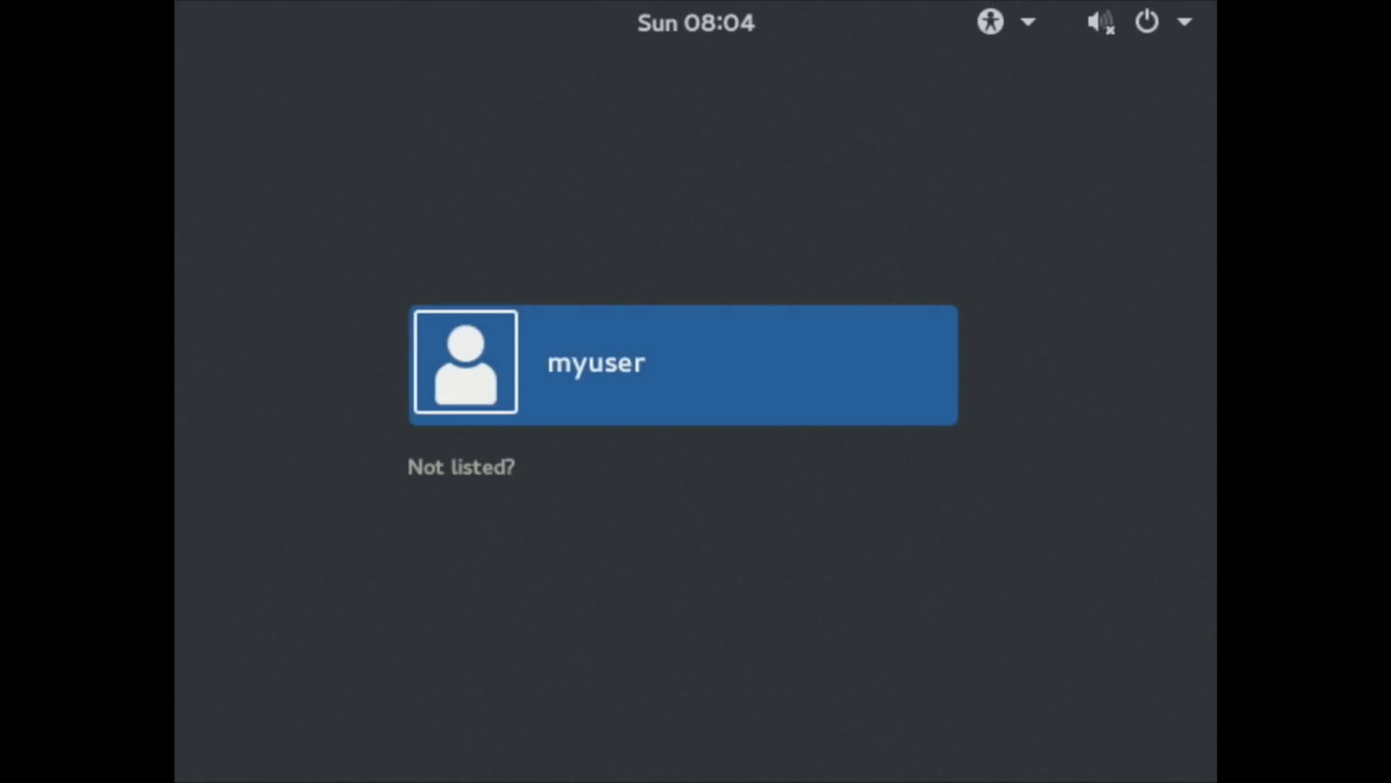
- Select the user account, enter the password, and choose the MATE session
left_click(741, 339)
type("pass123")
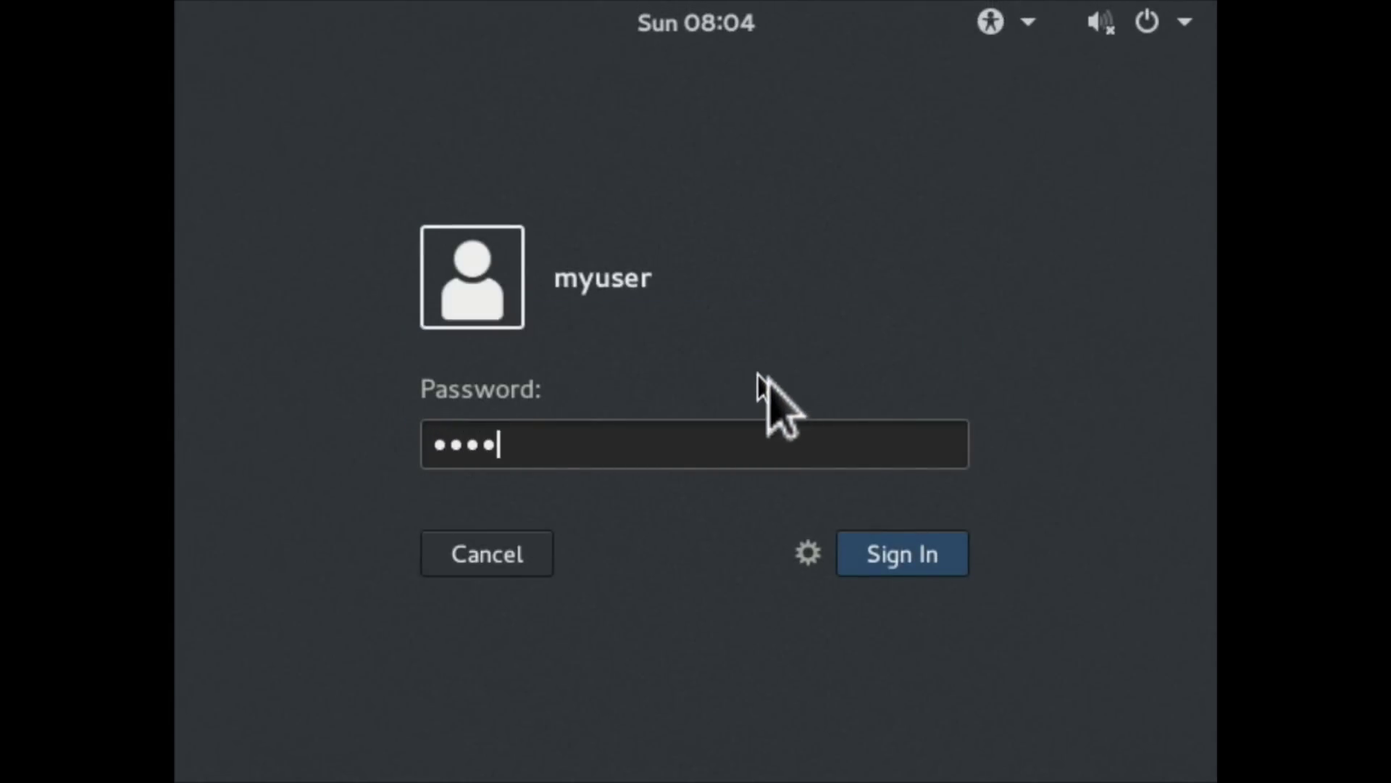
left_click(810, 555)
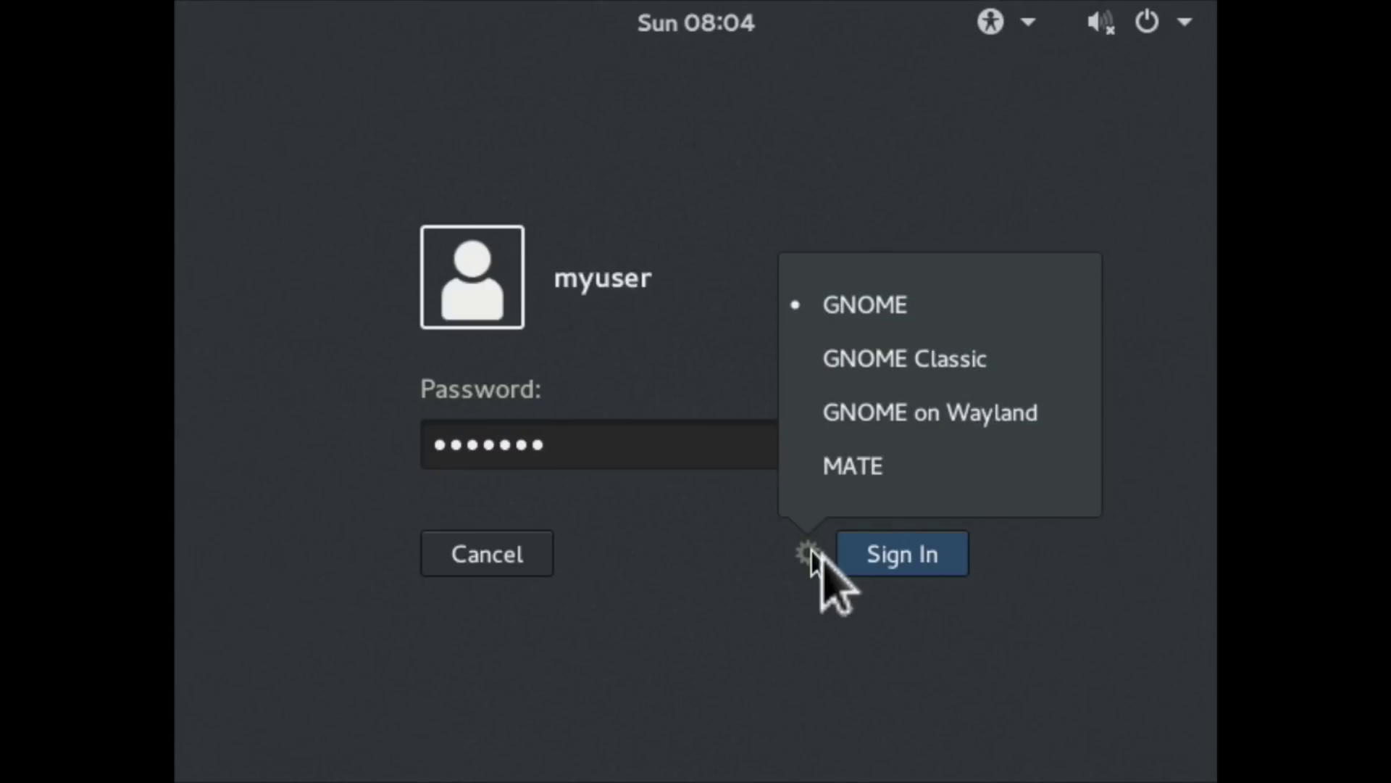
left_click(834, 471)
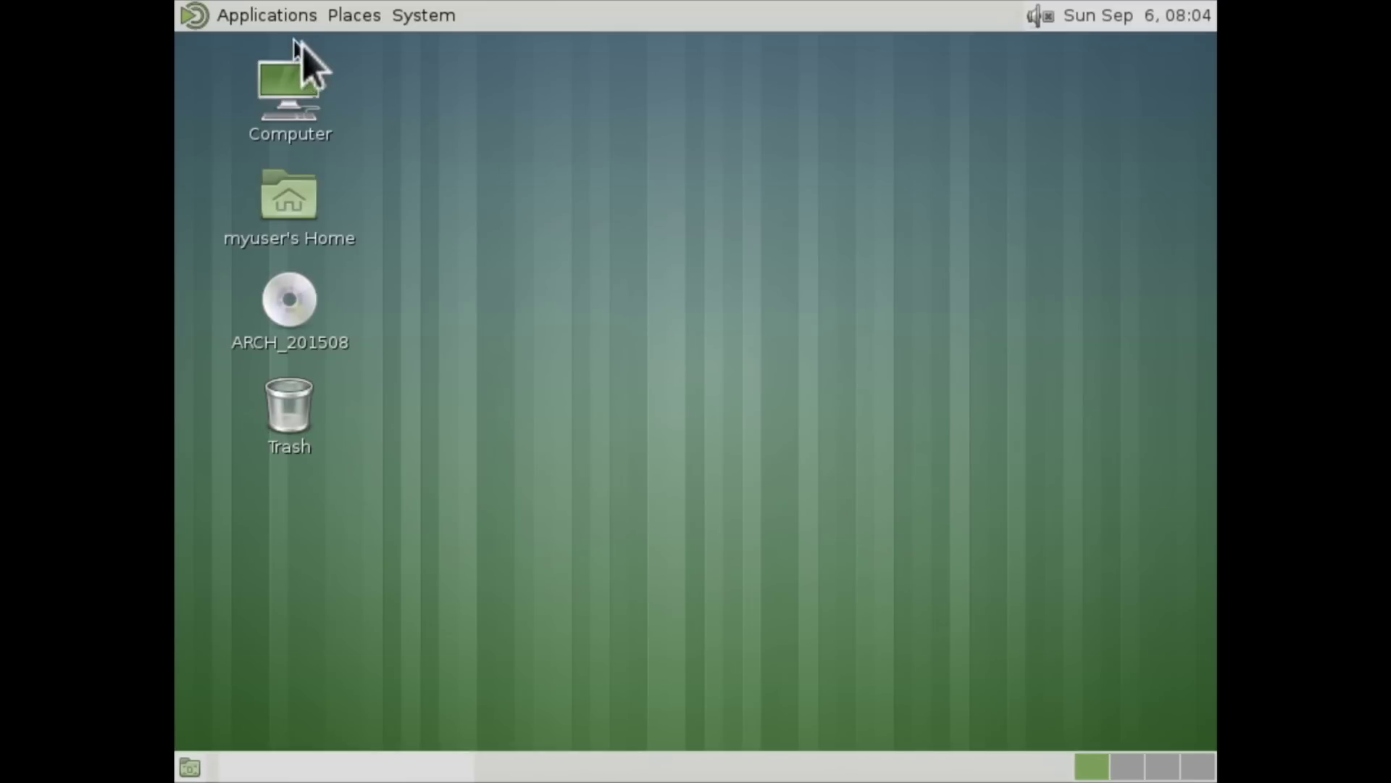
- In System > Preferences > Displays, apply a 1920 x 1200 resolution and keep the configuration
left_click(290, 28)
mouse_move(425, 29)
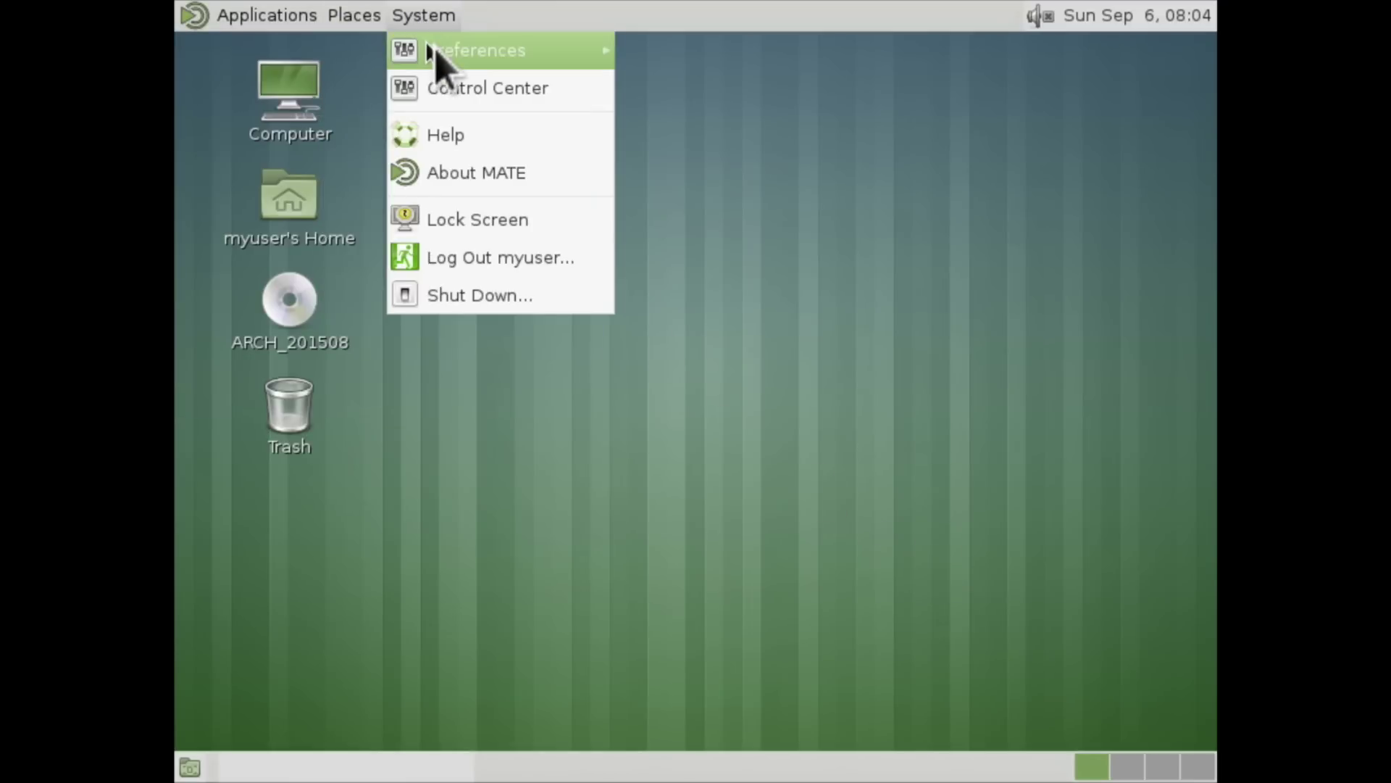
mouse_move(435, 54)
left_click(722, 190)
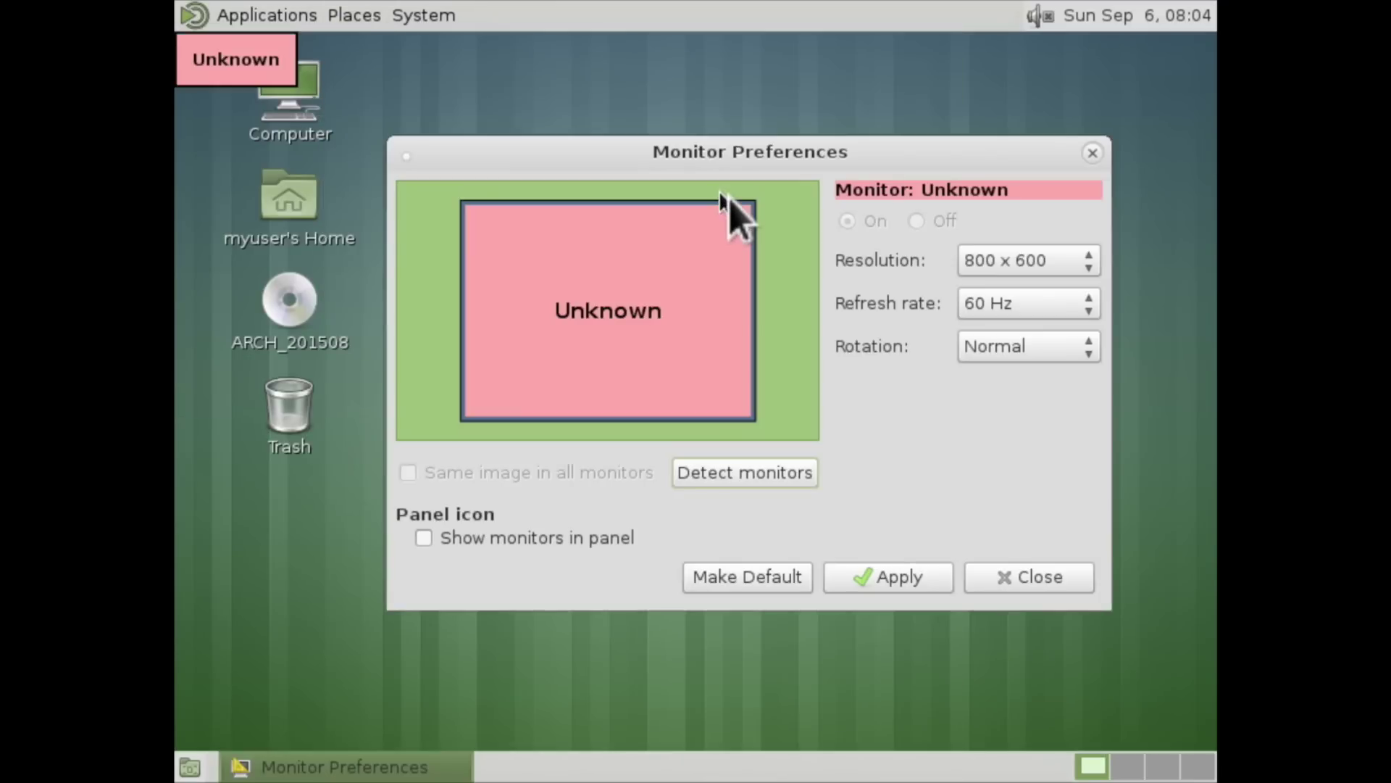
left_click(1051, 263)
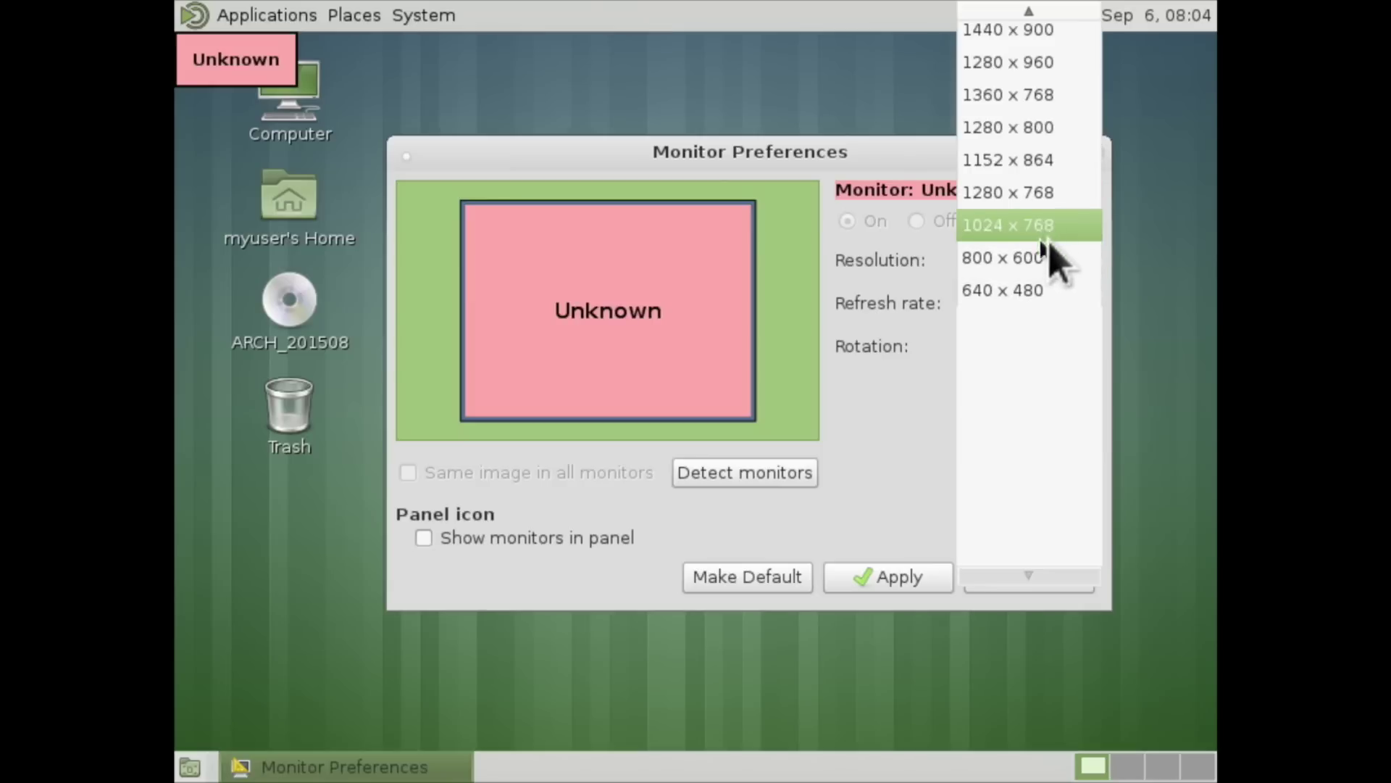
scroll(1035, 108, "down", 3)
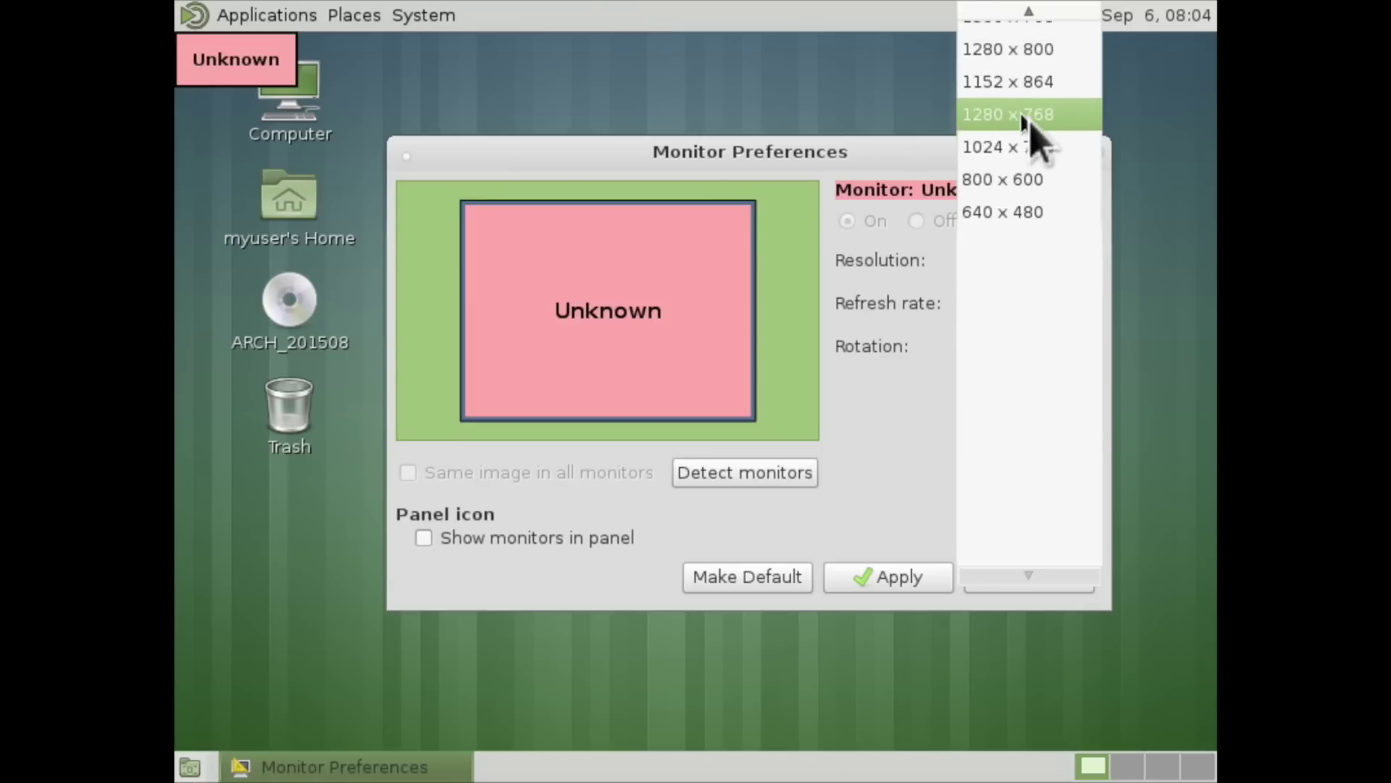
scroll(1023, 120, "up", 6)
left_click(1014, 109)
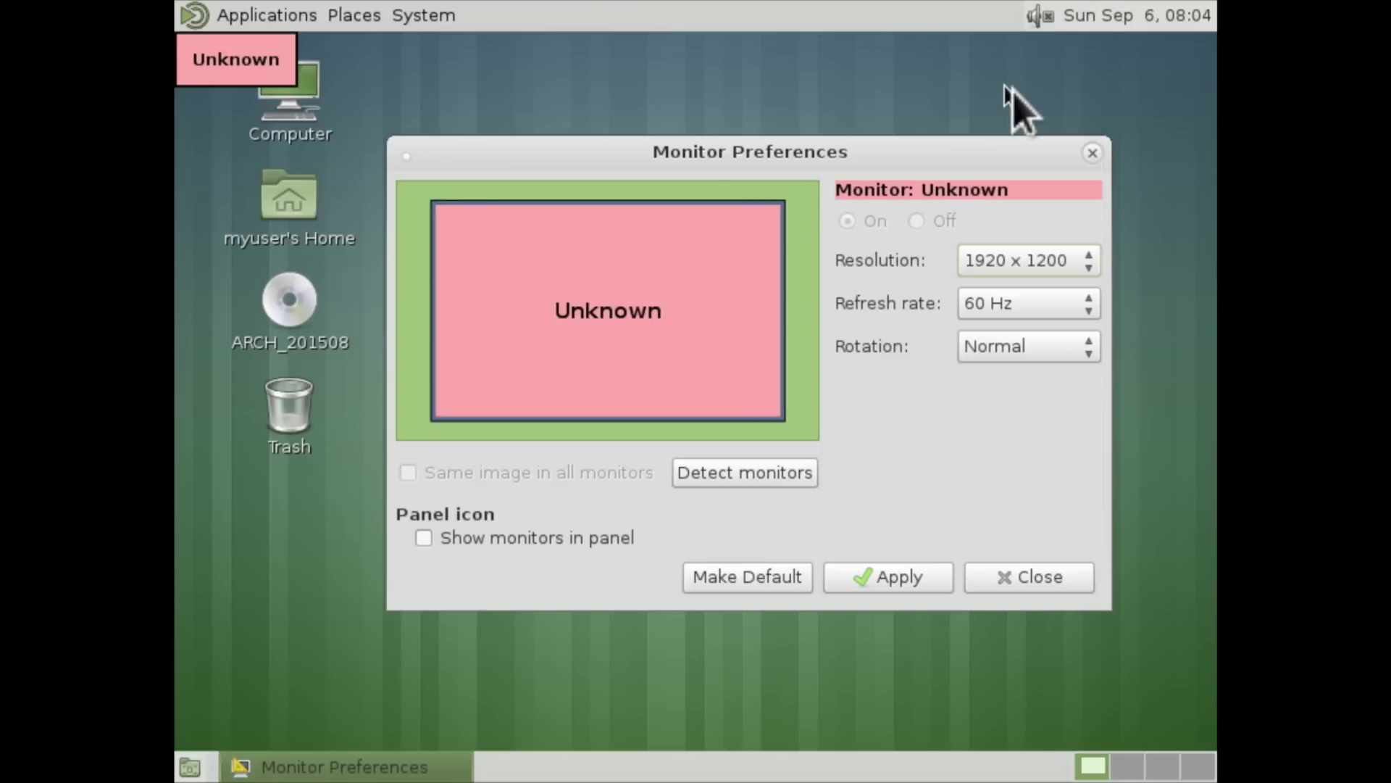
left_click(935, 583)
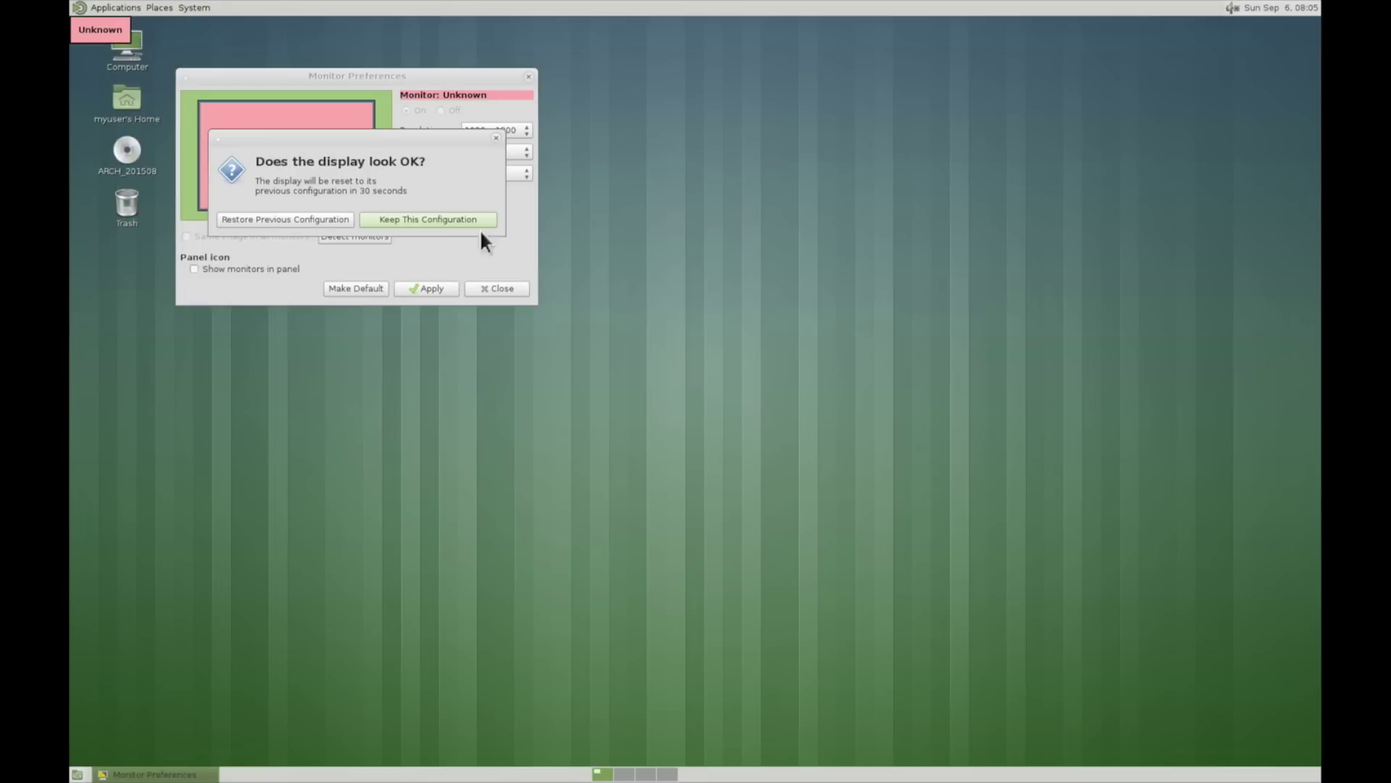
left_click(420, 221)
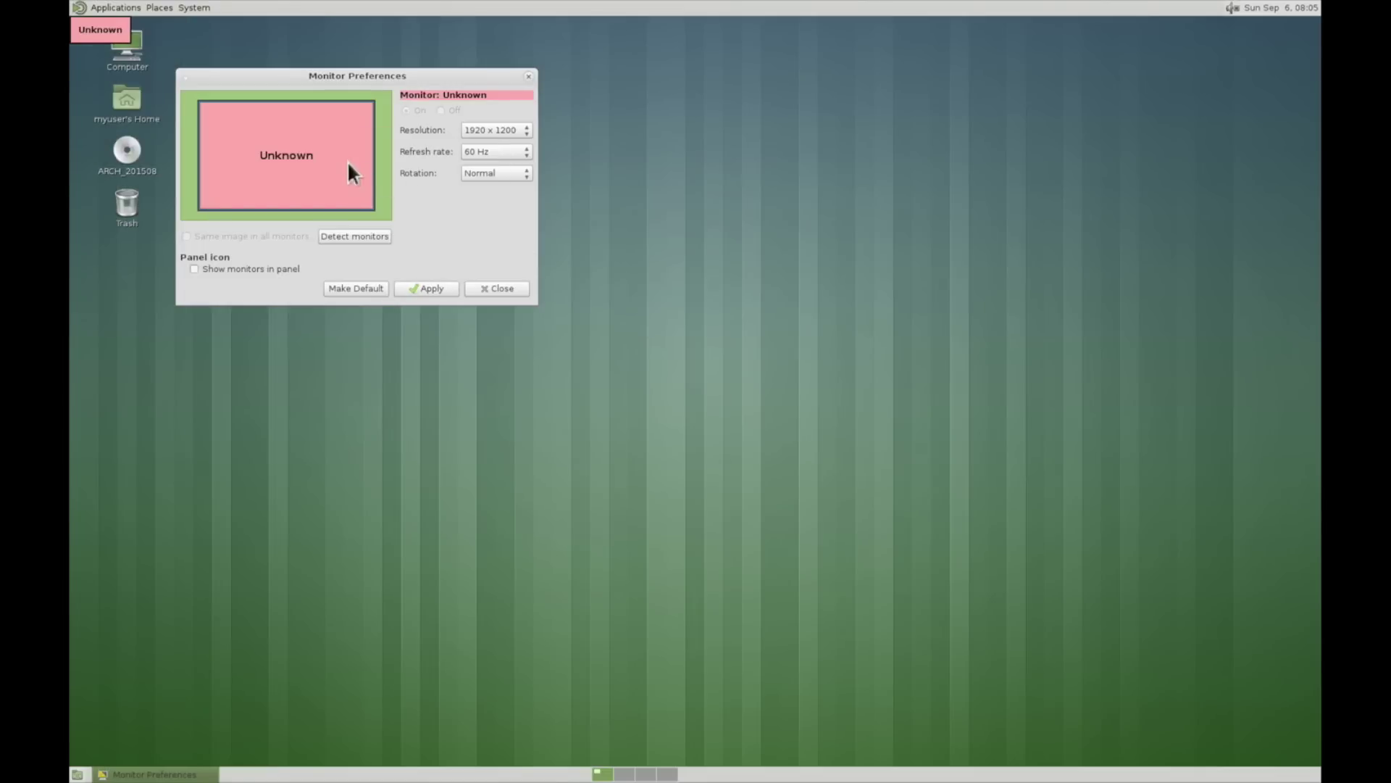
- Close the monitor settings and launch Firefox from Applications > Internet
left_click(484, 293)
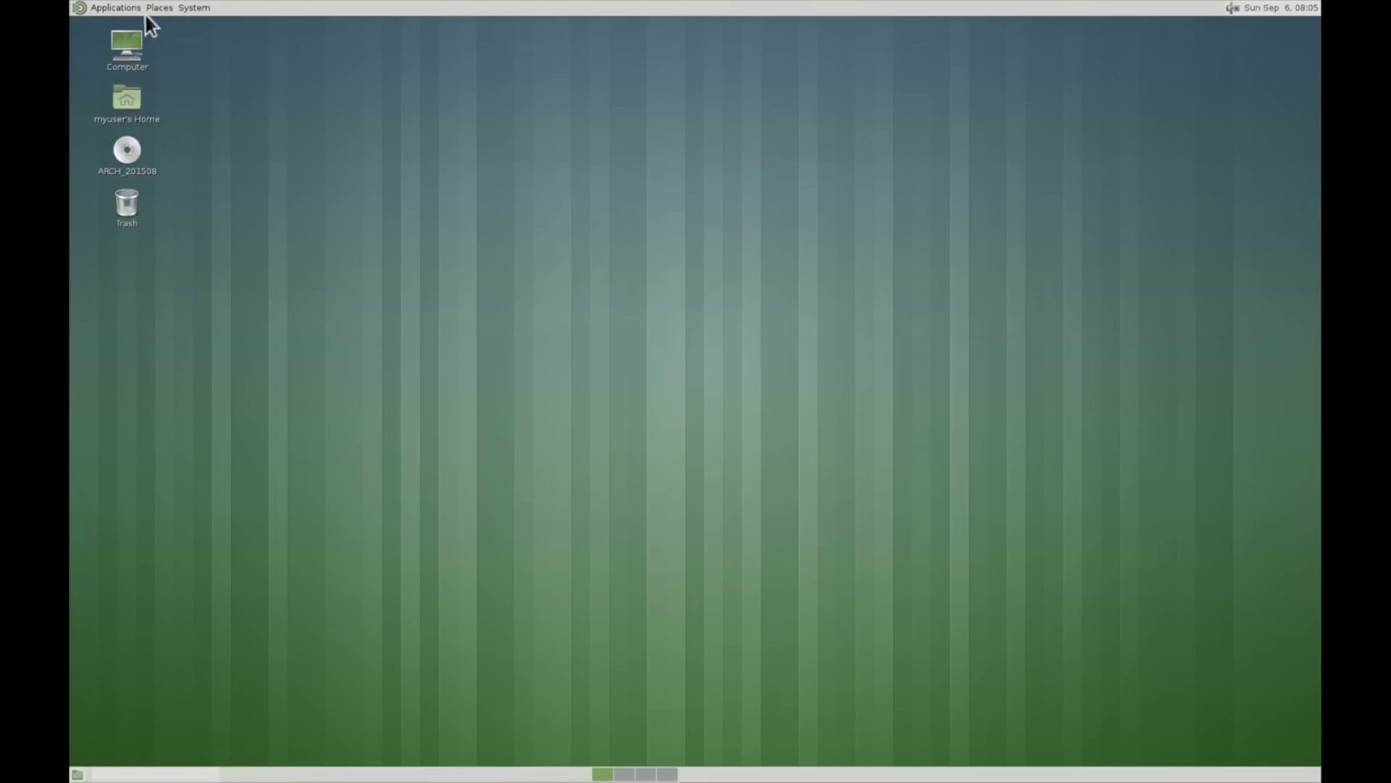
left_click(100, 9)
mouse_move(120, 88)
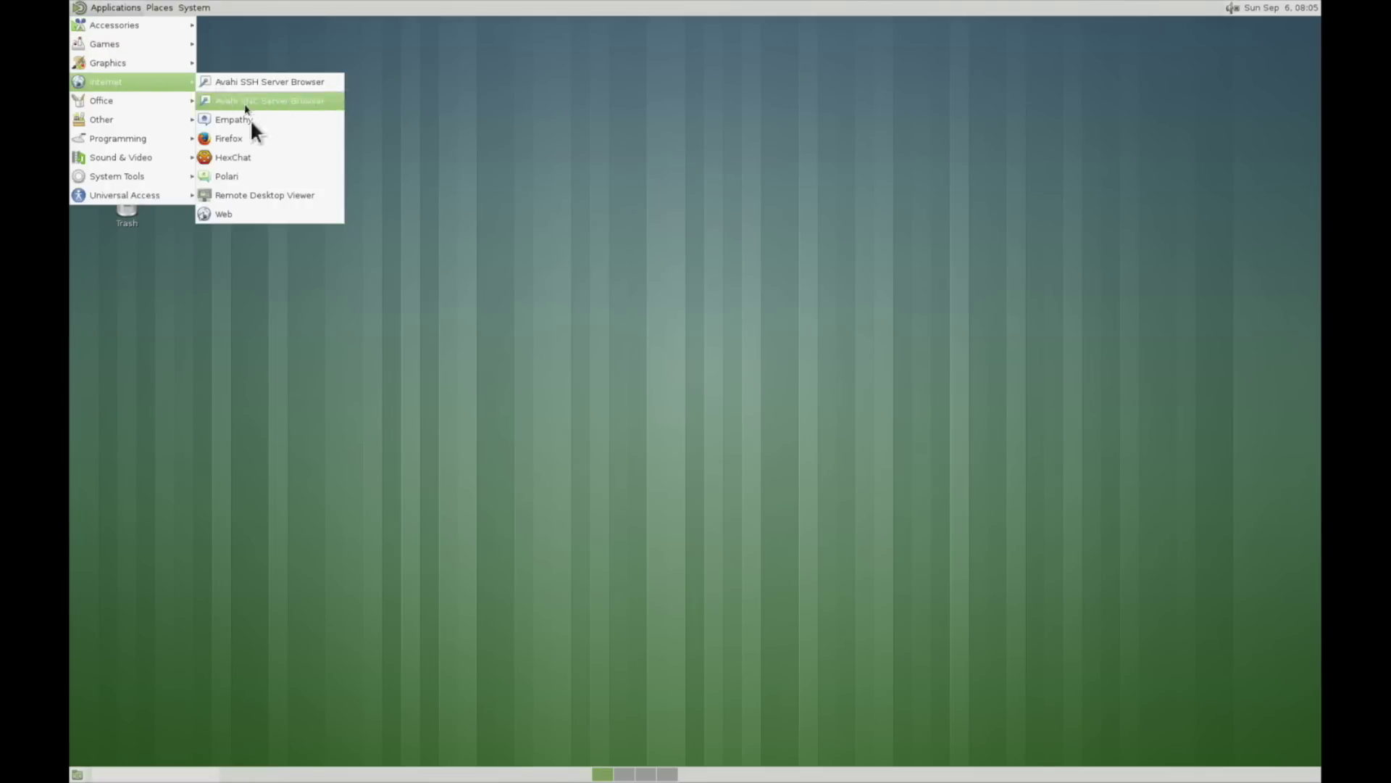
left_click(250, 145)
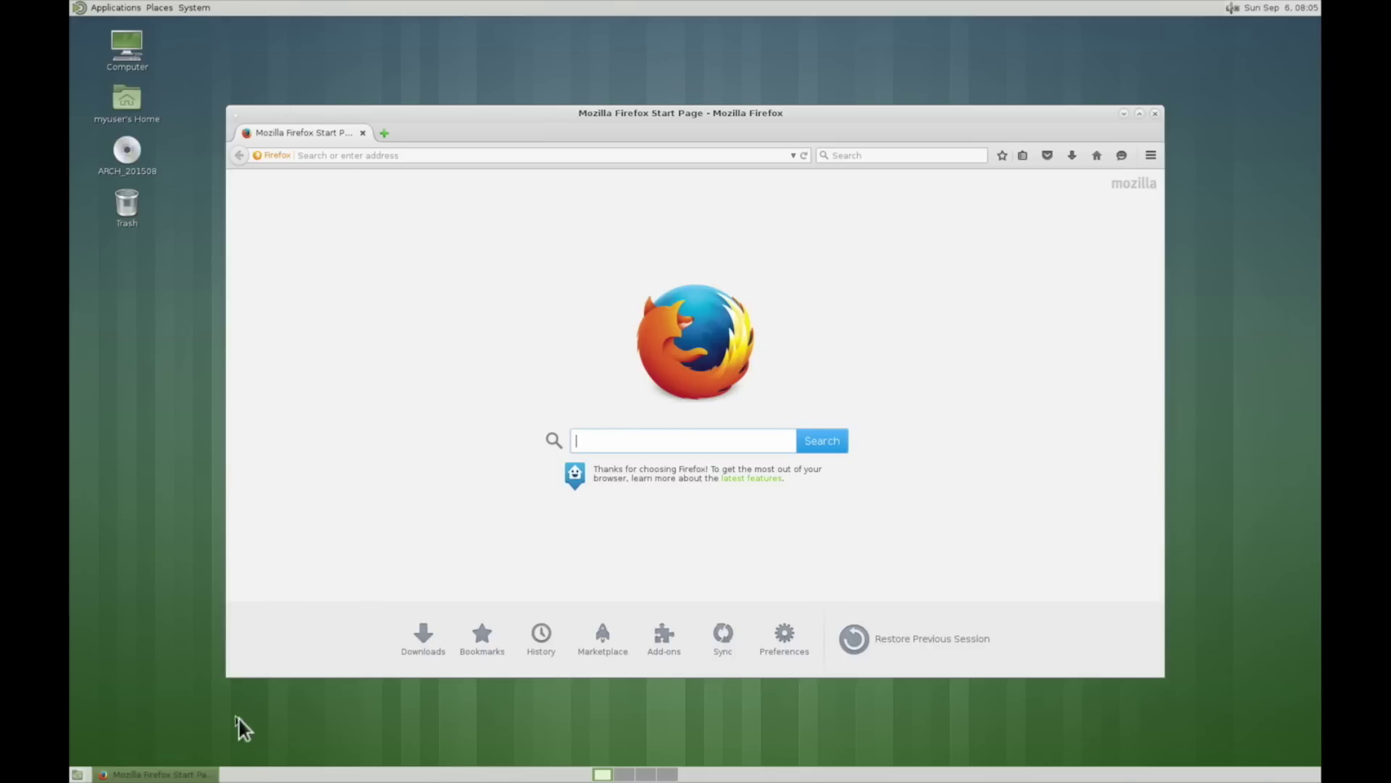
- In Appearance Preferences, try BlackMATE and Custom, then apply the Adwaita theme
left_click(160, 9)
left_click(196, 8)
left_click(197, 10)
mouse_move(202, 22)
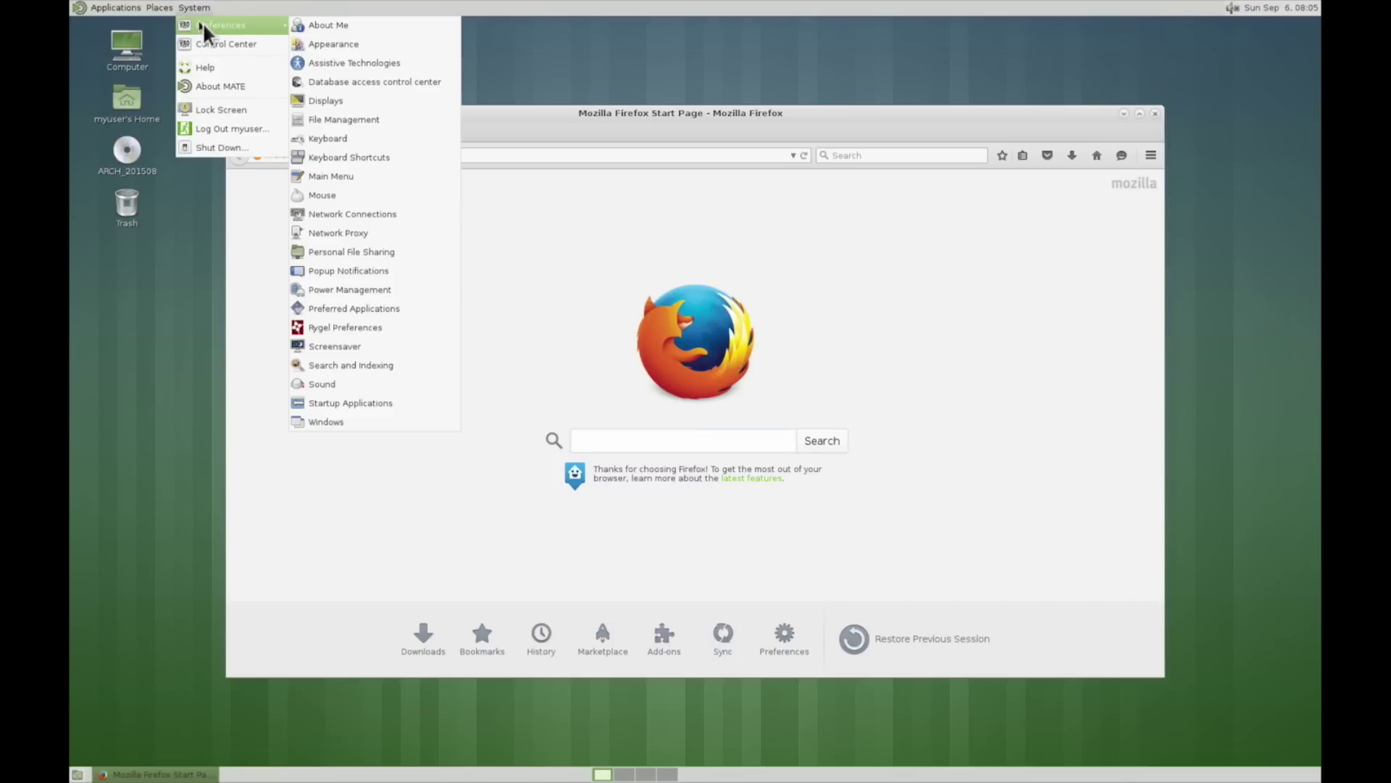
left_click(339, 48)
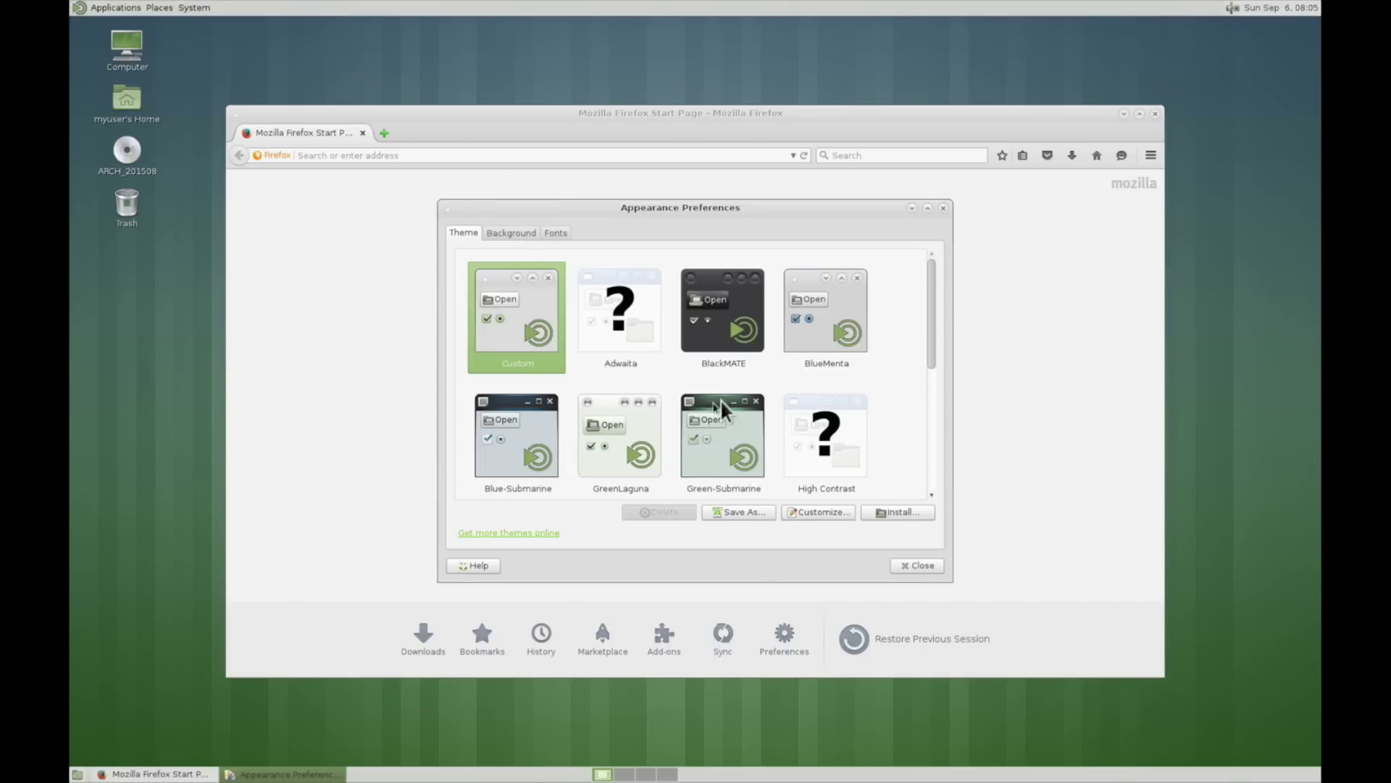
left_click(728, 295)
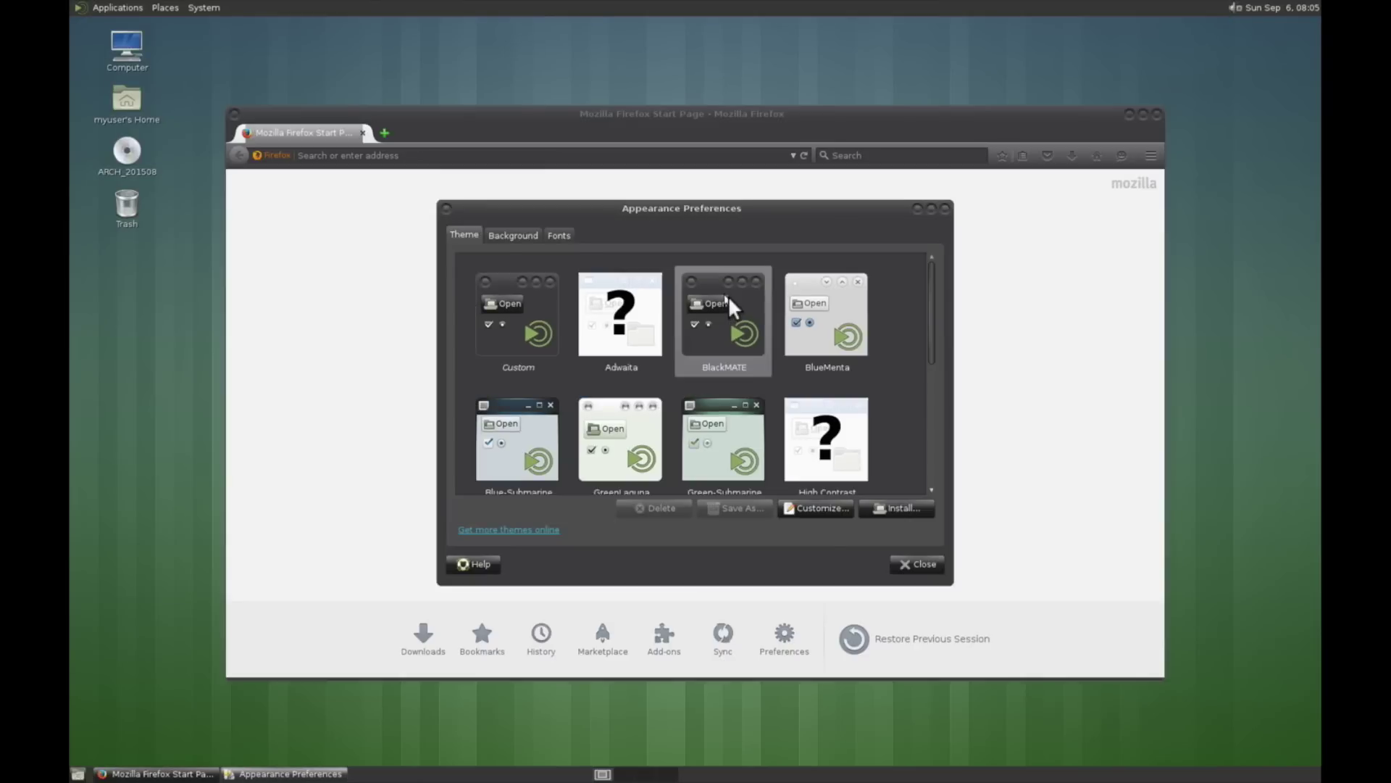
left_click(548, 303)
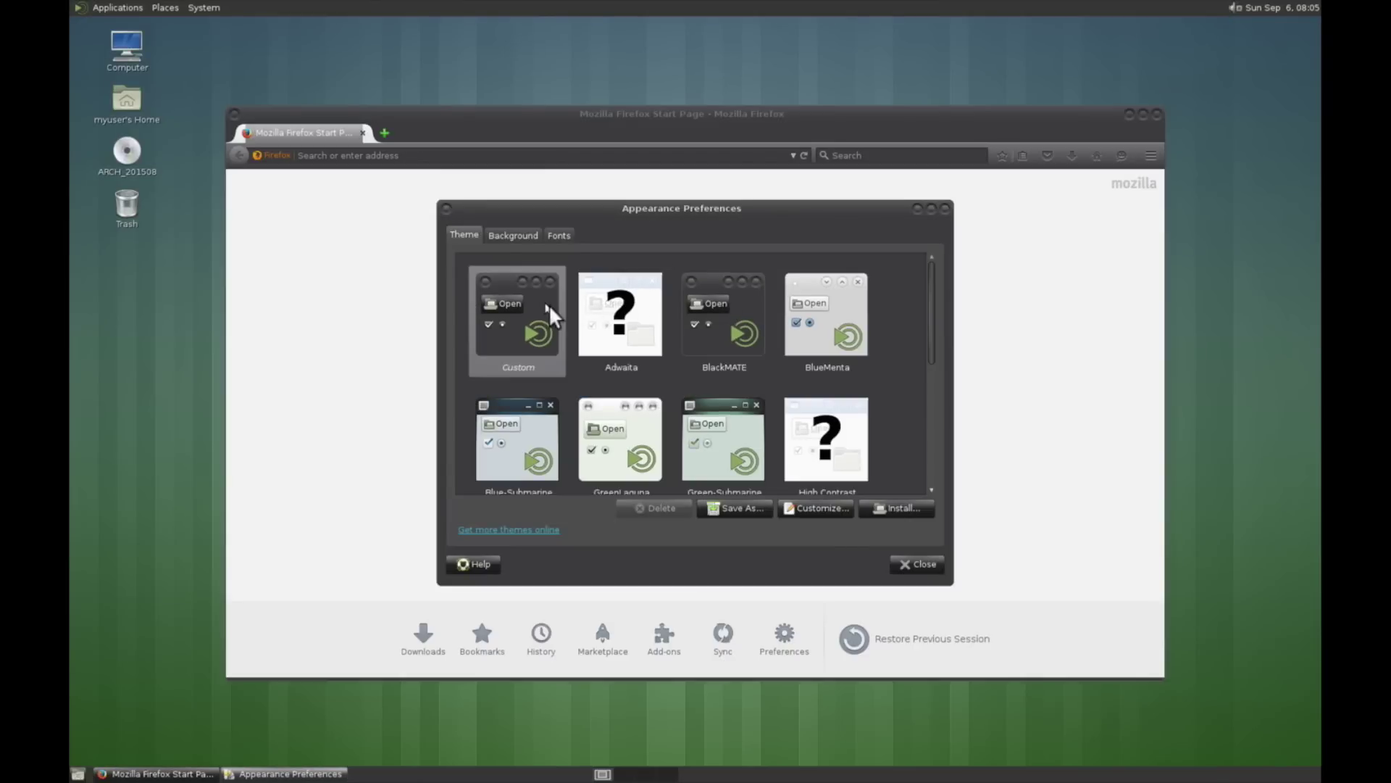
left_click(604, 320)
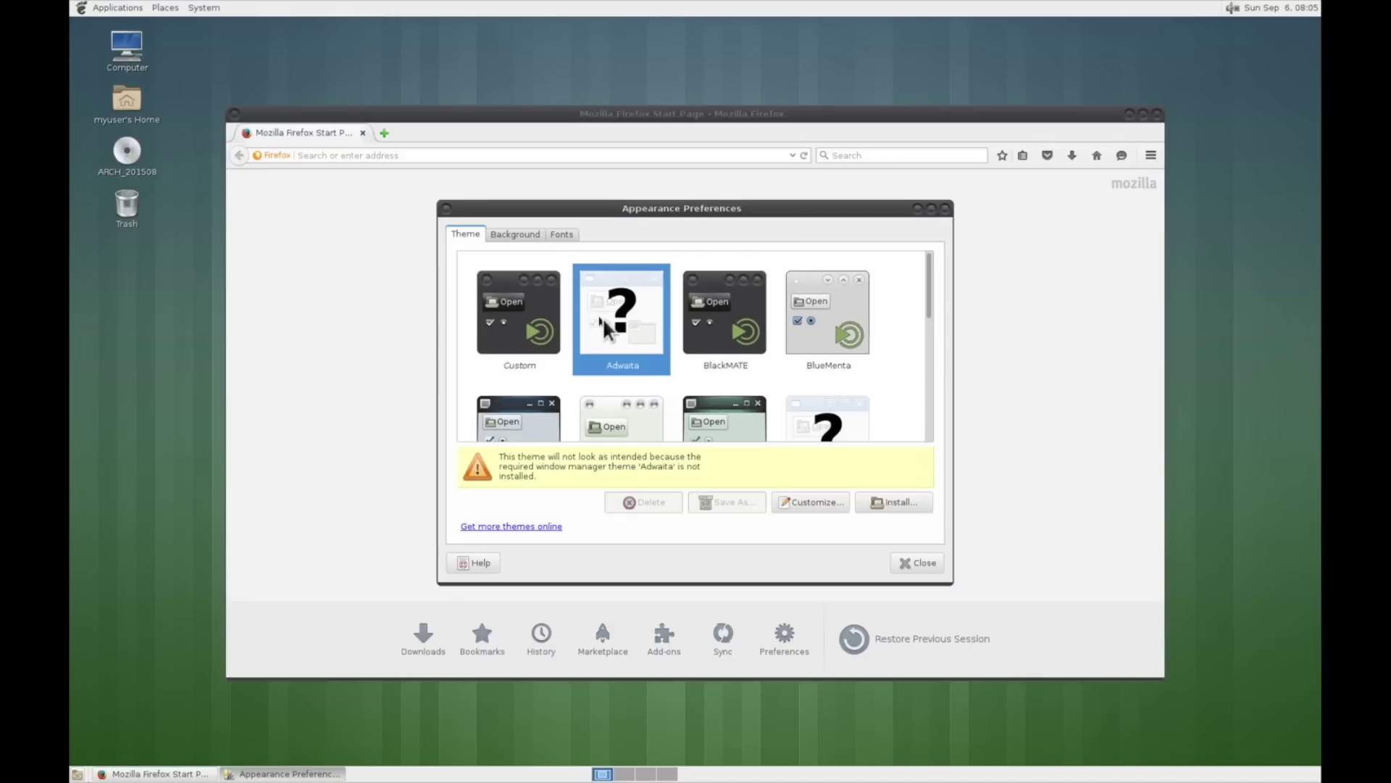